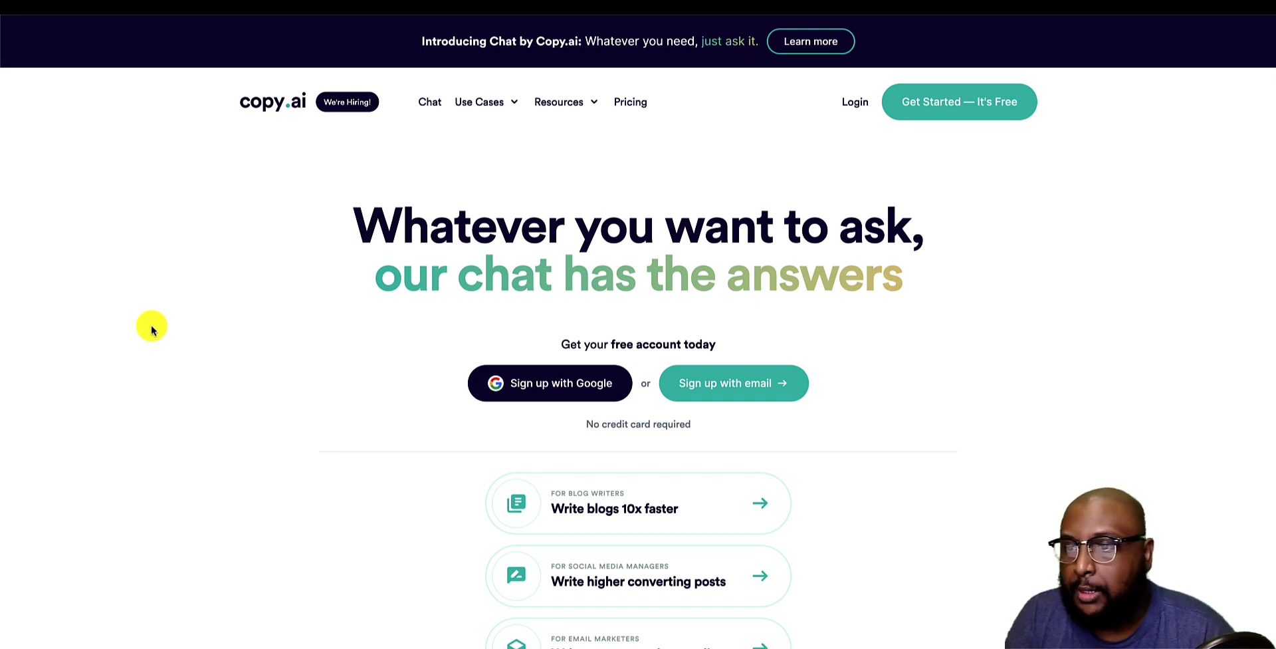
# Scroll down to the homepage stats and highlight the 6,000,000+ users figure.
pyautogui.scroll(-1, 151, 327)
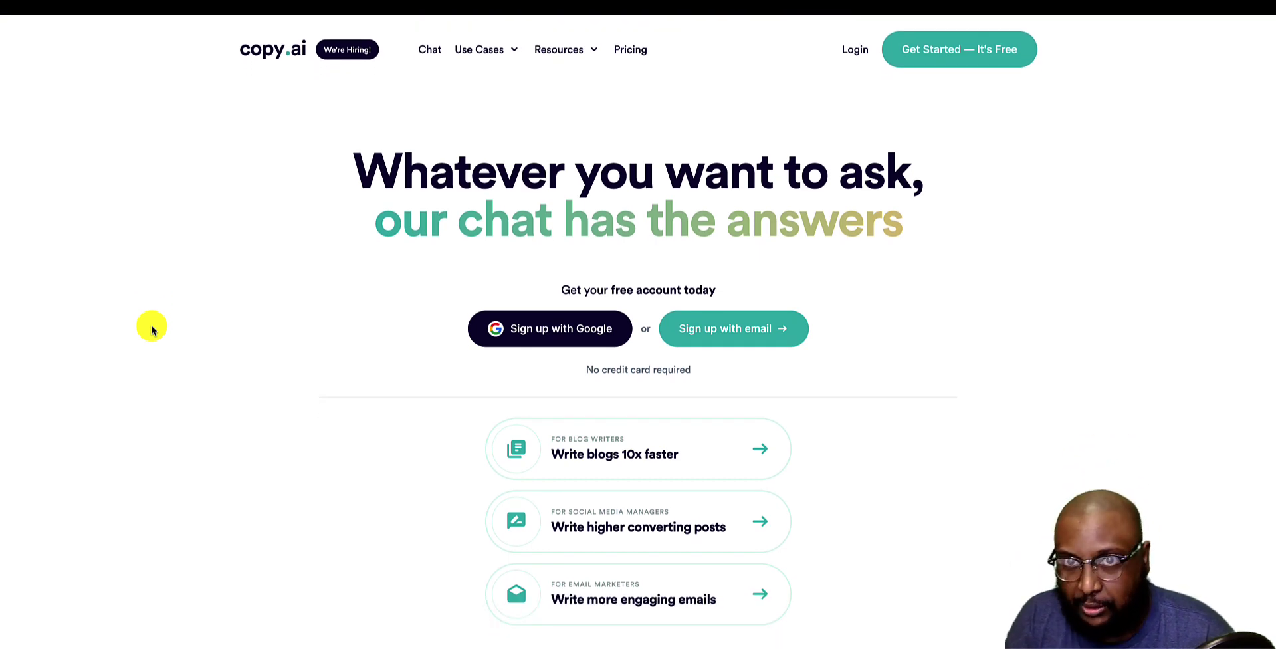
pyautogui.scroll(-5, 151, 327)
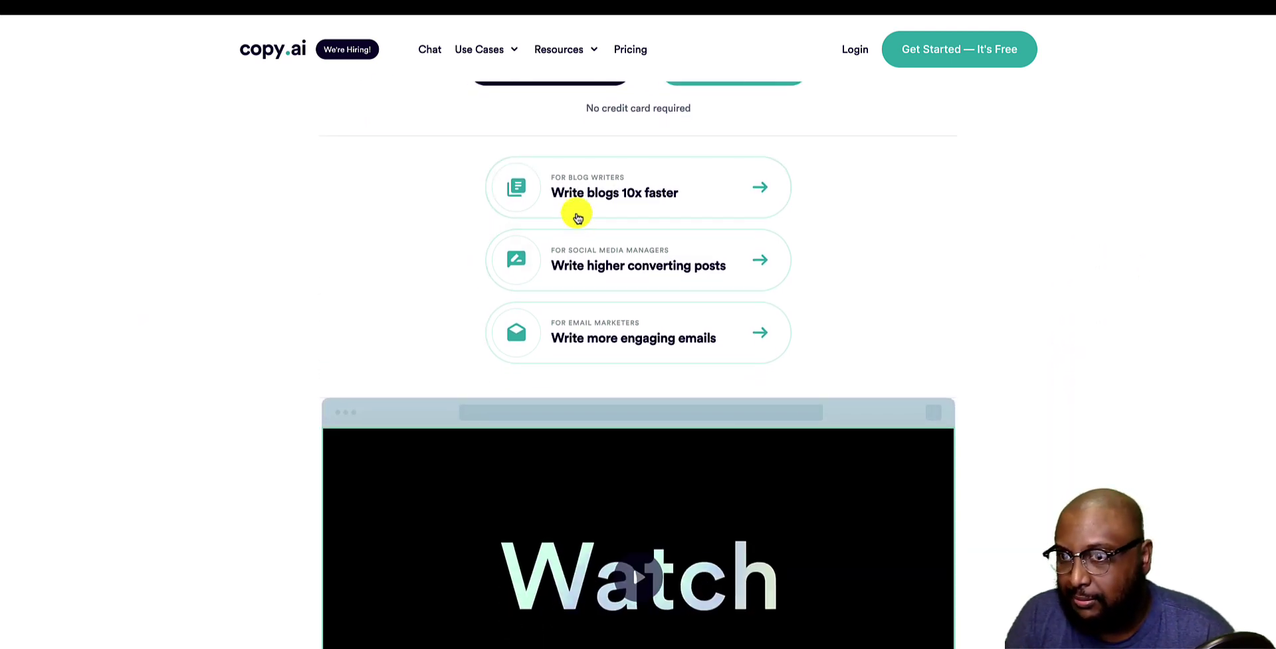
pyautogui.scroll(-3, 375, 253)
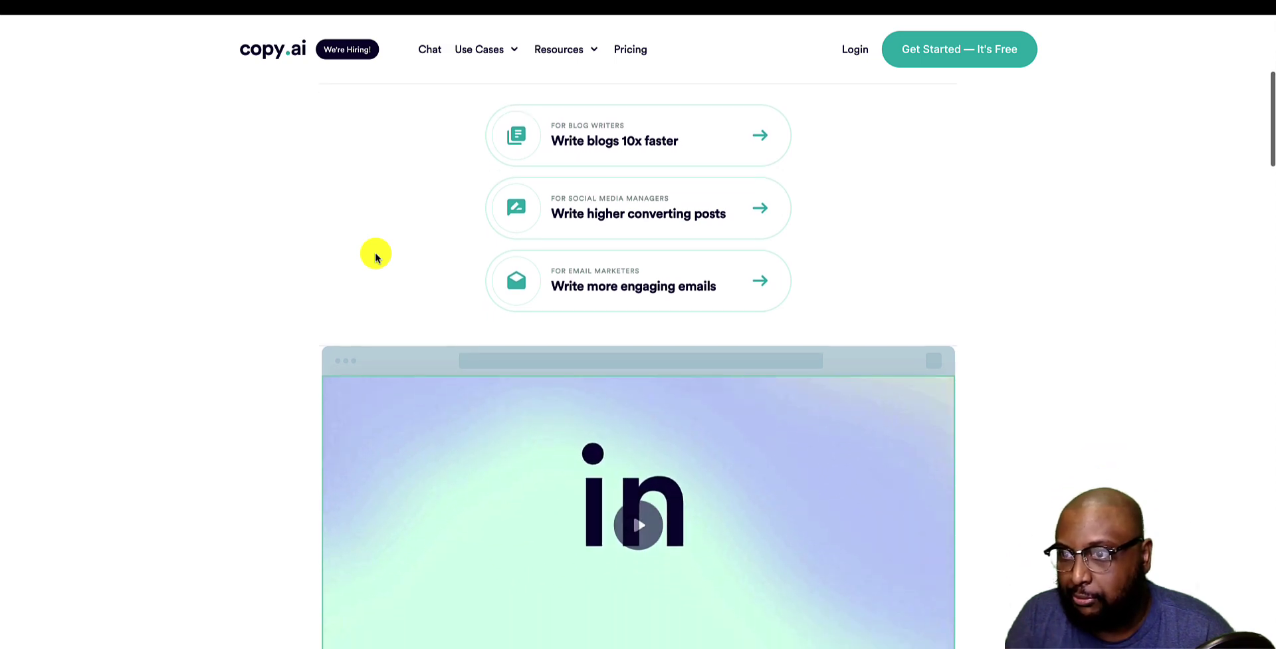
pyautogui.scroll(-5, 197, 412)
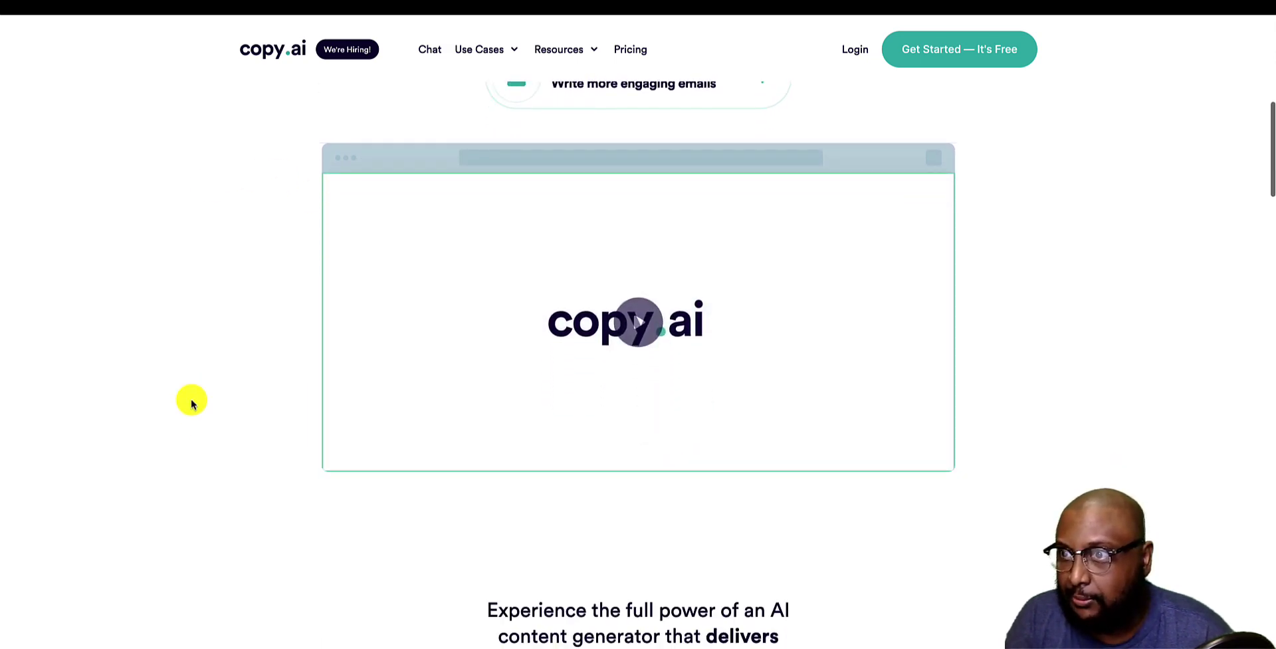
pyautogui.scroll(-8, 190, 402)
pyautogui.scroll(4, 191, 401)
pyautogui.moveTo(402, 287); pyautogui.dragTo(857, 318)
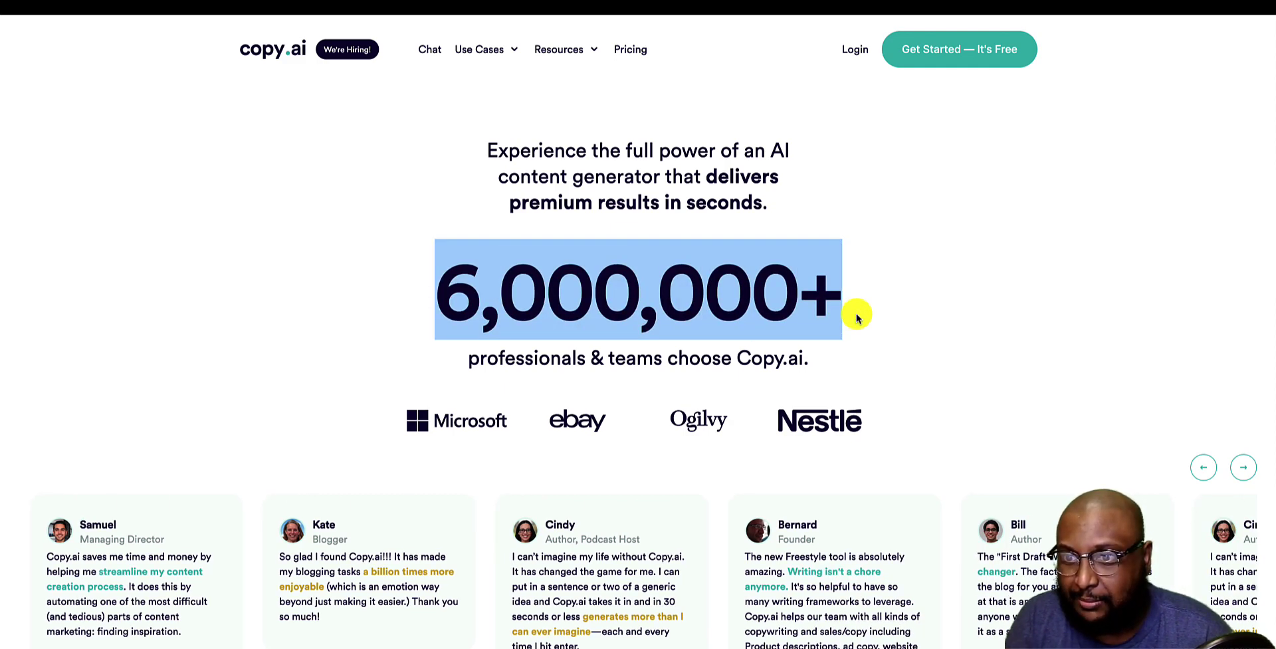
# Scroll through the homepage feature cards.
pyautogui.scroll(-10, 858, 318)
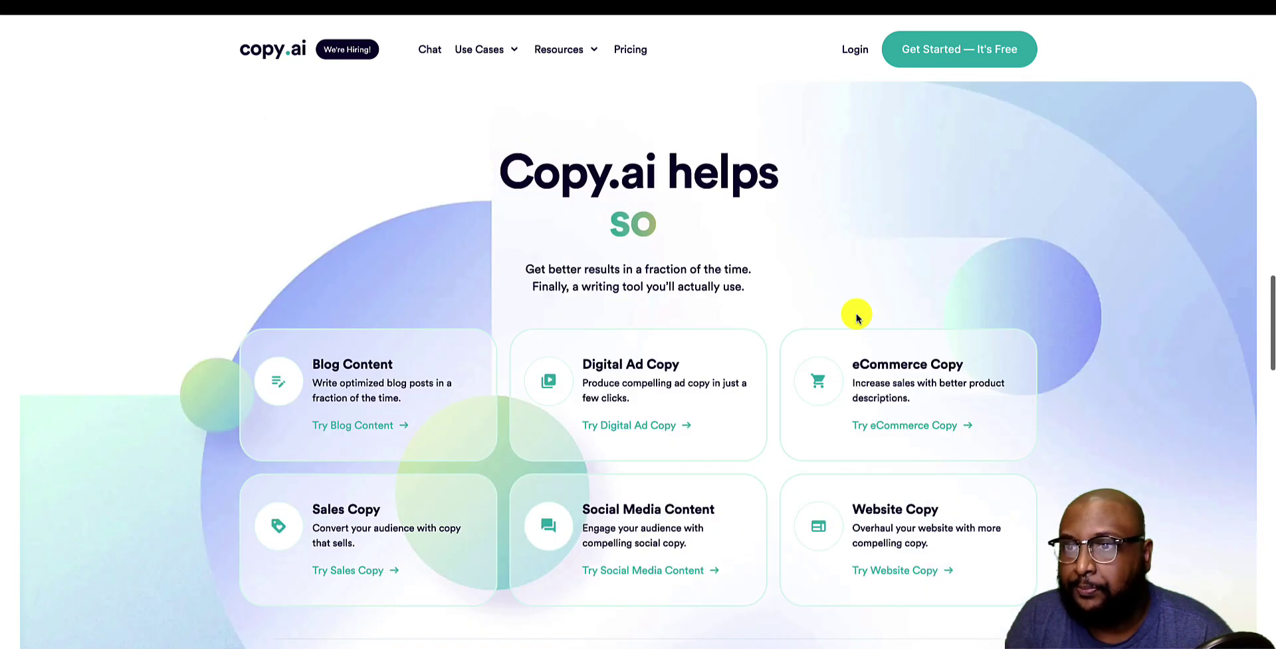
pyautogui.scroll(-1, 857, 318)
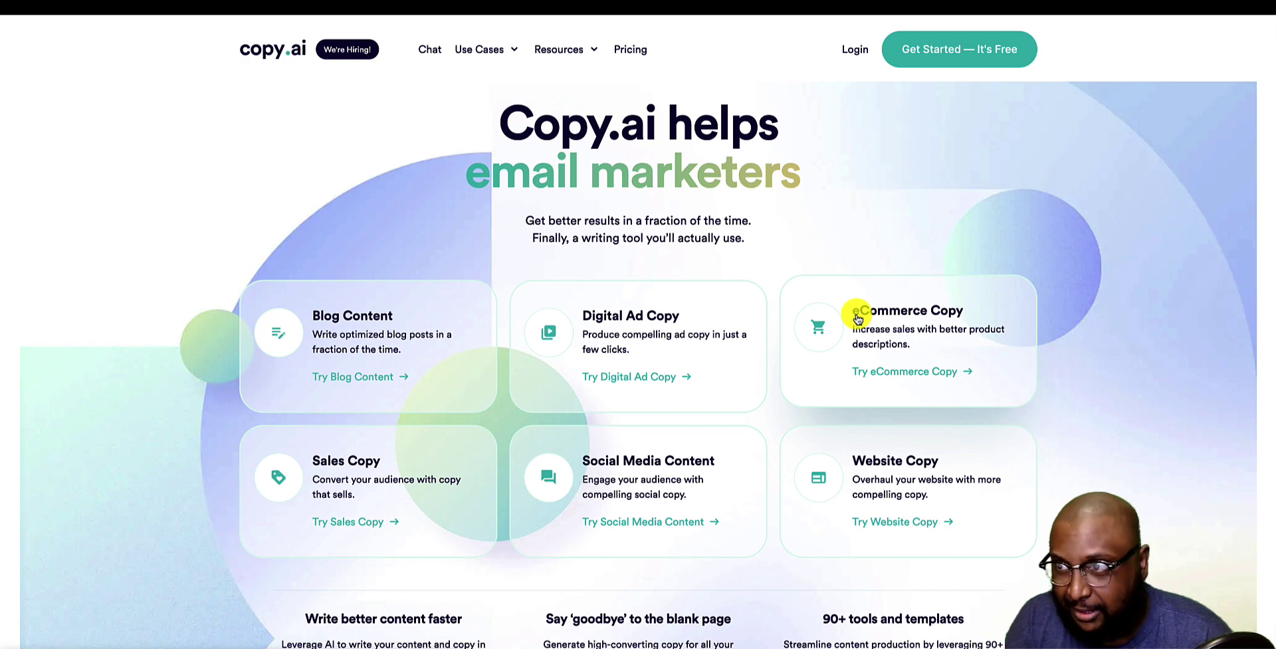
pyautogui.scroll(-3, 858, 318)
pyautogui.scroll(-2, 857, 317)
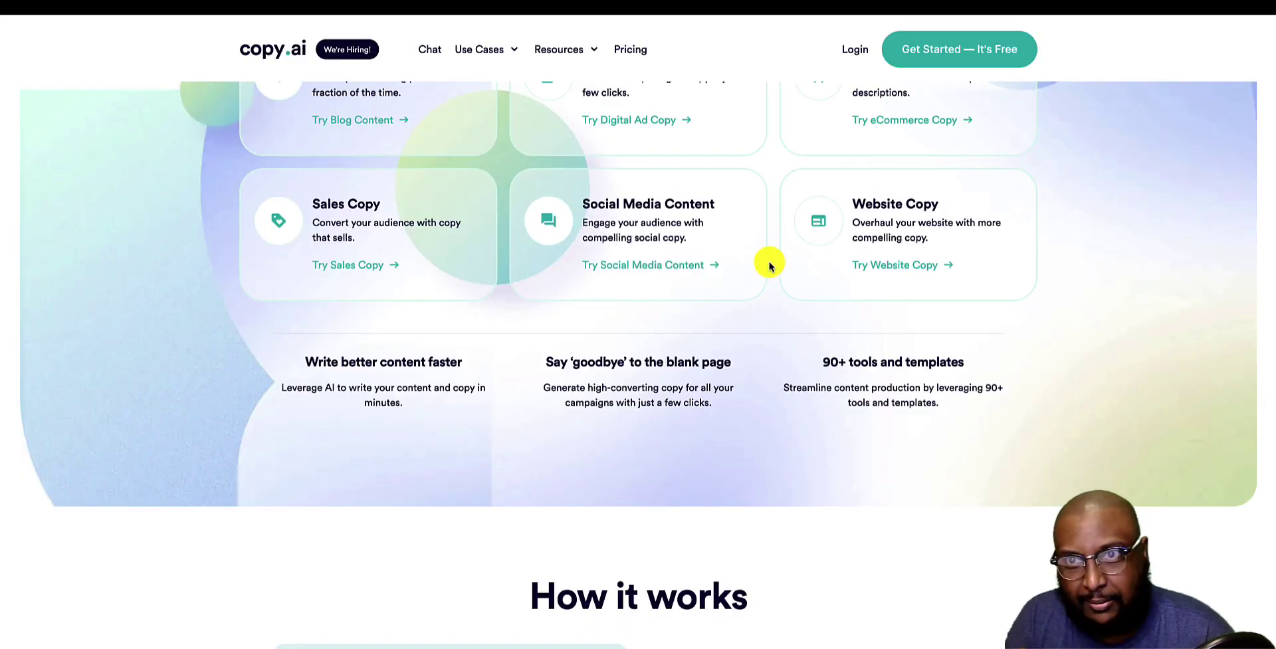
pyautogui.scroll(7, 770, 266)
pyautogui.click(626, 50)
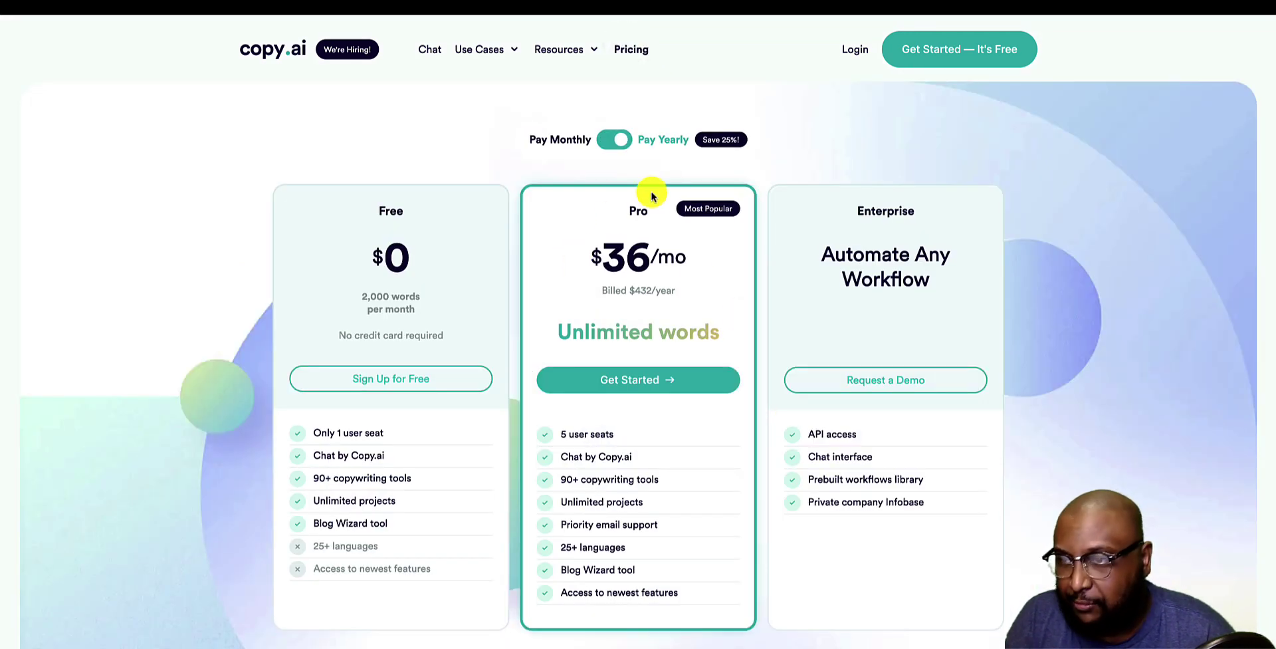
pyautogui.moveTo(726, 358); pyautogui.dragTo(529, 341)
pyautogui.moveTo(691, 265); pyautogui.dragTo(582, 267)
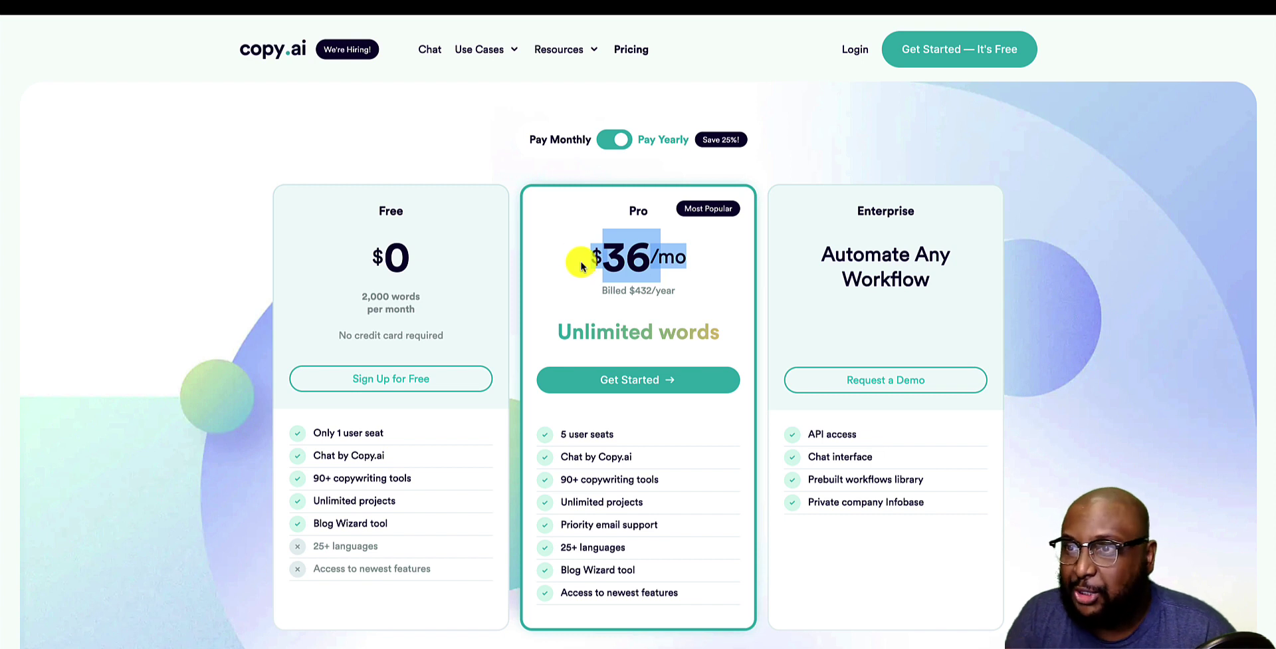
pyautogui.click(564, 247)
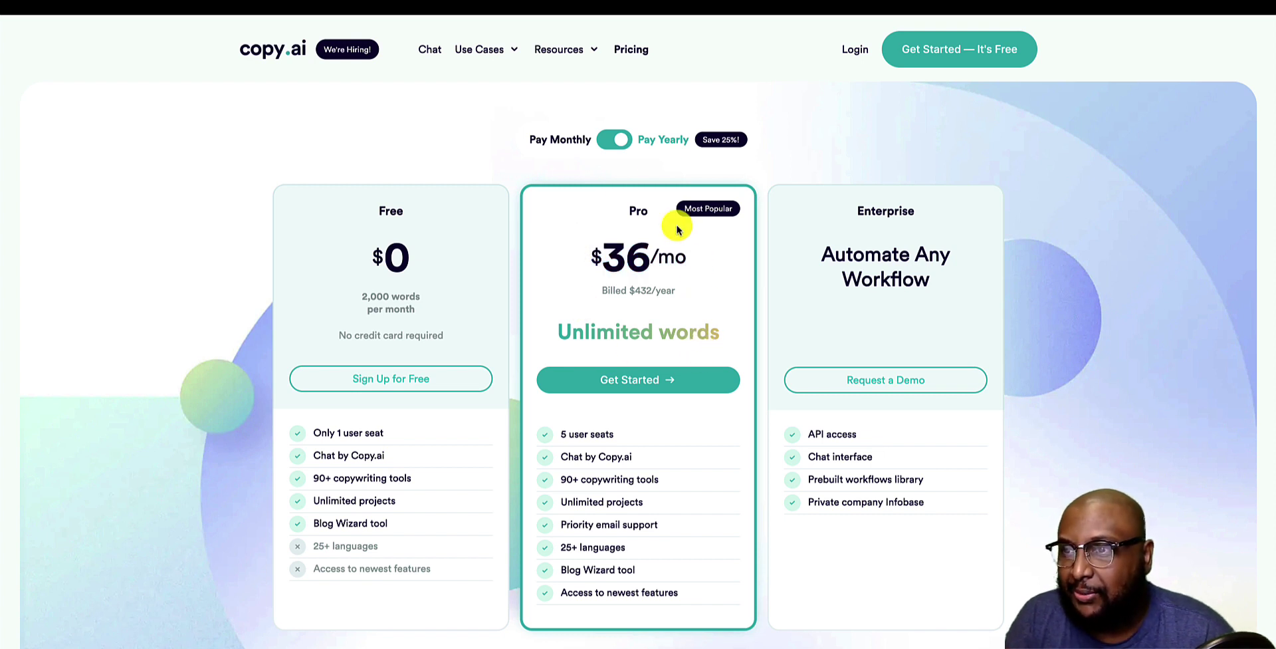
pyautogui.moveTo(592, 264); pyautogui.dragTo(668, 266)
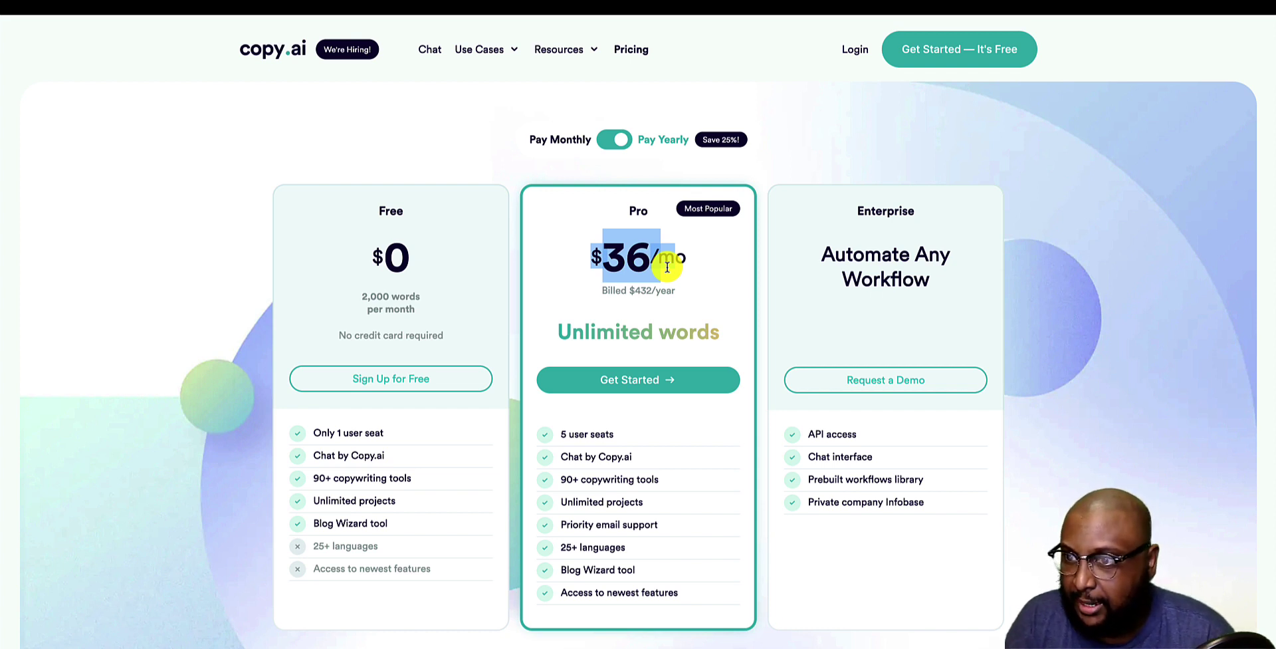
pyautogui.click(607, 262)
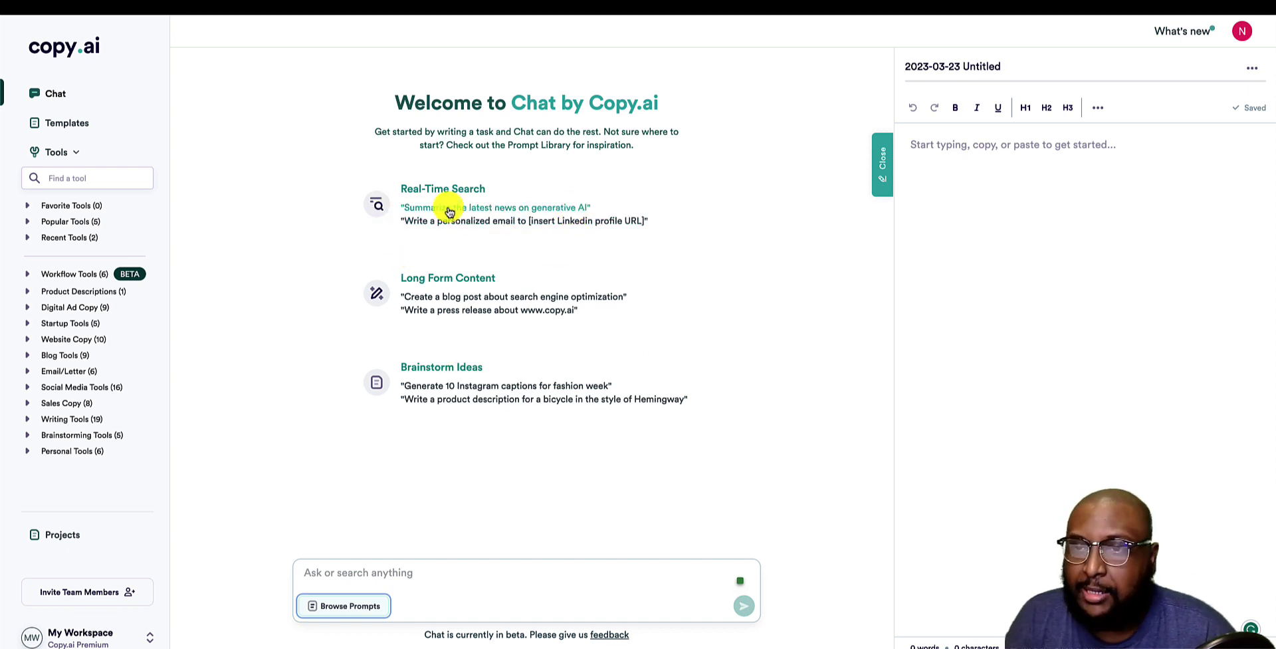
# Send the 'Summarize the latest news on generative AI' suggestion and highlight the reply down to Sources.
pyautogui.click(542, 210)
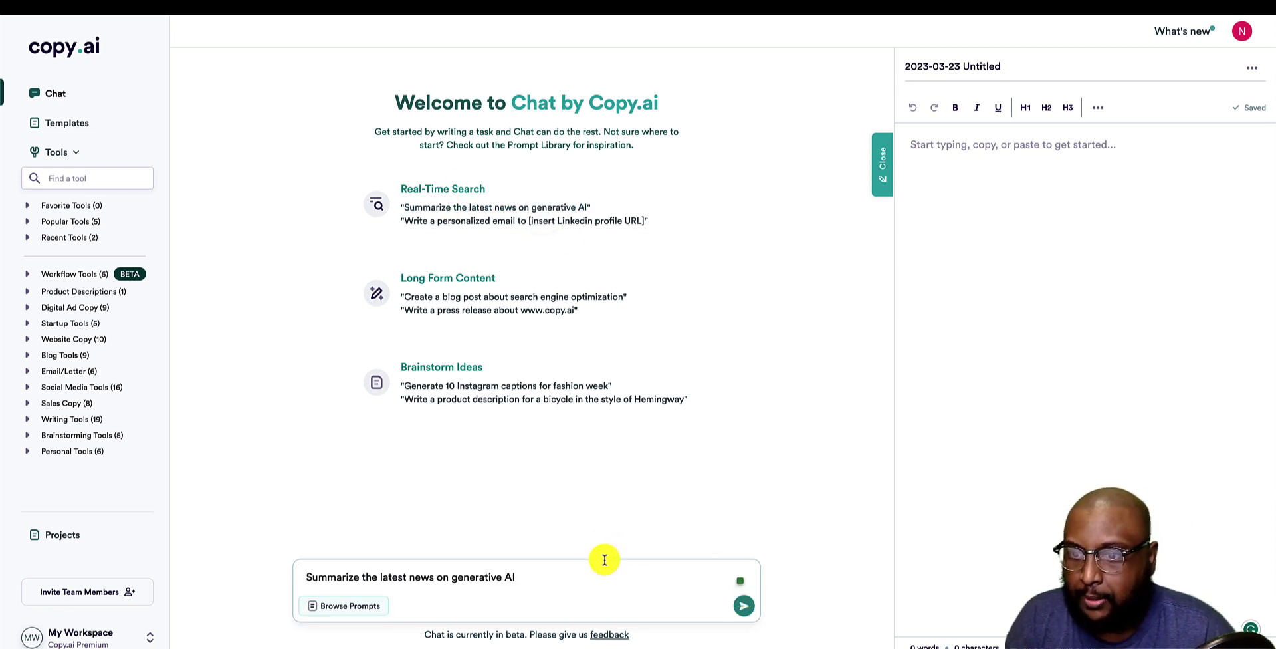
pyautogui.click(617, 589)
pyautogui.click(744, 605)
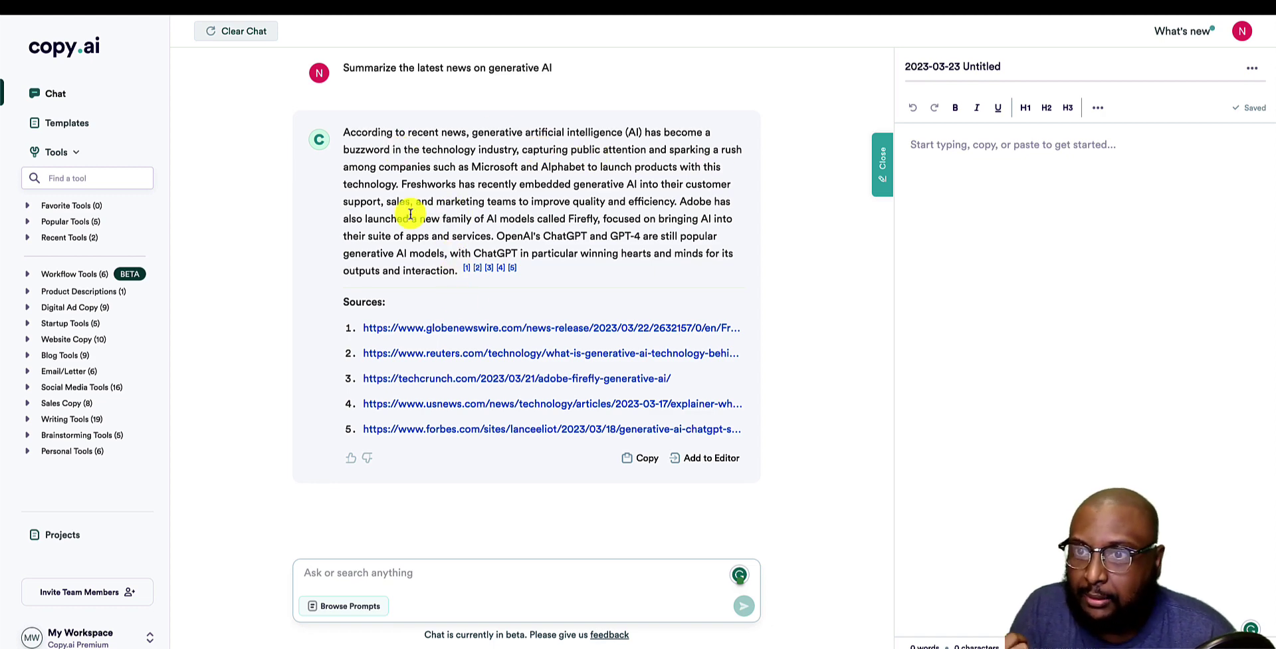
pyautogui.moveTo(385, 186); pyautogui.dragTo(407, 309)
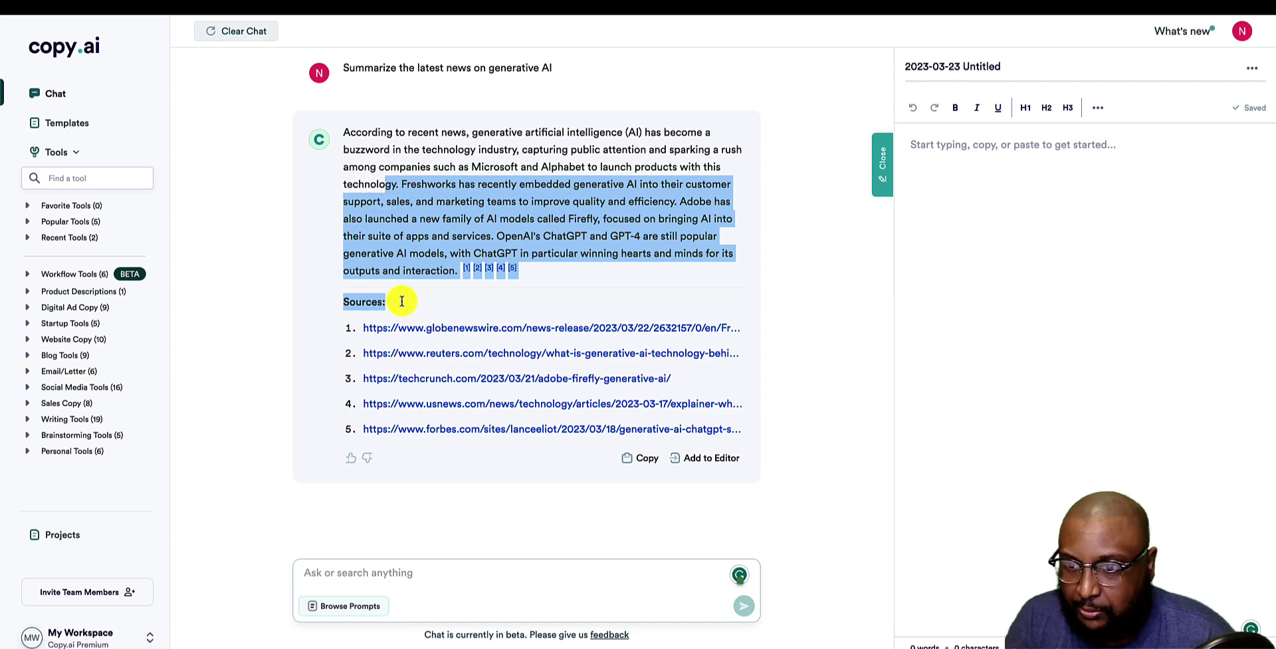
# Replace the pasted earlier prompt with 'Who won the 2023 super bowl', send it, and read the refusal.
pyautogui.click(397, 573)
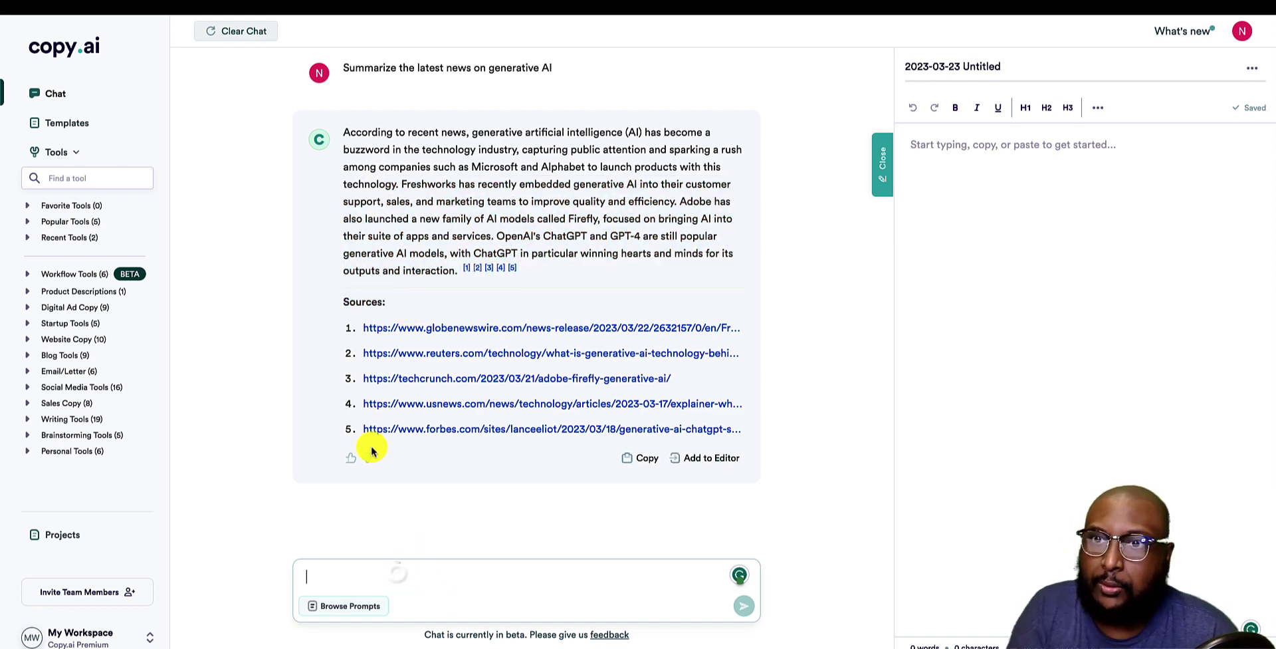
pyautogui.tripleClick(376, 67)
pyautogui.hotkey('ctrl', 'c')
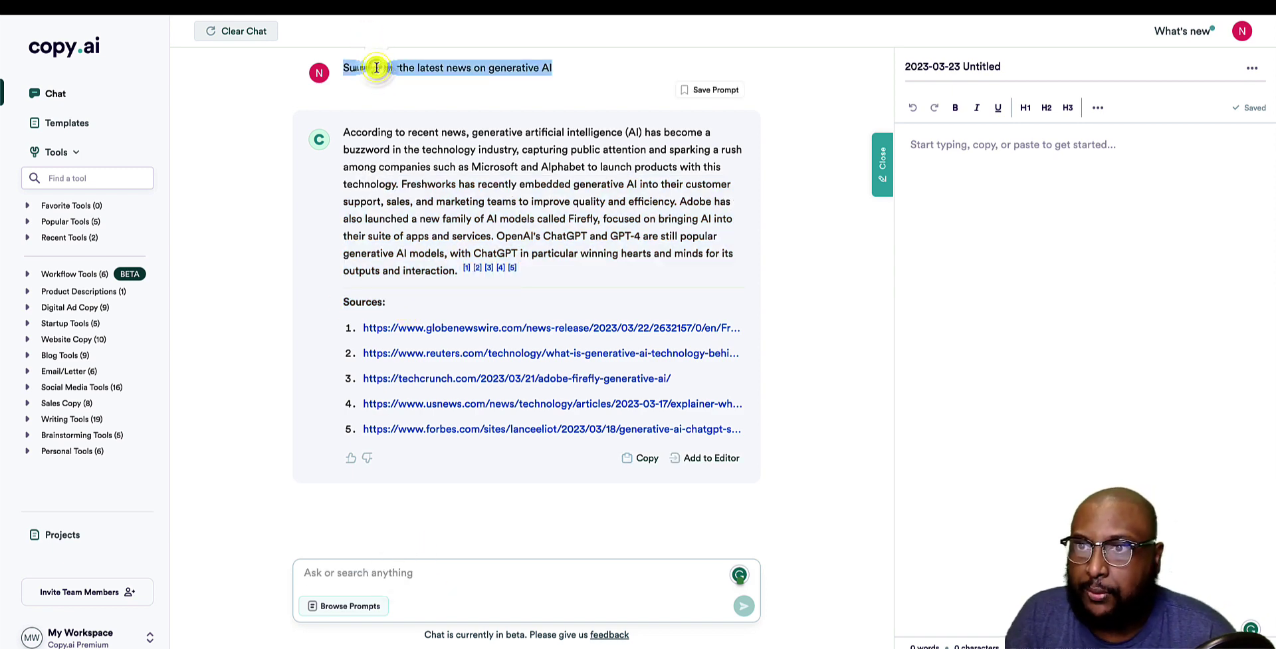
pyautogui.click(437, 563)
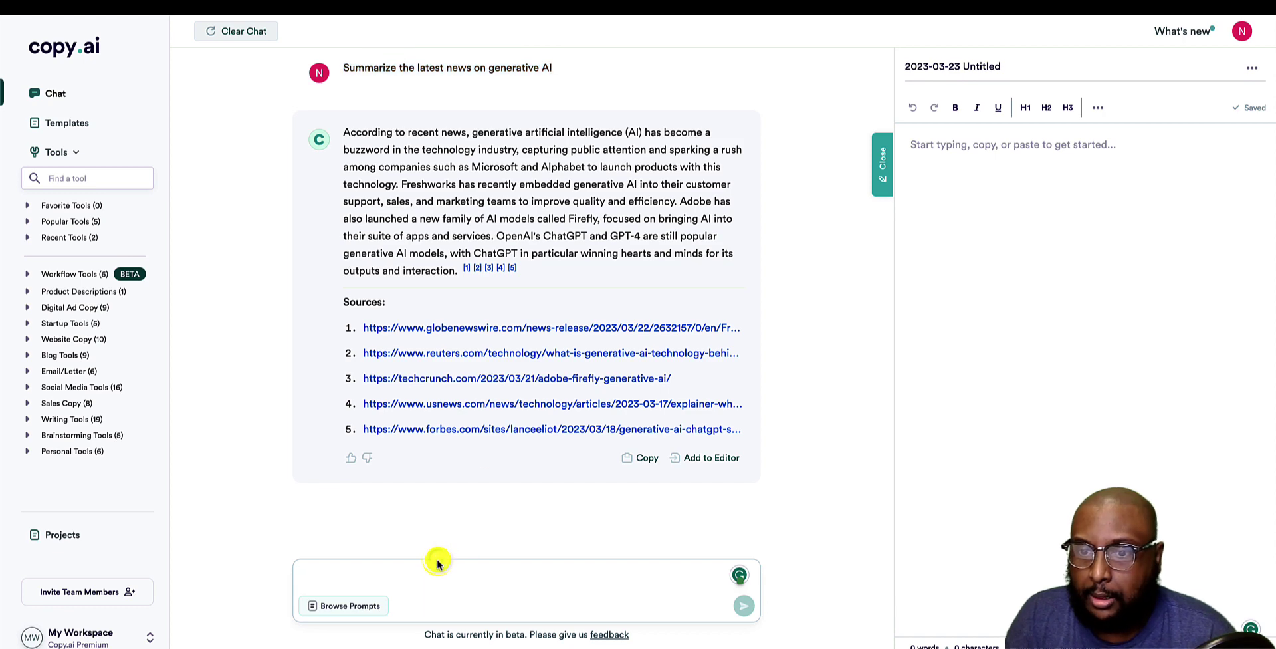
pyautogui.hotkey('ctrl', 'v')
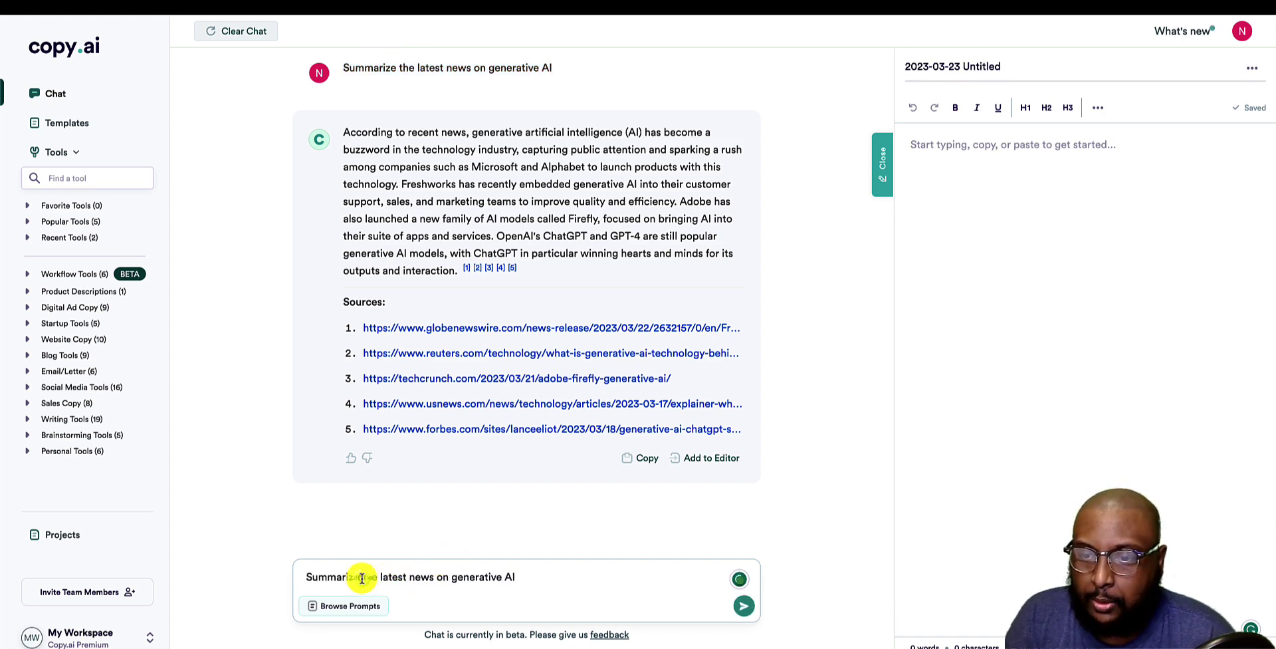
pyautogui.moveTo(361, 576); pyautogui.dragTo(592, 583)
pyautogui.write('arize a')
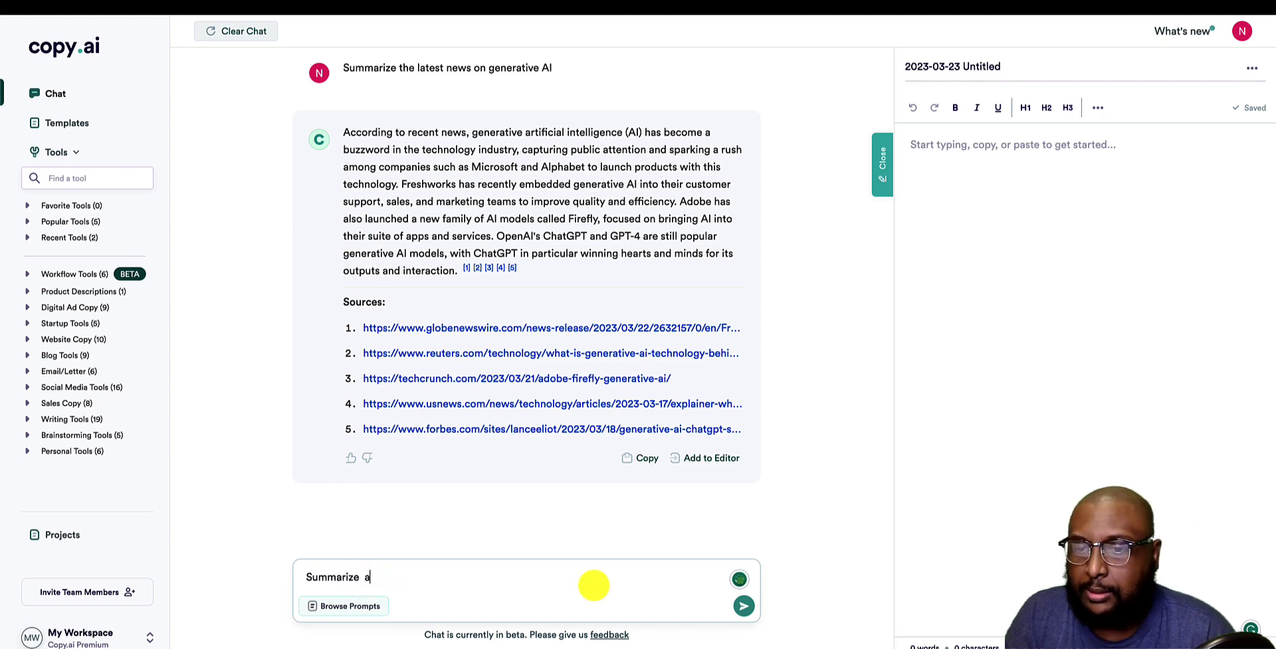
pyautogui.hotkey('ctrl', 'a')
pyautogui.write('Who won the 2023 super bowl')
pyautogui.press('Return')
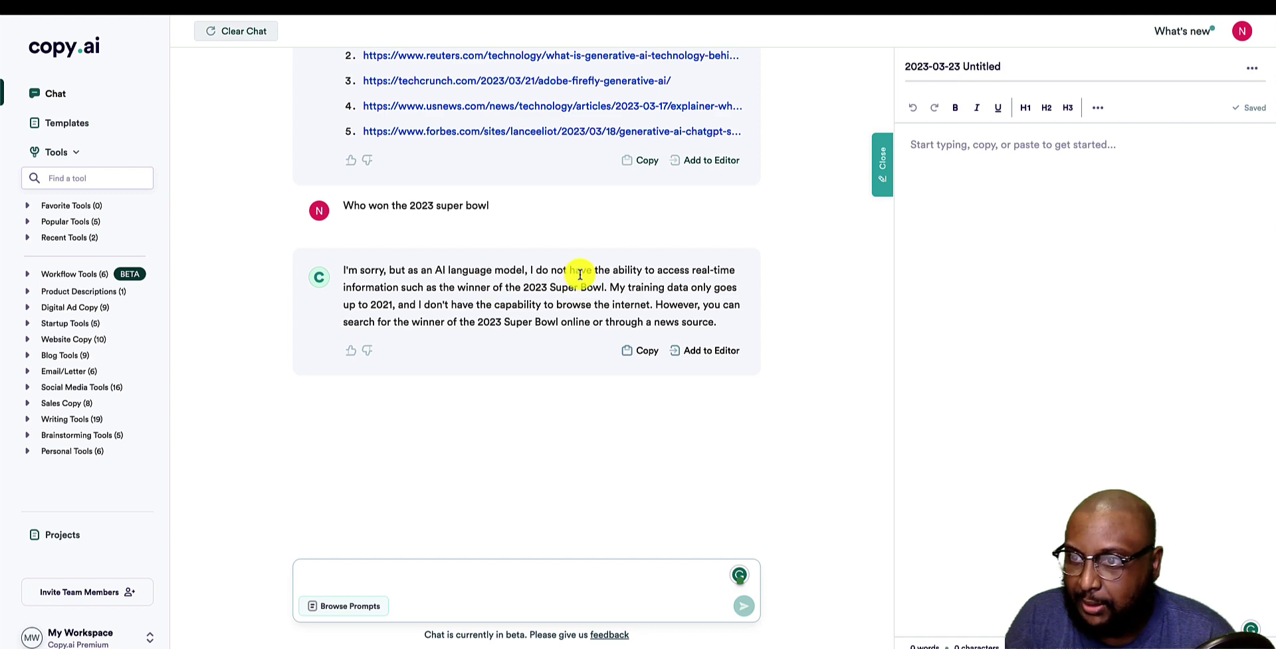
pyautogui.moveTo(422, 287); pyautogui.dragTo(650, 295)
pyautogui.click(653, 293)
pyautogui.scroll(1, 653, 296)
pyautogui.scroll(1, 653, 297)
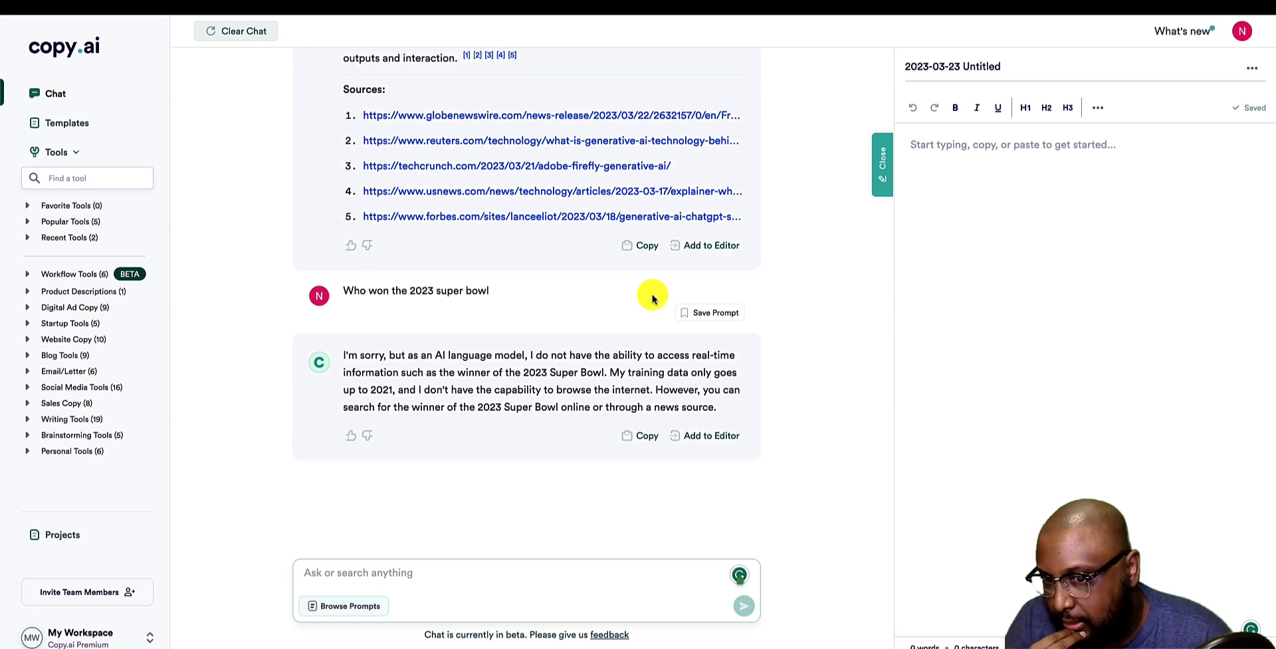
# Ask 'what date is it?' and highlight the date and time in the reply.
pyautogui.click(449, 571)
pyautogui.write('what date i')
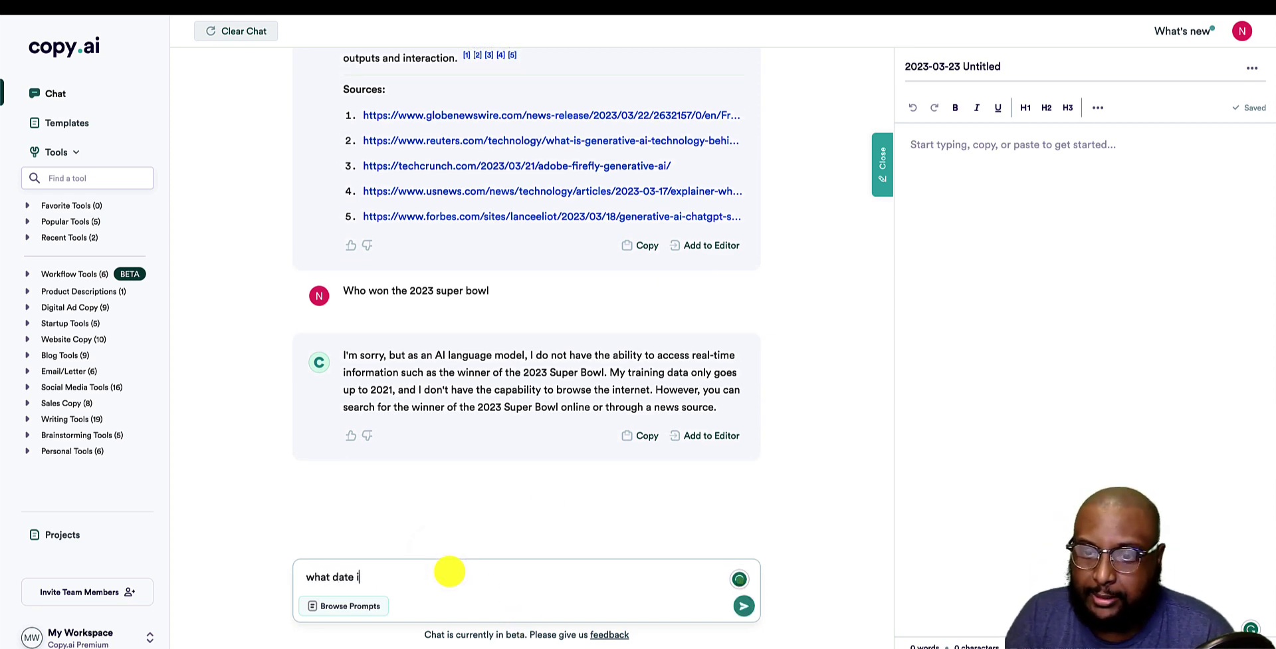
pyautogui.write('s it?')
pyautogui.press('Return')
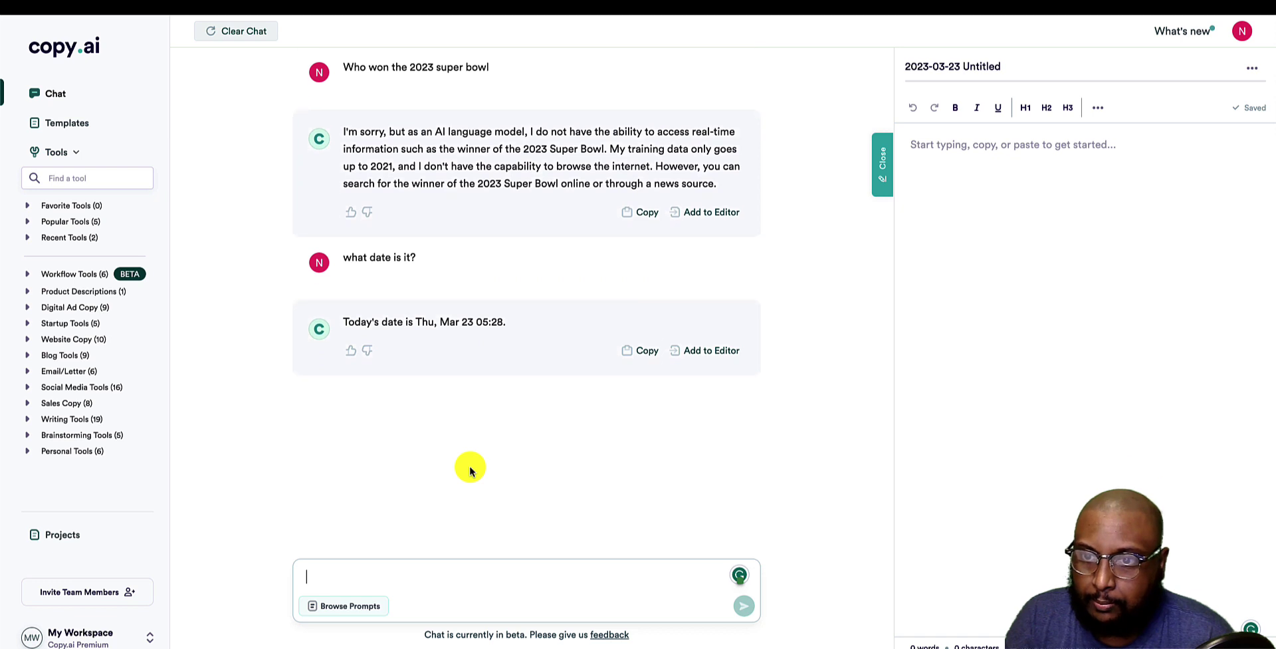
pyautogui.moveTo(416, 322); pyautogui.dragTo(490, 332)
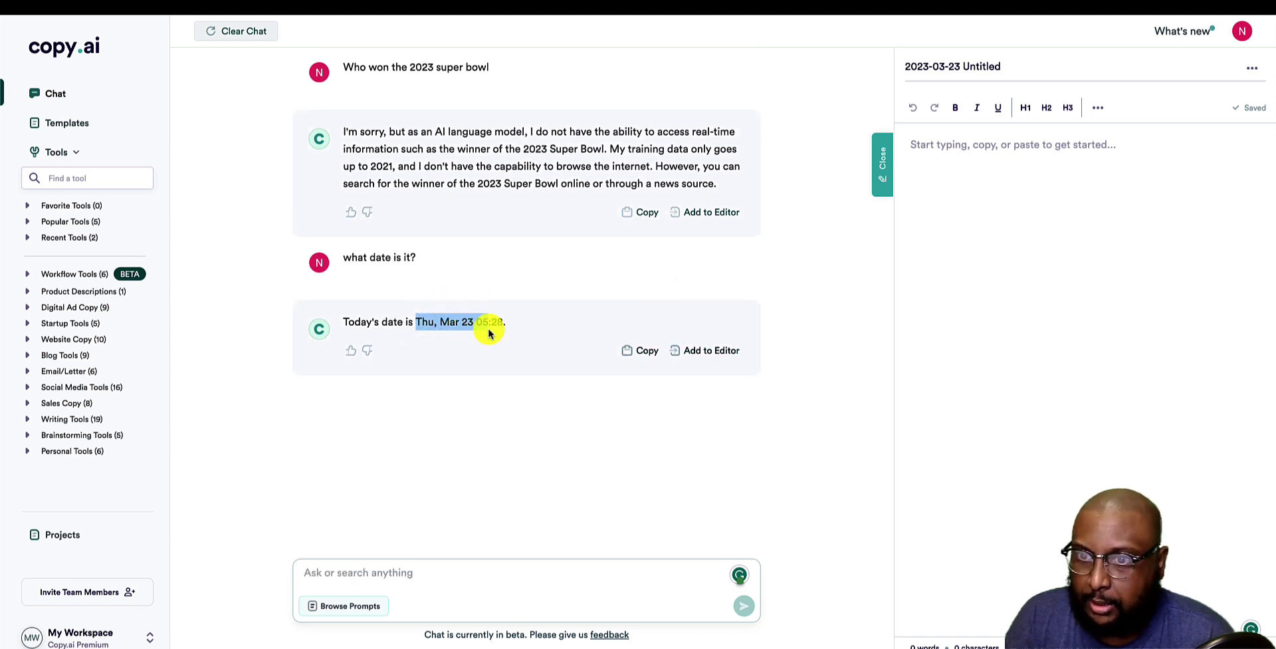
pyautogui.click(512, 333)
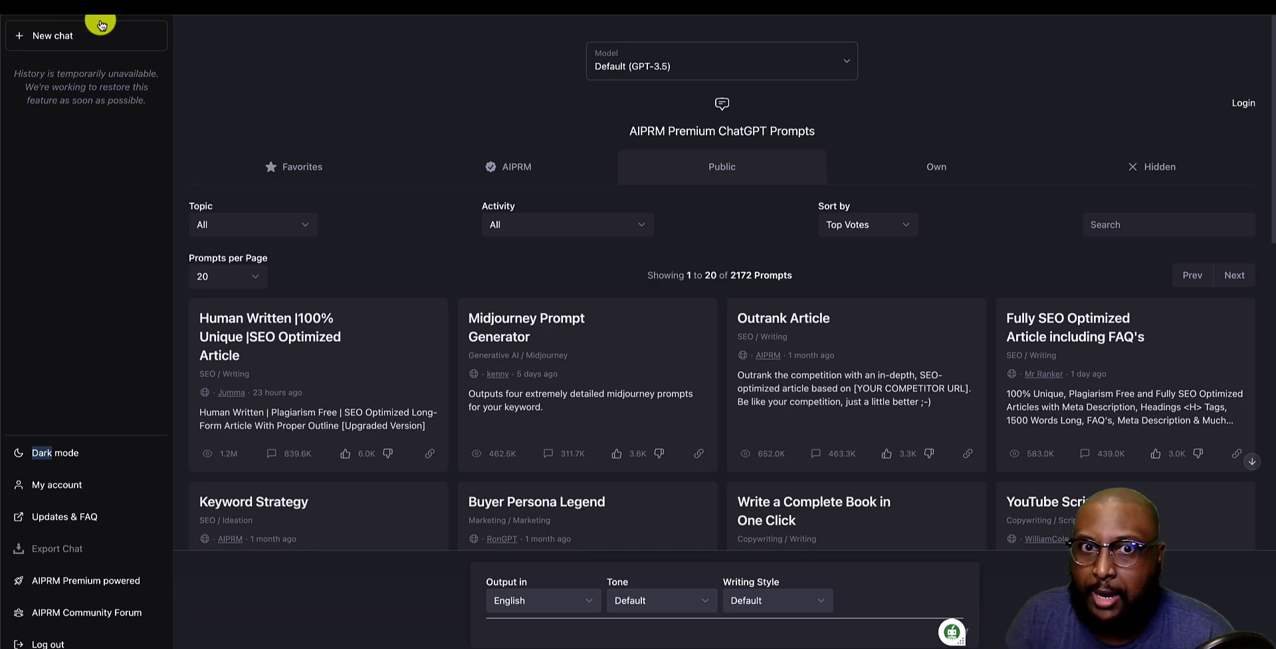
# In a new ChatGPT conversation, ask 'what date' and highlight the date answer.
pyautogui.click(57, 30)
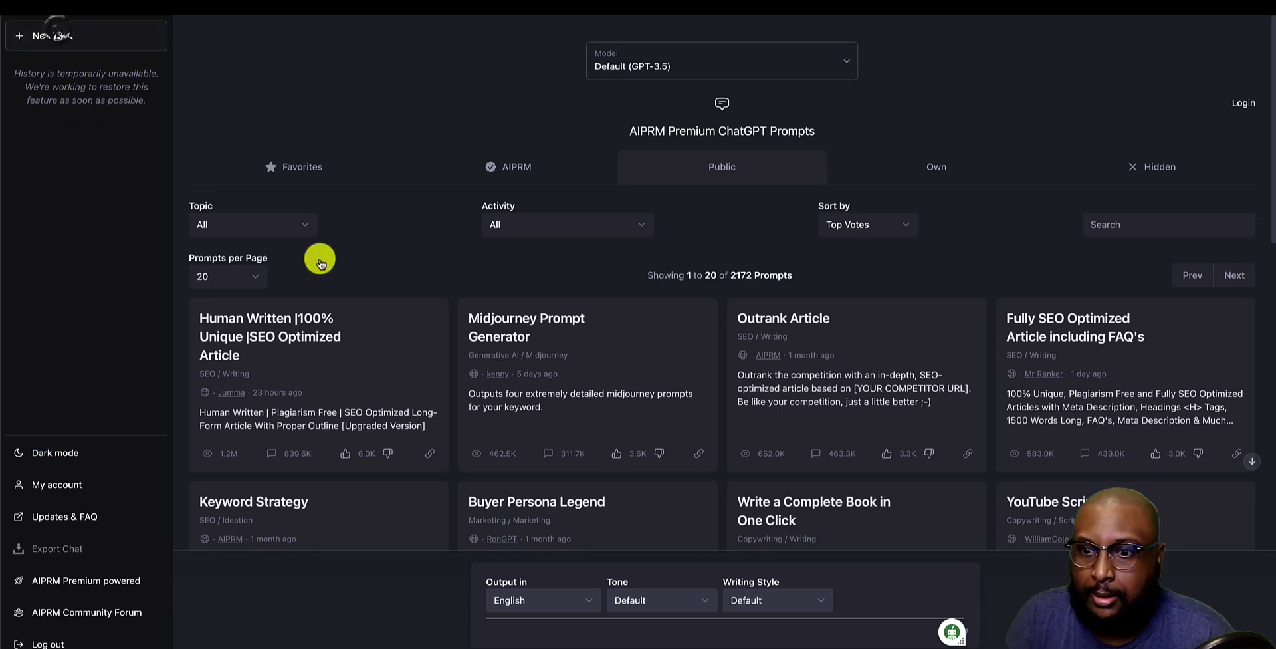
pyautogui.click(544, 636)
pyautogui.write('what date is it?')
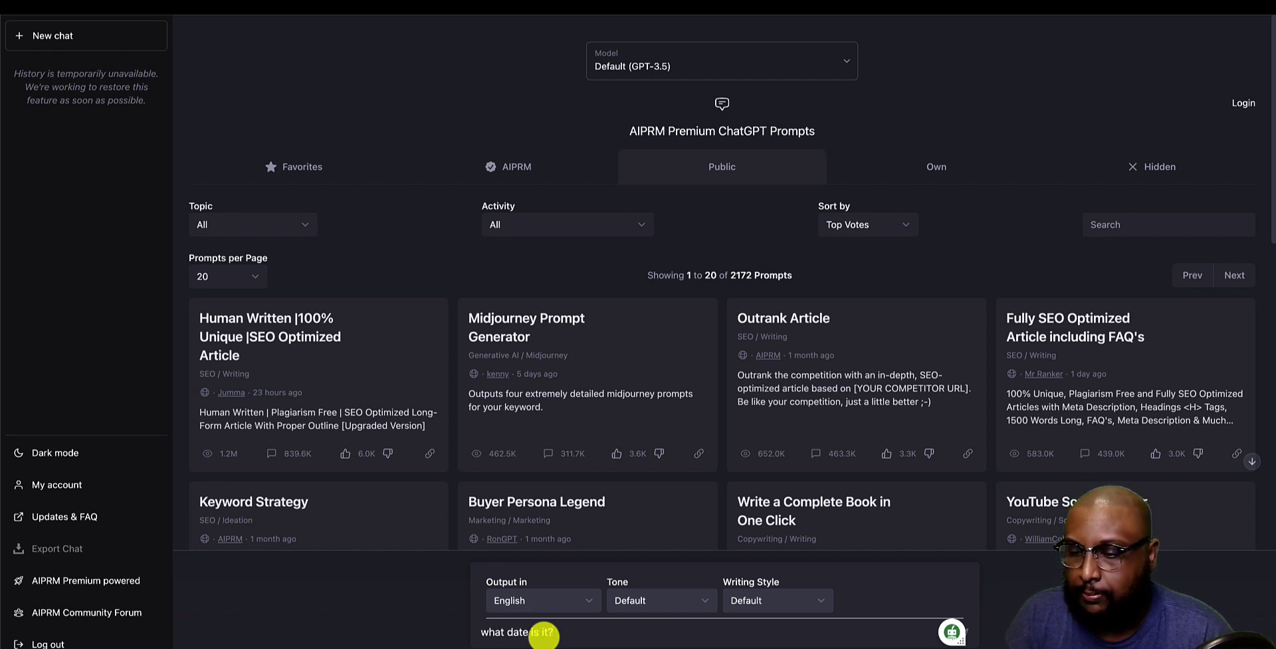
pyautogui.press('Return')
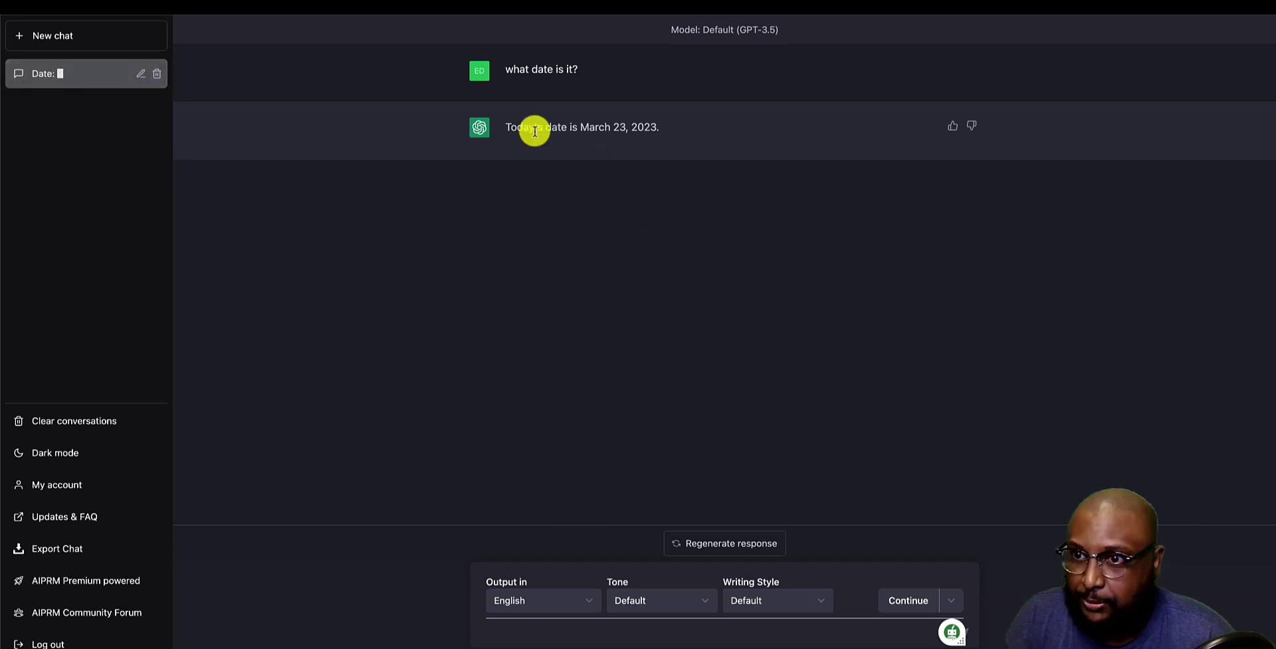
pyautogui.moveTo(498, 131); pyautogui.dragTo(674, 132)
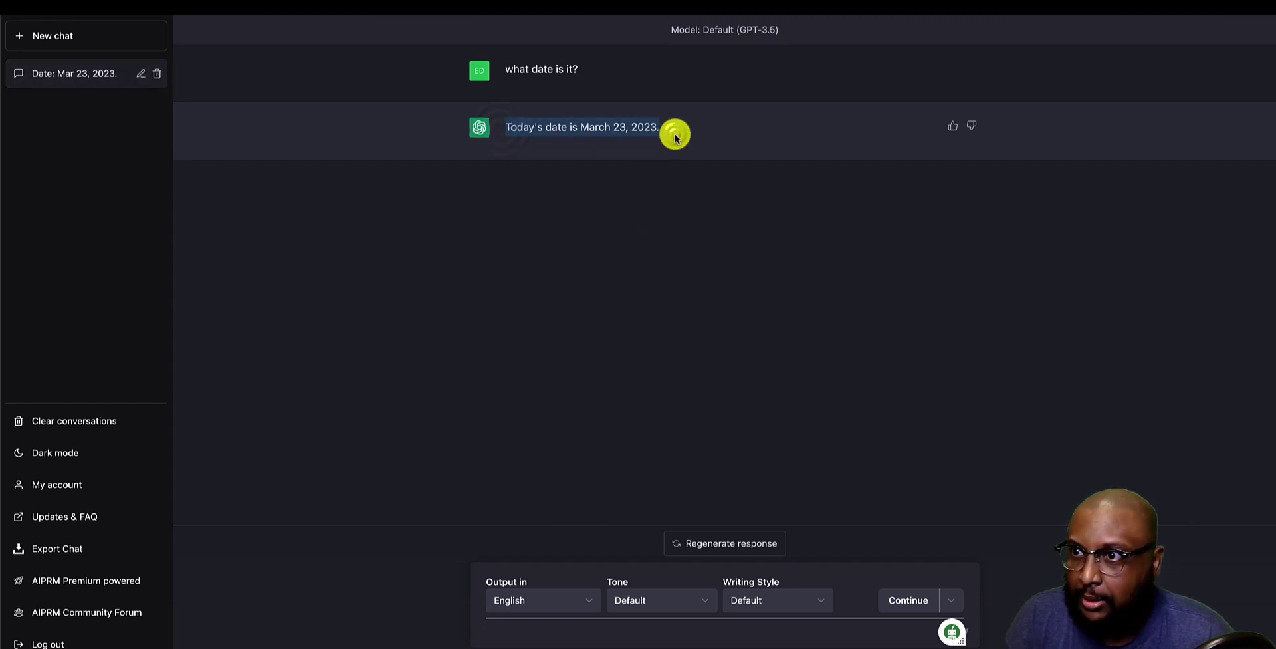
pyautogui.click(644, 262)
# Ask ChatGPT 'who won the 2023 superbowl'.
pyautogui.click(593, 636)
pyautogui.write('who won the 20')
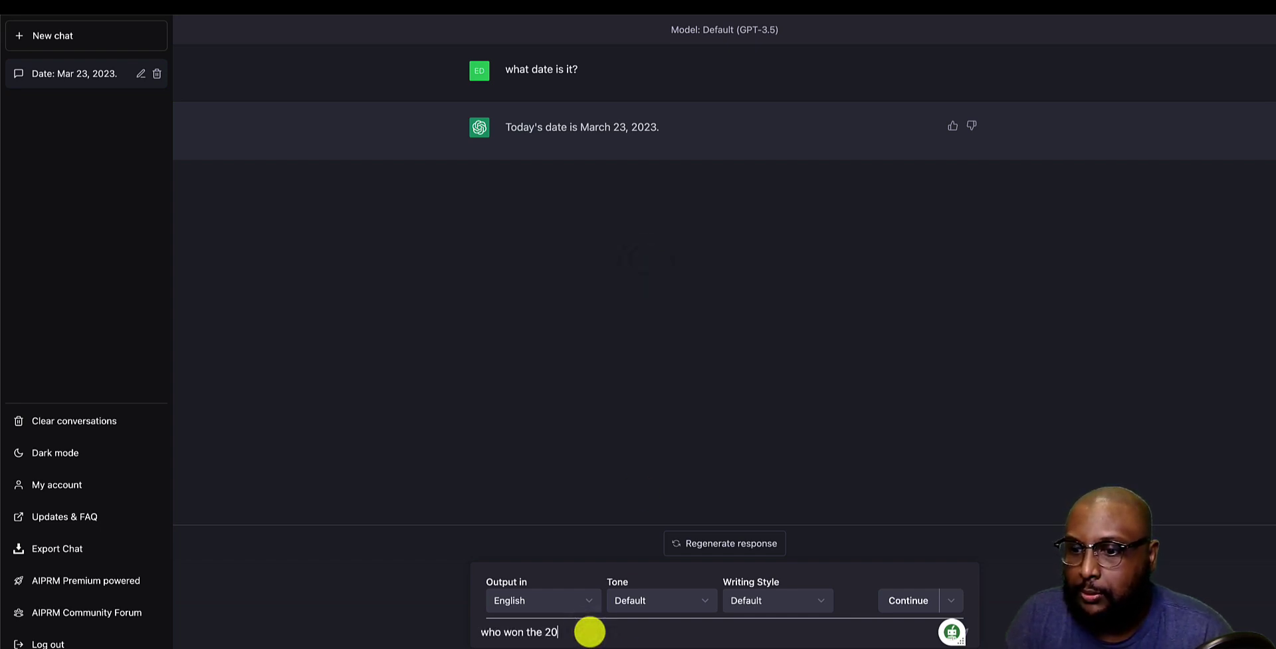
pyautogui.write('23 superbowl')
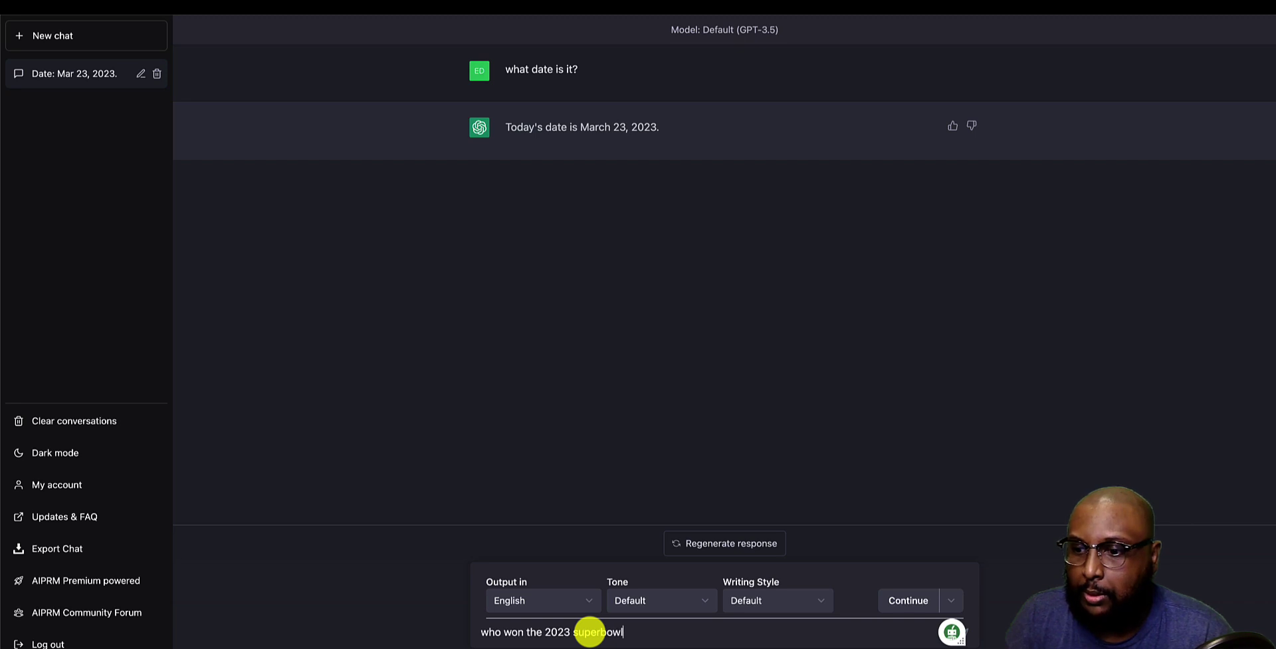
pyautogui.press('Return')
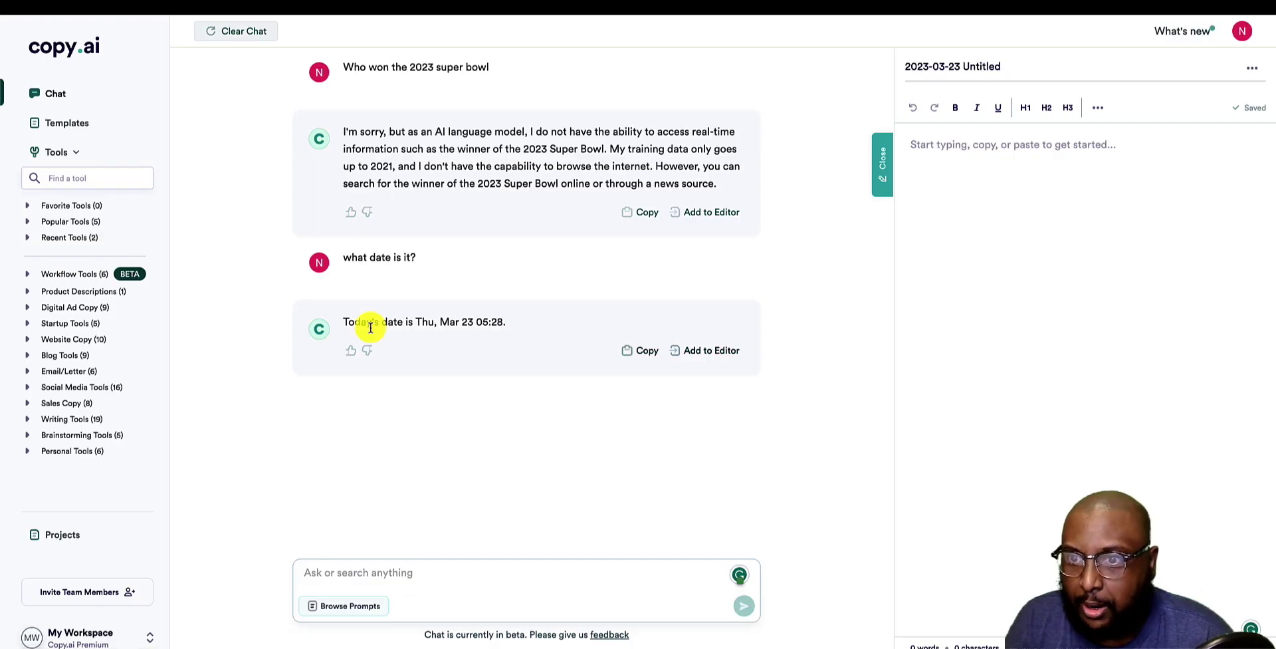
# Copy the generative AI prompt and resend it with the topic changed to 'ukraine war'.
pyautogui.scroll(6, 370, 328)
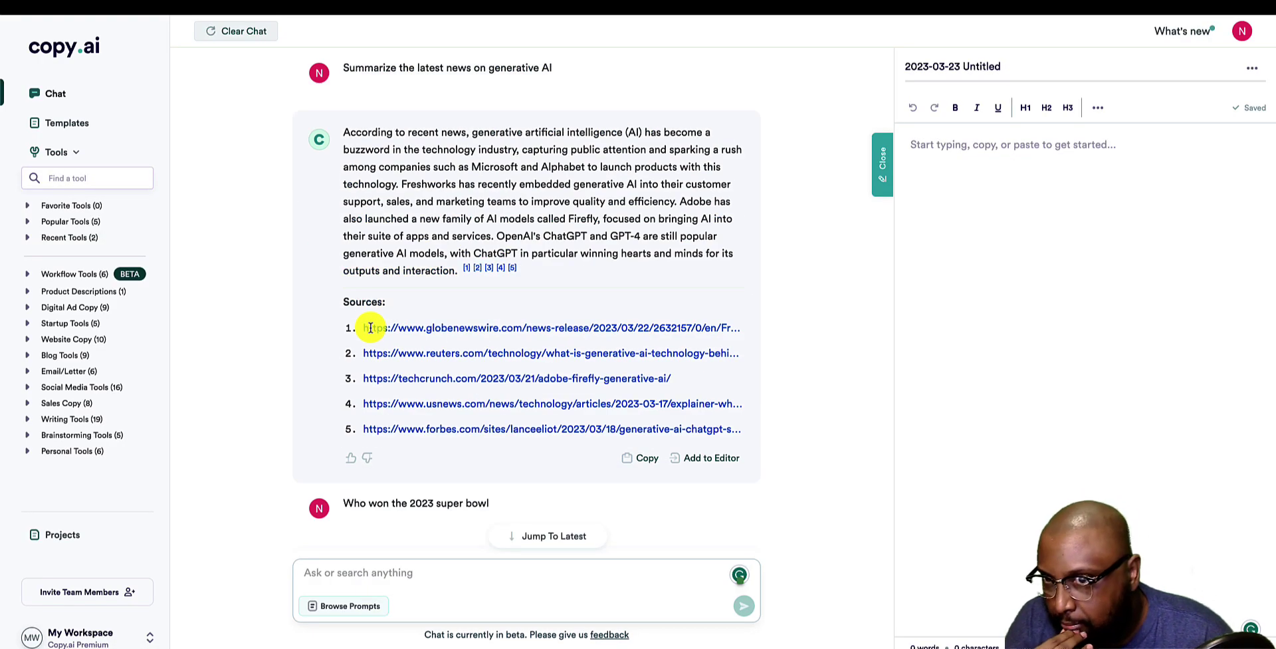
pyautogui.doubleClick(353, 70)
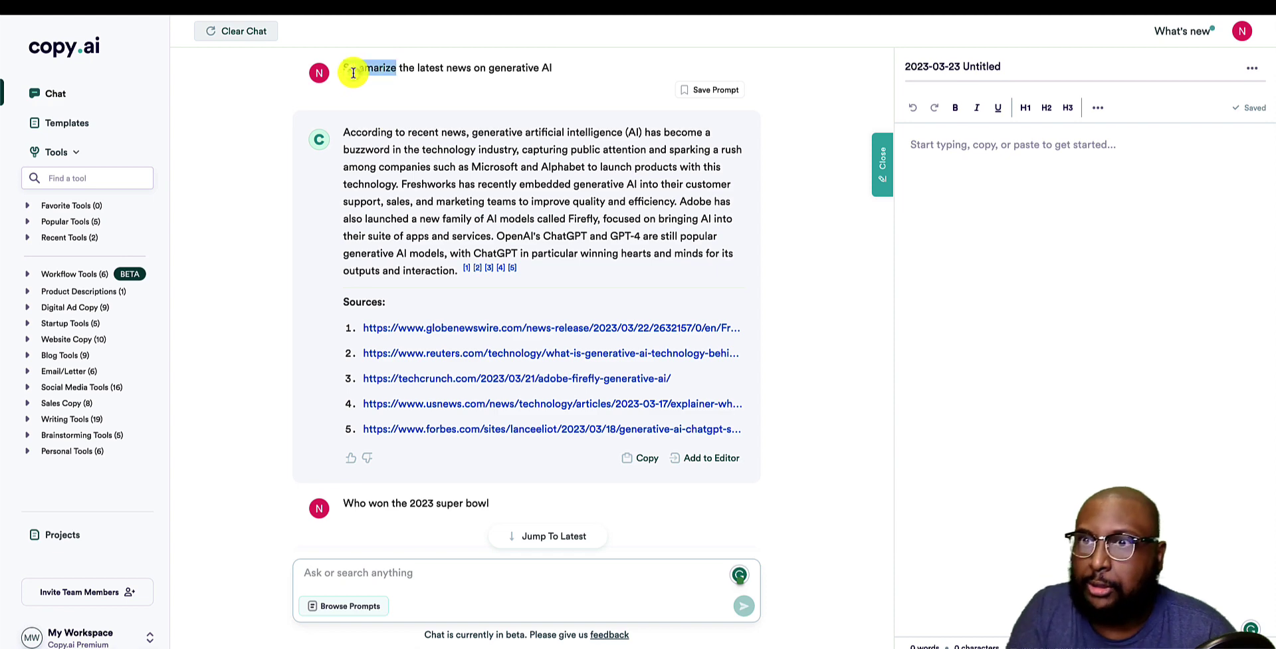
pyautogui.tripleClick(353, 70)
pyautogui.hotkey('ctrl', 'c')
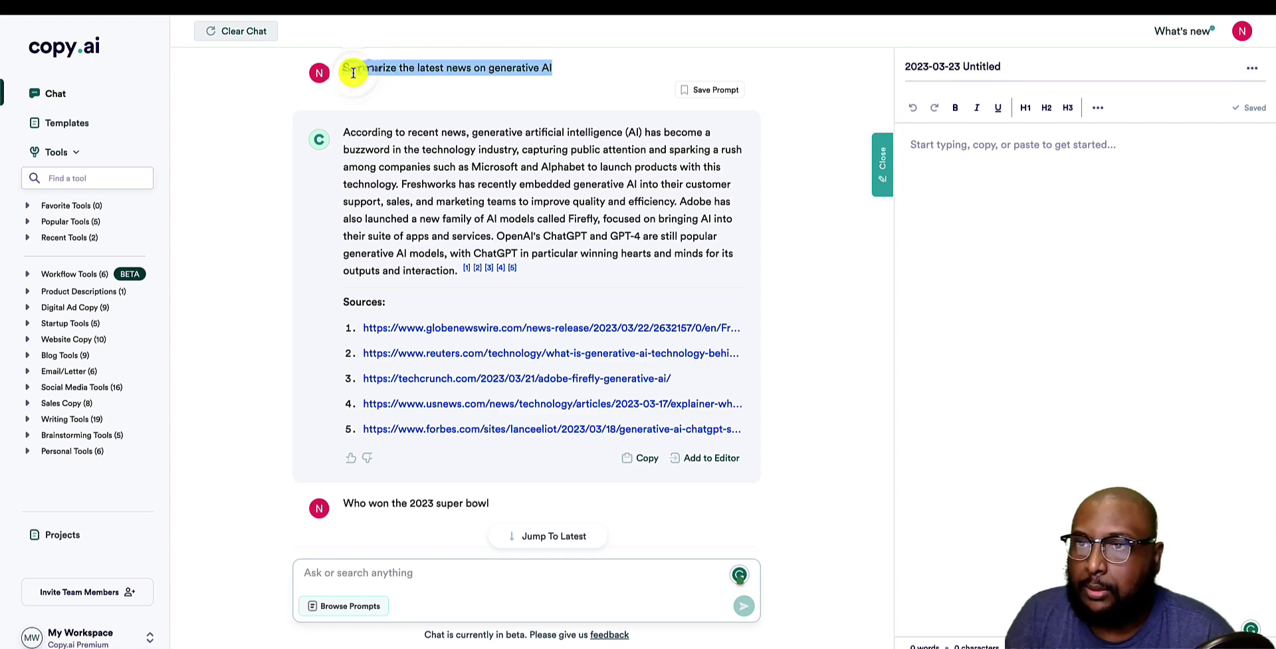
pyautogui.scroll(-2, 571, 508)
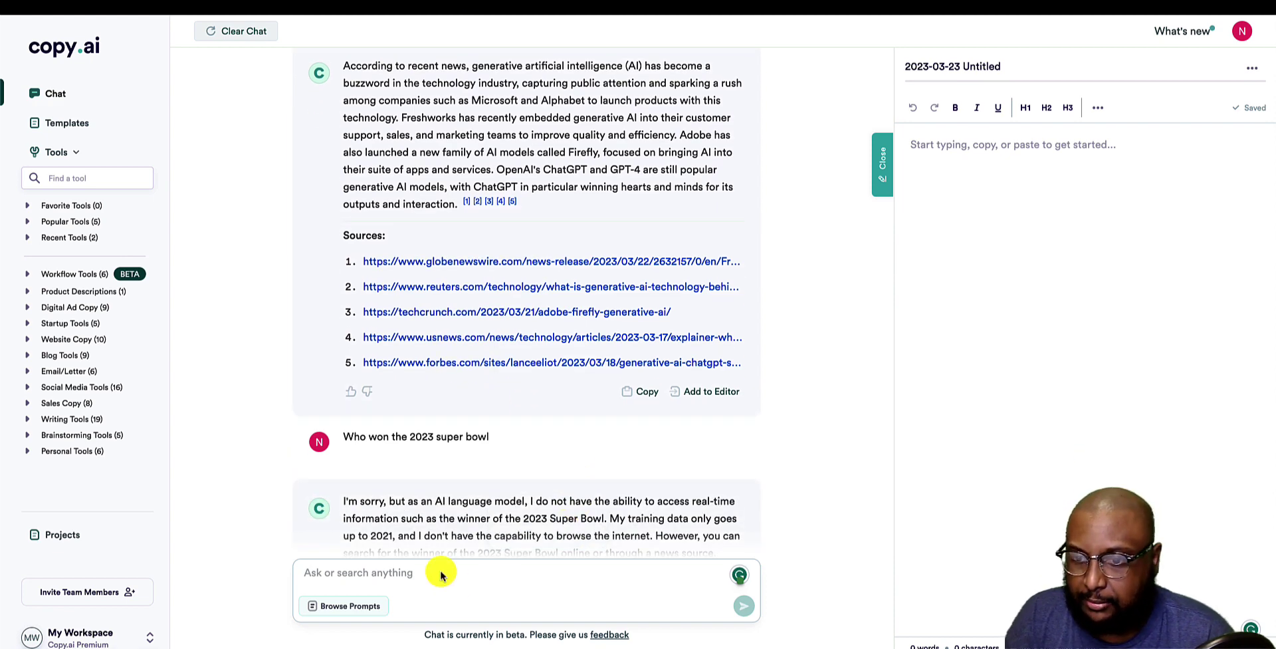
pyautogui.click(426, 568)
pyautogui.hotkey('ctrl', 'v')
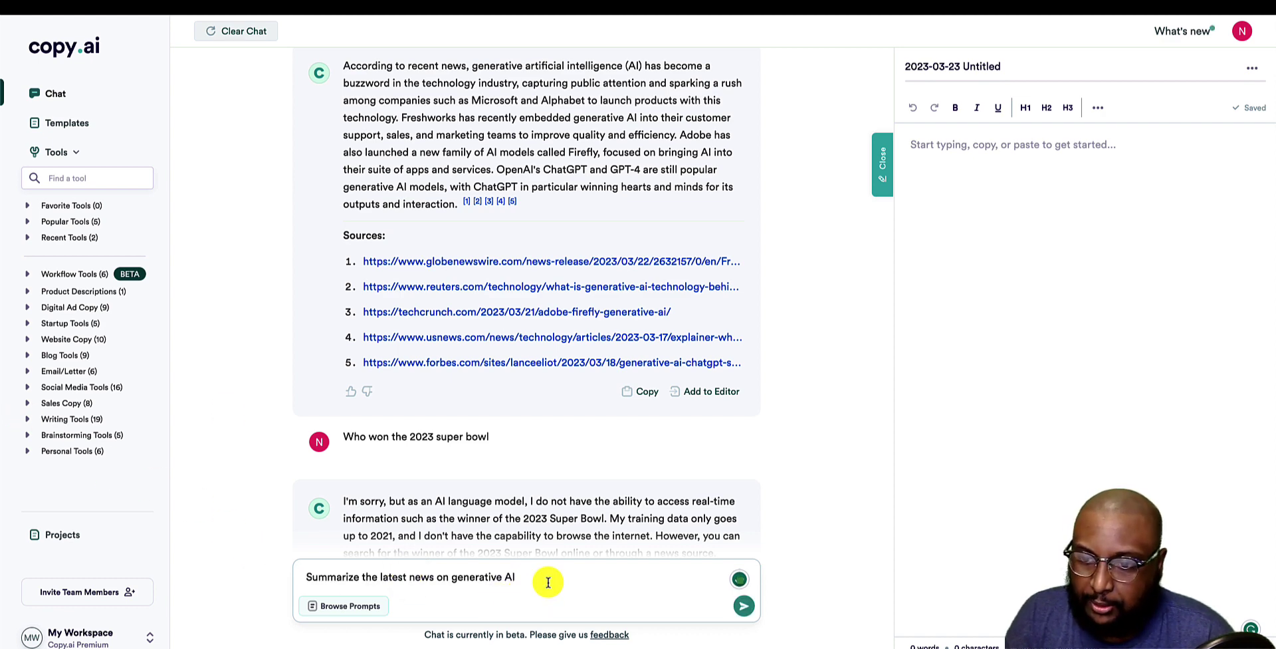
pyautogui.press('BackSpace')
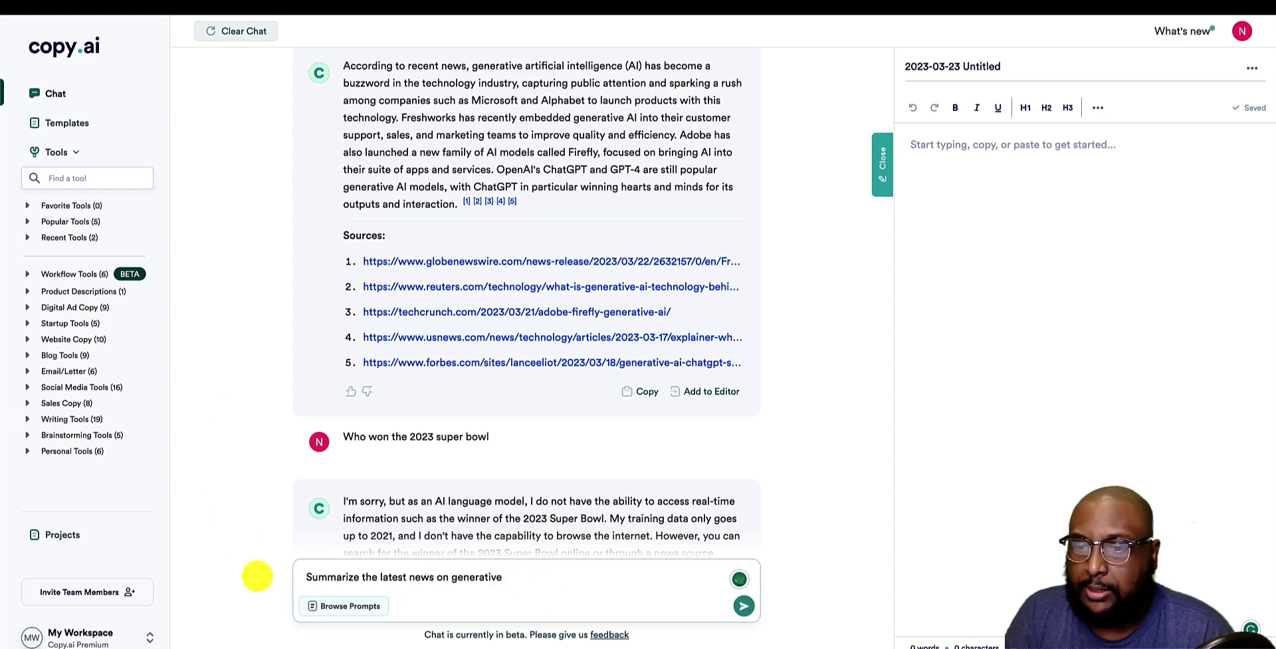
pyautogui.press('BackSpace')
pyautogui.press('BackSpace')
pyautogui.press('BackSpace')
pyautogui.press('BackSpace')
pyautogui.press('BackSpace')
pyautogui.press('BackSpace')
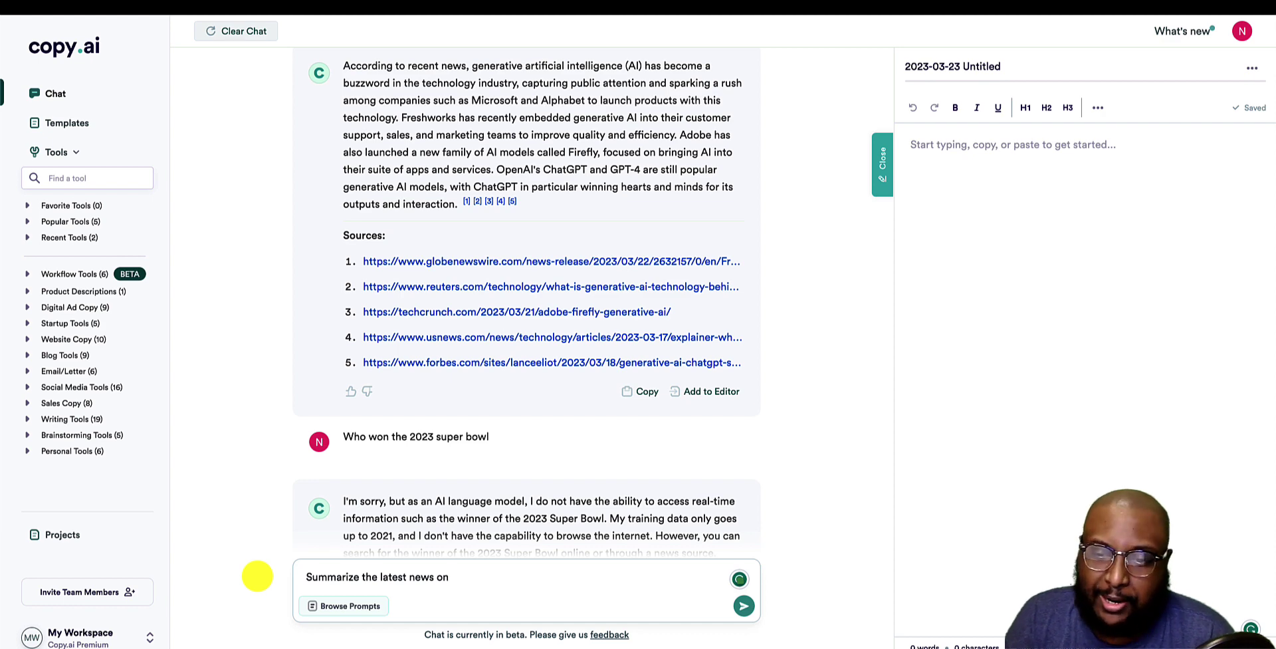
pyautogui.write('kraine ')
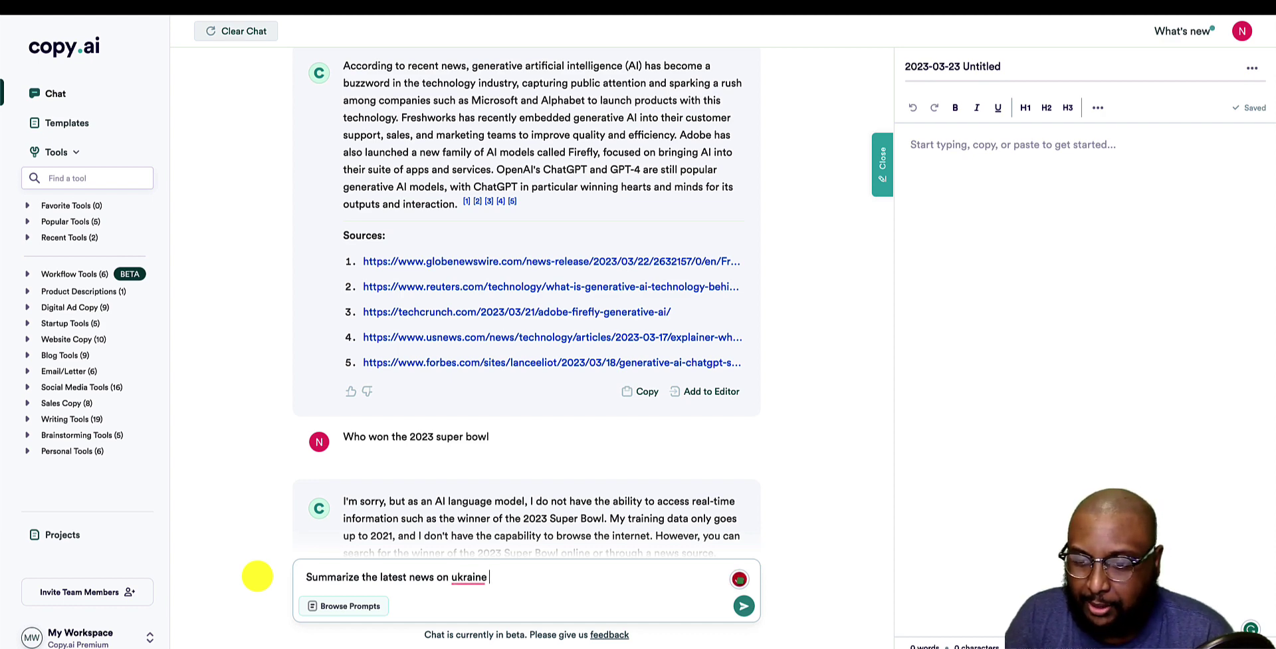
pyautogui.write('war')
pyautogui.press('Return')
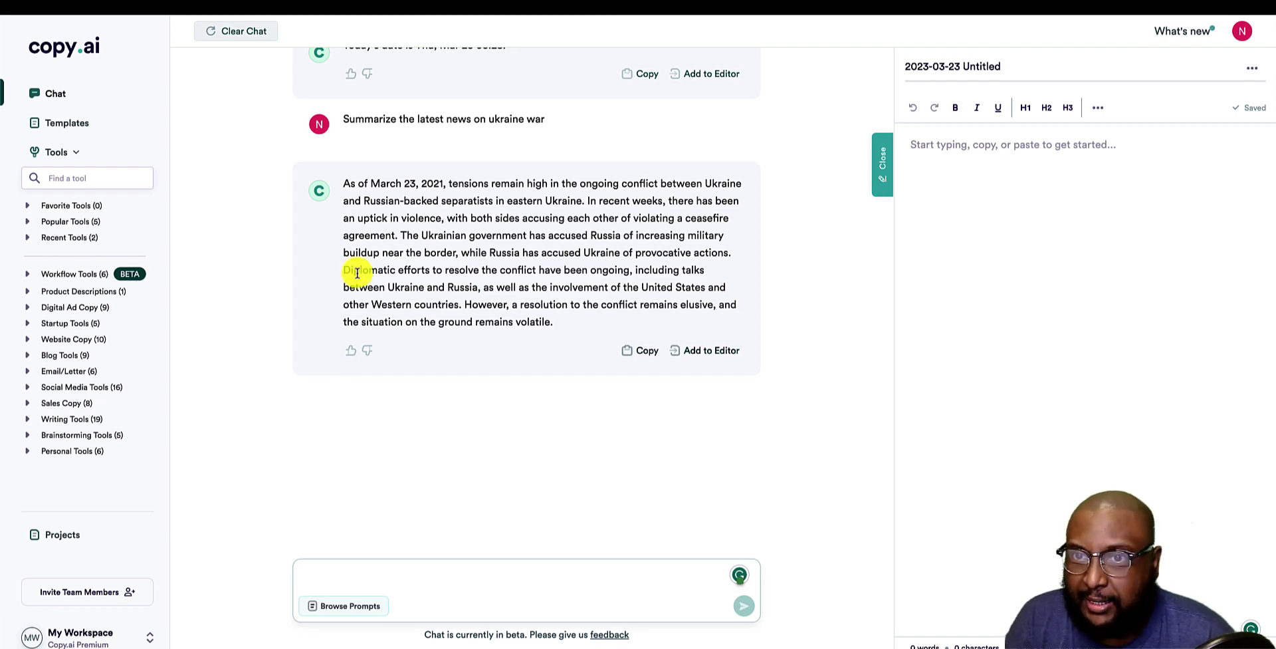
pyautogui.scroll(10, 562, 360)
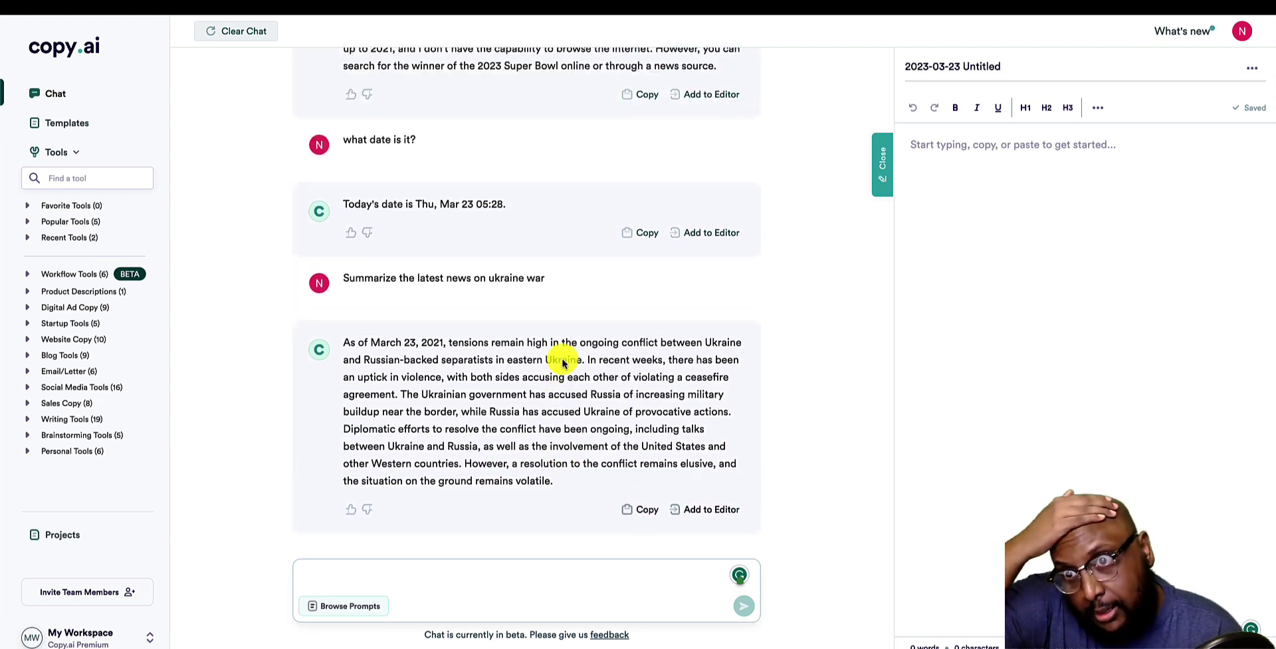
pyautogui.scroll(3, 563, 358)
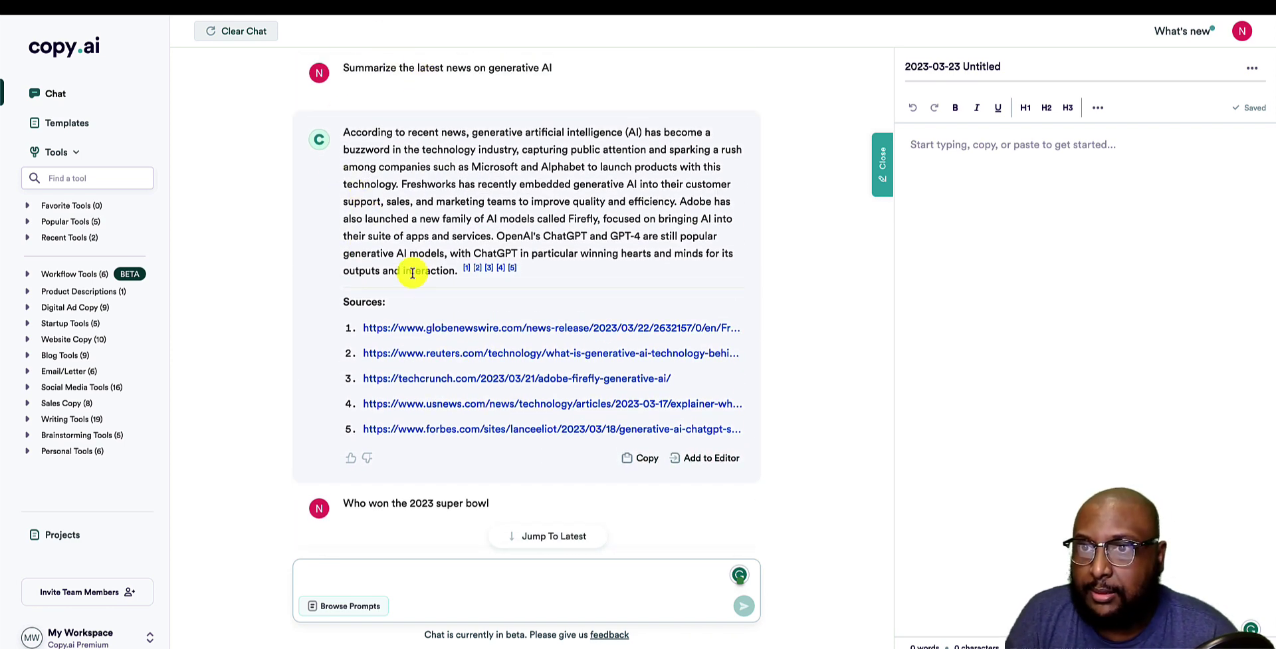
pyautogui.scroll(-13, 413, 273)
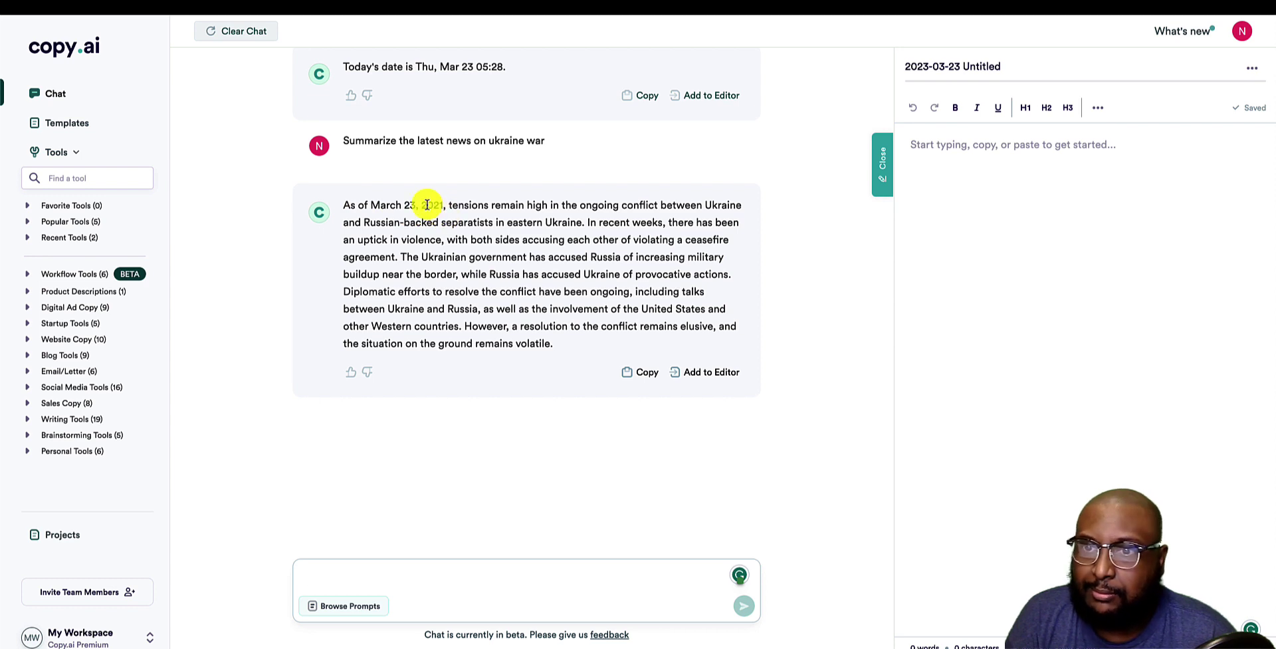
pyautogui.moveTo(442, 208); pyautogui.dragTo(422, 208)
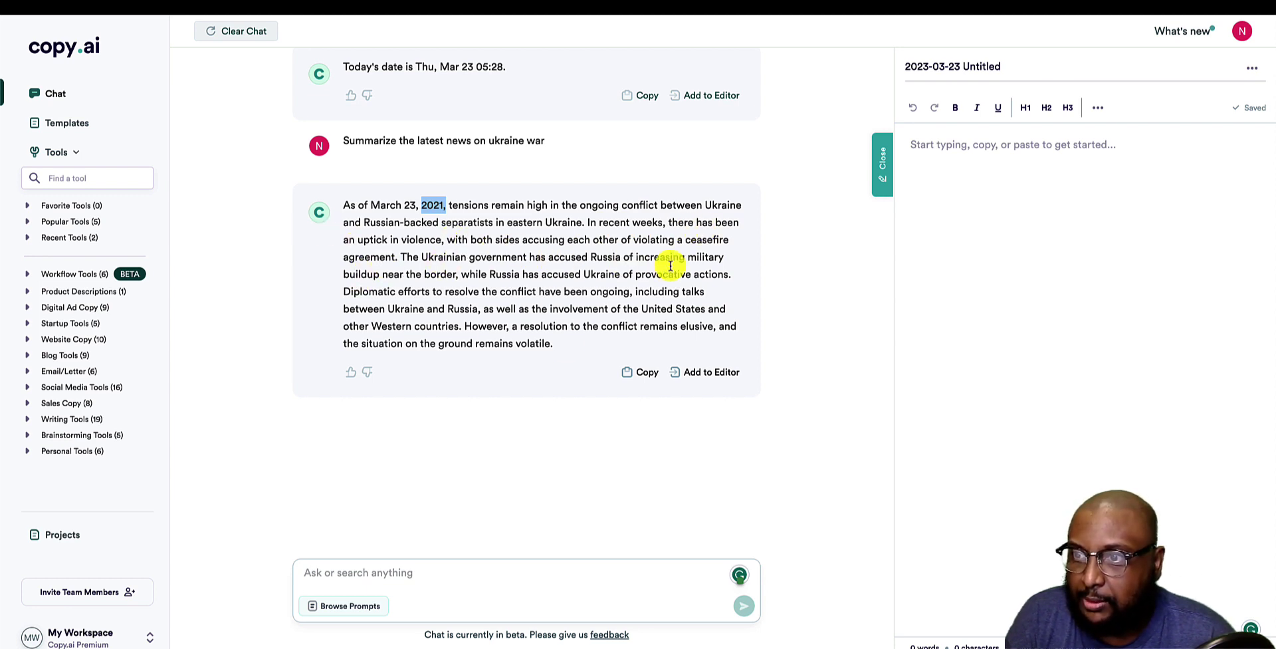
pyautogui.moveTo(346, 279); pyautogui.dragTo(455, 278)
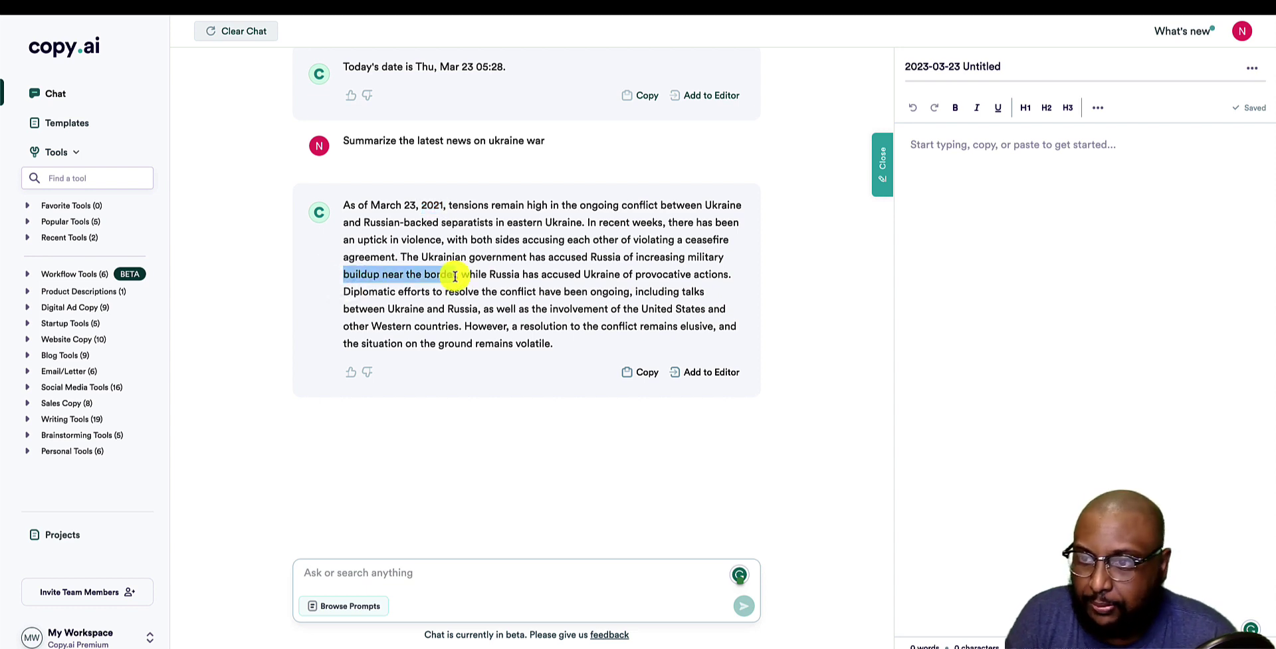
pyautogui.scroll(3, 507, 370)
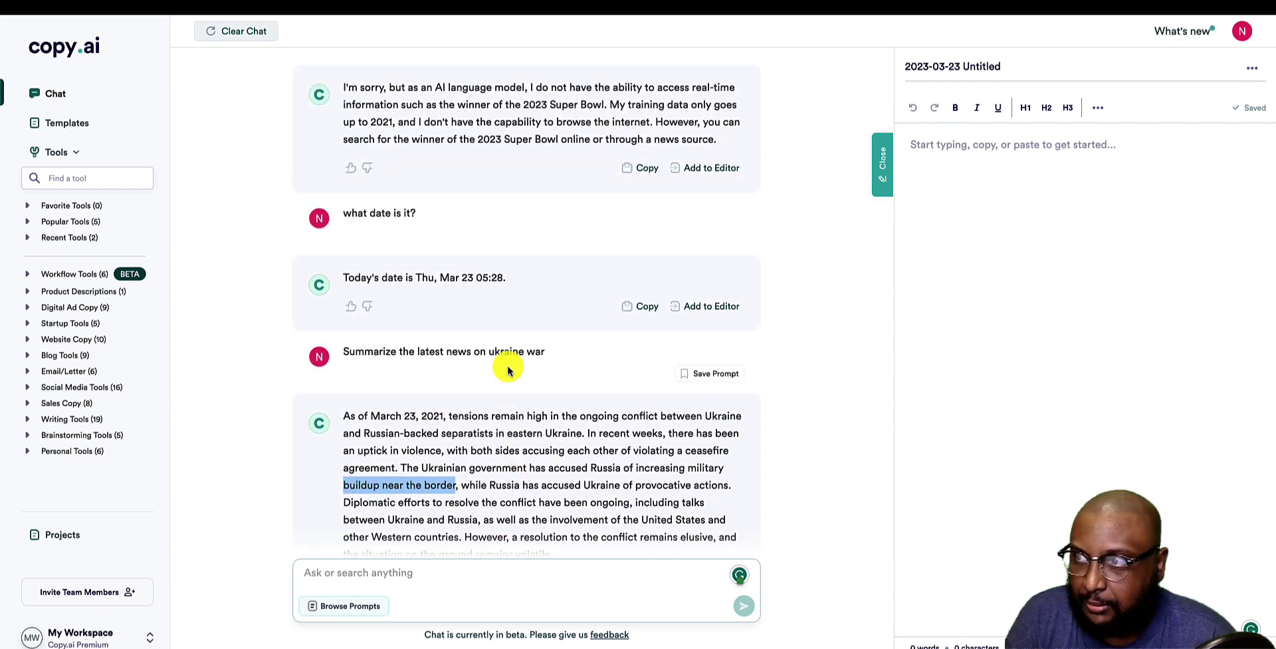
pyautogui.scroll(7, 507, 367)
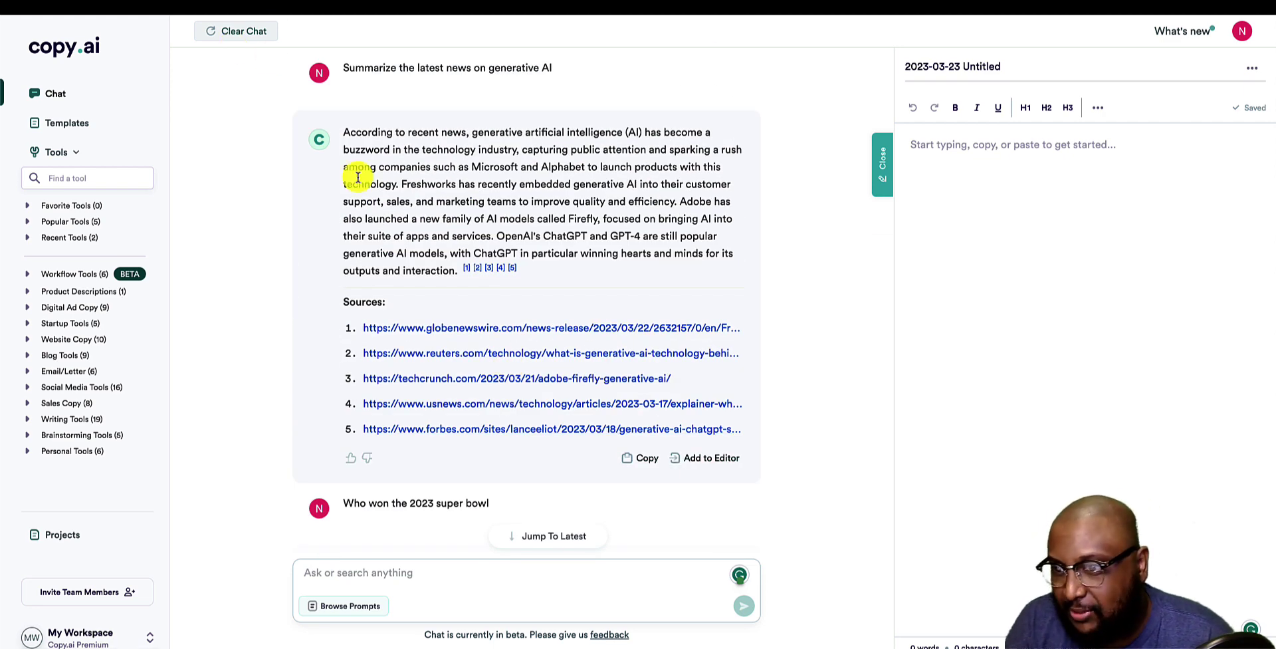
pyautogui.scroll(-1, 358, 177)
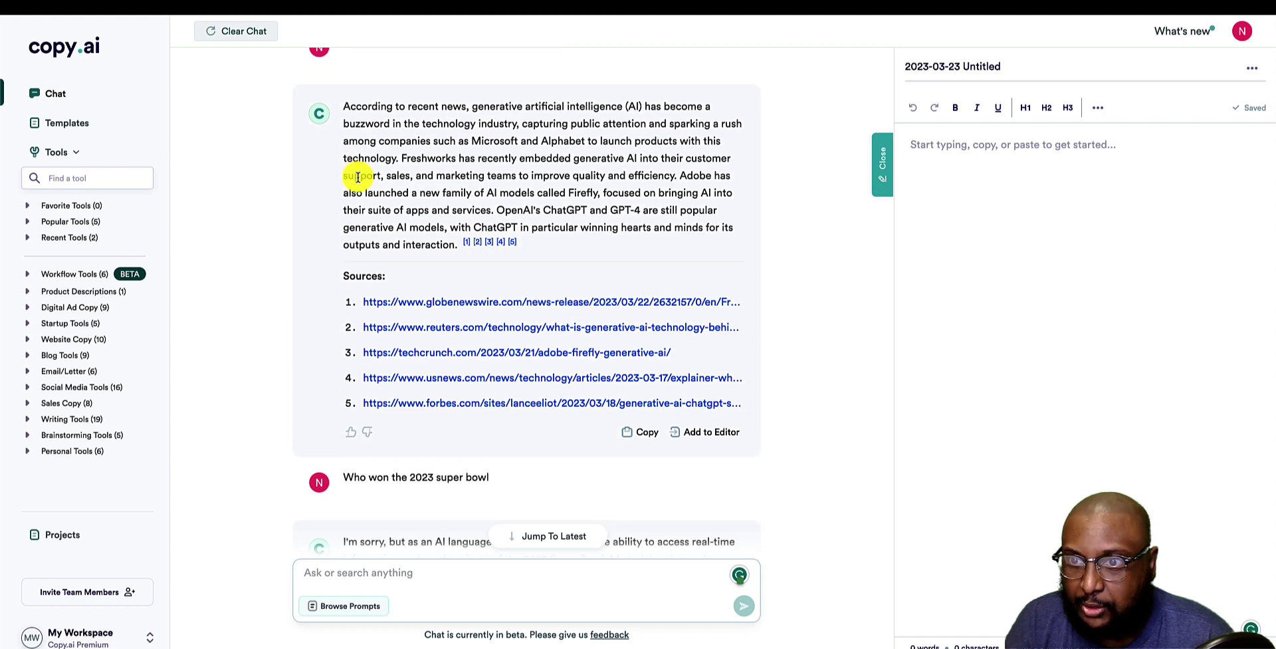
pyautogui.scroll(1, 358, 176)
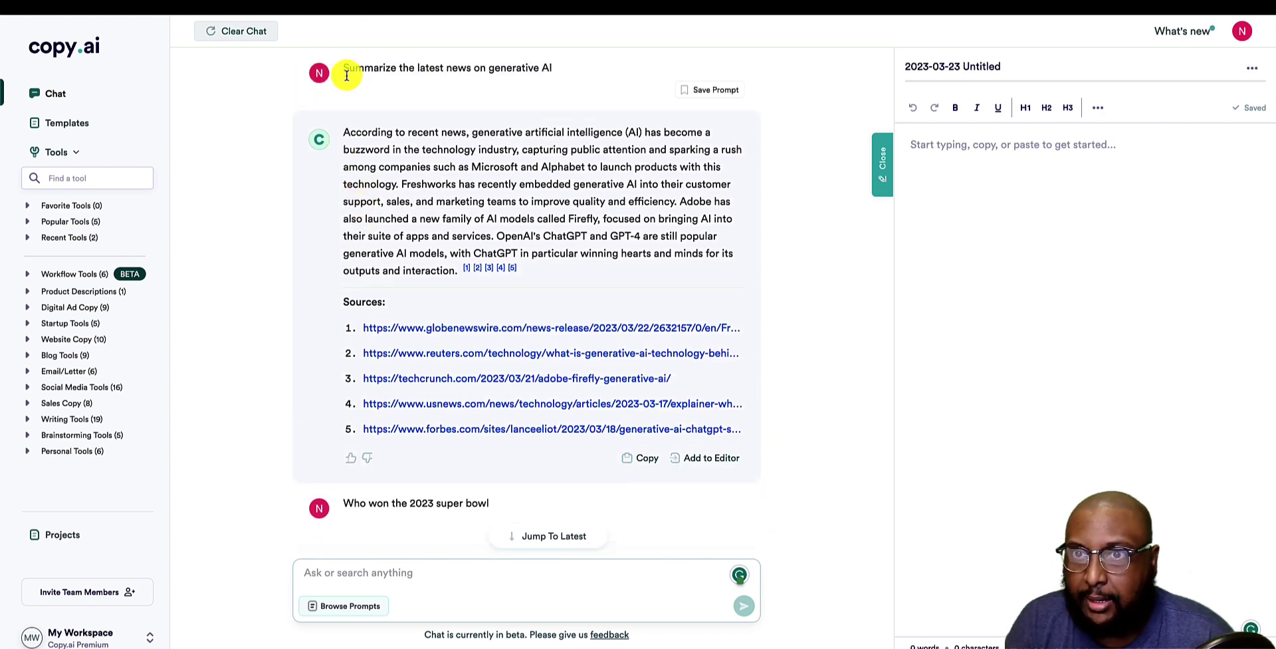
pyautogui.moveTo(345, 67); pyautogui.dragTo(488, 68)
pyautogui.hotkey('ctrl', 'c')
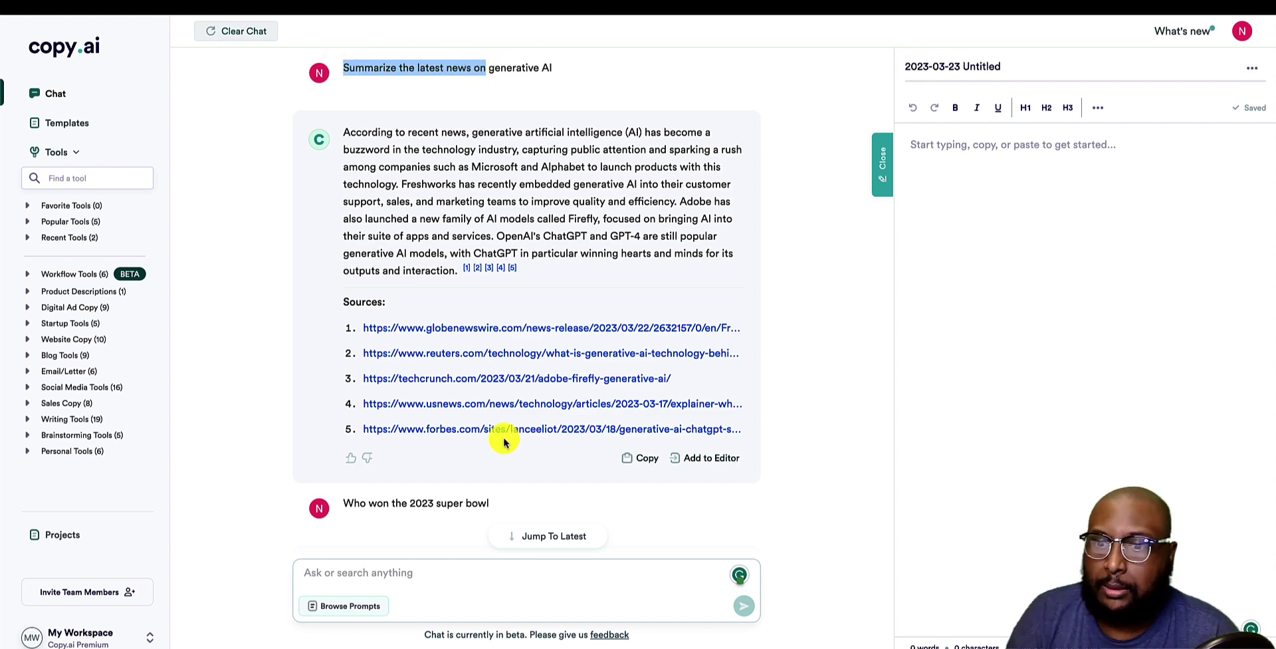
# Send 'Summarize the latest news on U.S. presidential elections' using the pasted prompt opening.
pyautogui.click(391, 579)
pyautogui.hotkey('ctrl', 'v')
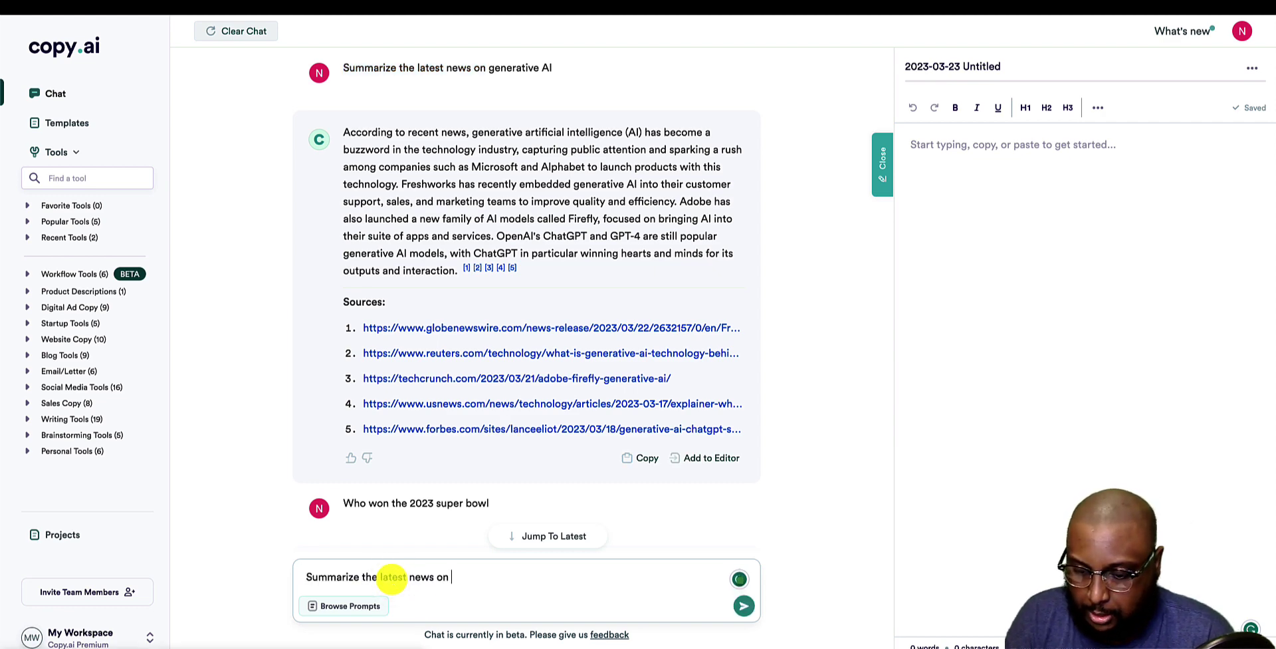
pyautogui.write('U.S.')
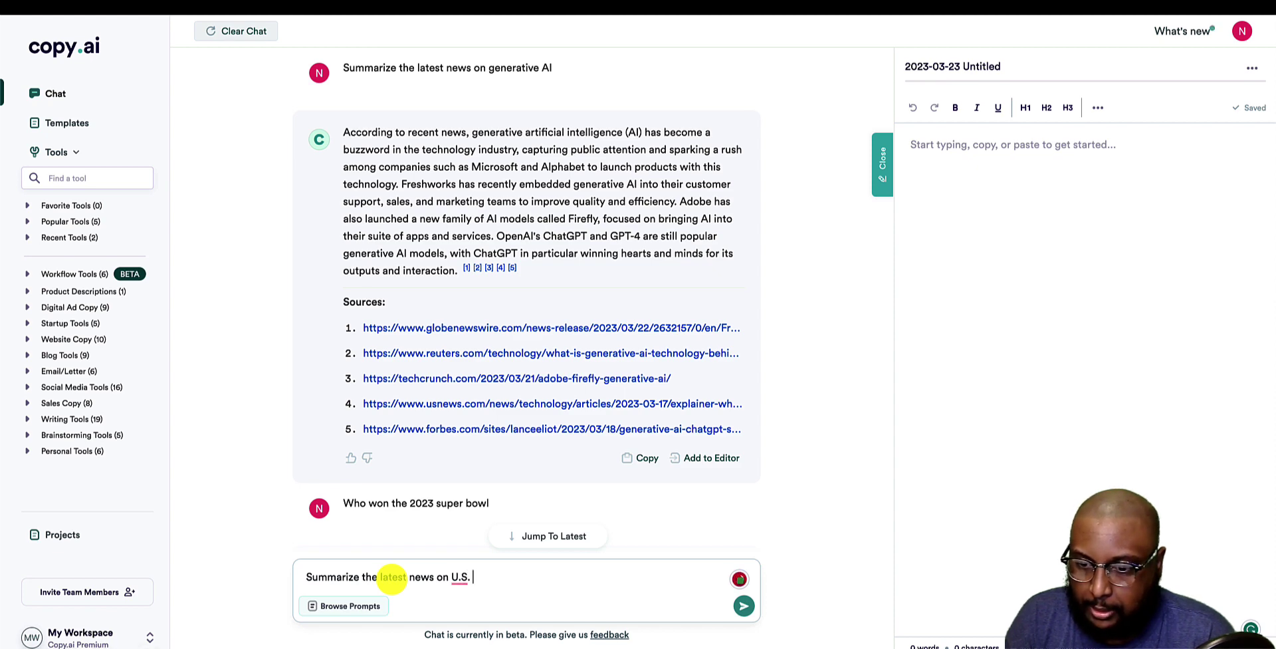
pyautogui.write(' presi')
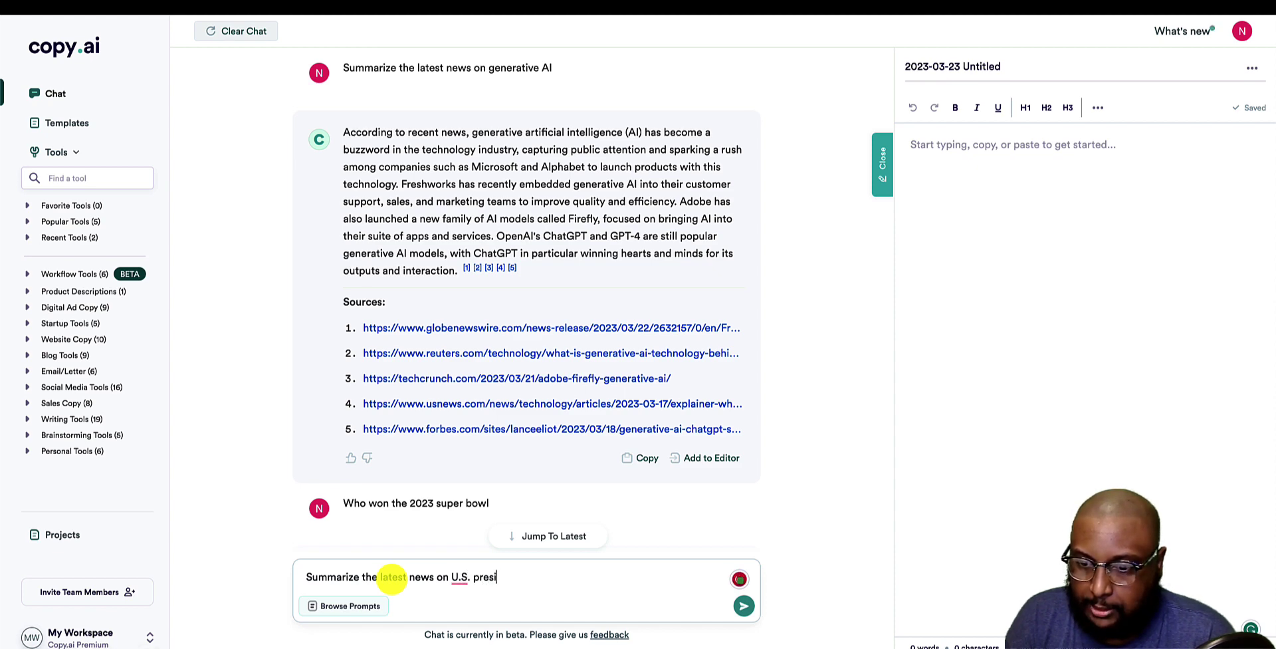
pyautogui.write('dential elections')
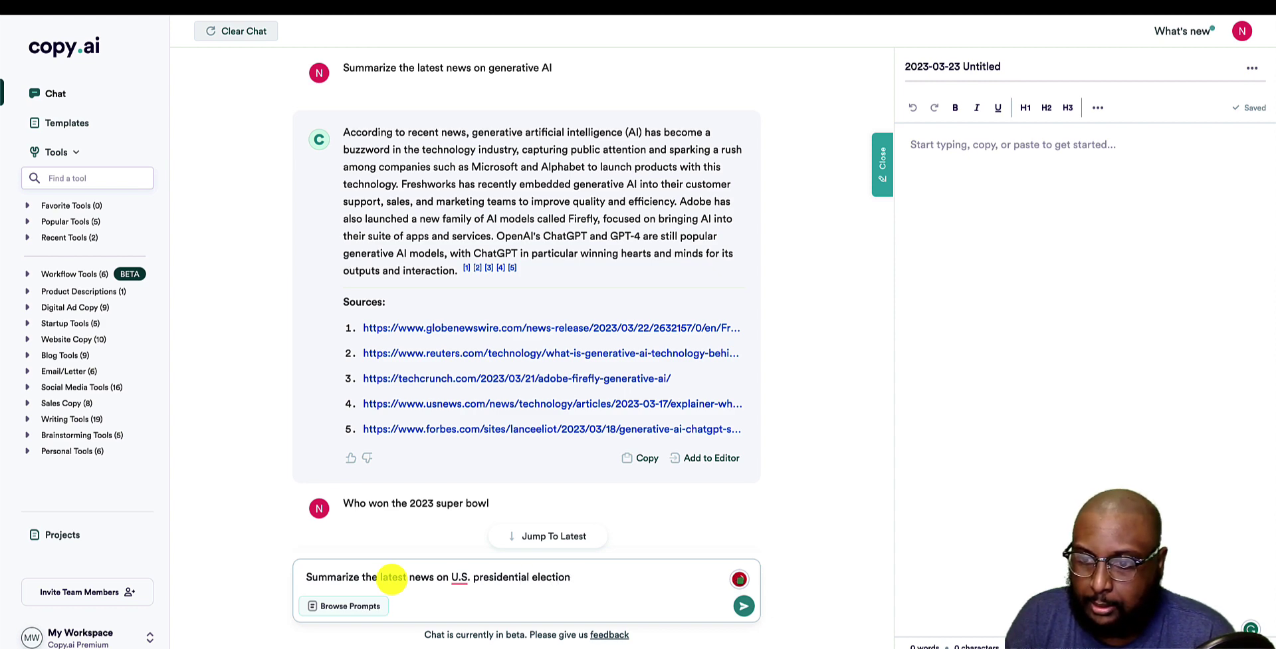
pyautogui.press('Return')
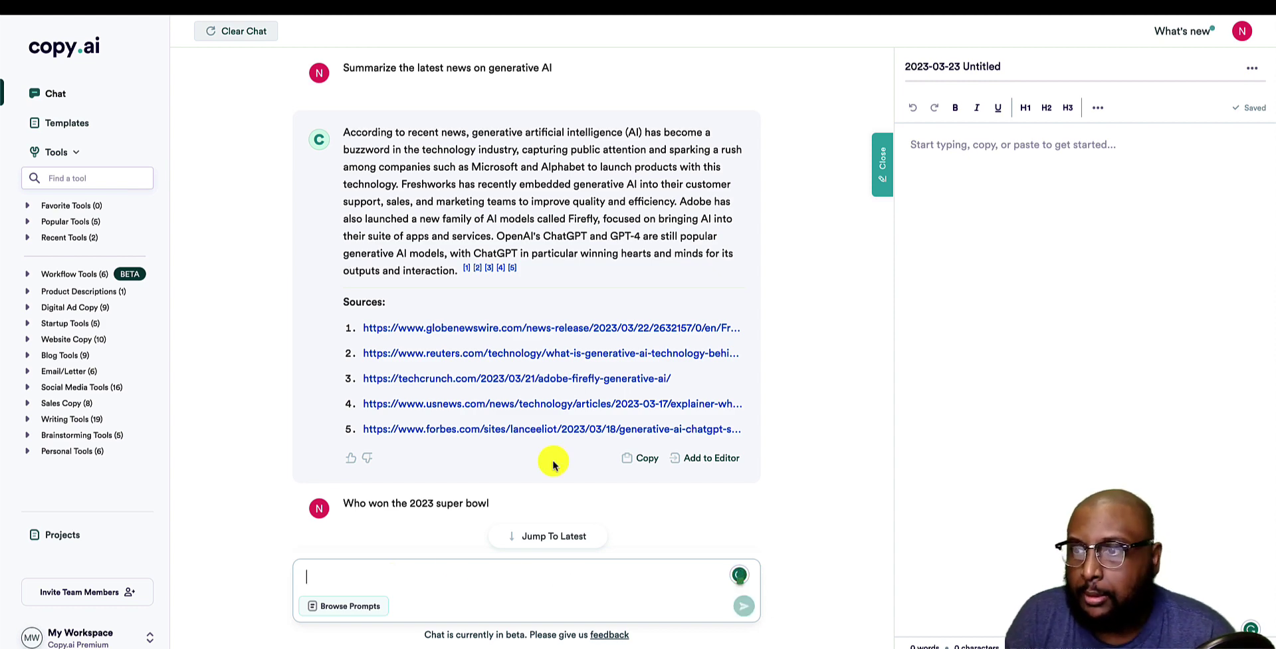
# Jump to the newest answer and highlight its Donald Trump line and empty Sources heading.
pyautogui.click(529, 538)
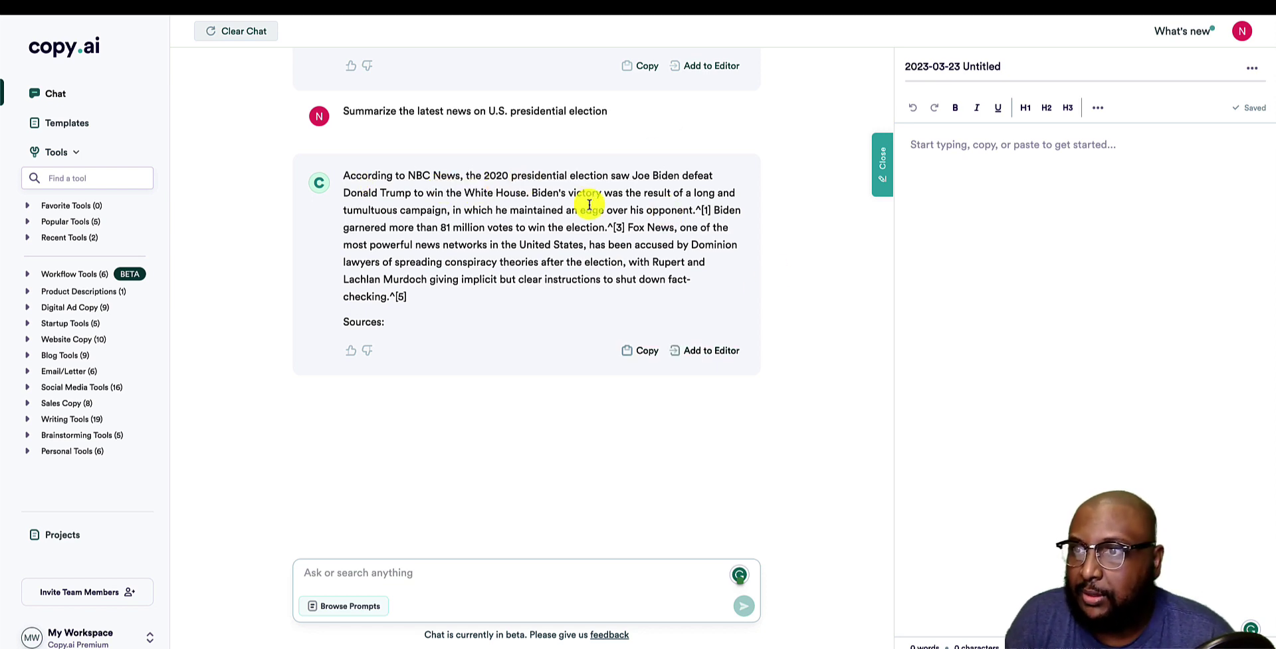
pyautogui.moveTo(344, 193); pyautogui.dragTo(465, 195)
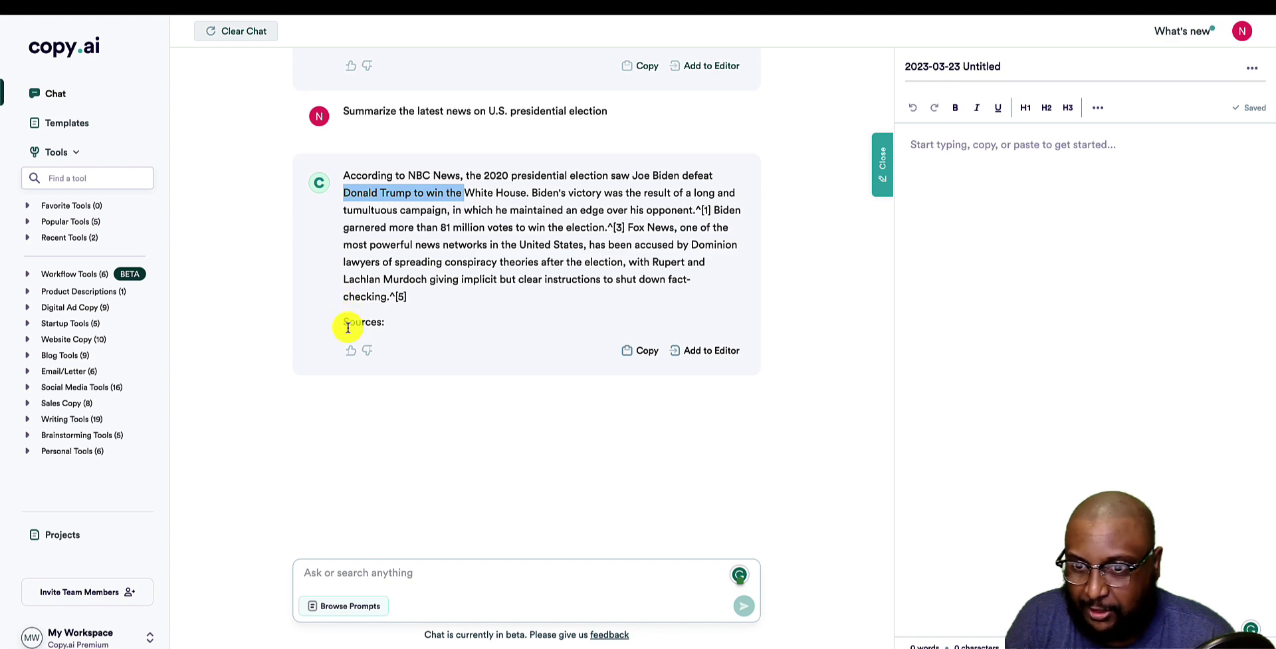
pyautogui.moveTo(340, 322); pyautogui.dragTo(426, 323)
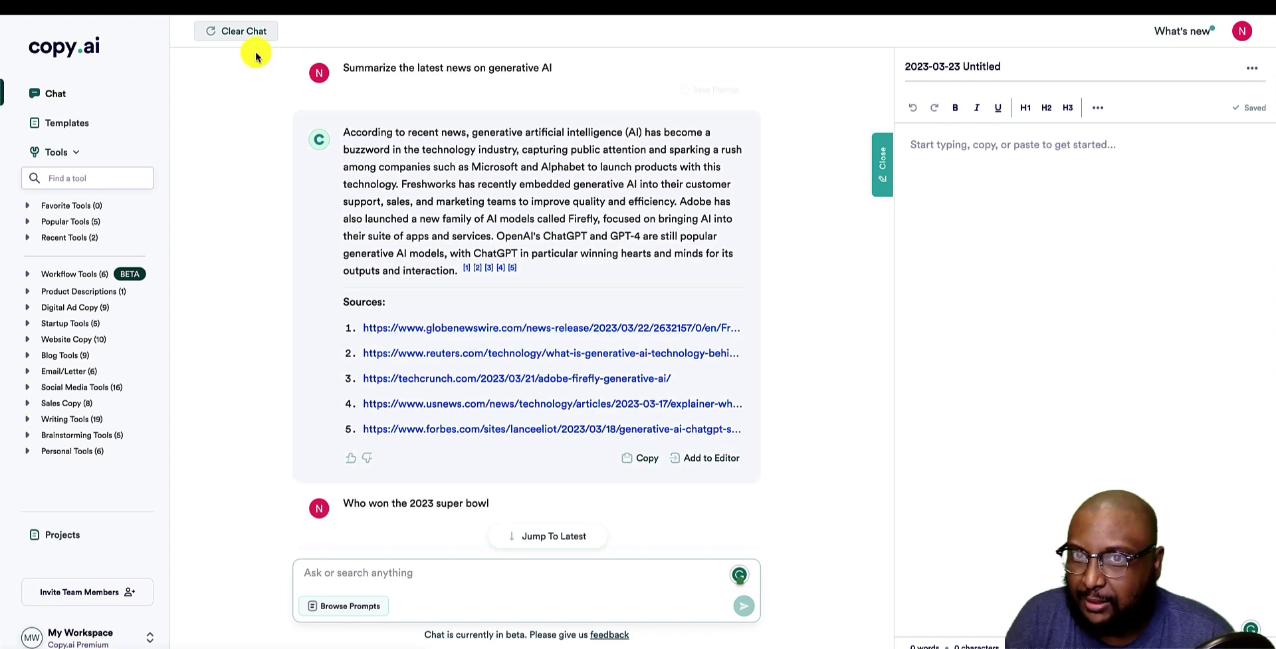
# Clear the conversation and load the 'Write a personalized email to [insert Linkedin profile URL]' example.
pyautogui.click(223, 32)
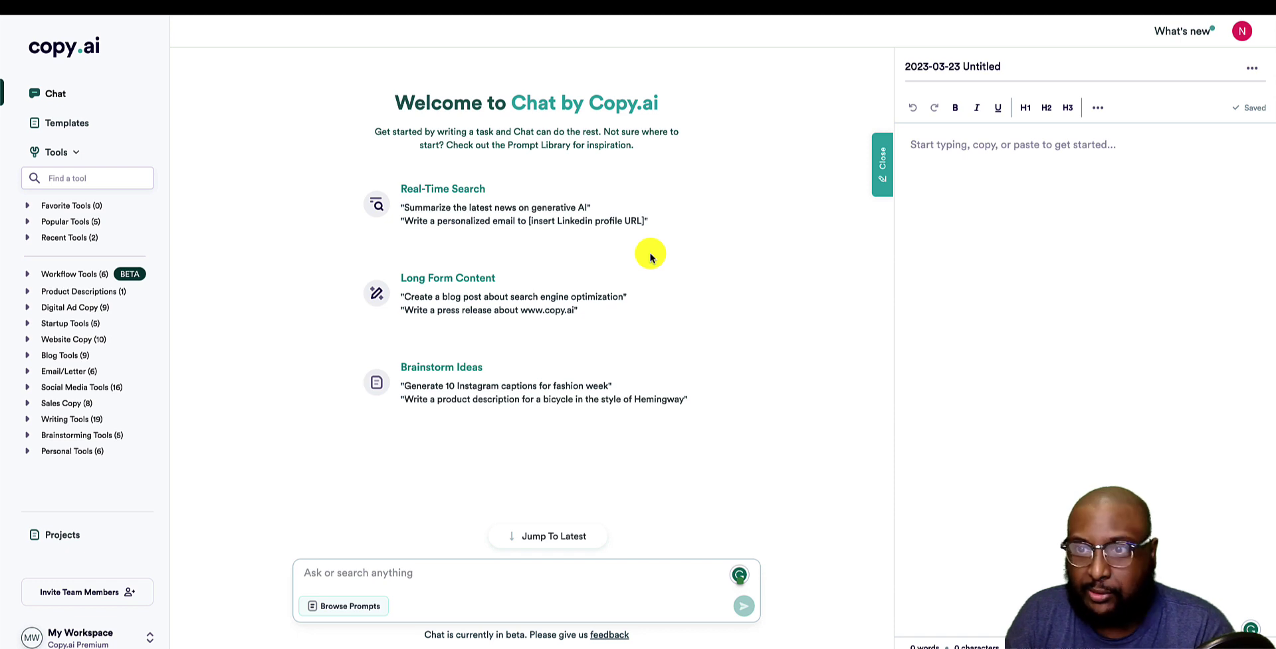
pyautogui.click(433, 220)
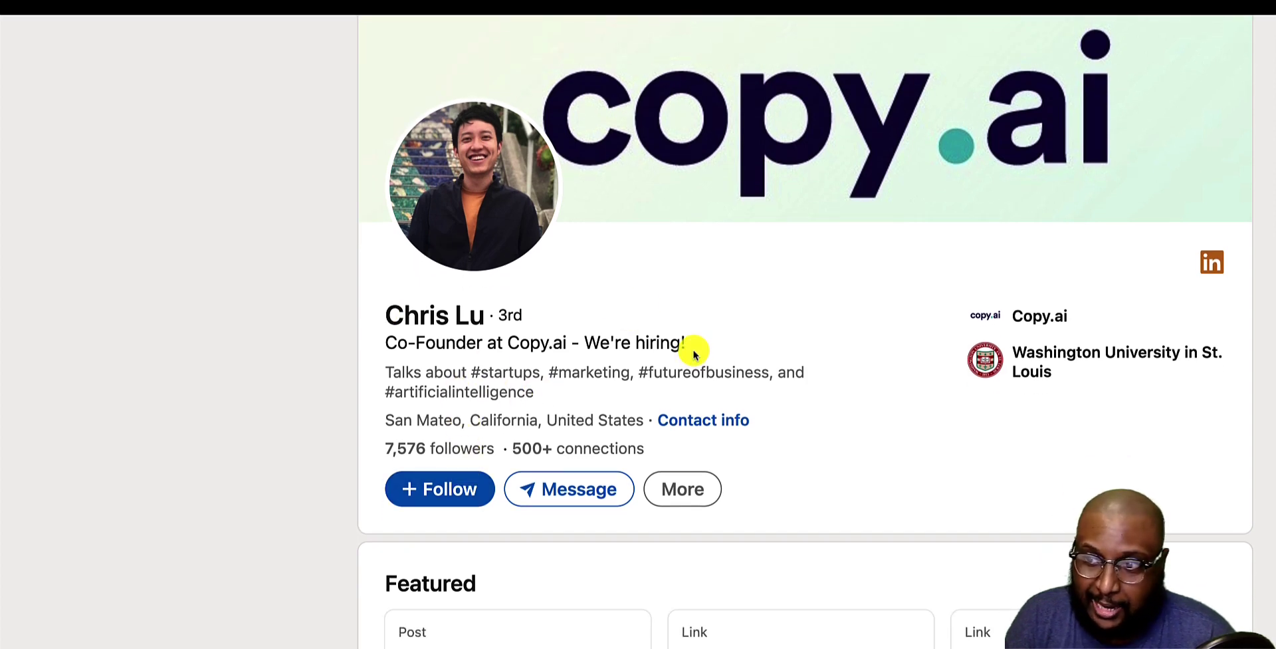
pyautogui.moveTo(688, 343); pyautogui.dragTo(567, 345)
pyautogui.click(816, 450)
pyautogui.scroll(-7, 816, 450)
pyautogui.scroll(7, 816, 450)
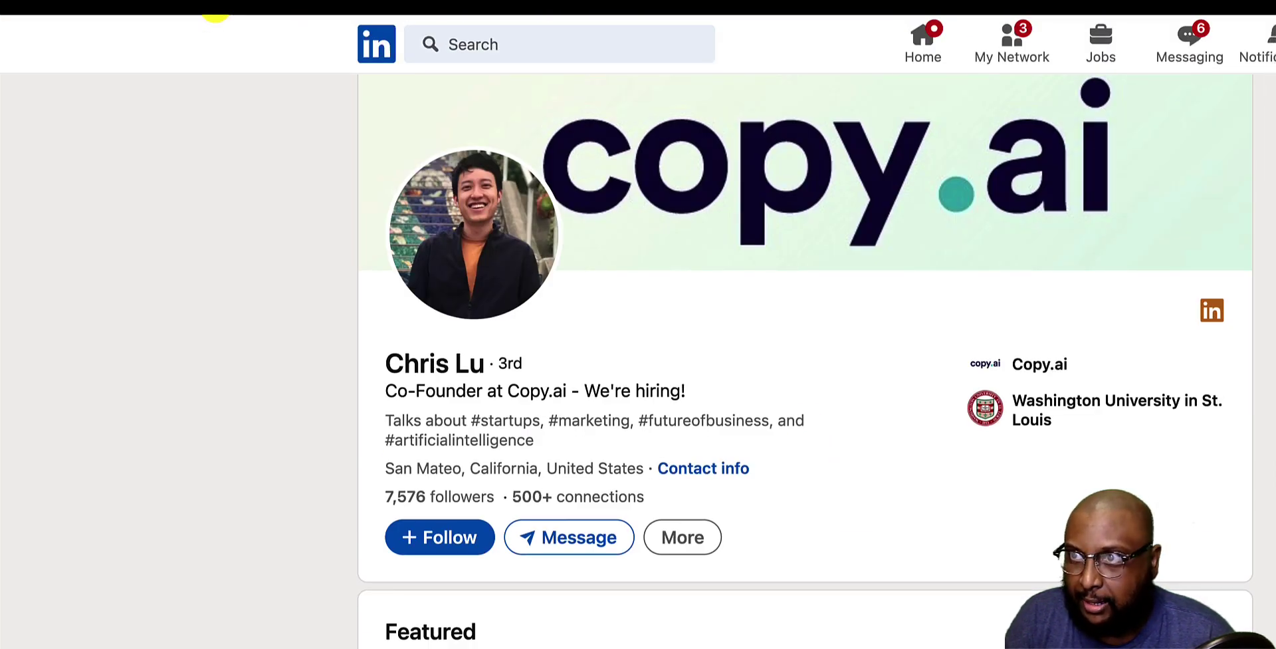
pyautogui.click(237, 142)
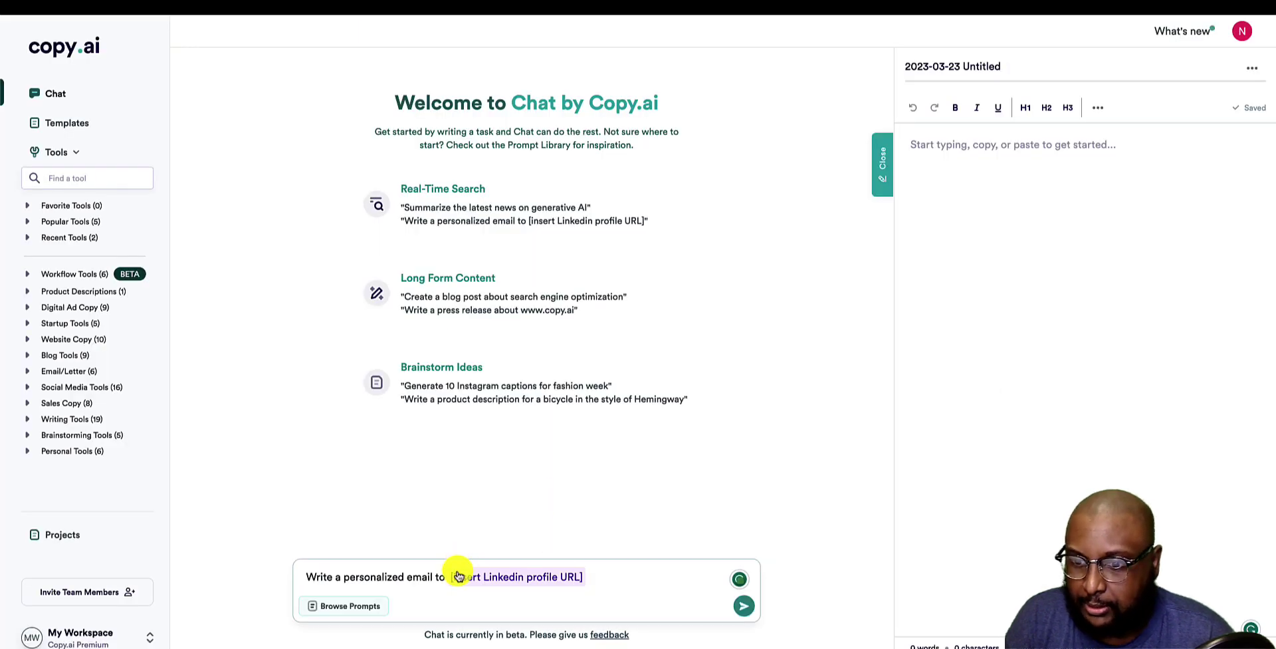
# Replace the profile-URL placeholder with the pasted LinkedIn link and send the email request.
pyautogui.moveTo(447, 577); pyautogui.dragTo(592, 576)
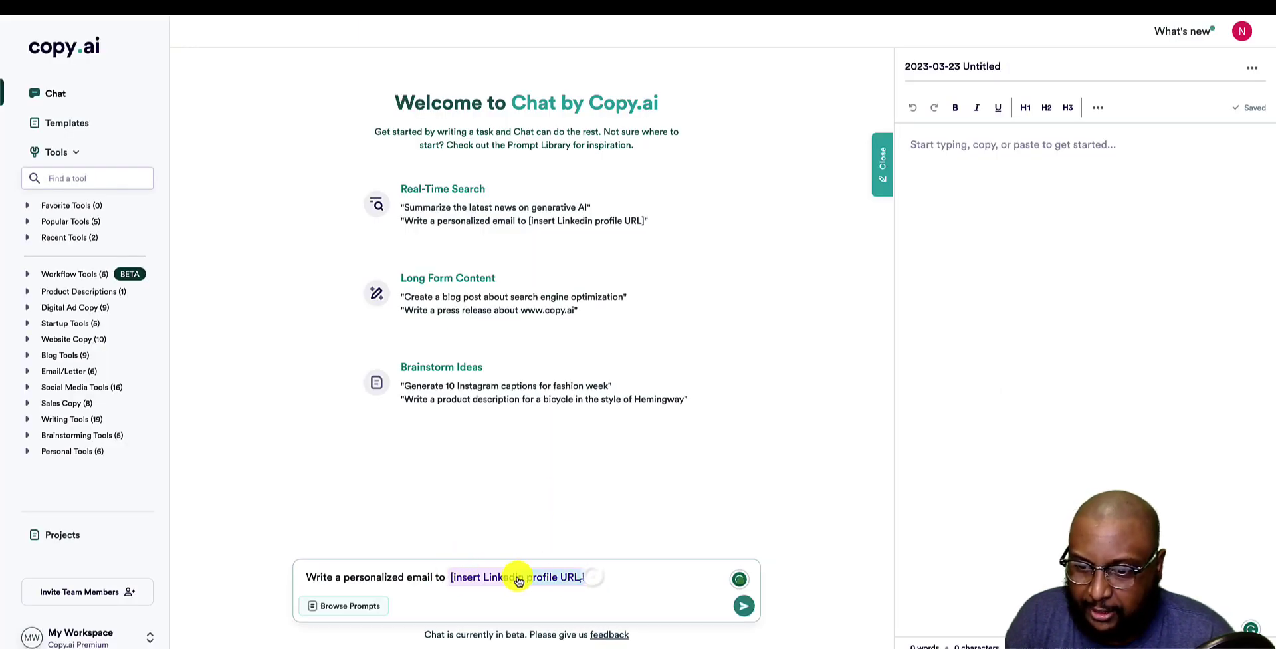
pyautogui.press('BackSpace')
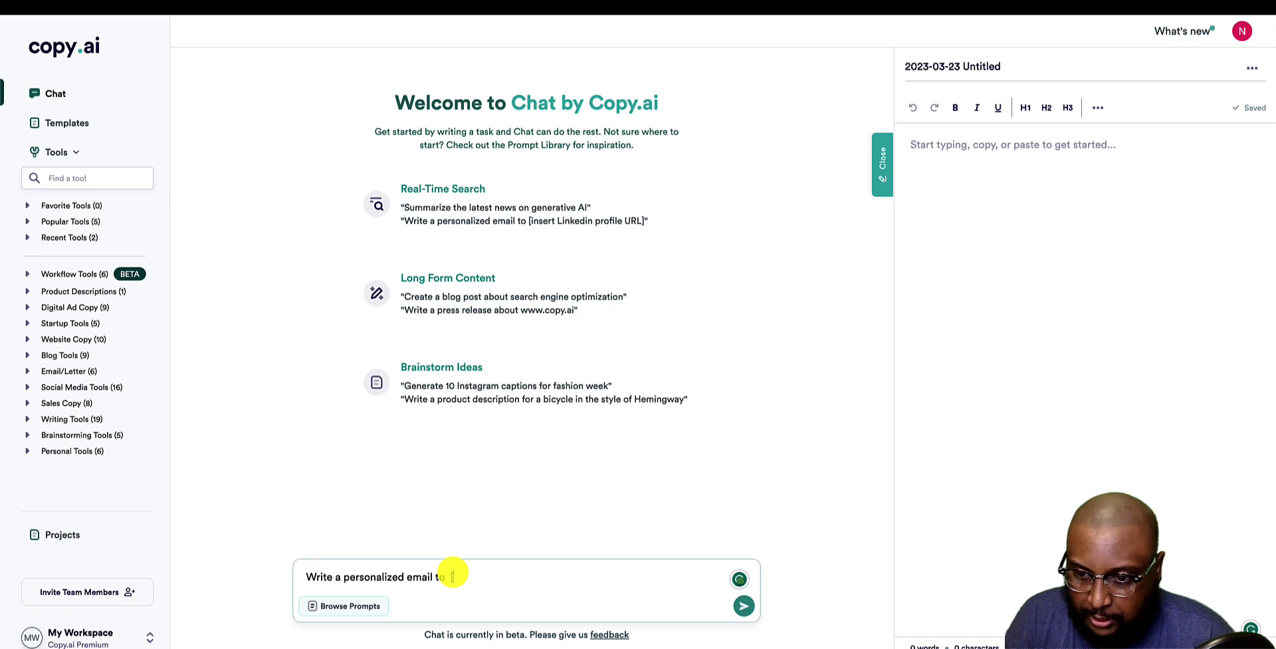
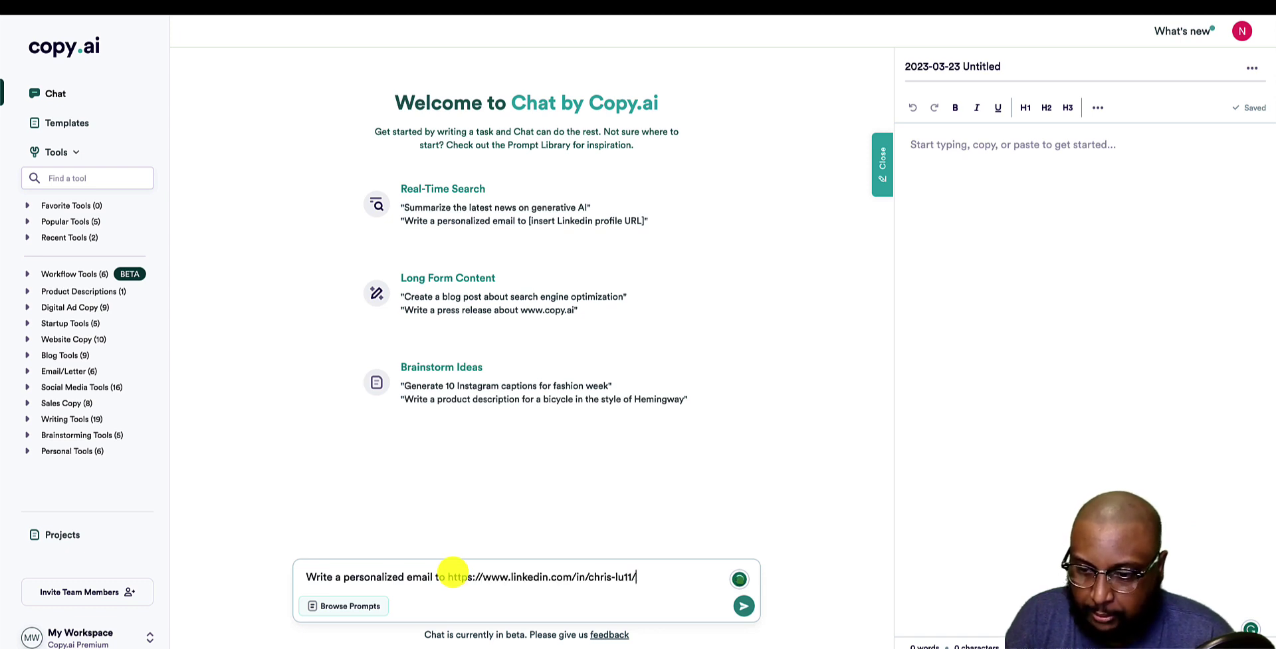
pyautogui.press('Return')
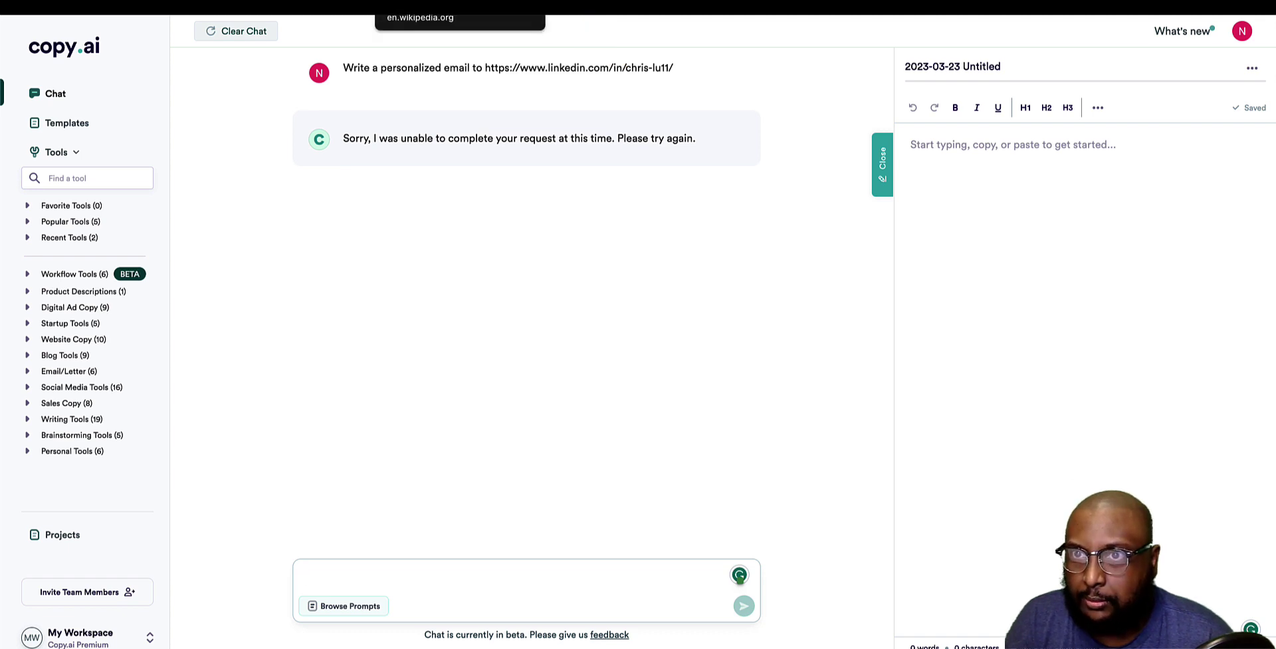
pyautogui.click(426, 7)
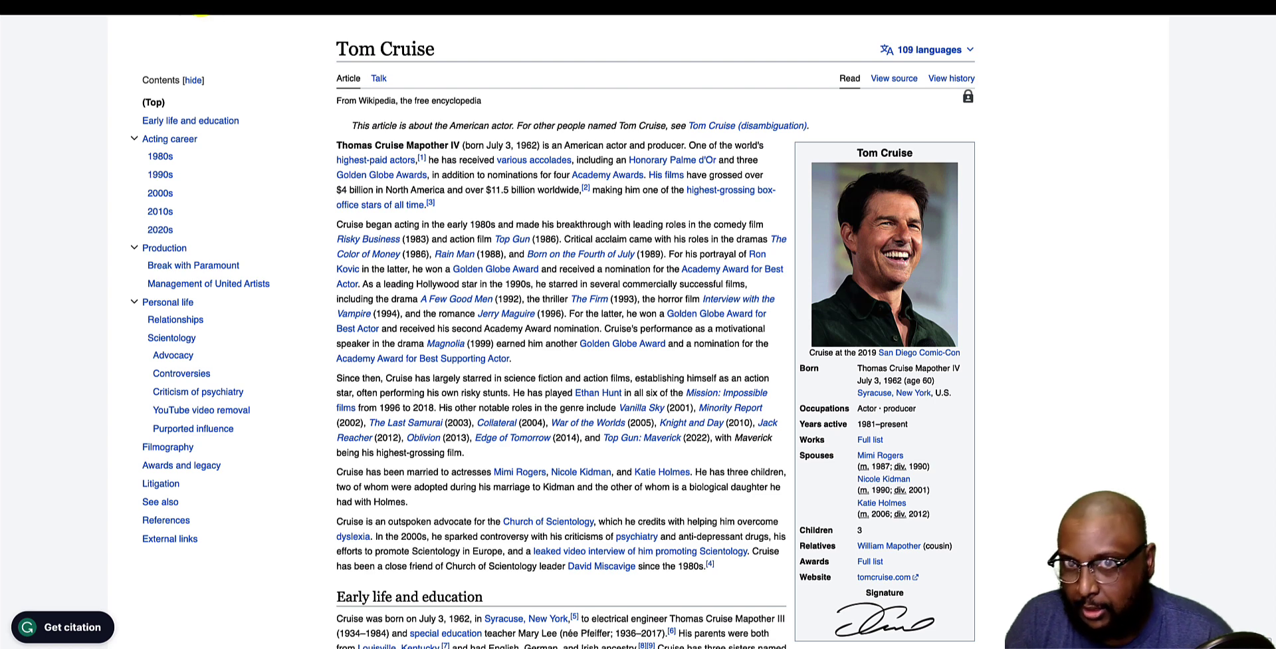
pyautogui.scroll(2, 52, 174)
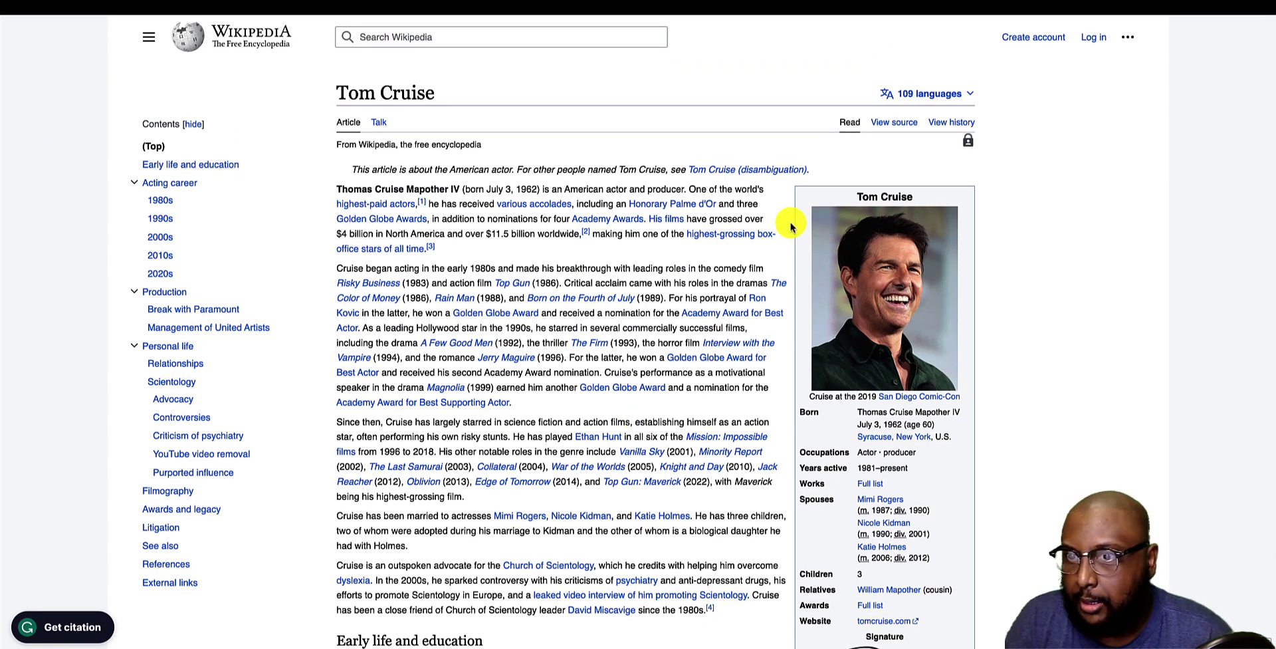
pyautogui.moveTo(334, 144); pyautogui.dragTo(660, 583)
pyautogui.click(621, 256)
pyautogui.scroll(-4, 621, 256)
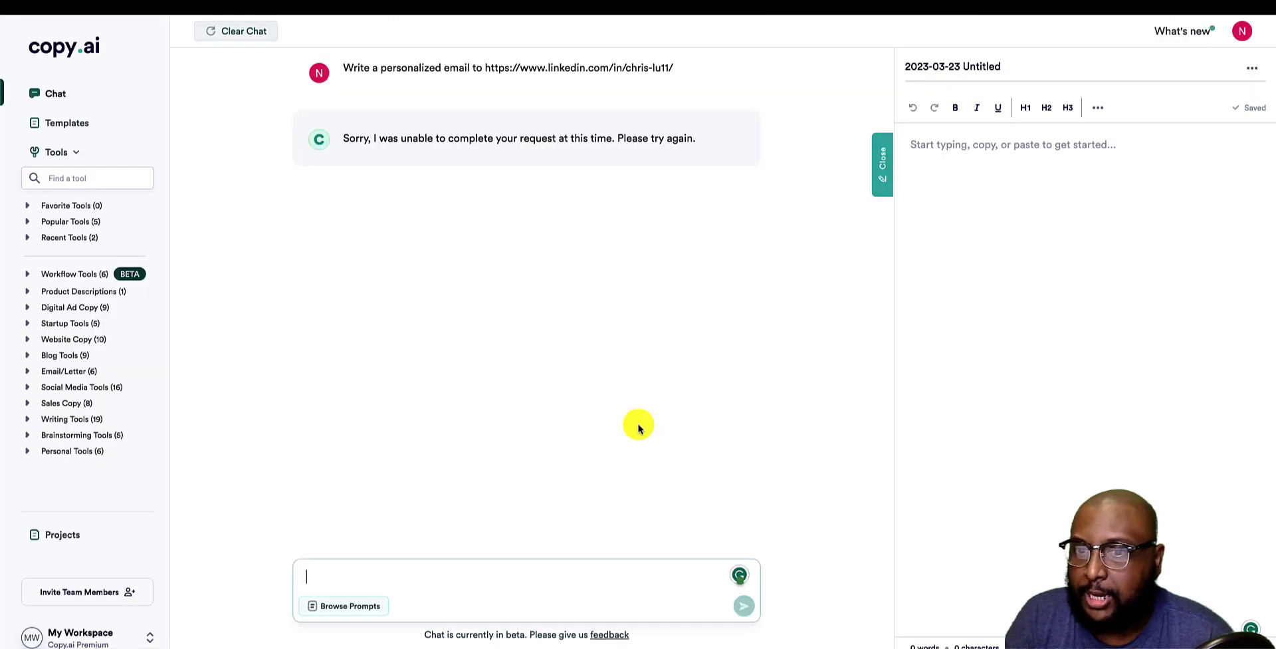
# Request a biography of the actor, followed by his pasted Wikipedia article link.
pyautogui.click(460, 582)
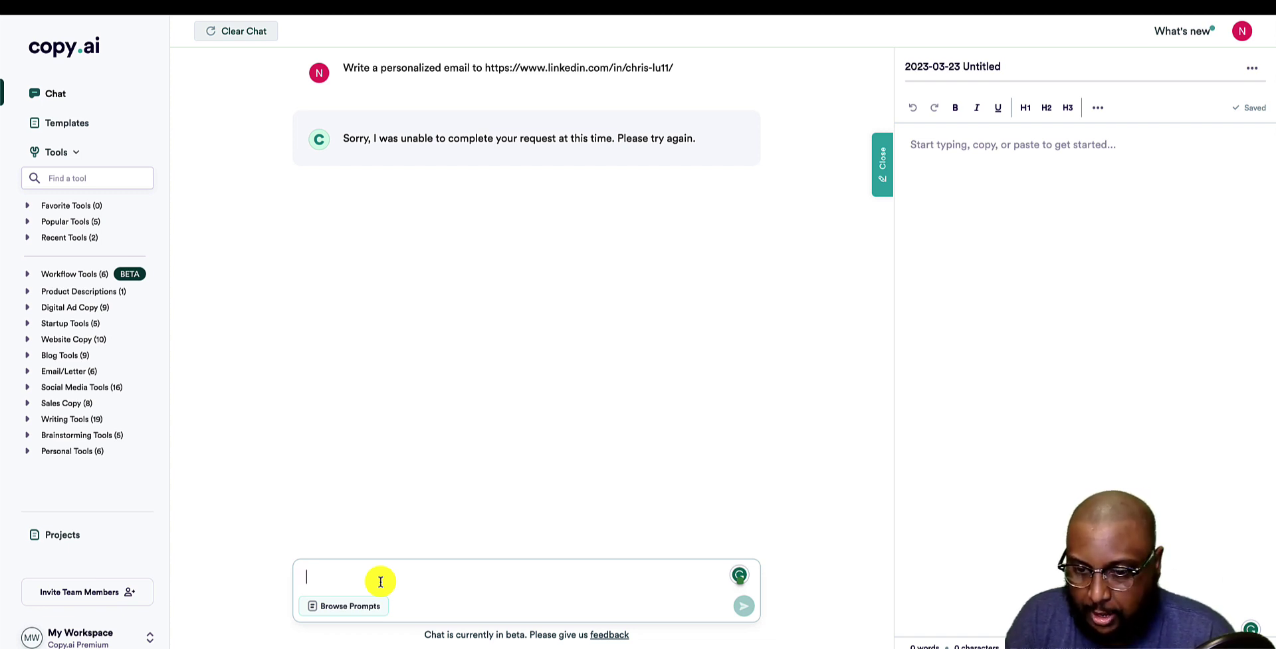
pyautogui.write('write a b')
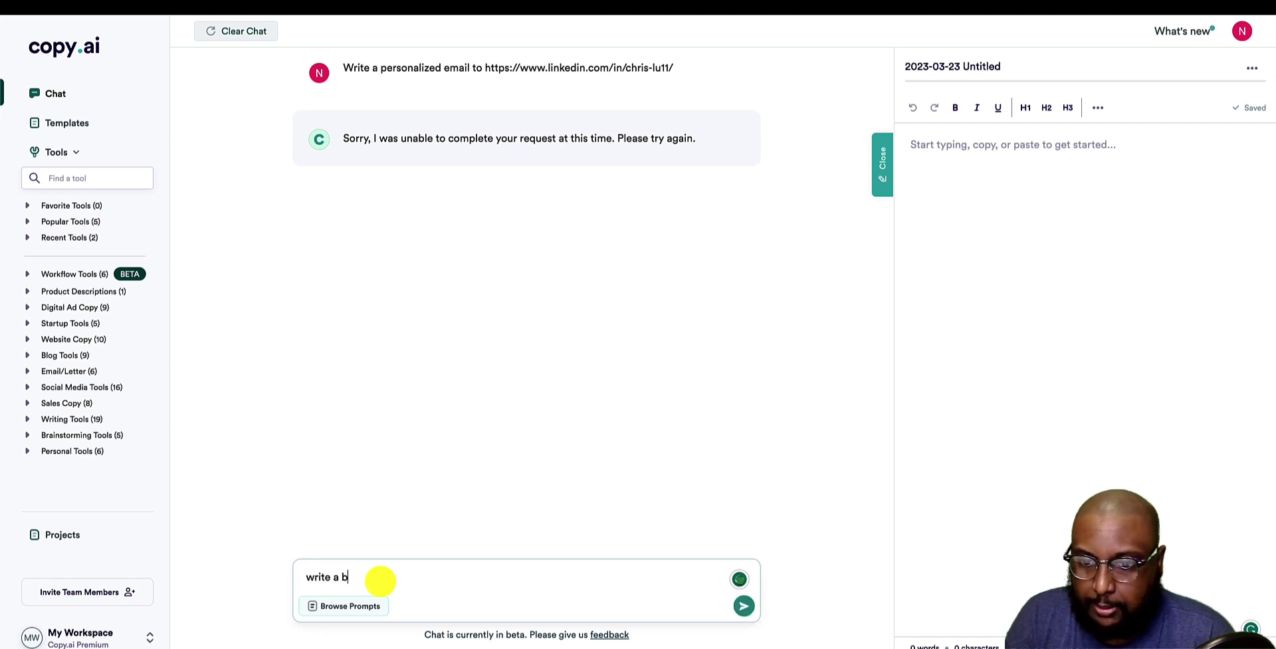
pyautogui.write('iography')
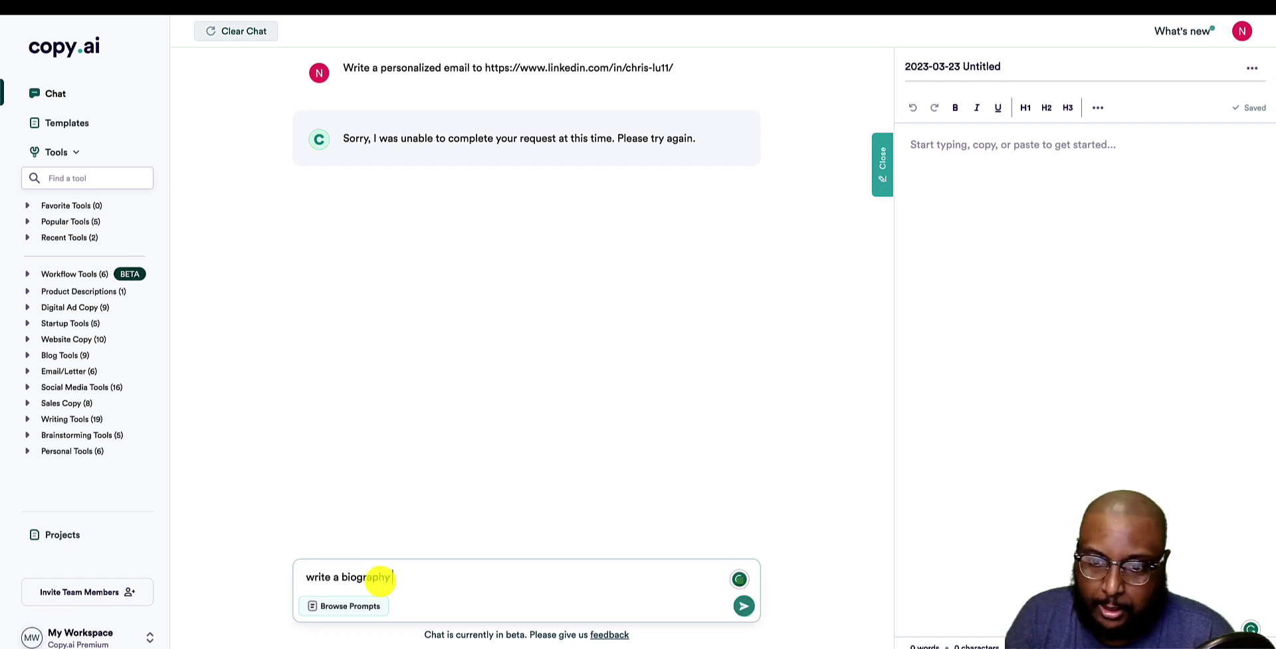
pyautogui.write(' on Tom Cruise based on the following page:')
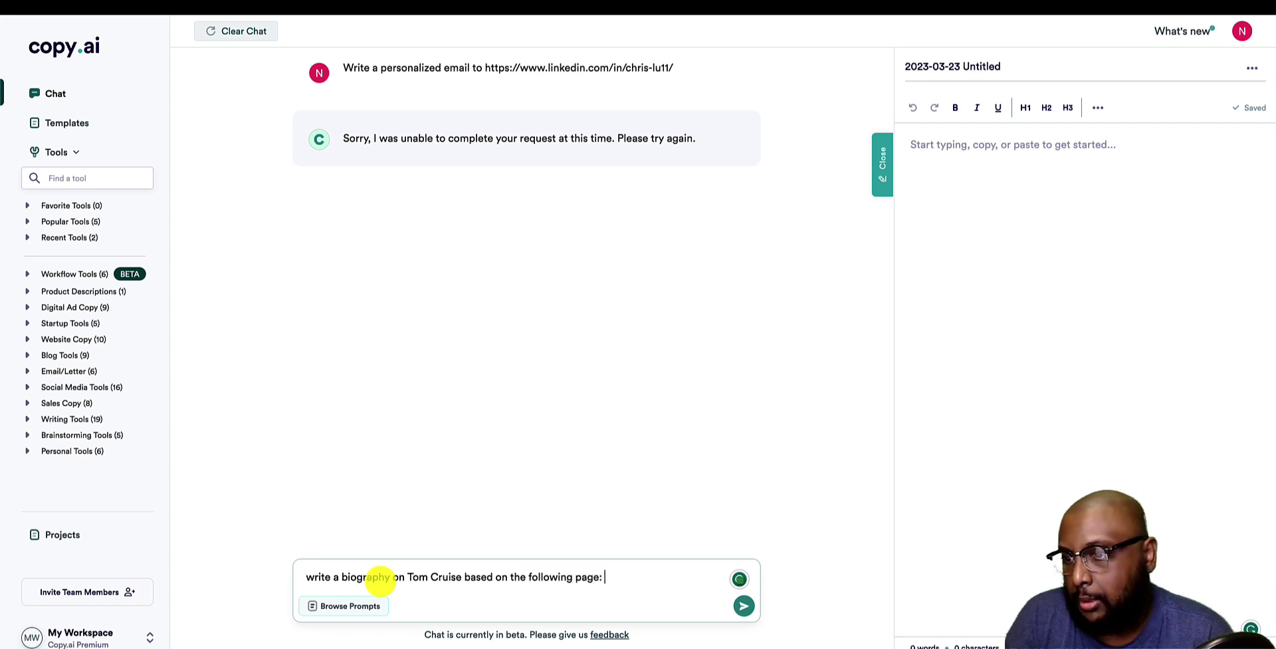
pyautogui.write('https://en.wikipedia.org/wiki/Tom_Cruise')
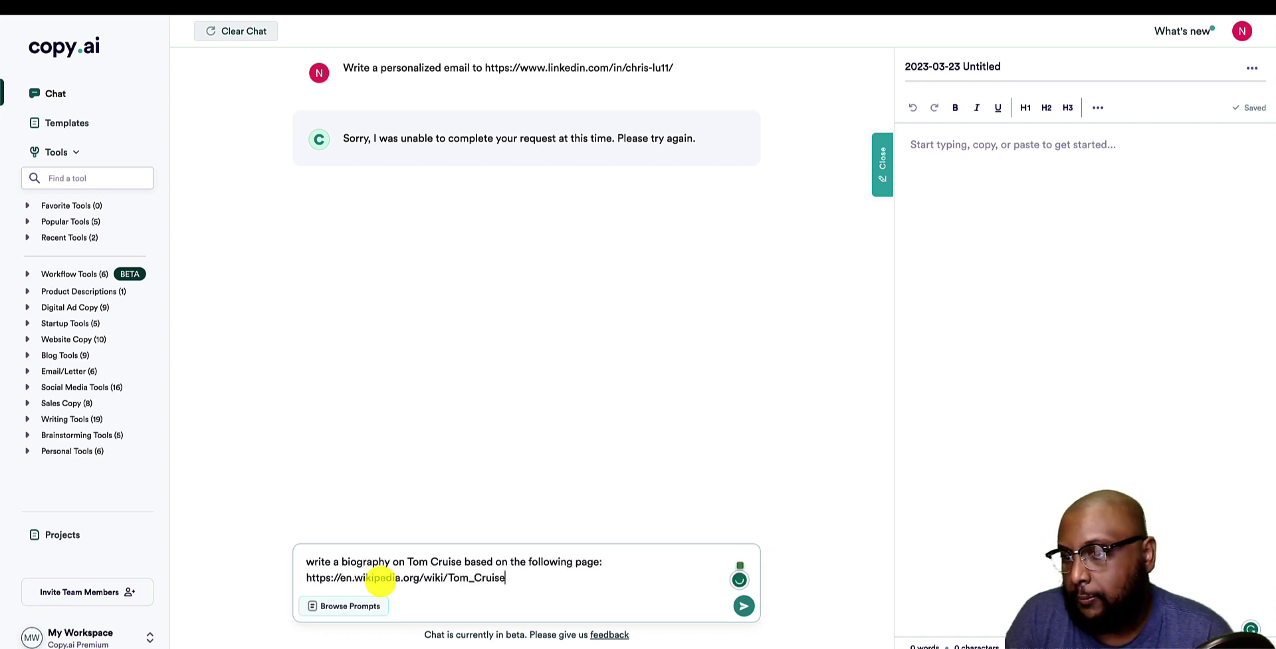
pyautogui.press('Return')
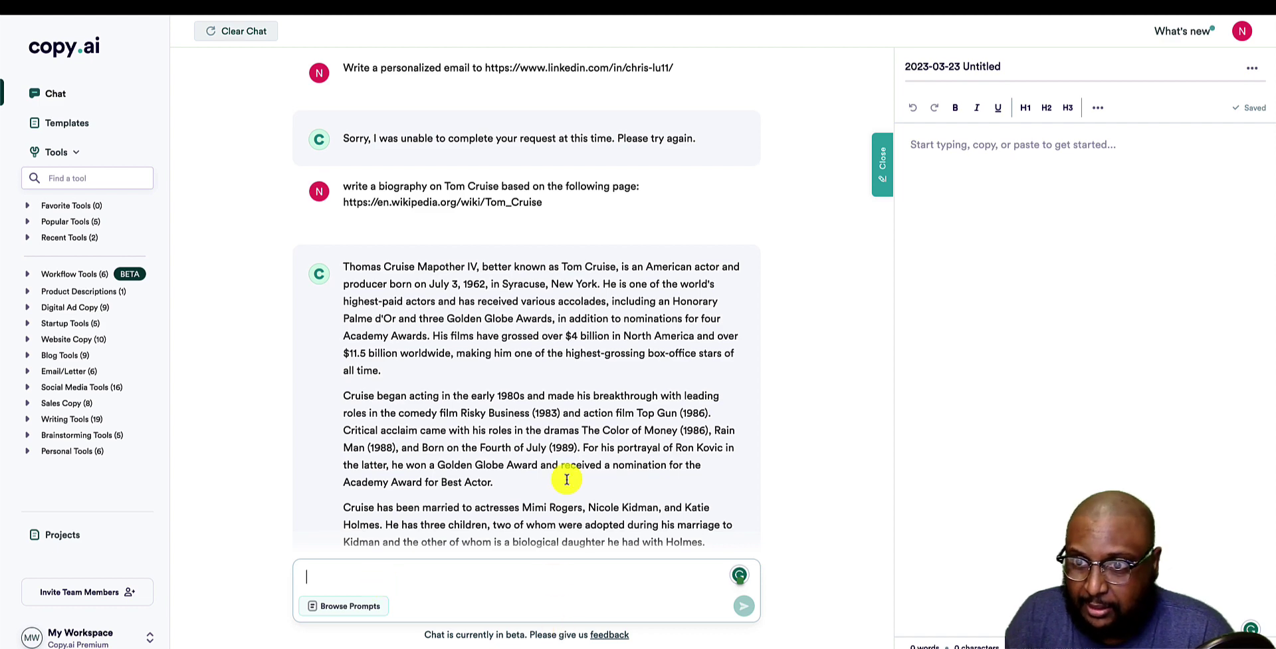
# Scroll through the generated biography and highlight its July 3, 1962 birth date.
pyautogui.scroll(-5, 591, 386)
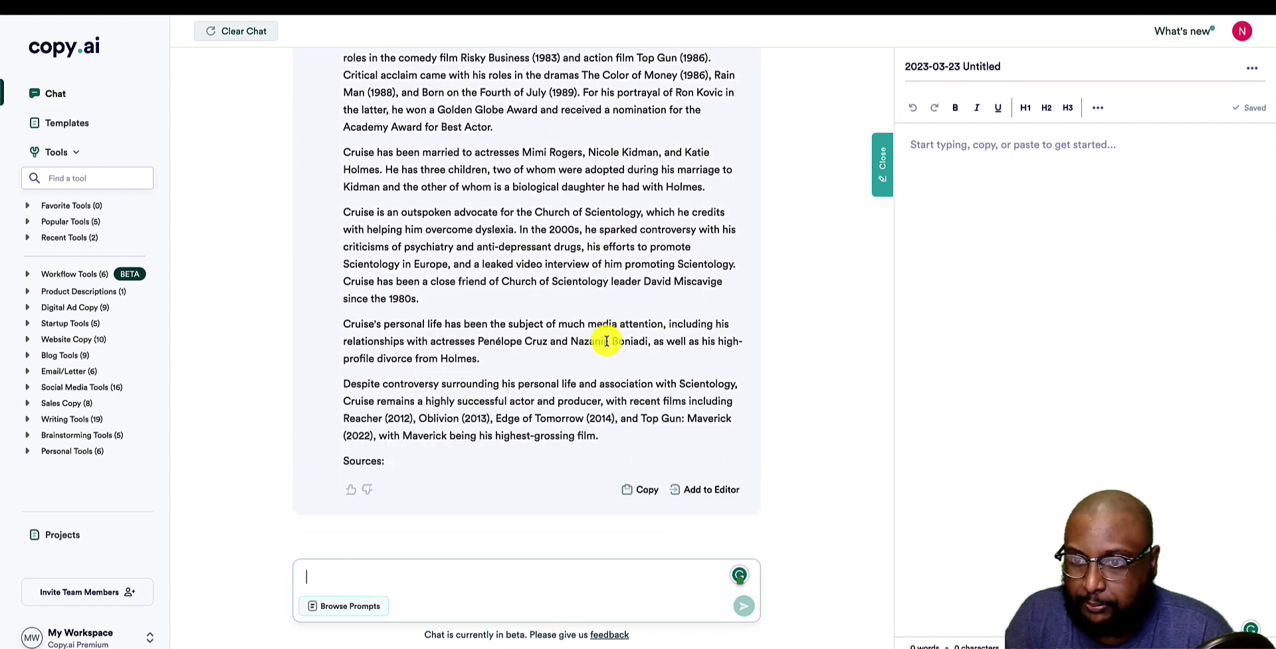
pyautogui.scroll(5, 606, 341)
pyautogui.scroll(1, 606, 341)
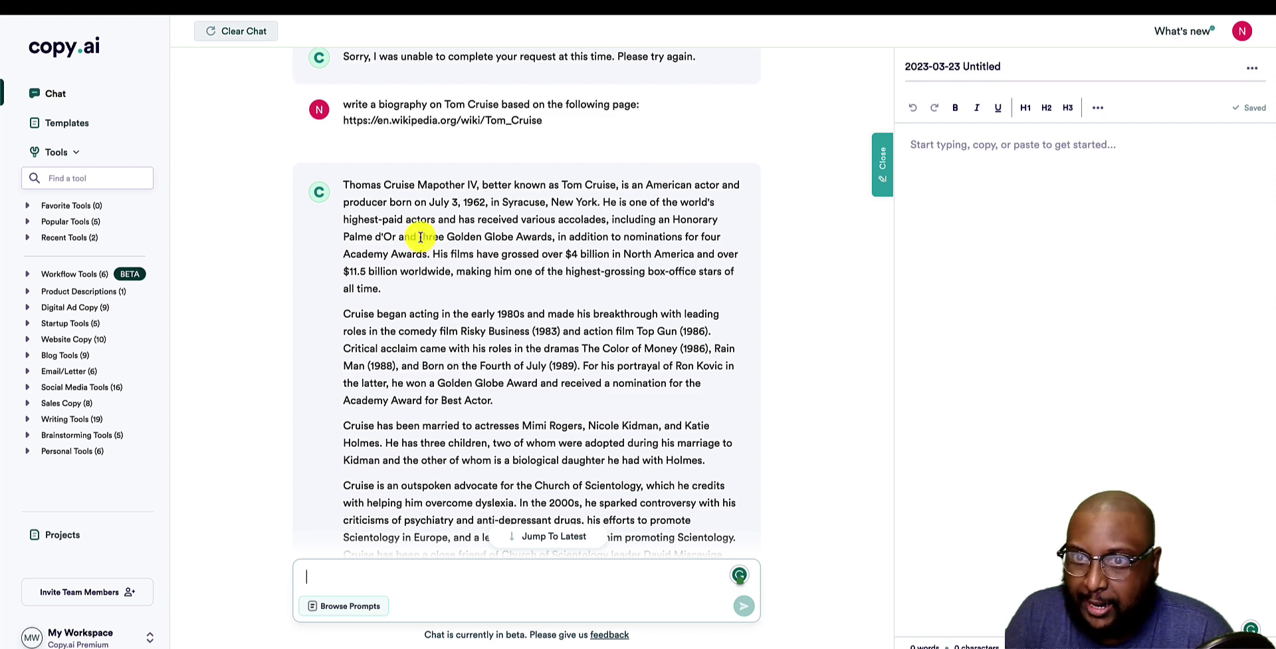
pyautogui.moveTo(426, 202); pyautogui.dragTo(488, 202)
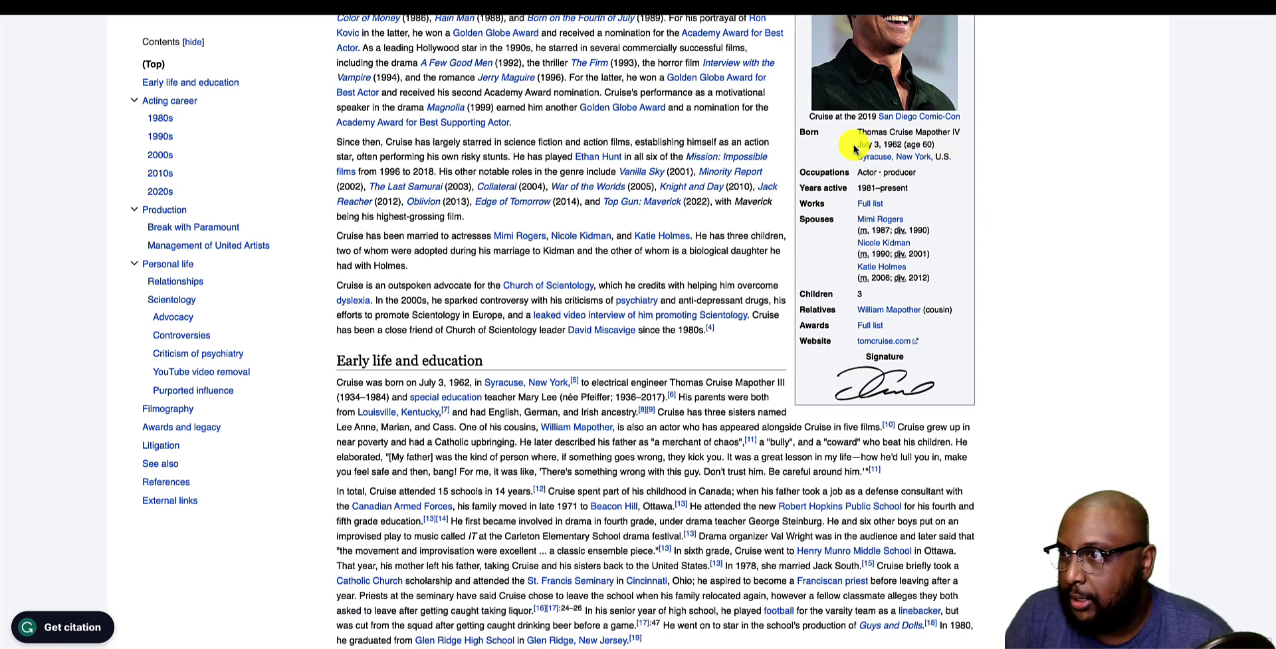
# Compare the birth date and the Syracuse, New York birthplace between Wikipedia and the reply.
pyautogui.moveTo(855, 143); pyautogui.dragTo(947, 143)
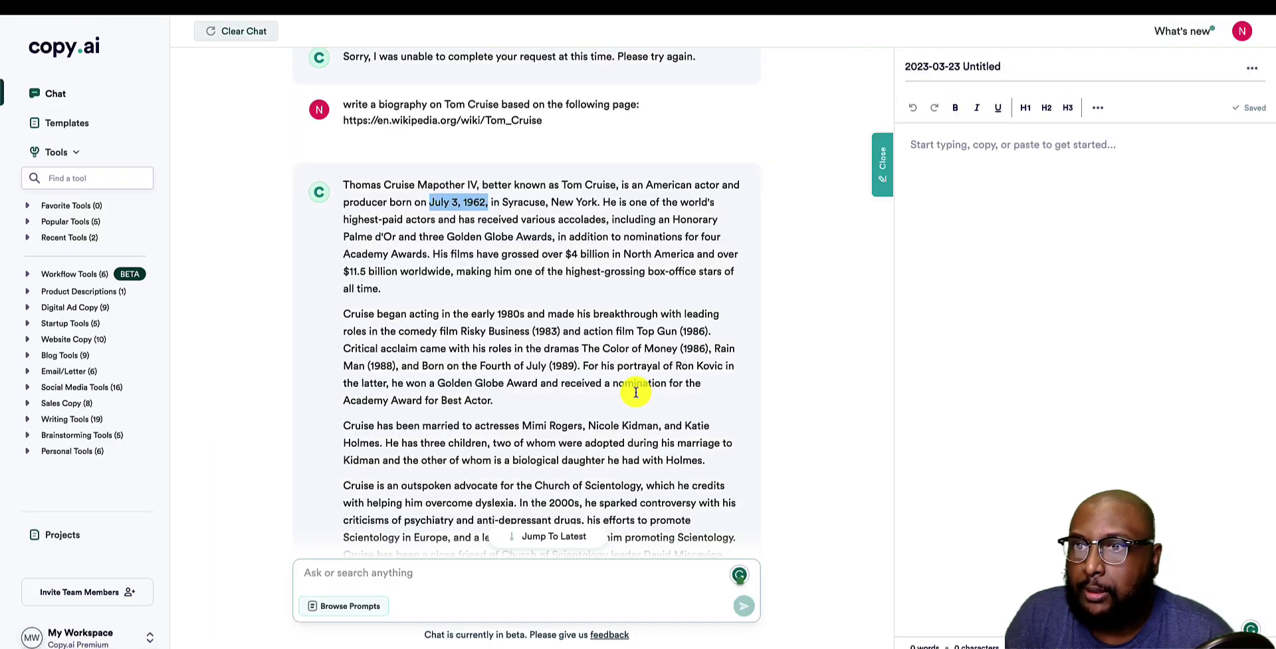
pyautogui.moveTo(501, 202); pyautogui.dragTo(598, 202)
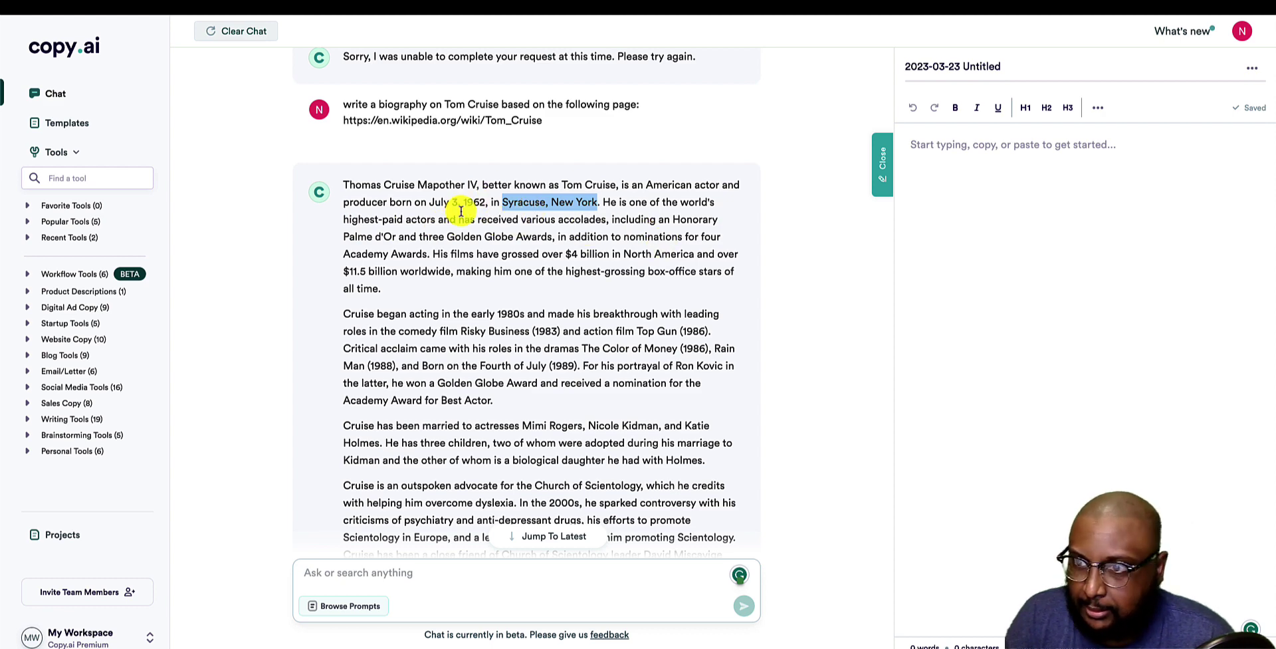
pyautogui.click(668, 215)
pyautogui.moveTo(671, 218); pyautogui.dragTo(687, 220)
# Search the Wikipedia article for 'Palme' to verify the reply's Palme d'Or claim.
pyautogui.moveTo(343, 237); pyautogui.dragTo(372, 237)
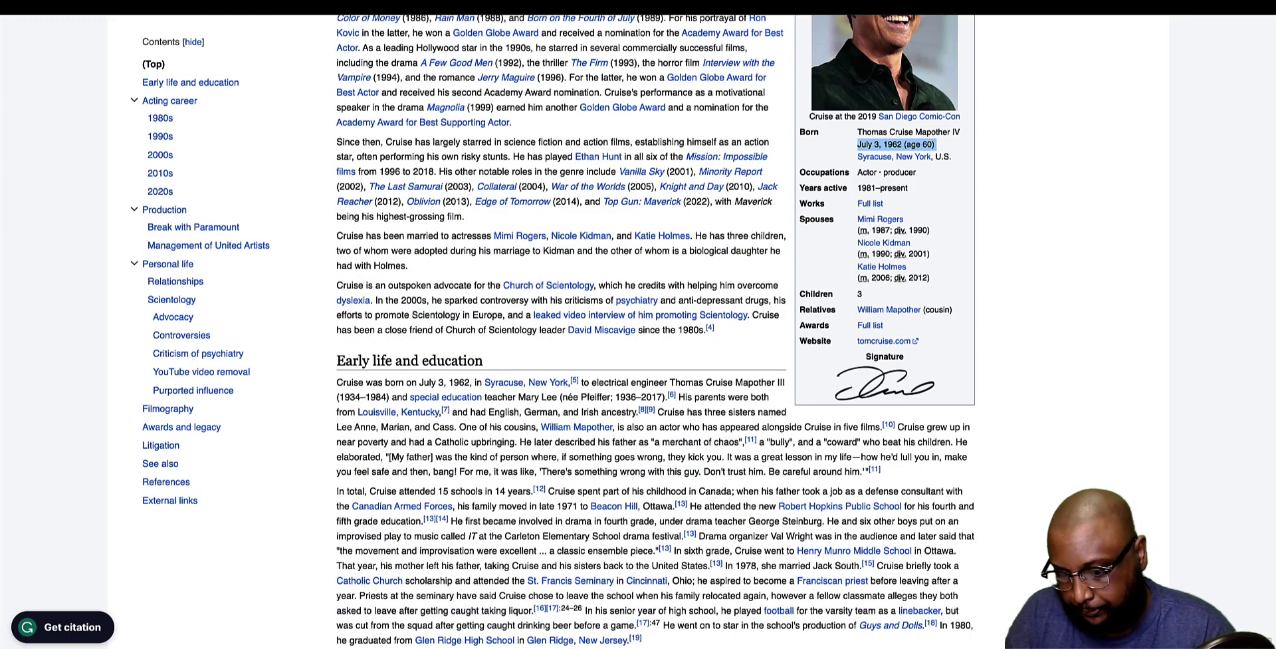
pyautogui.hotkey('ctrl', 'f')
pyautogui.write('Palme')
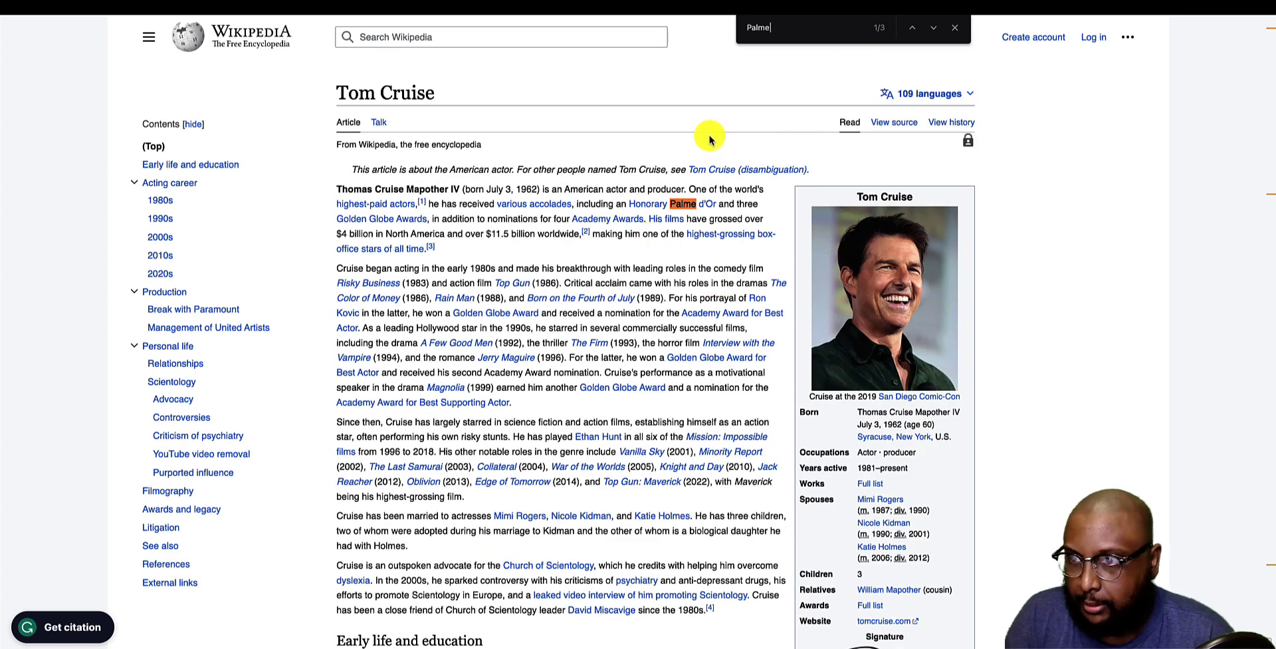
pyautogui.moveTo(695, 206)
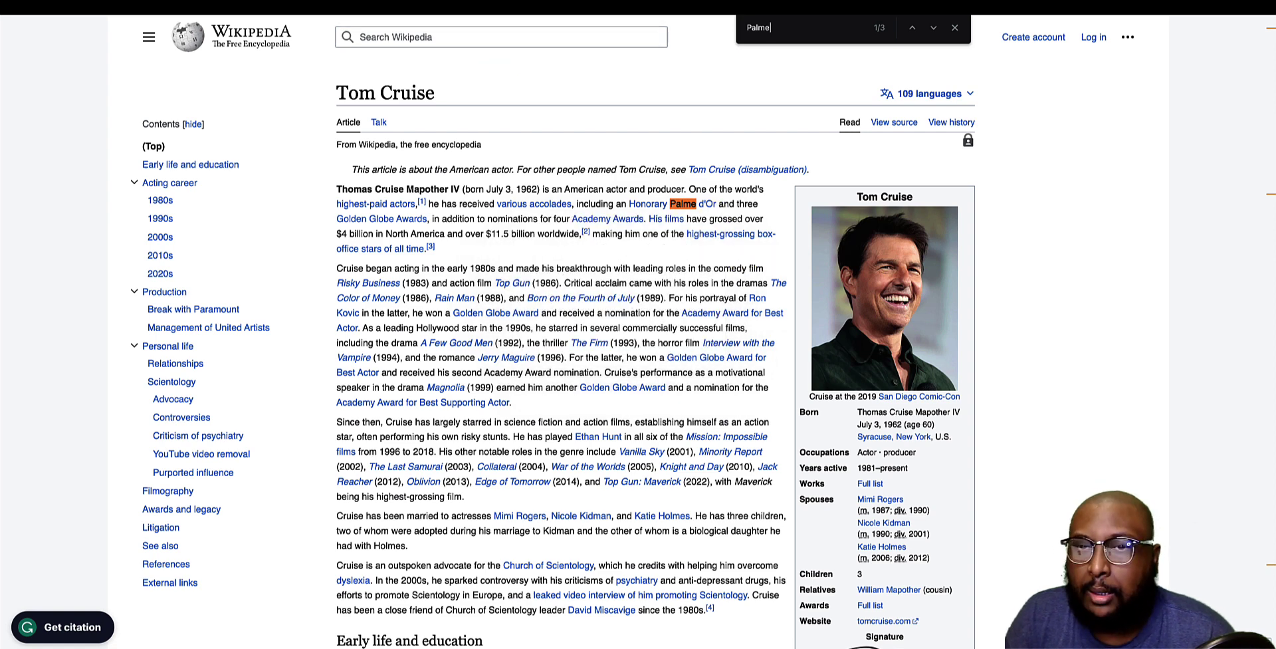
pyautogui.hotkey('ctrl', 'Tab')
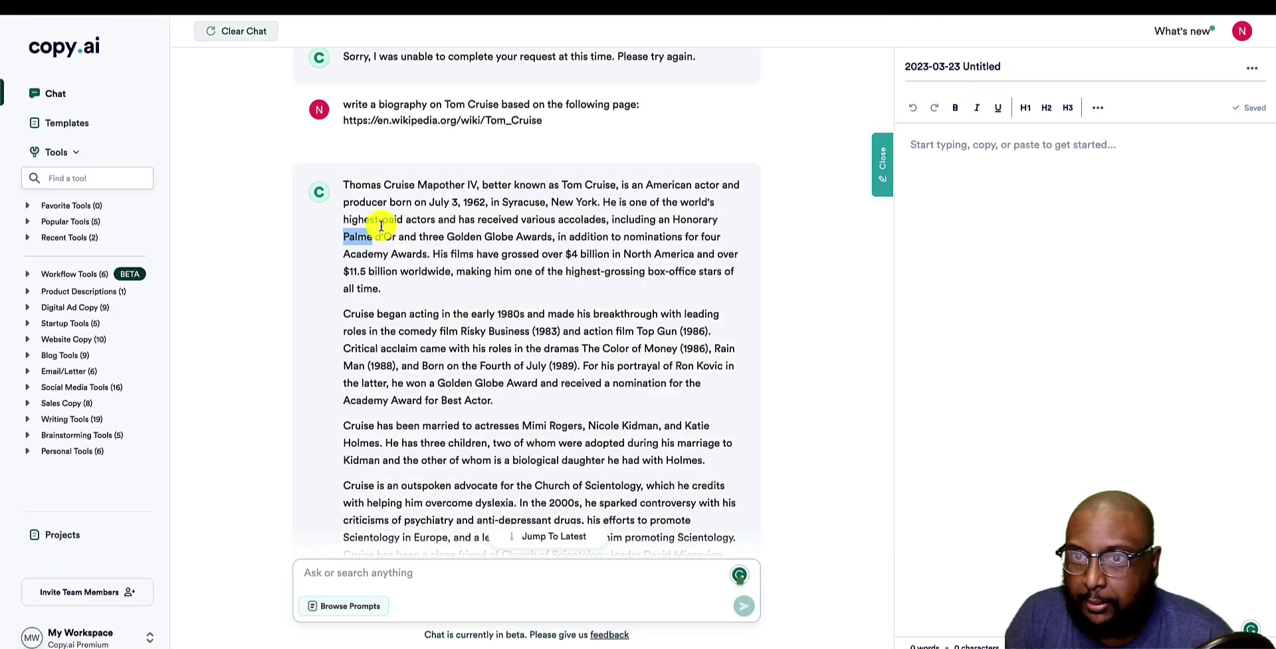
pyautogui.click(376, 233)
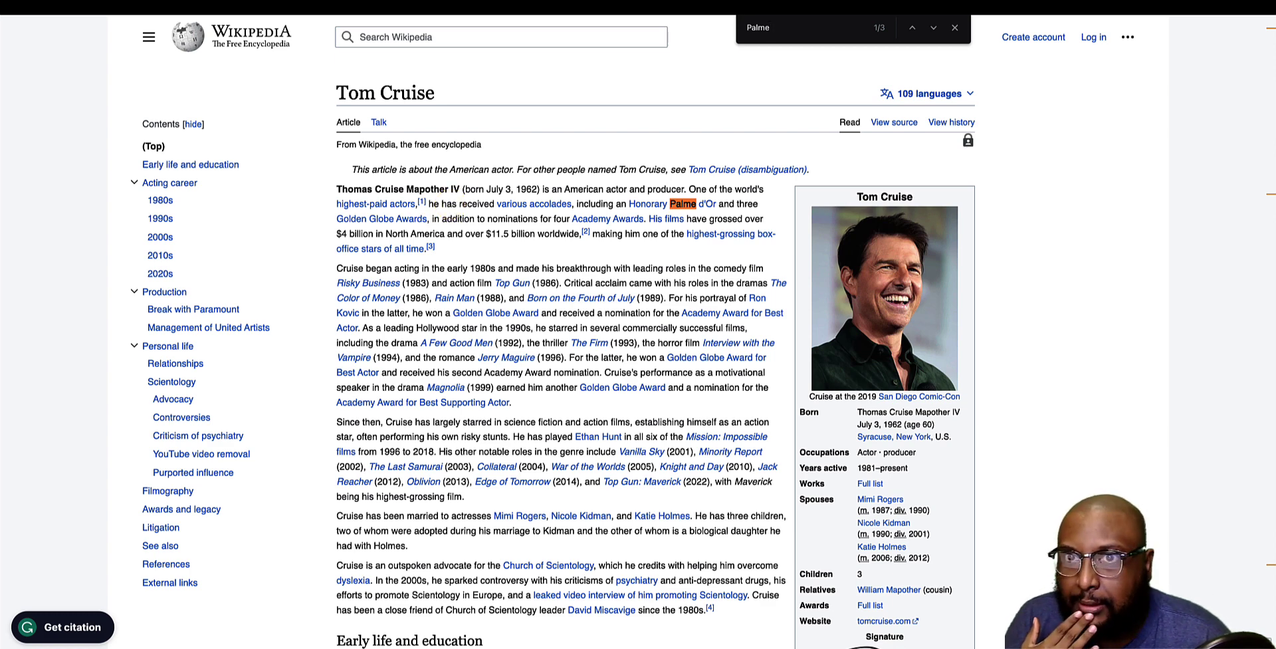
# In the Copy.ai reply, check the Academy mention and the $4 billion box-office figure.
pyautogui.hotkey('ctrl', 'Tab')
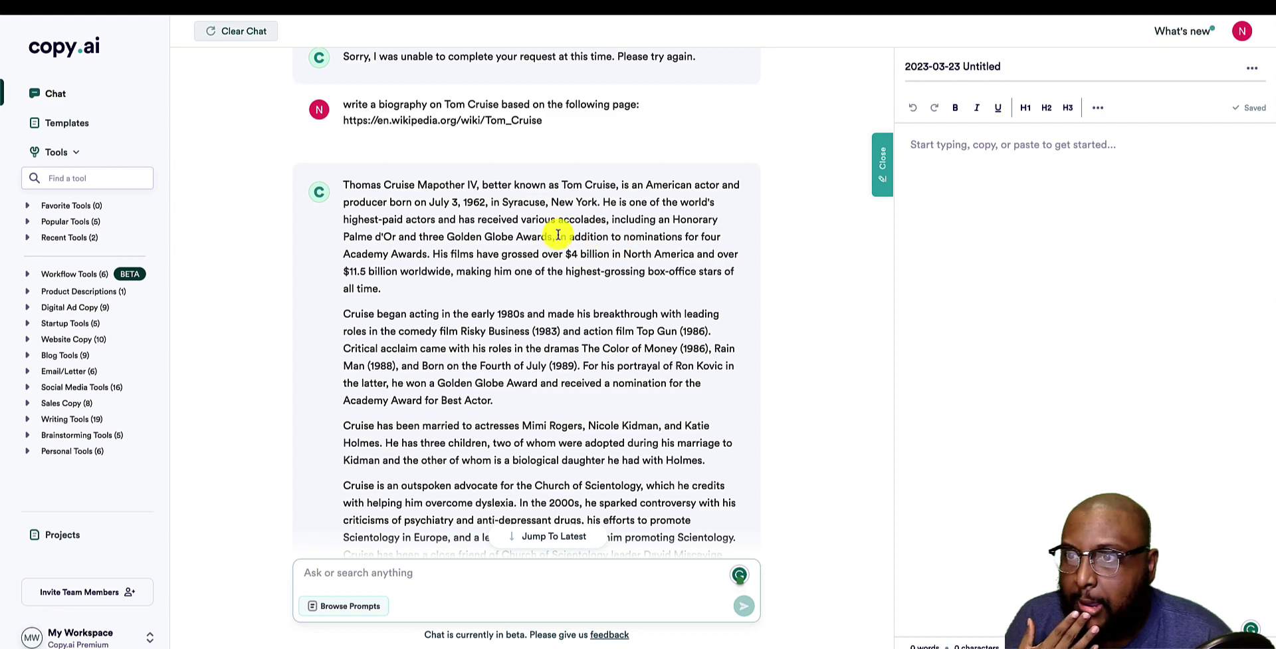
pyautogui.doubleClick(368, 261)
pyautogui.click(450, 239)
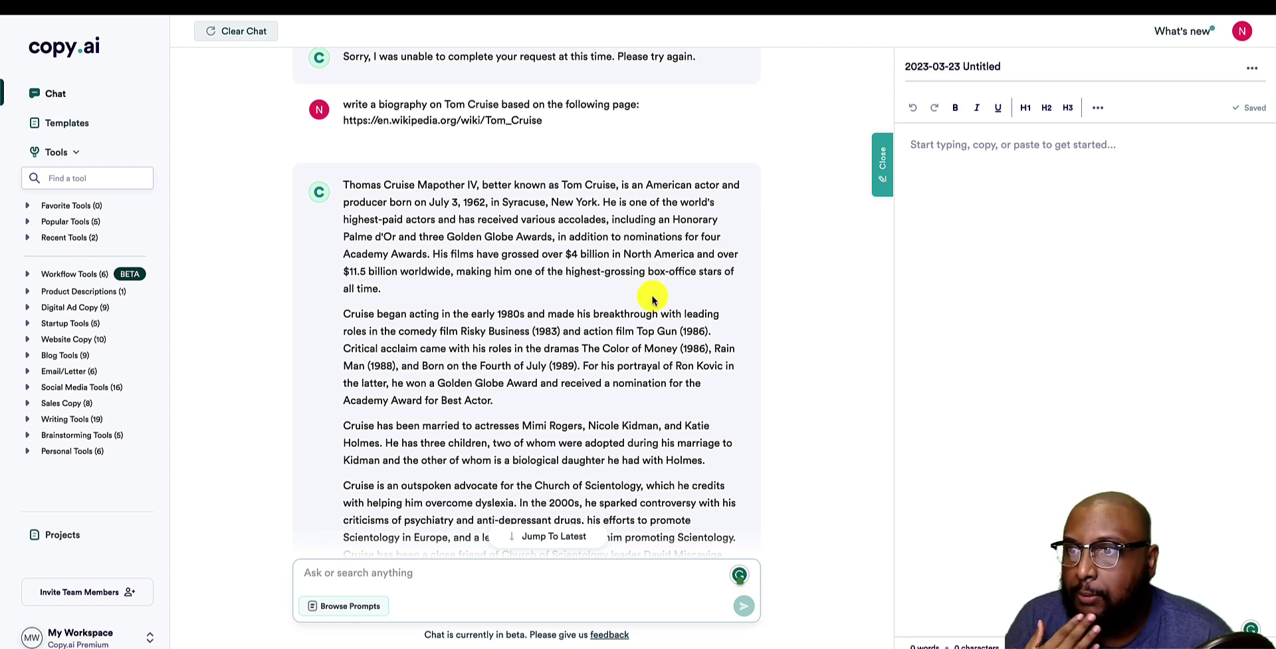
pyautogui.moveTo(567, 255); pyautogui.dragTo(609, 254)
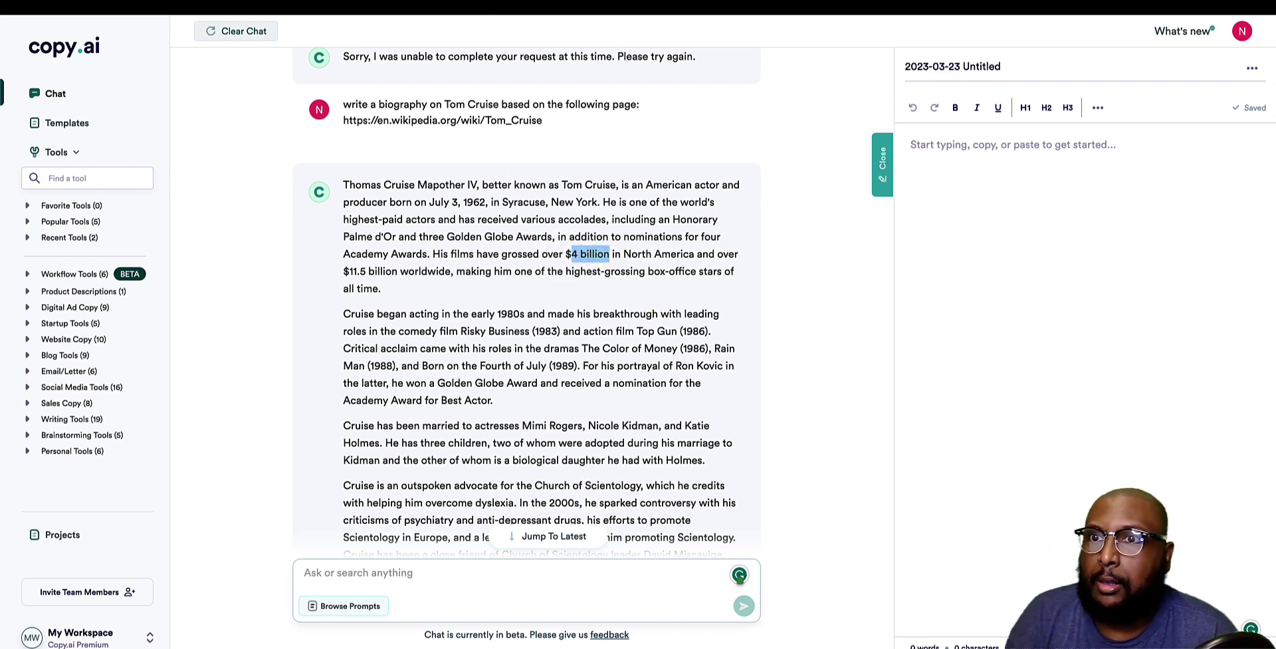
# Compare the Wikipedia article's opening paragraph with the biography's opening paragraphs.
pyautogui.hotkey('ctrl', 'Tab')
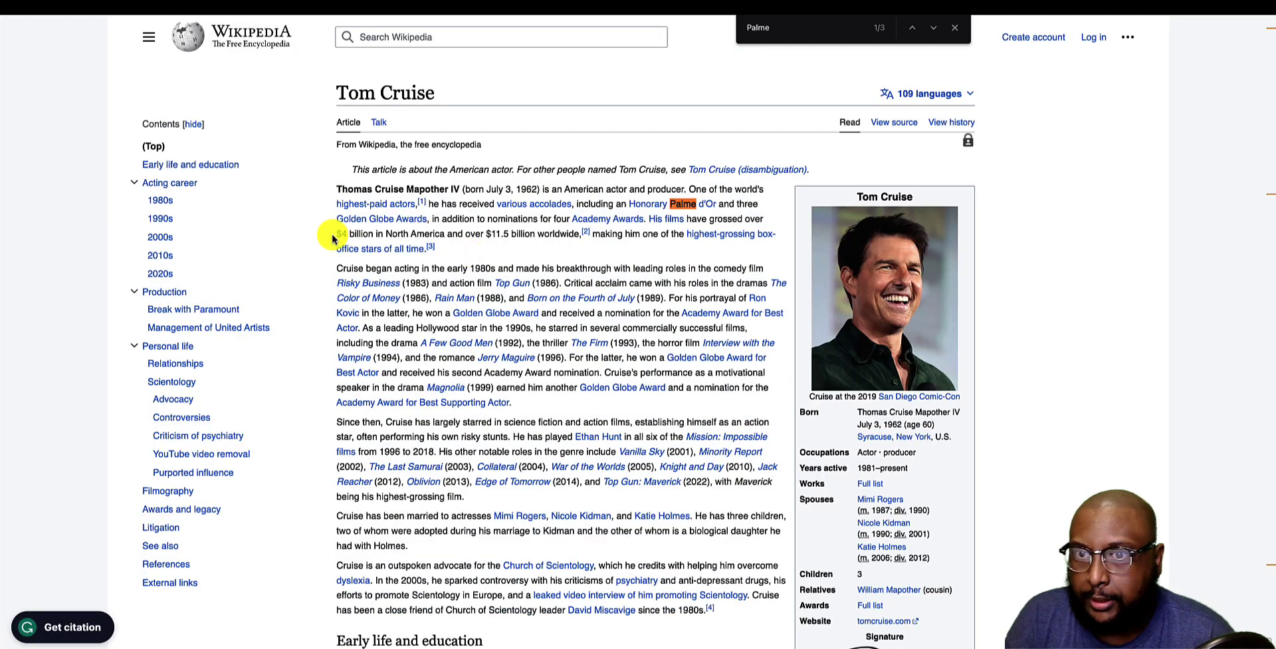
pyautogui.tripleClick(548, 234)
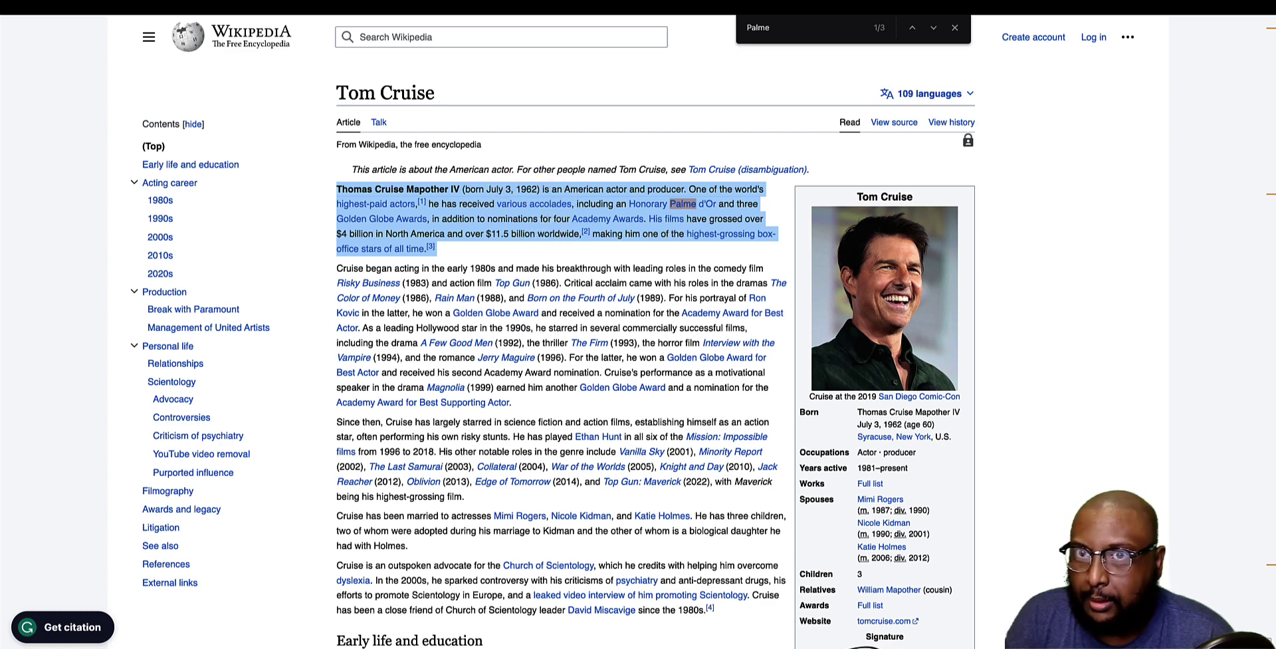
pyautogui.press('Escape')
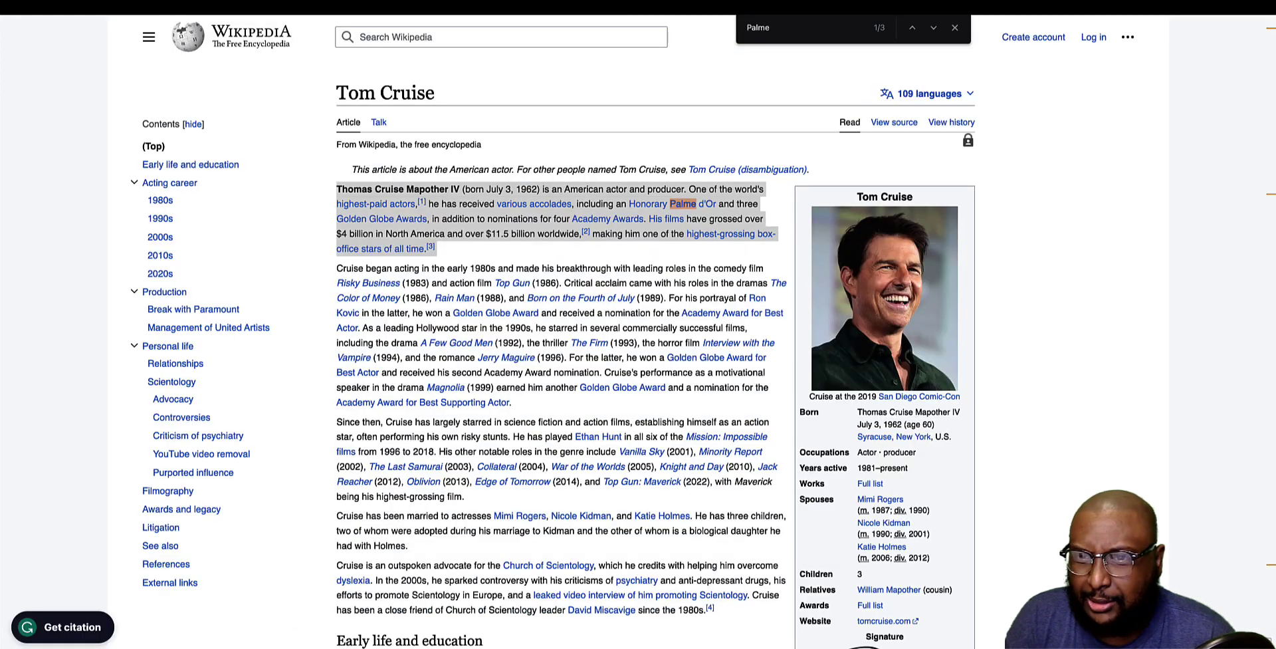
pyautogui.scroll(-3, 570, 560)
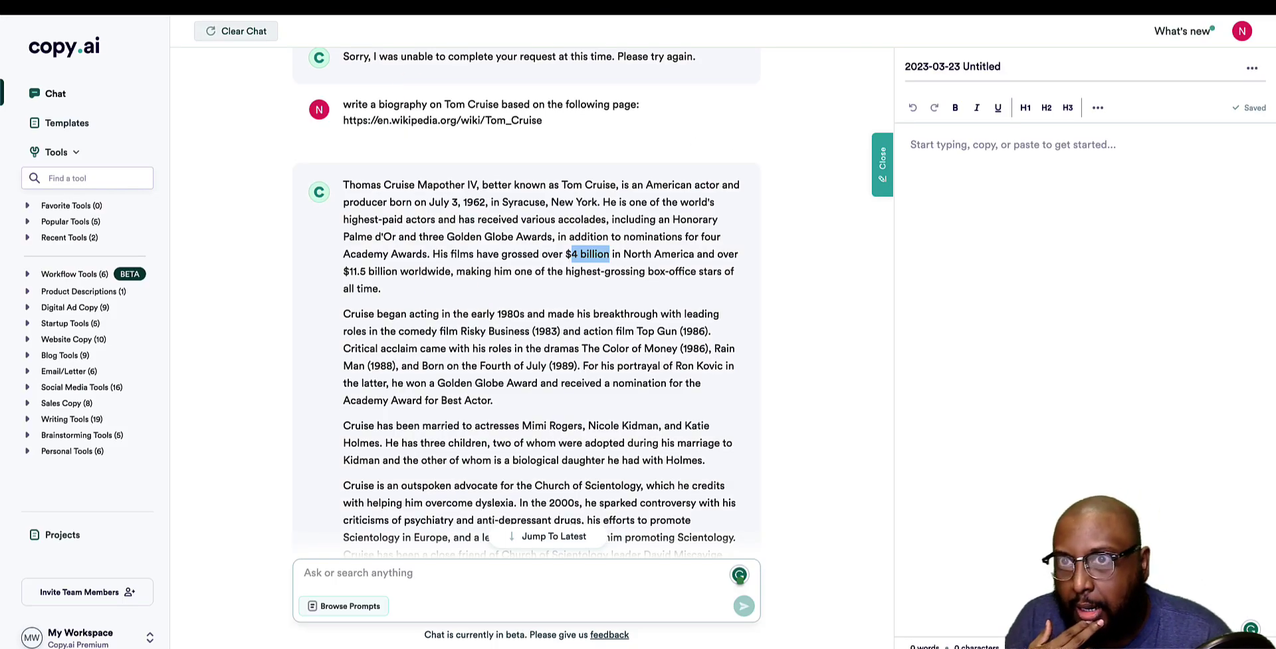
pyautogui.moveTo(441, 314); pyautogui.dragTo(570, 326)
pyautogui.click(569, 323)
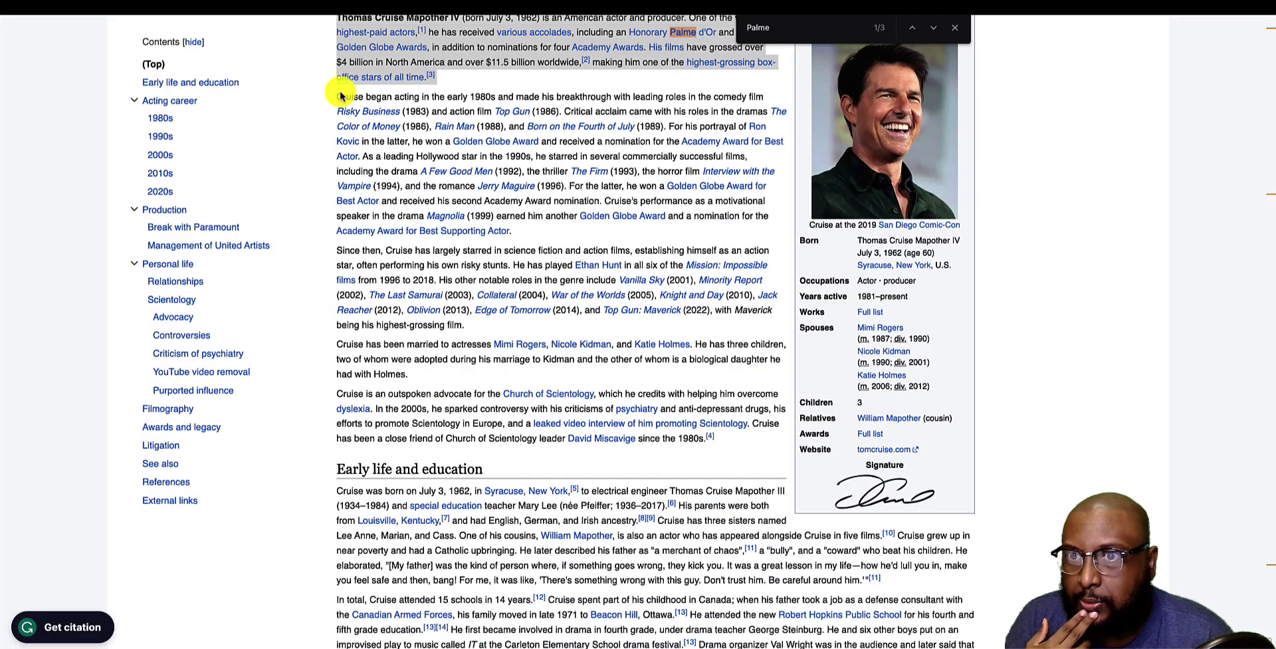
# Check the article's second paragraph, then scroll the biography down to its Sources heading.
pyautogui.click(341, 95)
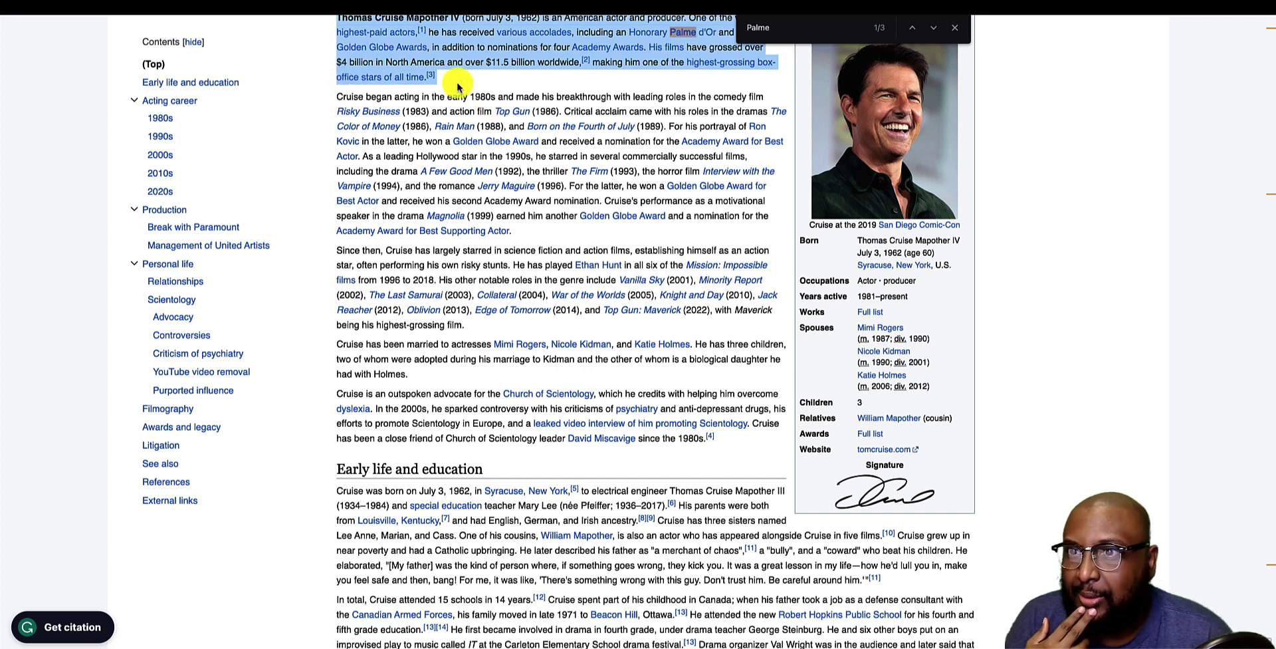
pyautogui.click(467, 96)
pyautogui.tripleClick(467, 96)
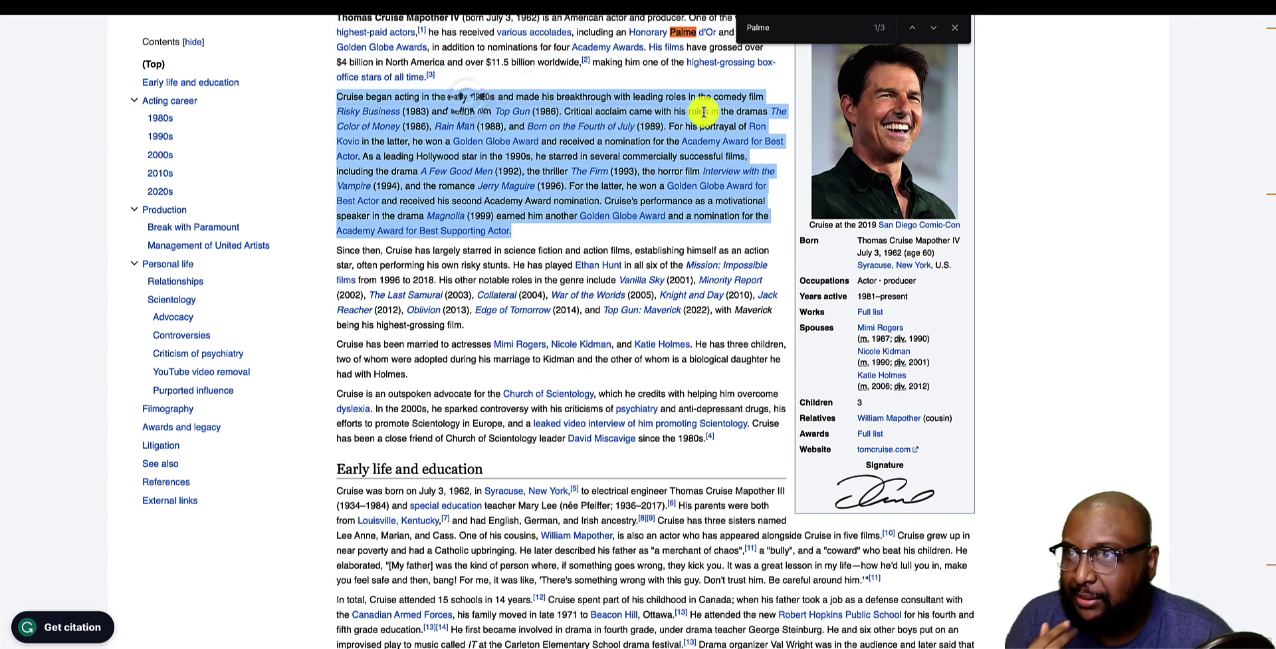
pyautogui.click(680, 96)
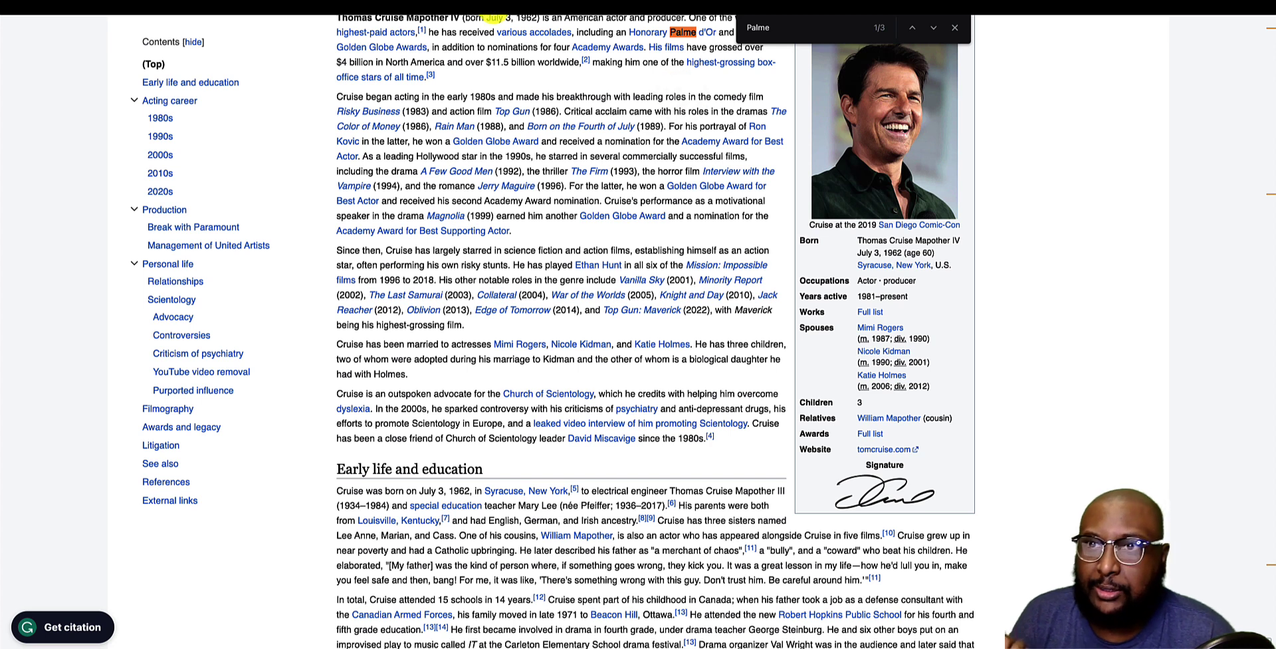
pyautogui.hotkey('ctrl', 'Tab')
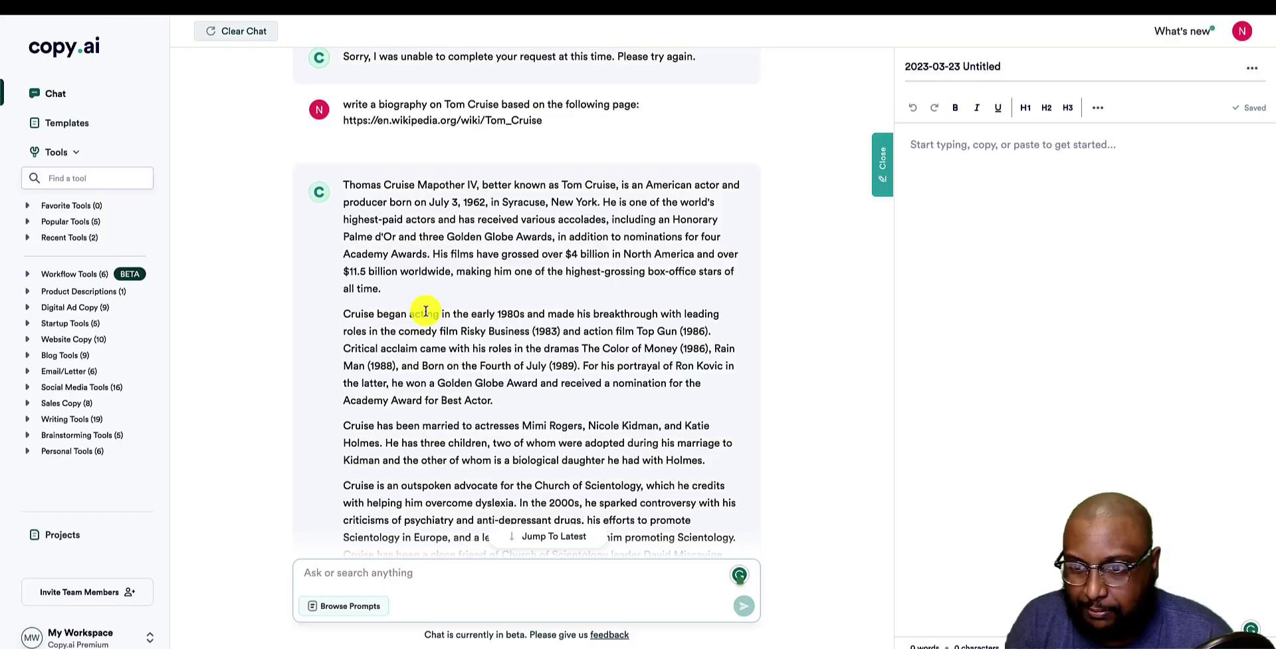
pyautogui.scroll(-5, 426, 311)
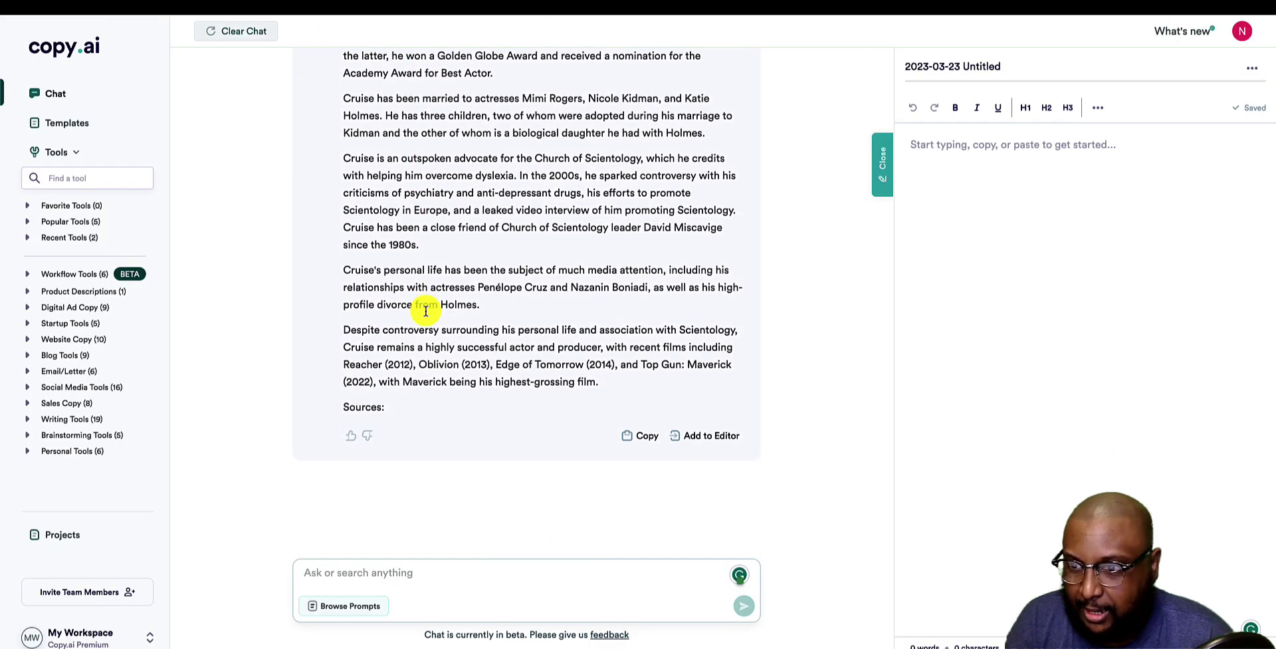
# Clear the chat and load the 'Write a personalized email' example prompt.
pyautogui.scroll(1, 426, 311)
pyautogui.scroll(5, 426, 313)
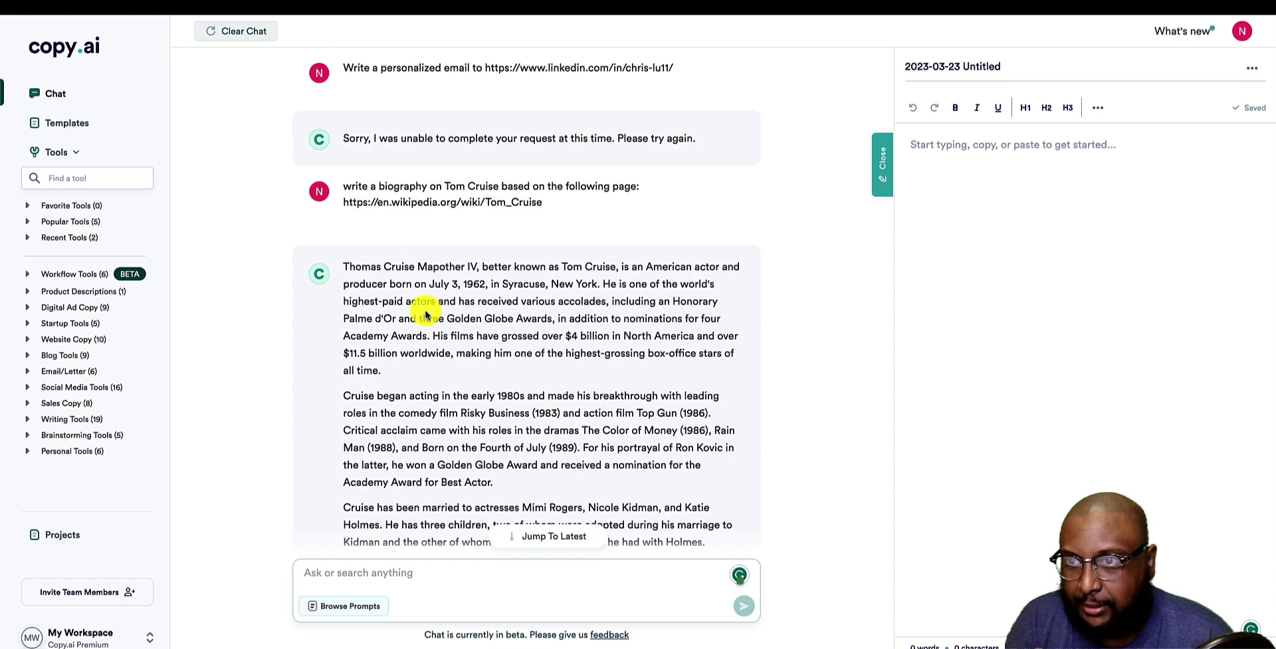
pyautogui.scroll(-1, 425, 311)
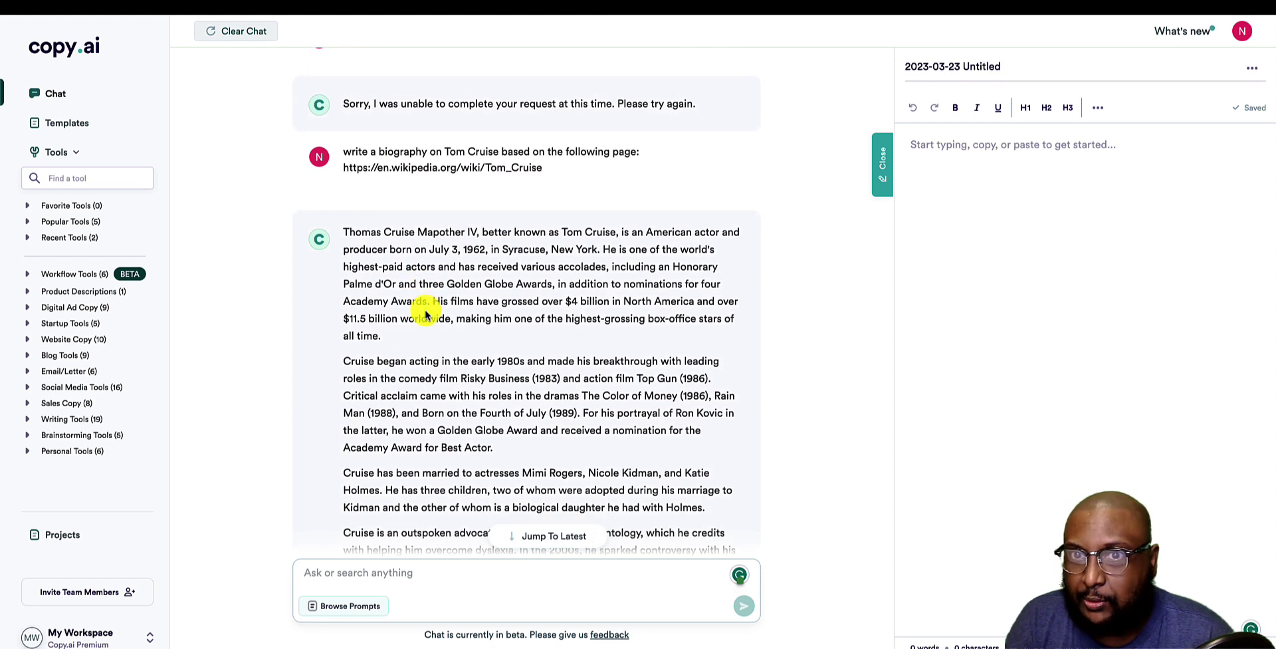
pyautogui.scroll(1, 425, 311)
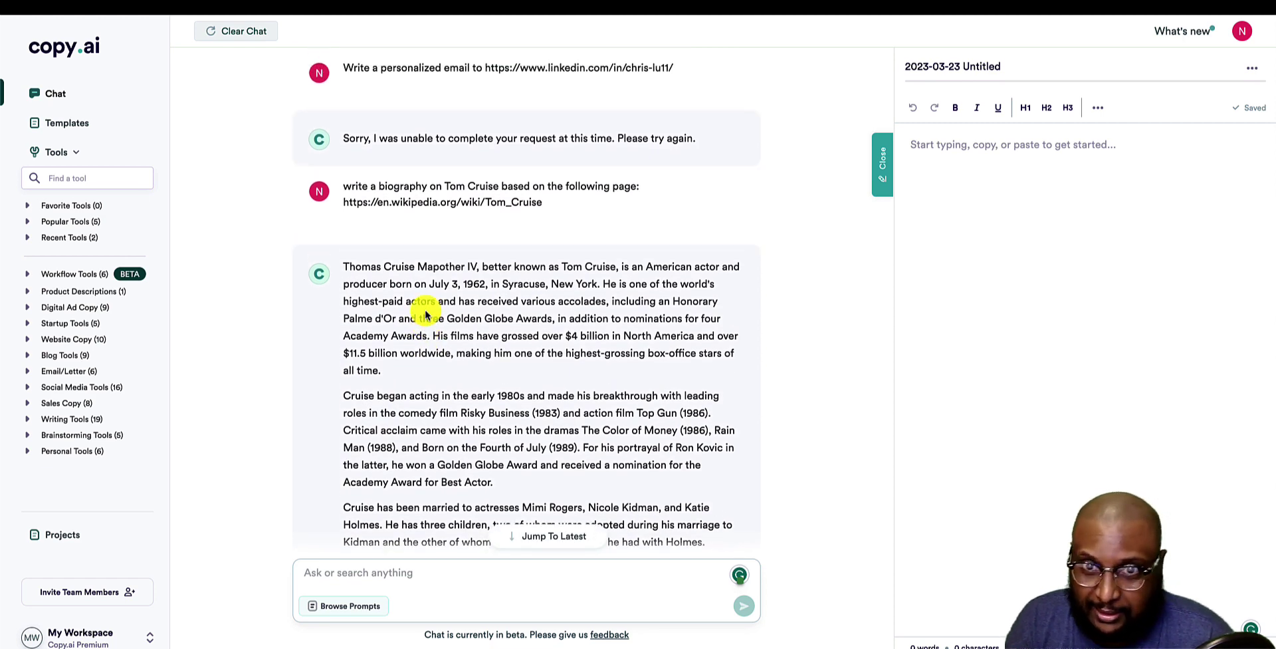
pyautogui.click(233, 41)
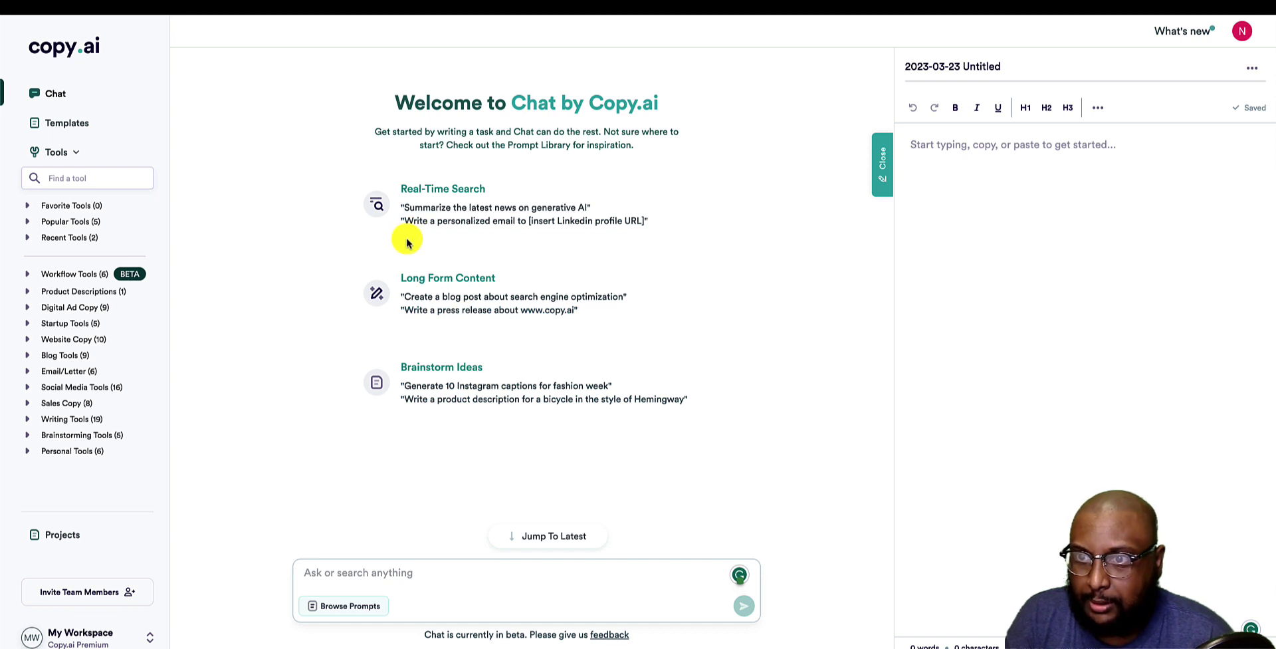
pyautogui.click(431, 220)
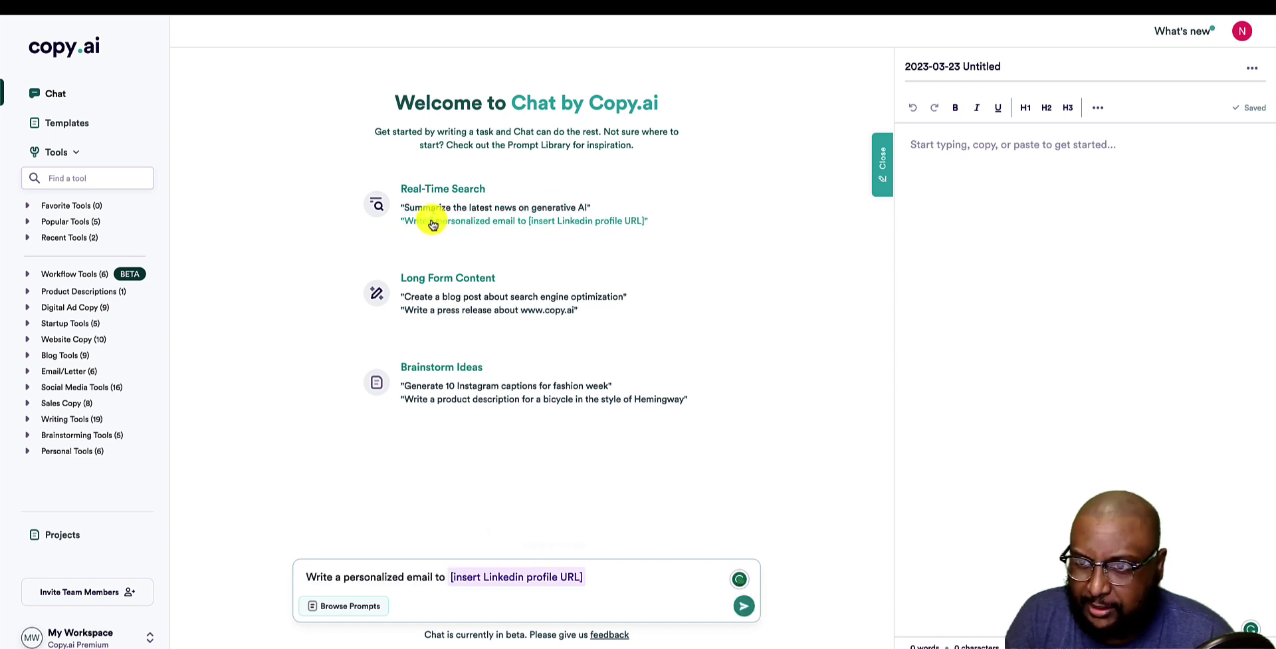
# Replace the placeholder with the LinkedIn profile URL and send the request.
pyautogui.moveTo(607, 577); pyautogui.dragTo(451, 578)
pyautogui.press('BackSpace')
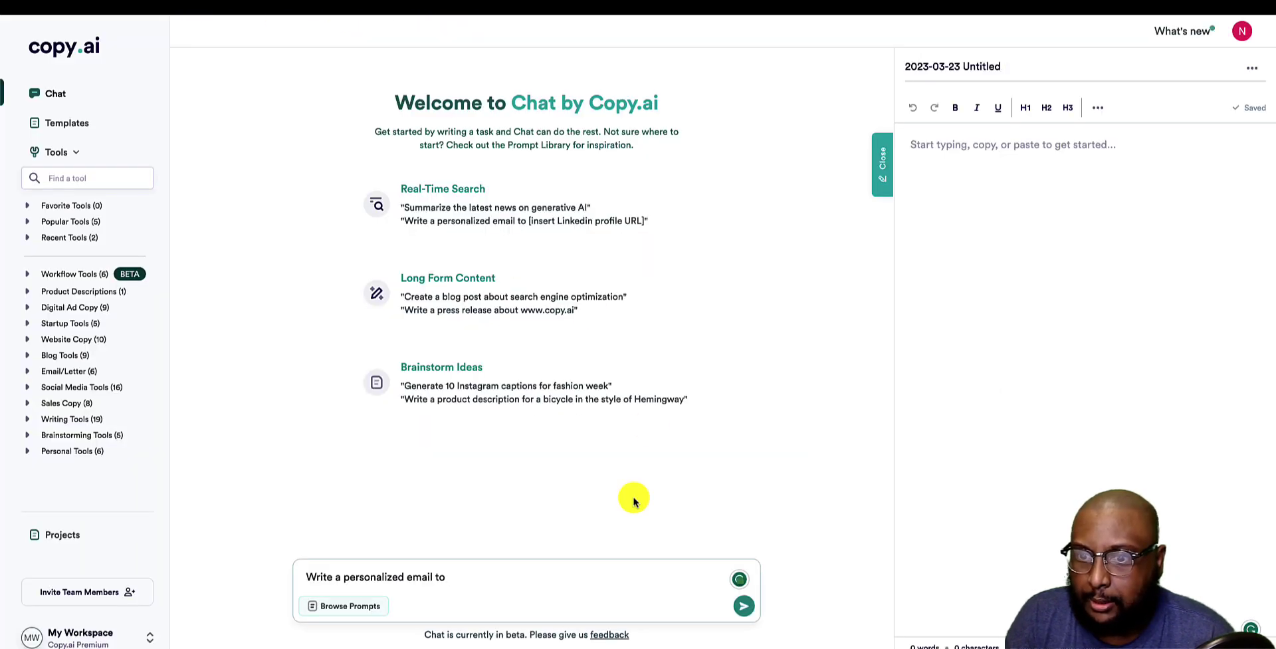
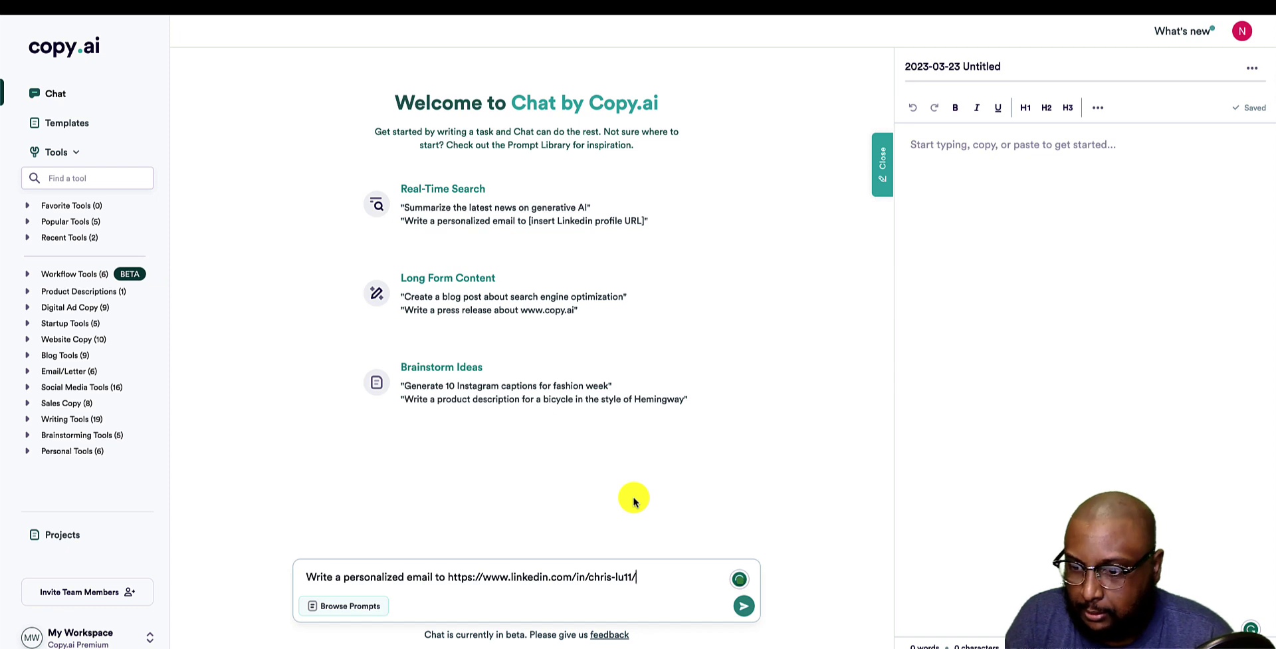
pyautogui.press('Return')
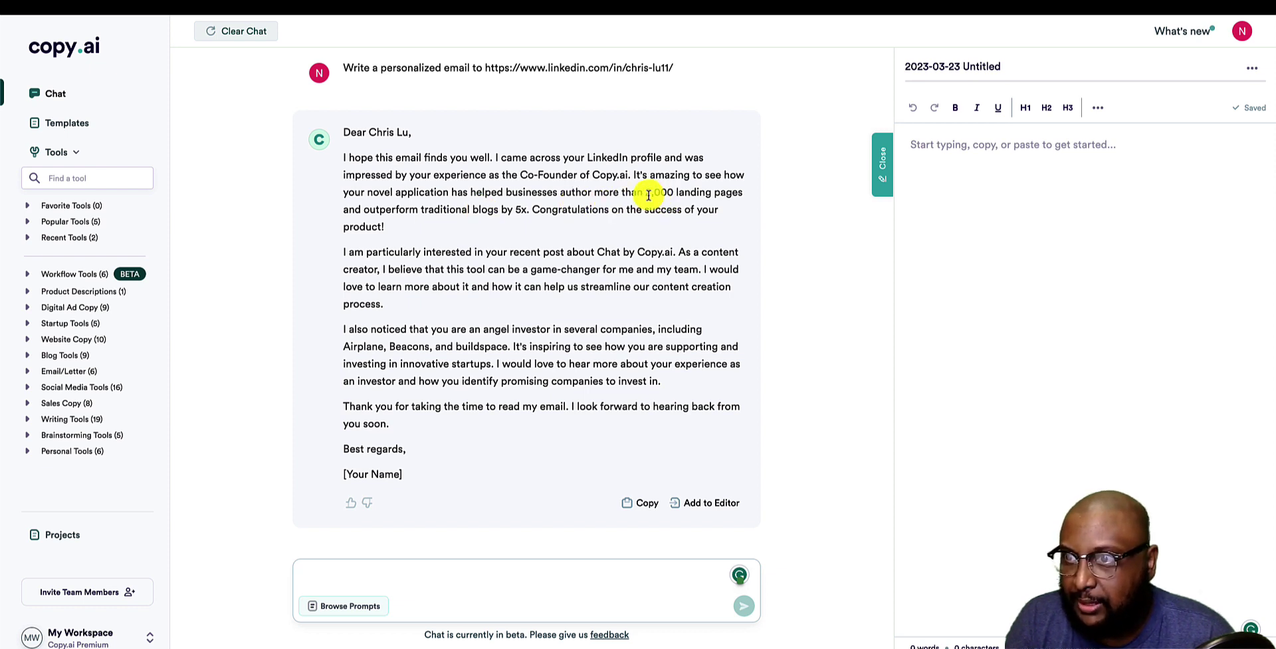
# Select the 2,000 figure in the generated email.
pyautogui.moveTo(642, 195); pyautogui.dragTo(674, 192)
pyautogui.hotkey('ctrl', 'c')
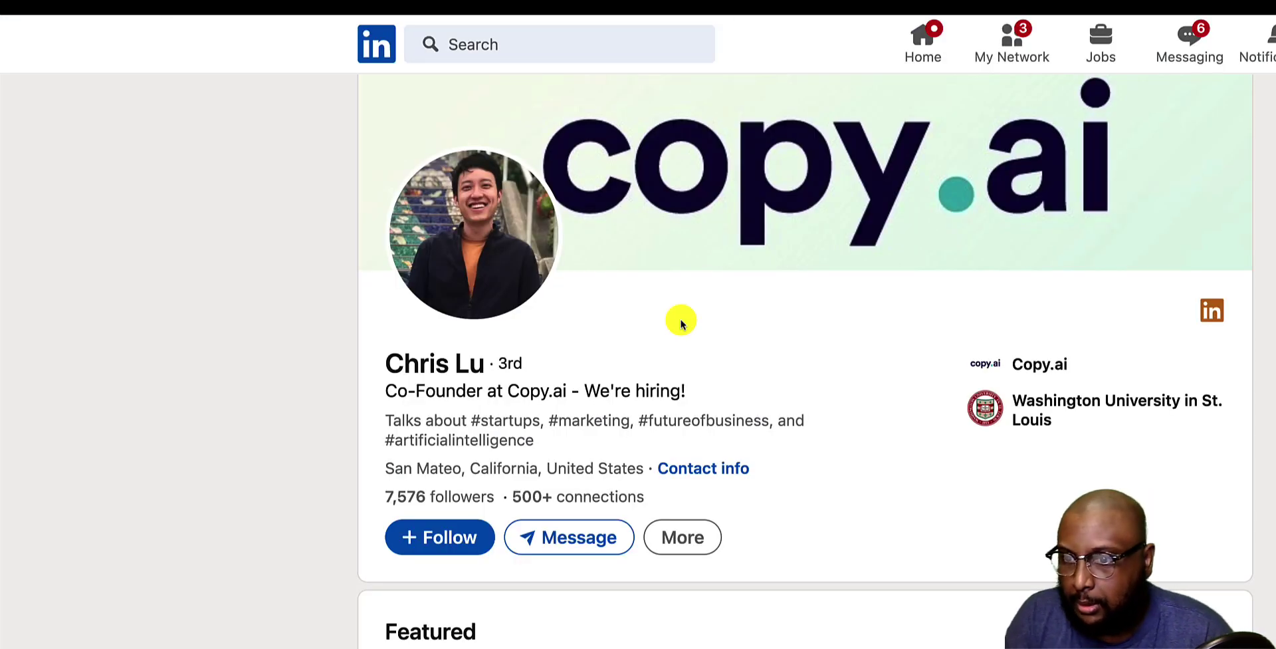
# Search the LinkedIn profile for '2,000' and select the recommendation sentence about 2,000 landing pages.
pyautogui.hotkey('ctrl', 'f')
pyautogui.hotkey('ctrl', 'v')
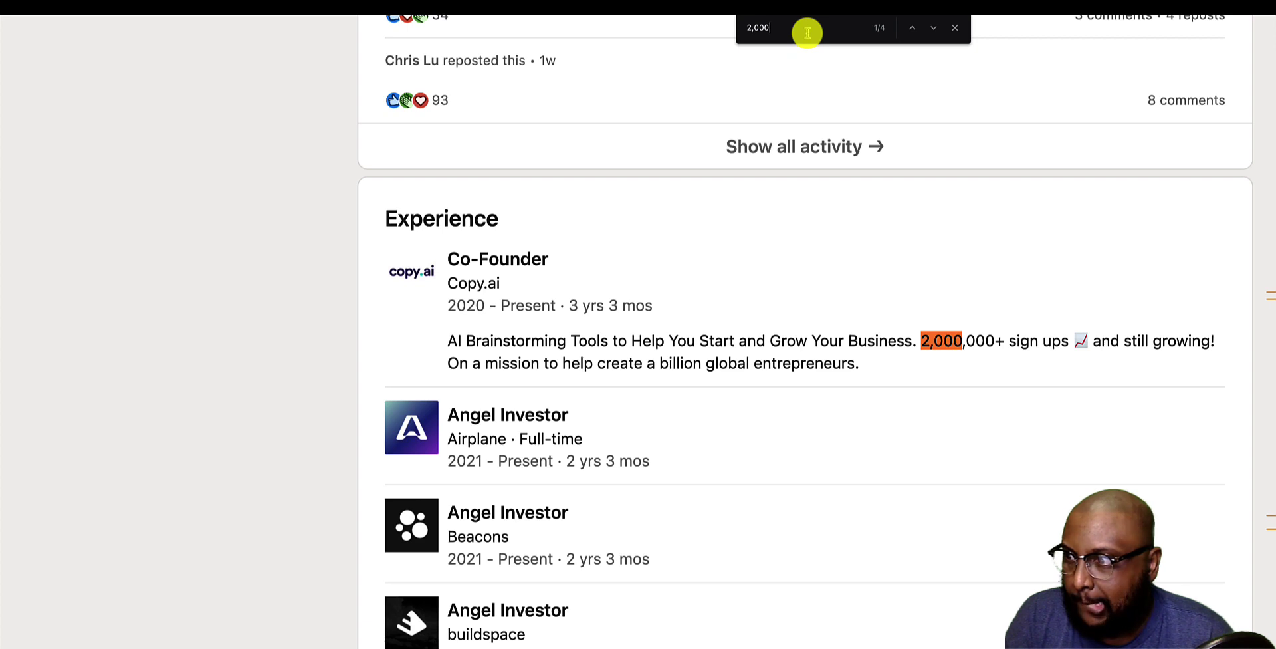
pyautogui.press('Return')
pyautogui.press('Return')
pyautogui.press('Return')
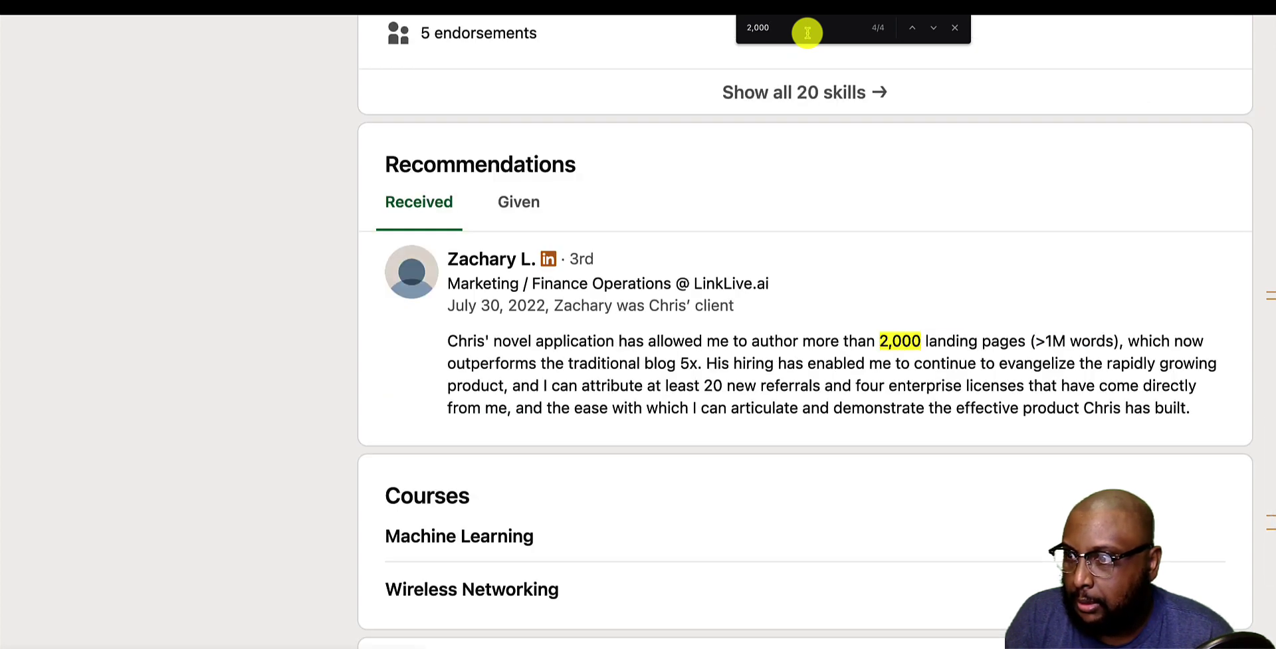
pyautogui.press('Return')
pyautogui.press('Return')
pyautogui.press('Return')
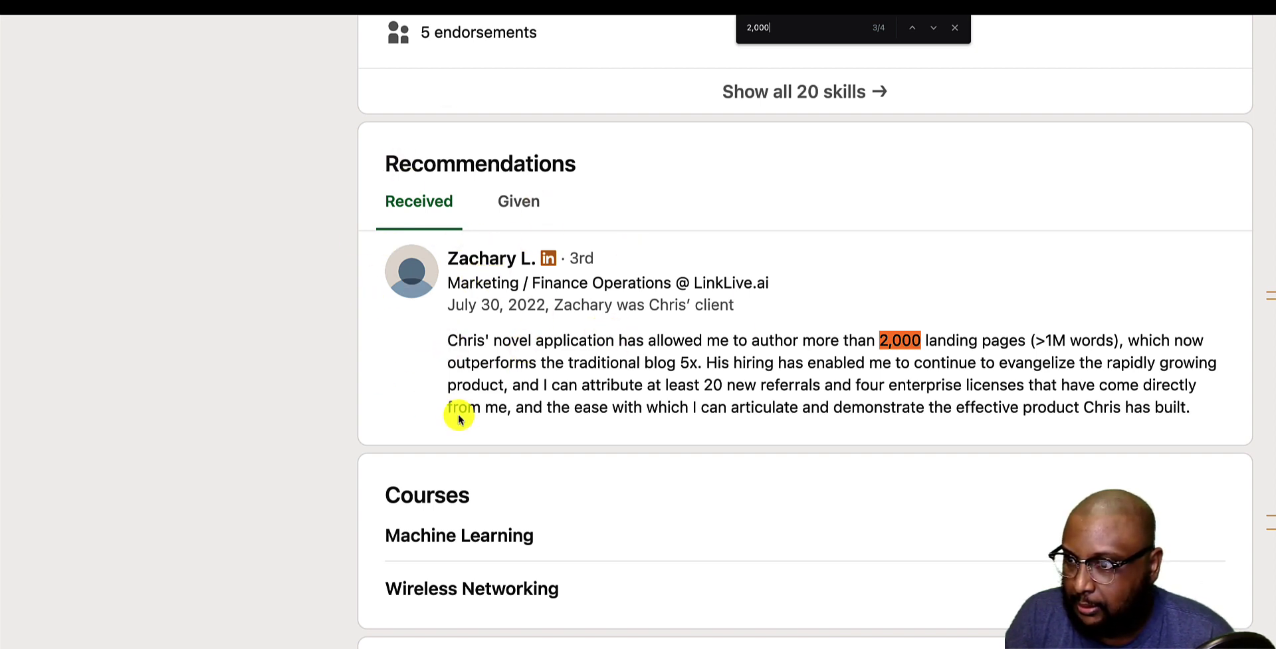
pyautogui.hscroll(5, 566, 398)
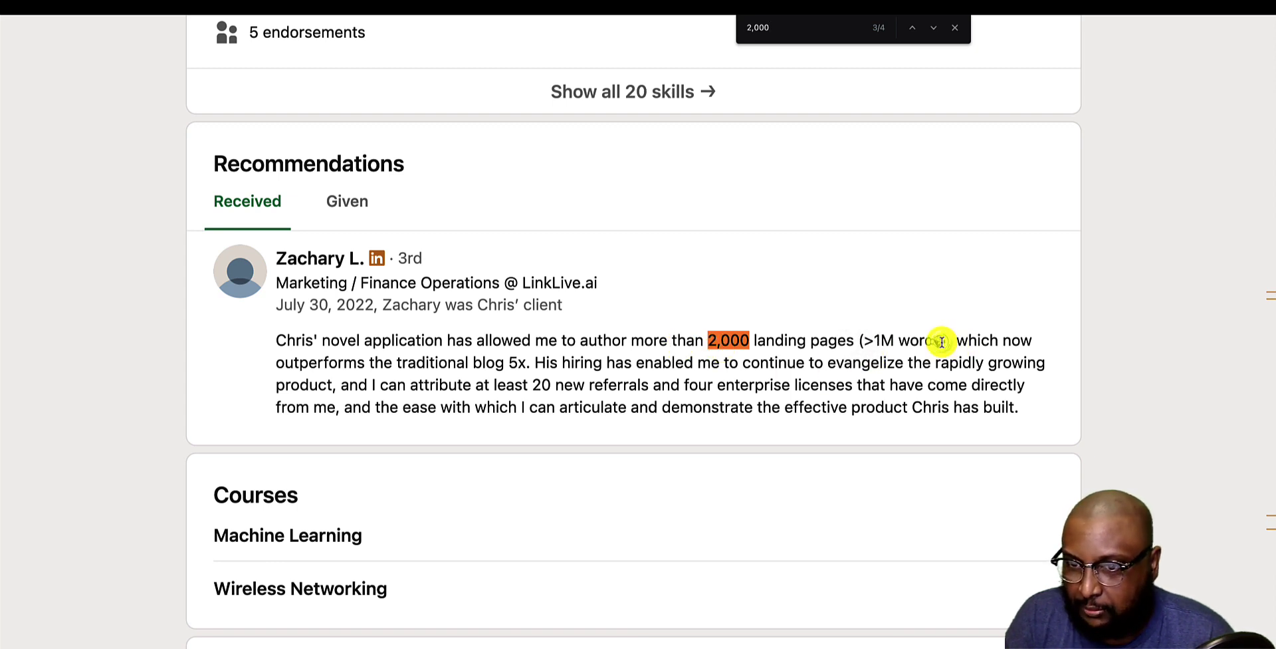
pyautogui.moveTo(942, 342); pyautogui.dragTo(276, 341)
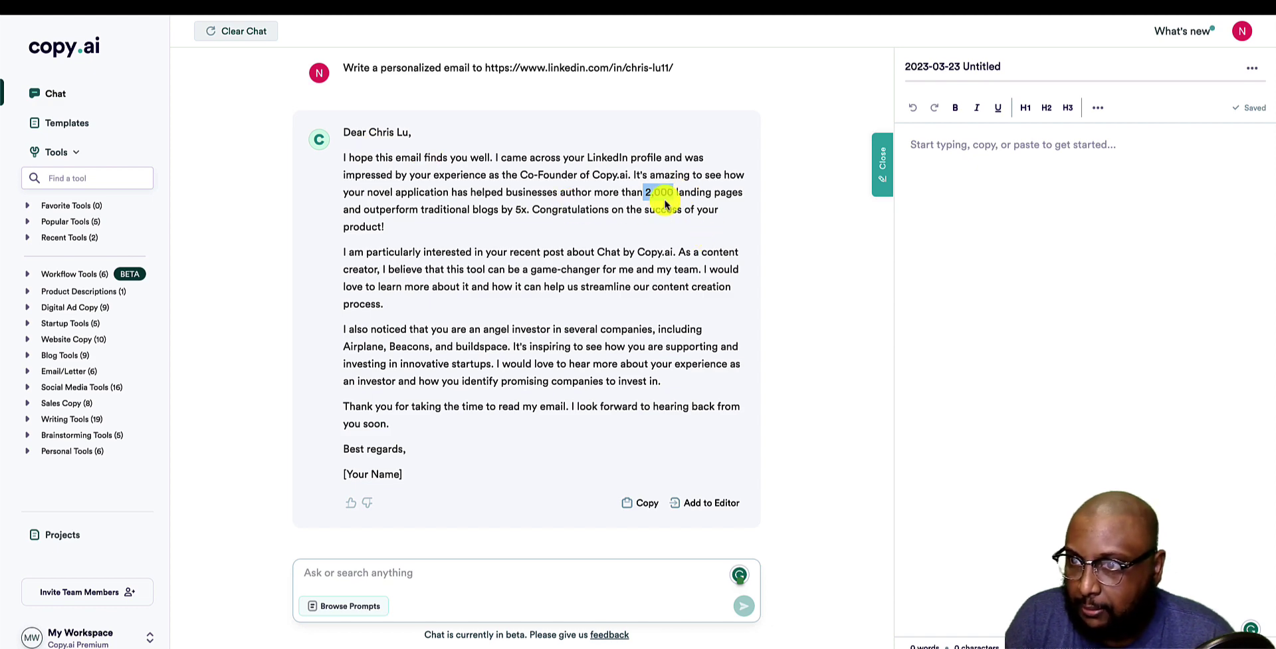
# Select the '2,000 landing pages' phrase in the email.
pyautogui.moveTo(649, 193); pyautogui.dragTo(758, 191)
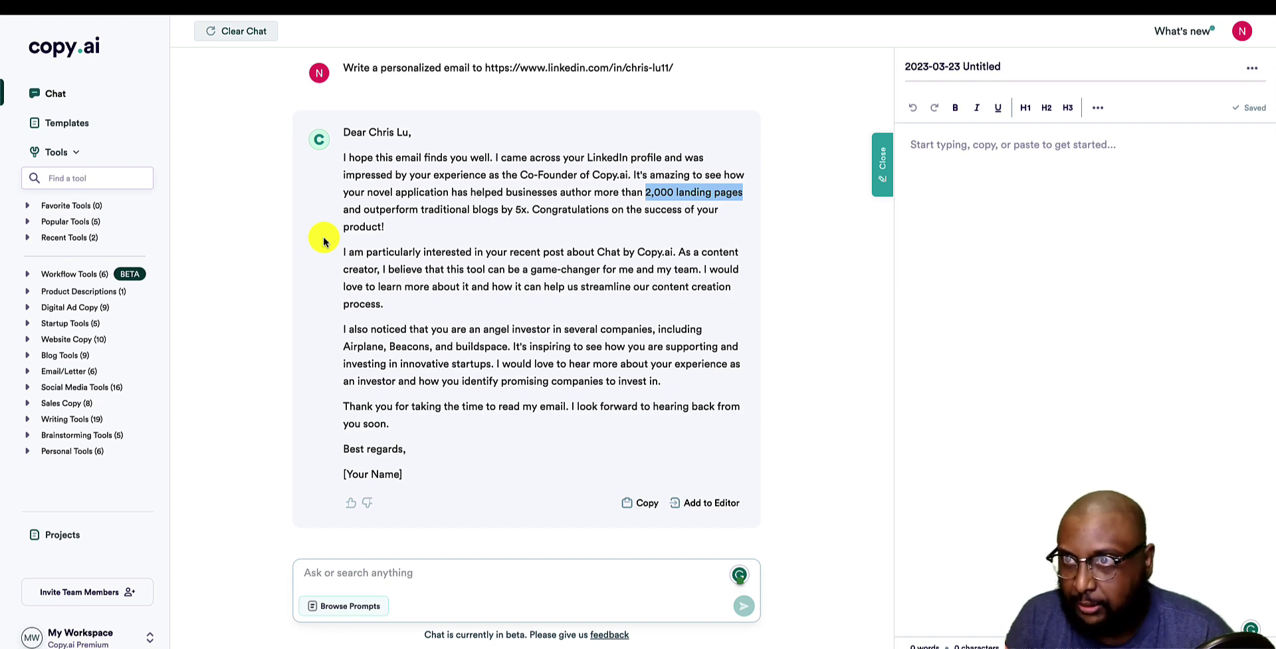
# Select the landing-pages recommendation on LinkedIn, close the search, and return to Copy.ai.
pyautogui.press('super+f')
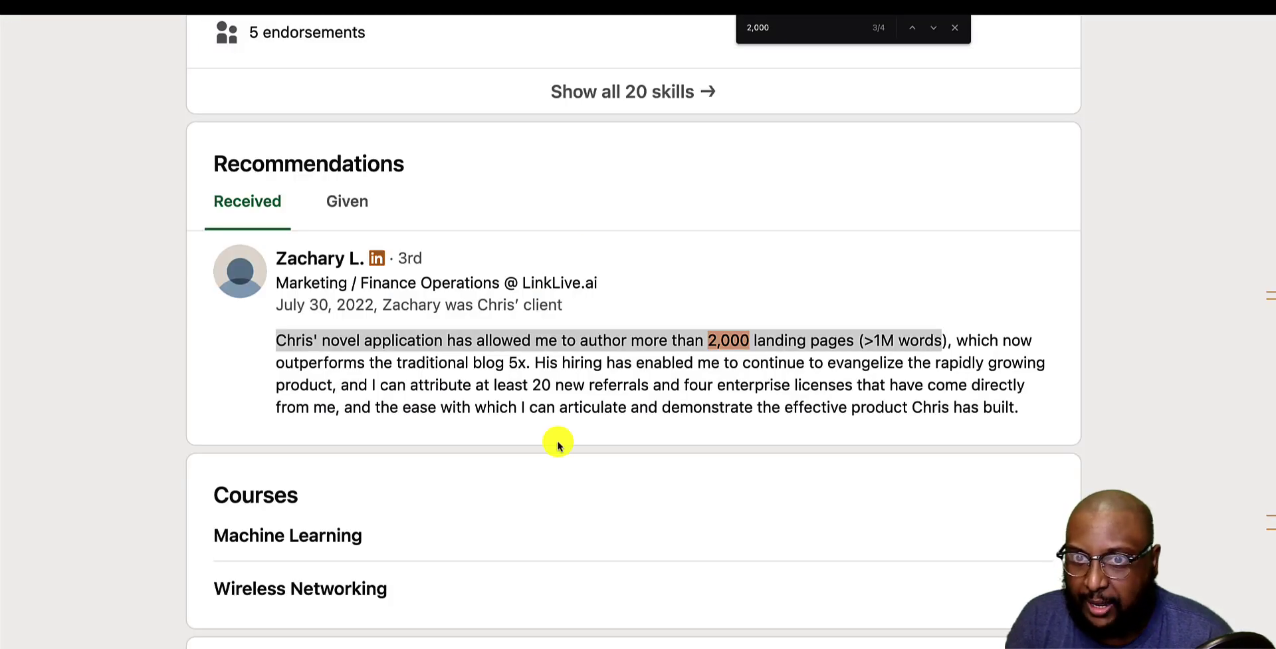
pyautogui.scroll(10, 558, 446)
pyautogui.scroll(15, 558, 445)
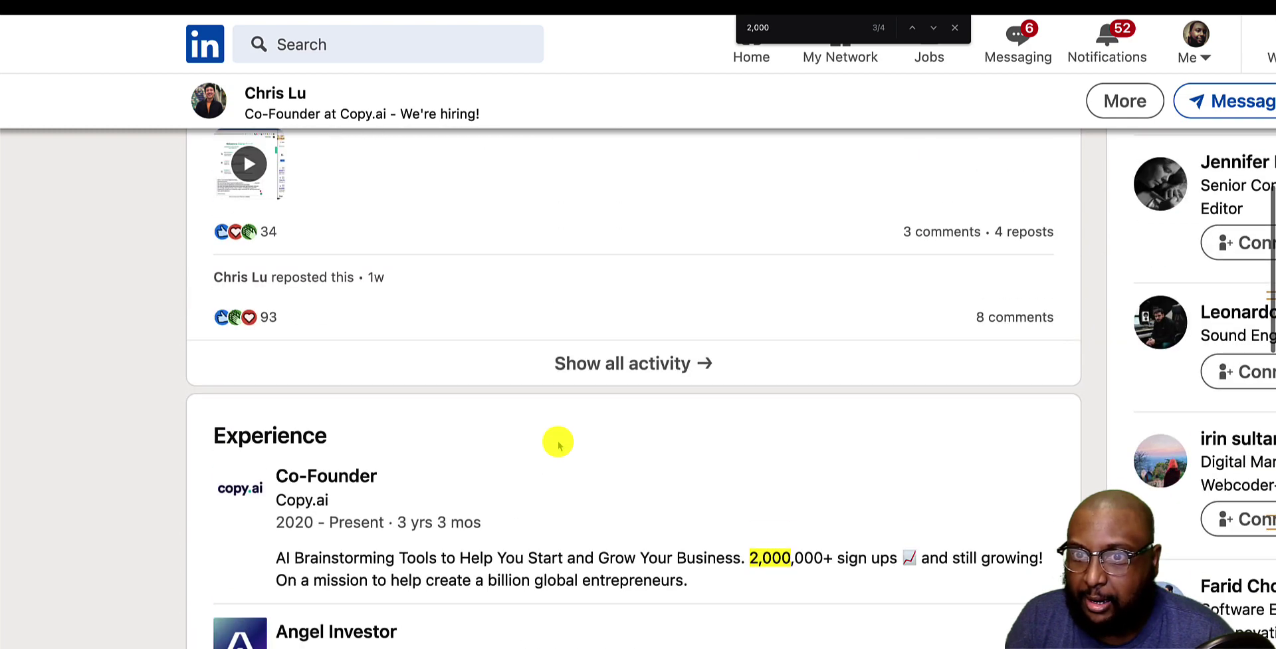
pyautogui.scroll(3, 558, 444)
pyautogui.scroll(-20, 558, 444)
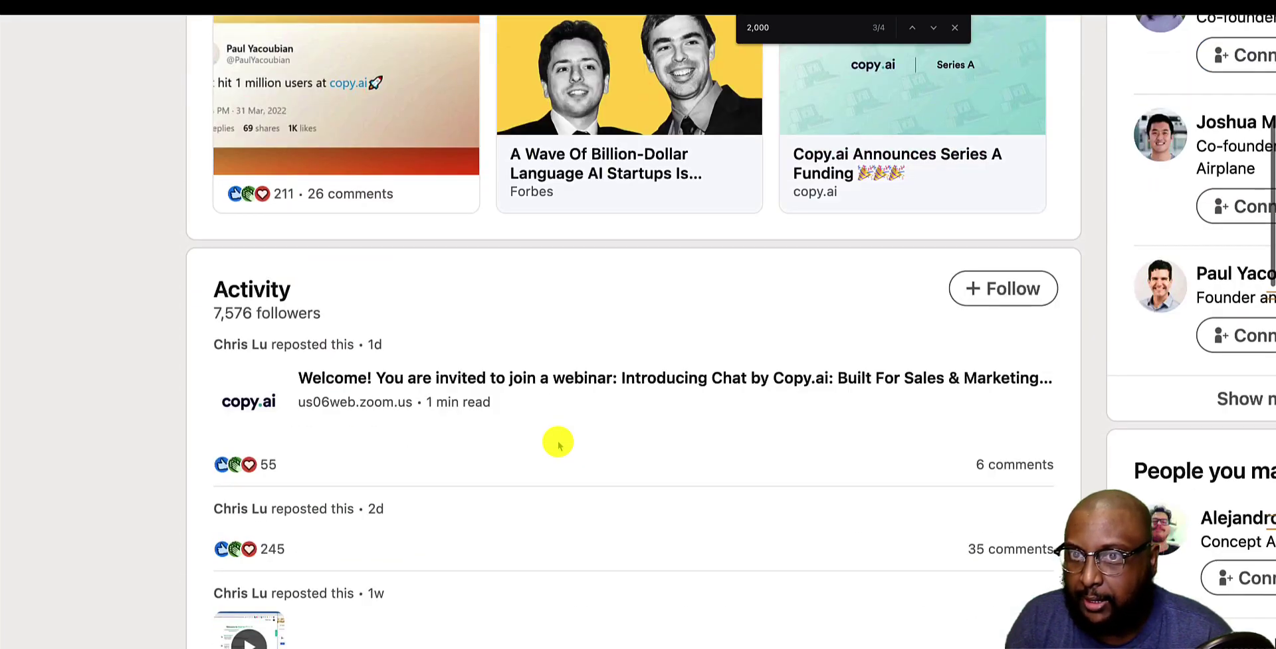
pyautogui.scroll(6, 558, 443)
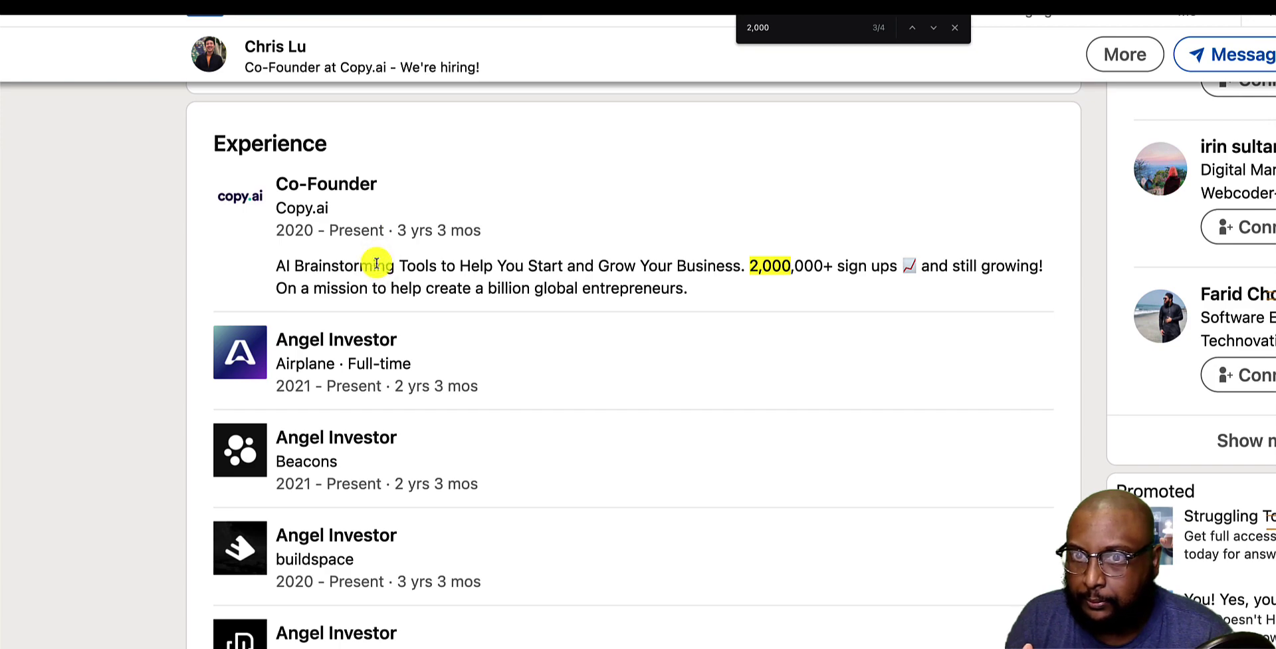
pyautogui.scroll(-15, 376, 264)
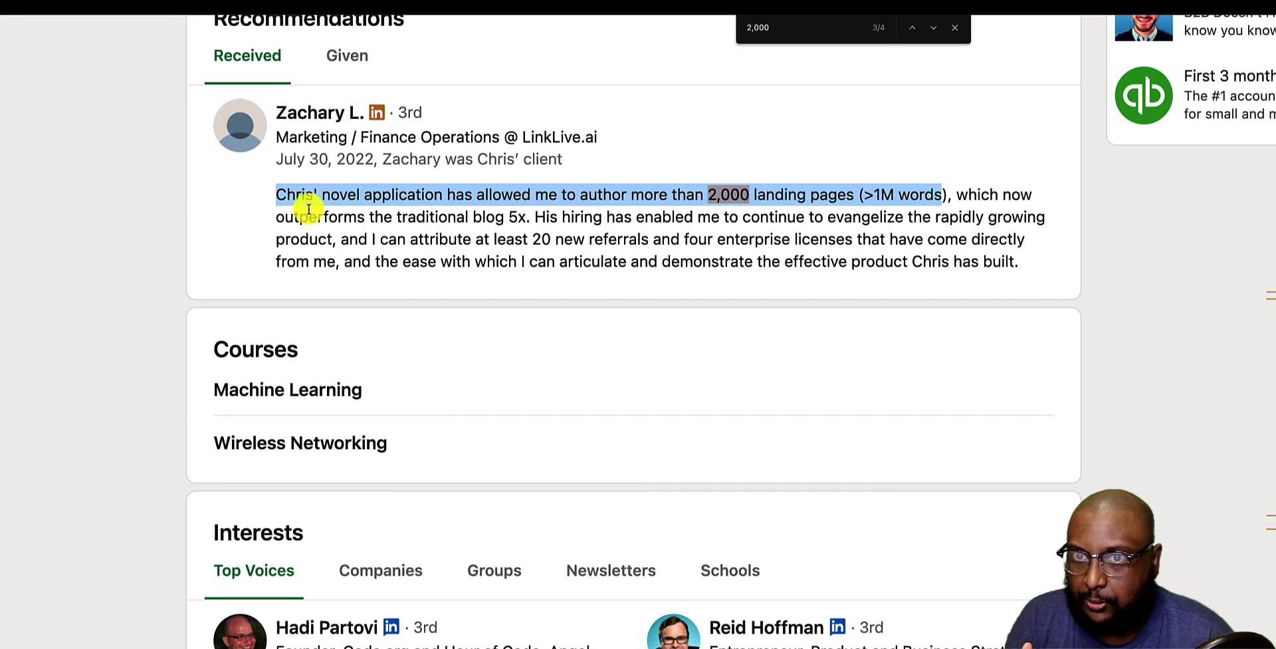
pyautogui.click(295, 211)
pyautogui.moveTo(278, 216); pyautogui.dragTo(350, 284)
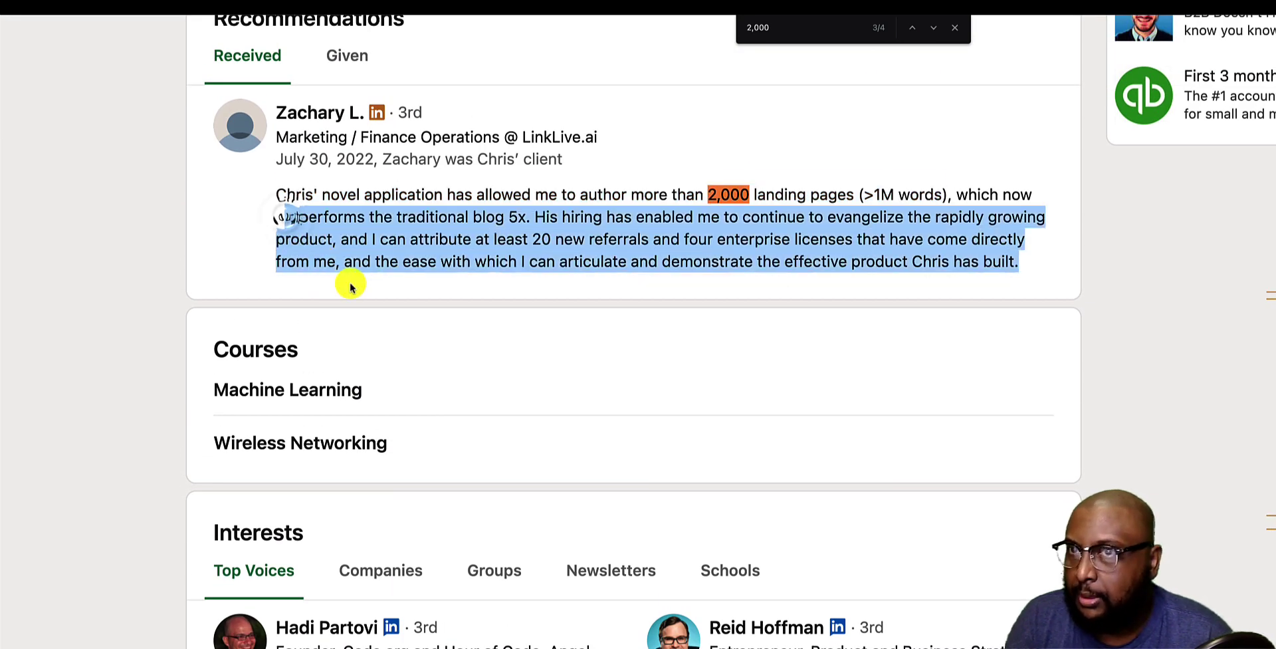
pyautogui.click(468, 193)
pyautogui.press('Escape')
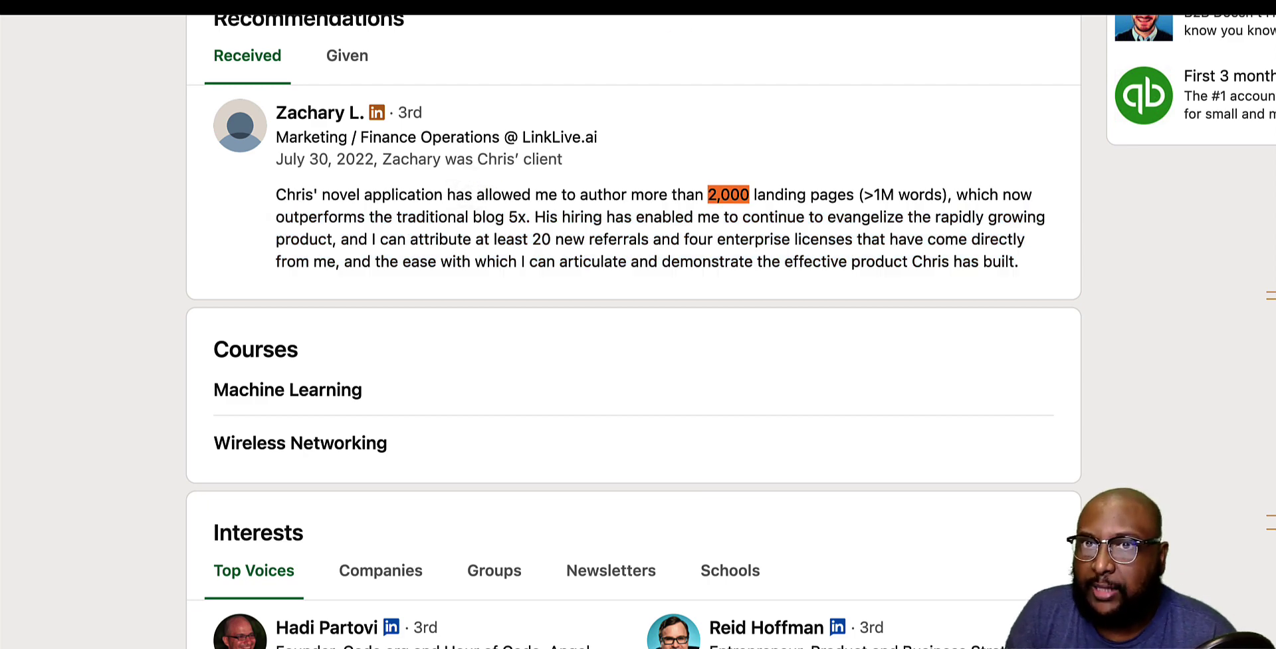
pyautogui.hotkey('ctrl', 'Tab')
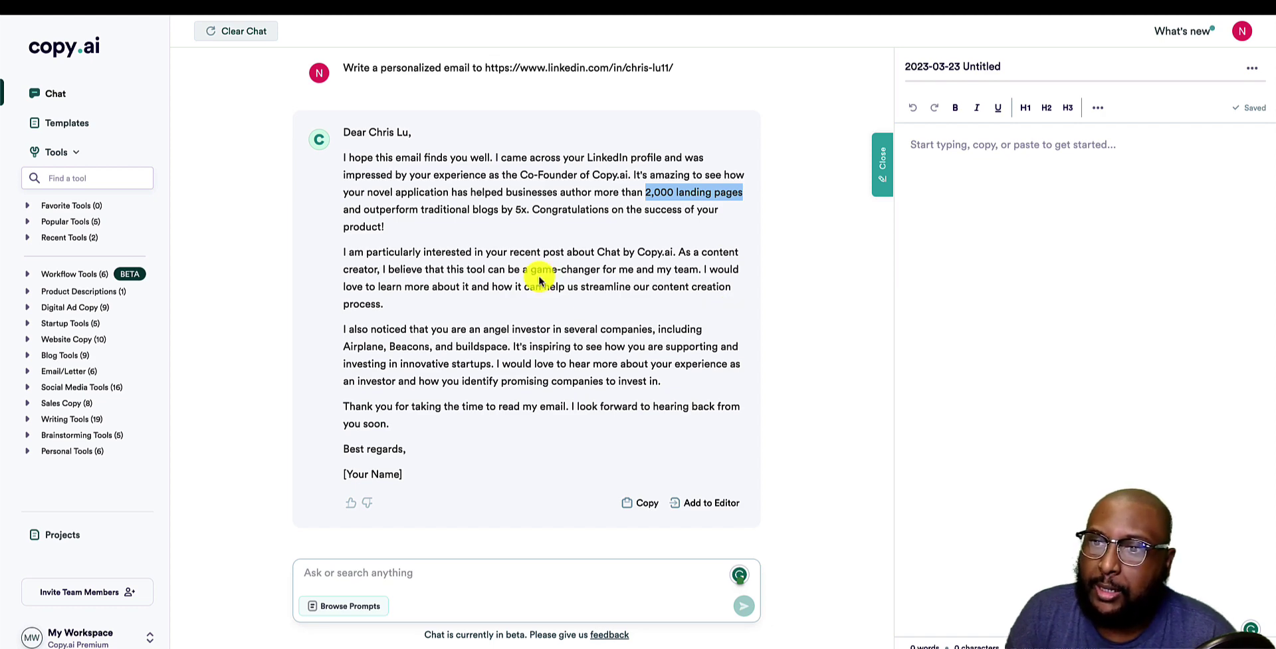
pyautogui.scroll(-2, 525, 302)
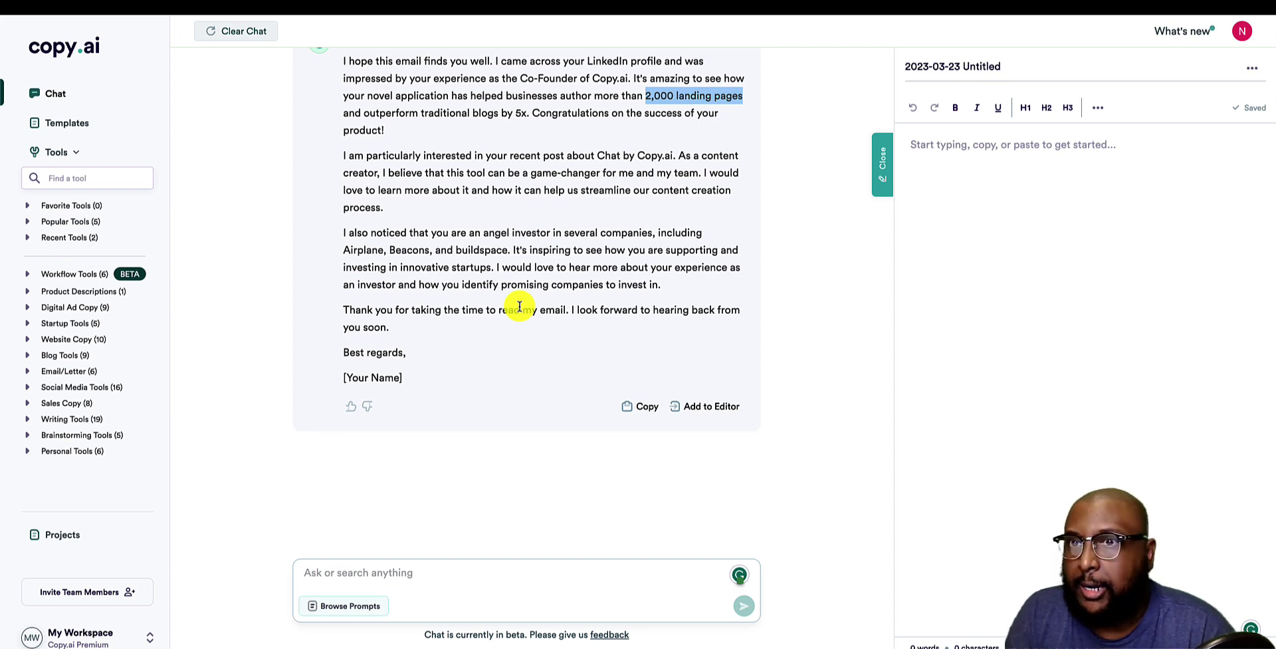
pyautogui.scroll(2, 519, 307)
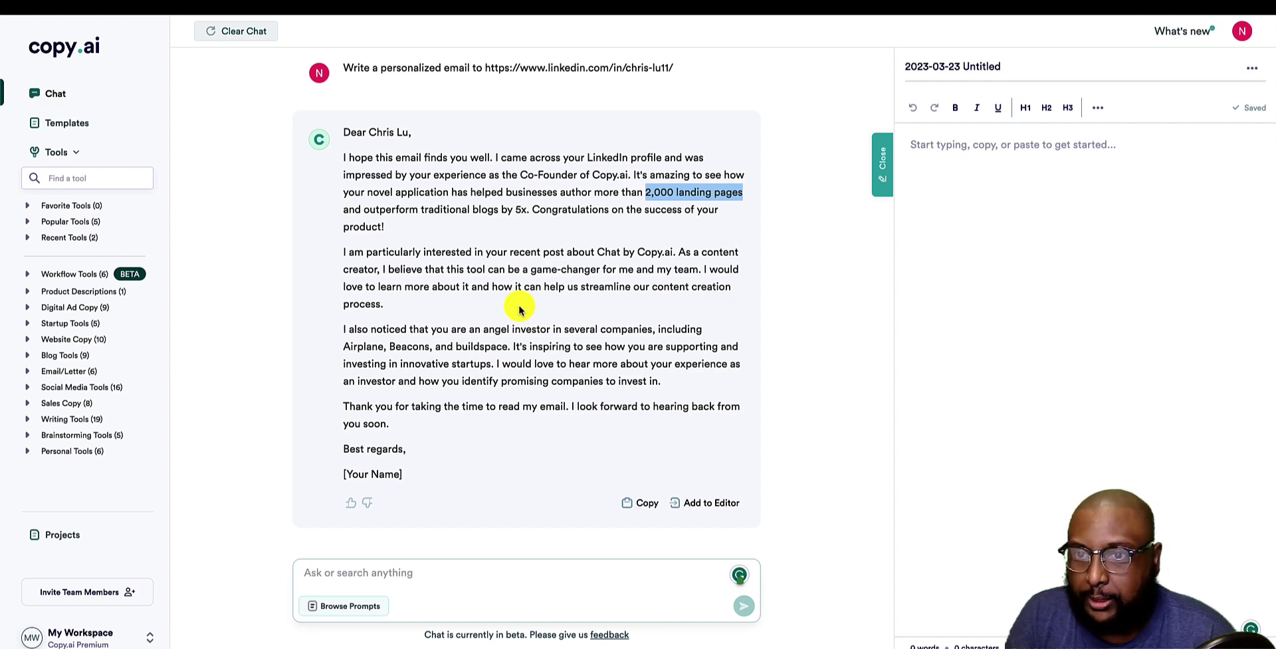
pyautogui.scroll(-3, 519, 306)
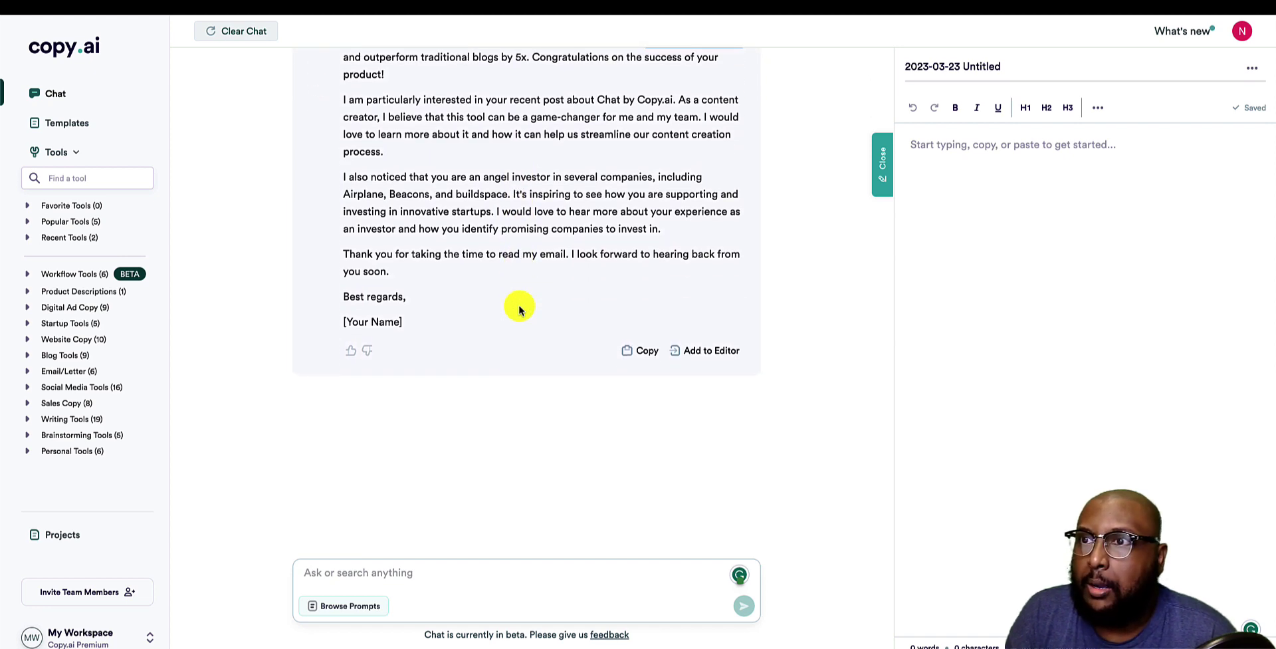
pyautogui.scroll(3, 519, 306)
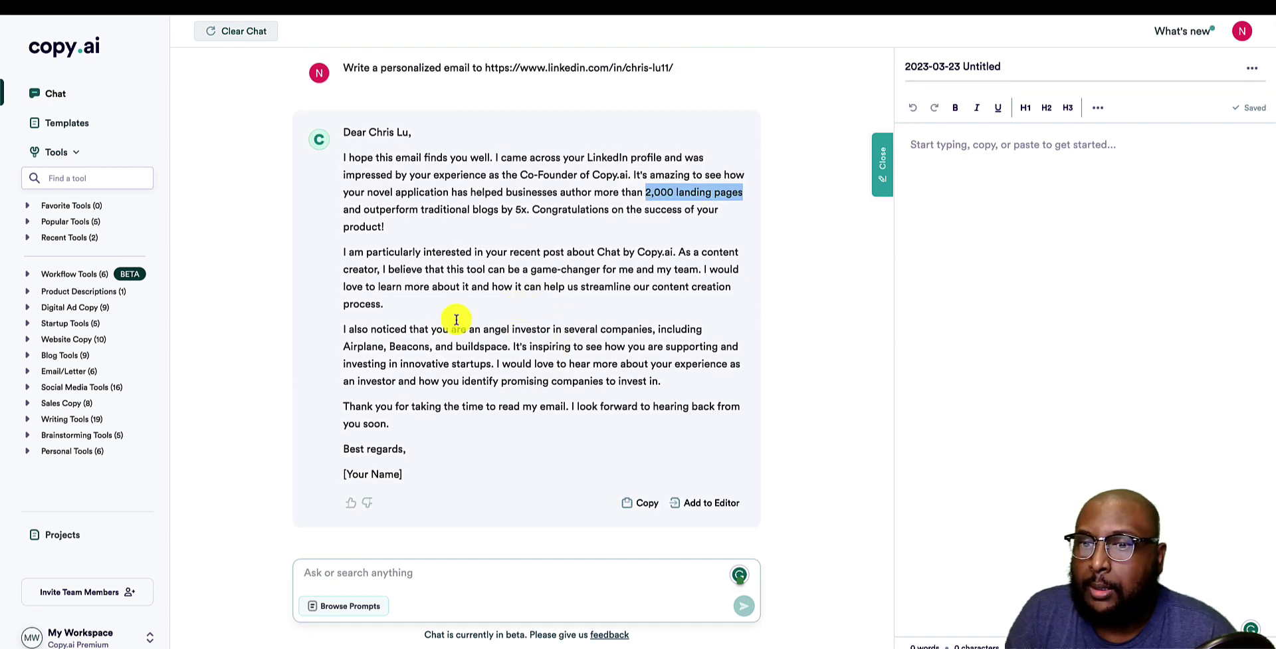
pyautogui.click(456, 578)
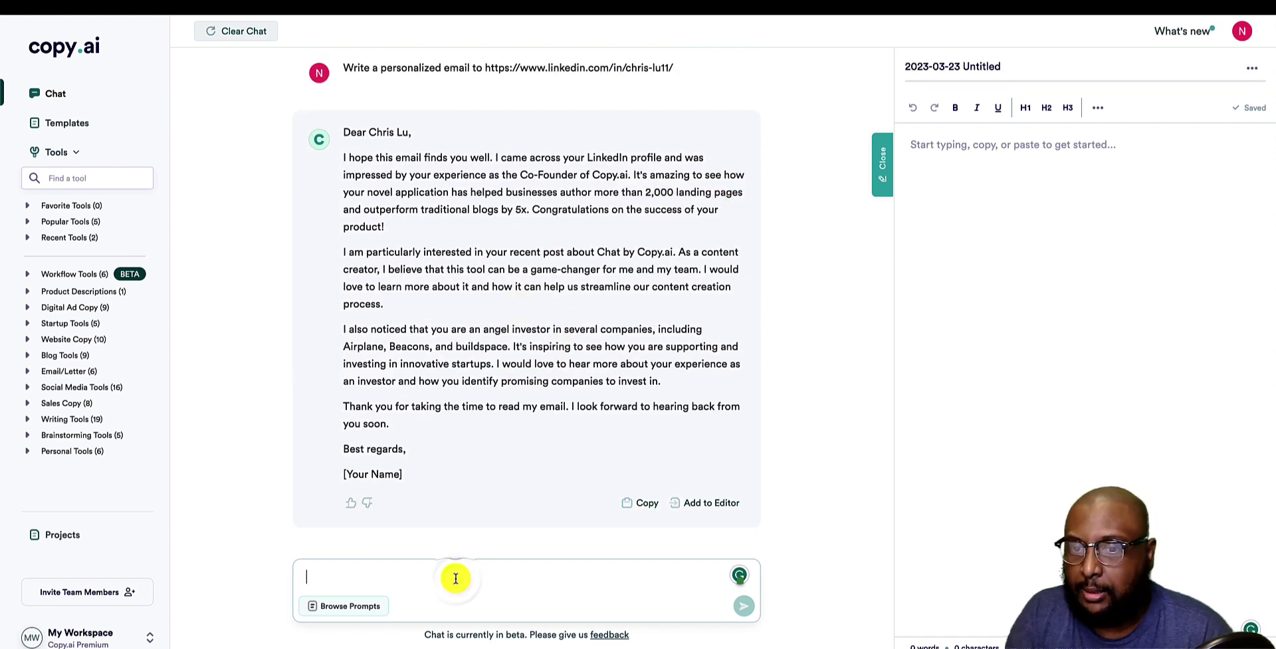
pyautogui.write('w')
pyautogui.press('BackSpace')
pyautogui.write('wr')
pyautogui.press('BackSpace')
pyautogui.press('BackSpace')
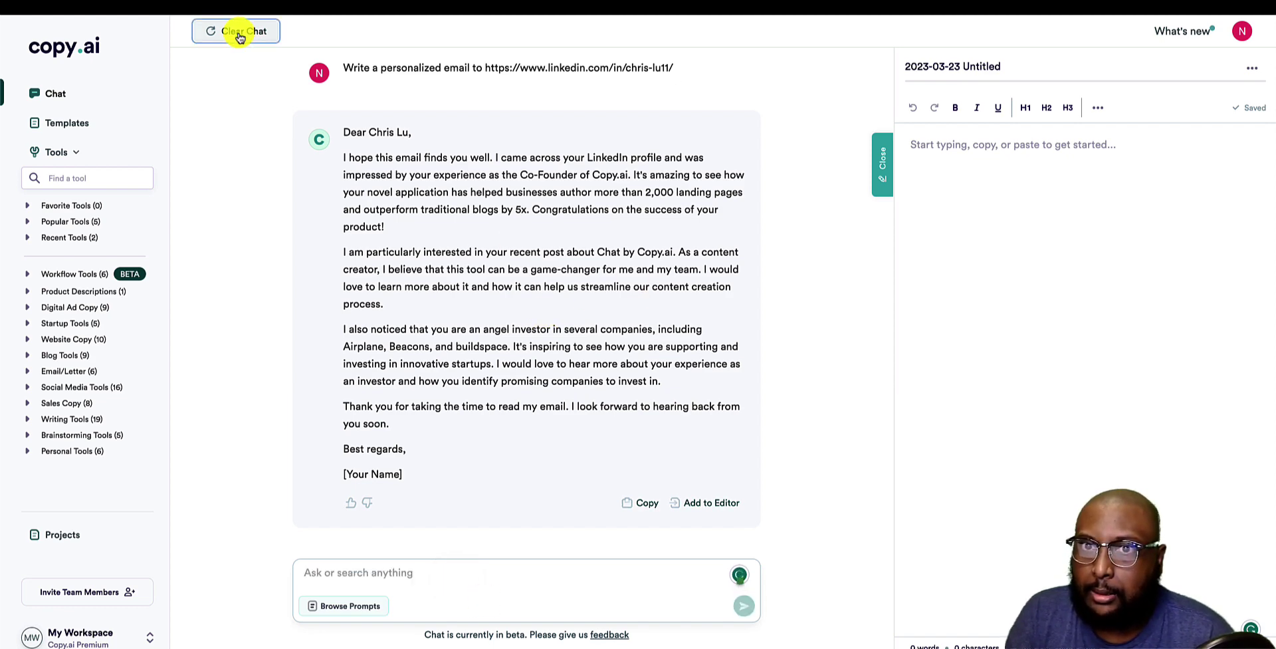
# From a cleared chat, send 'Summarize the latest news on copy AI' using the generative AI example.
pyautogui.click(230, 32)
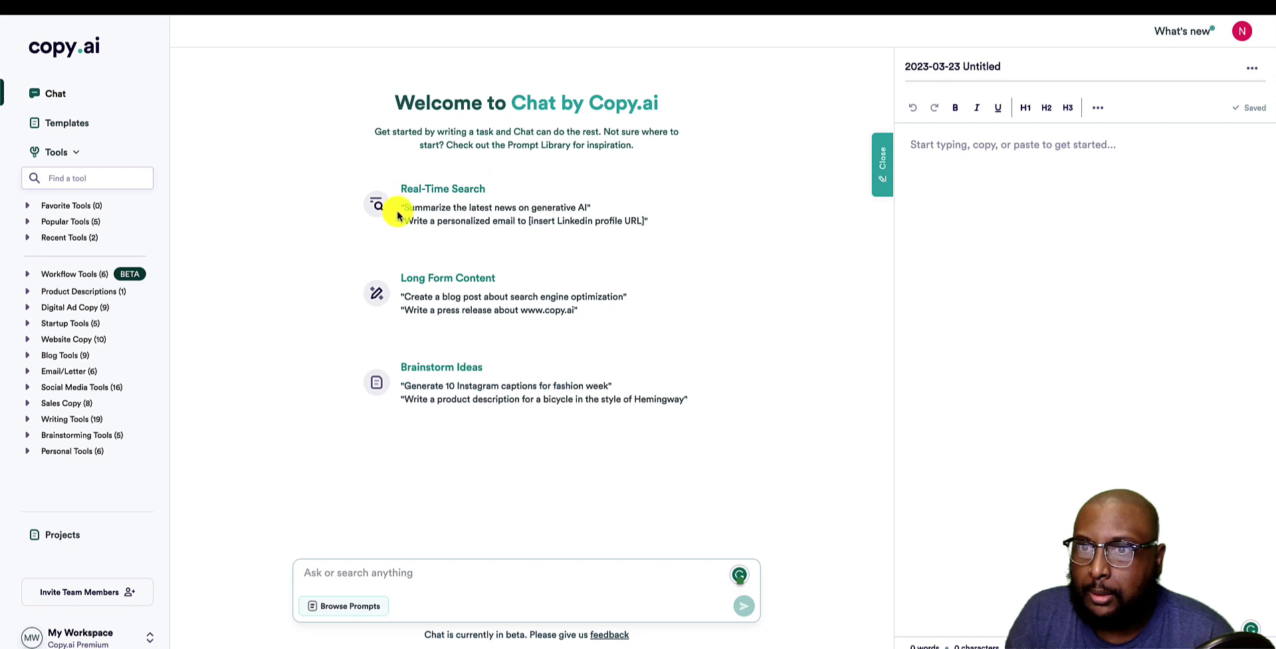
pyautogui.click(432, 209)
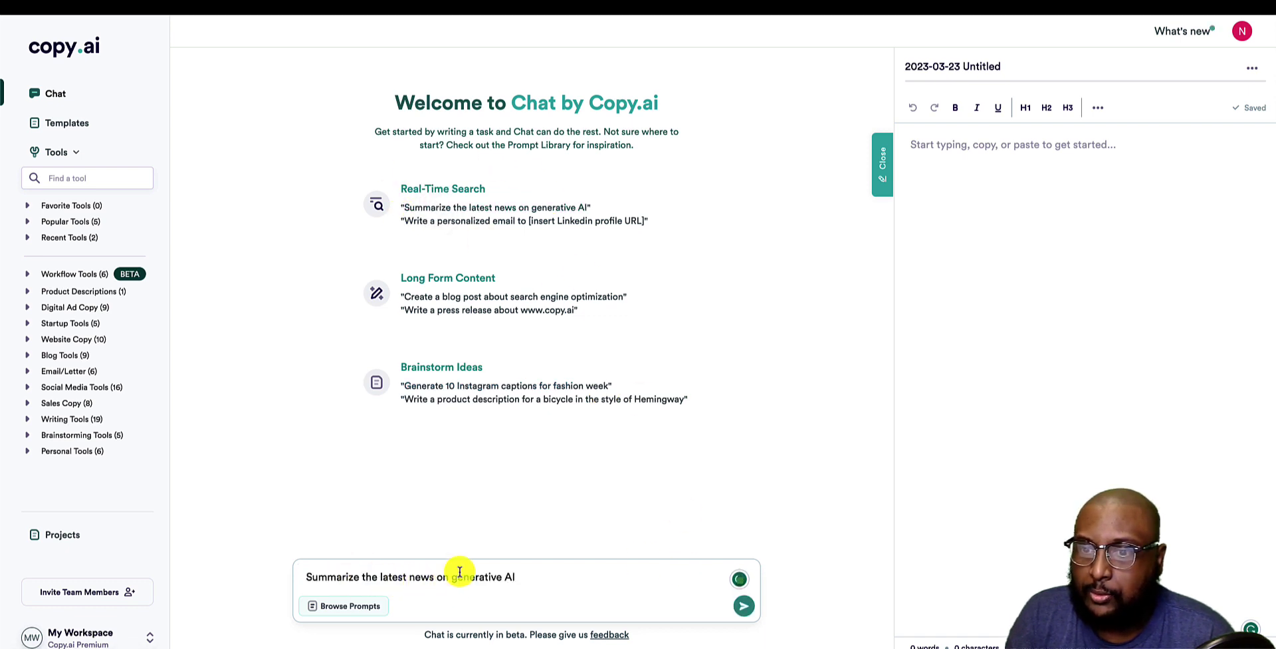
pyautogui.moveTo(452, 577); pyautogui.dragTo(500, 576)
pyautogui.write('copy')
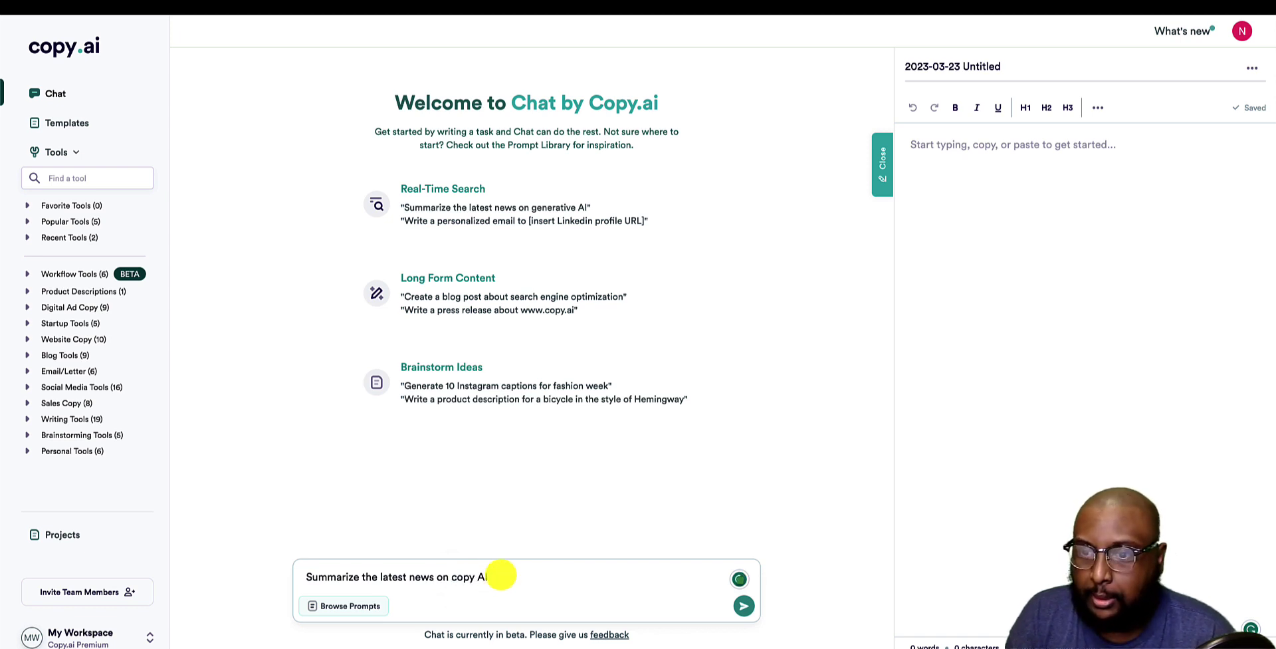
pyautogui.press('Return')
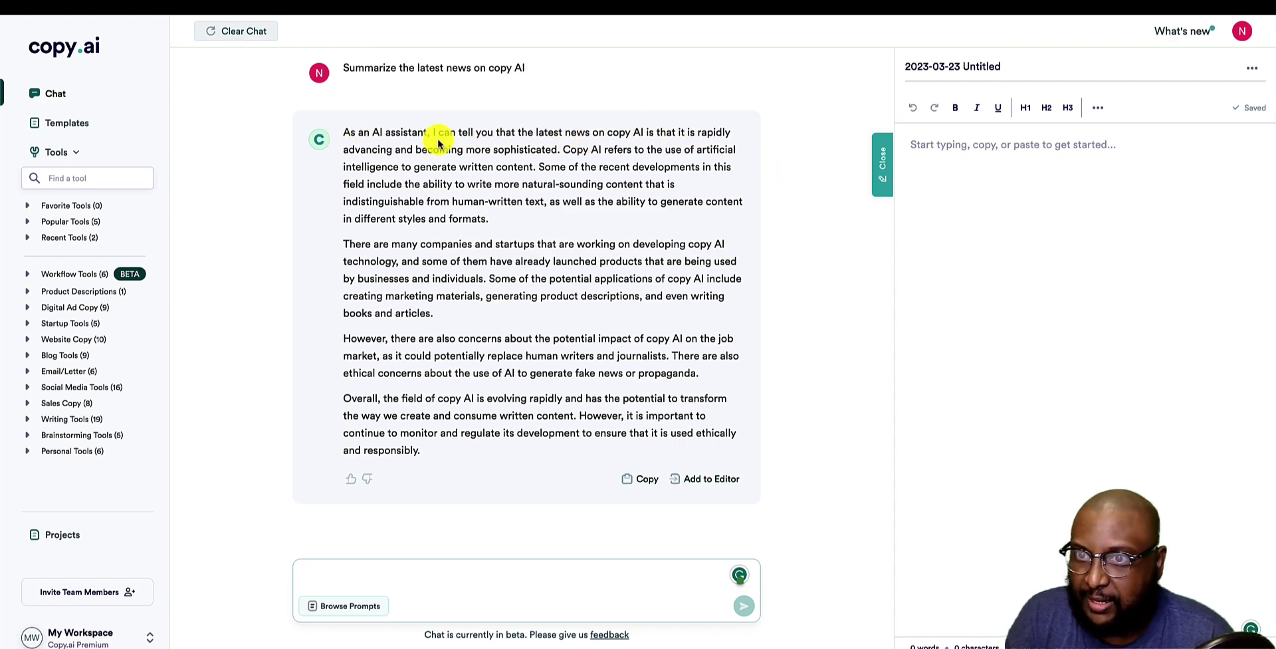
# Review the copy AI news summary, select the conversation text, and clear the chat.
pyautogui.click(513, 150)
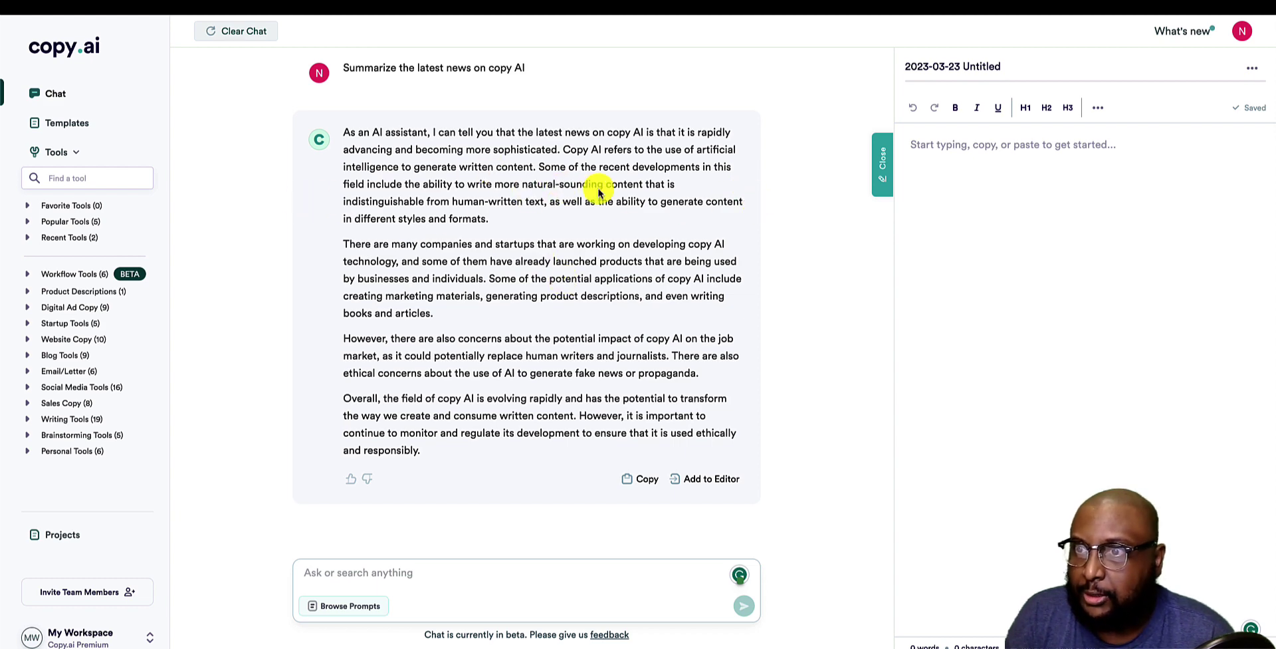
pyautogui.scroll(-2, 394, 426)
pyautogui.scroll(-2, 394, 426)
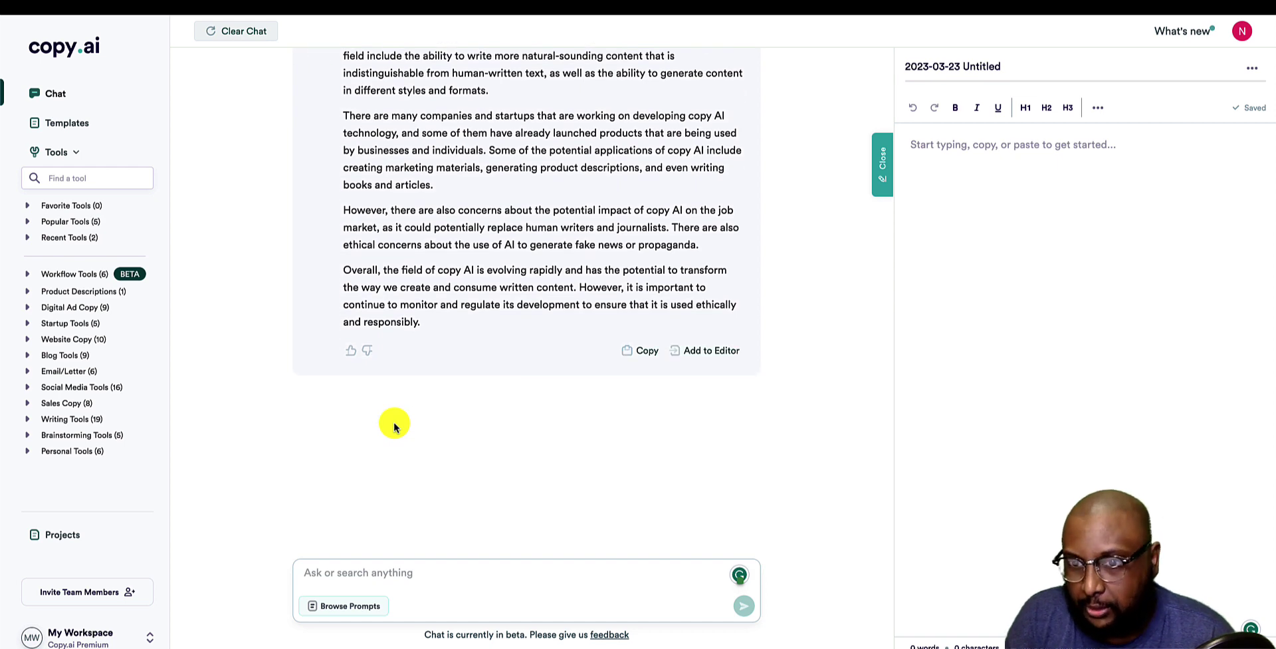
pyautogui.scroll(2, 394, 424)
pyautogui.hotkey('ctrl', 'a')
pyautogui.click(367, 224)
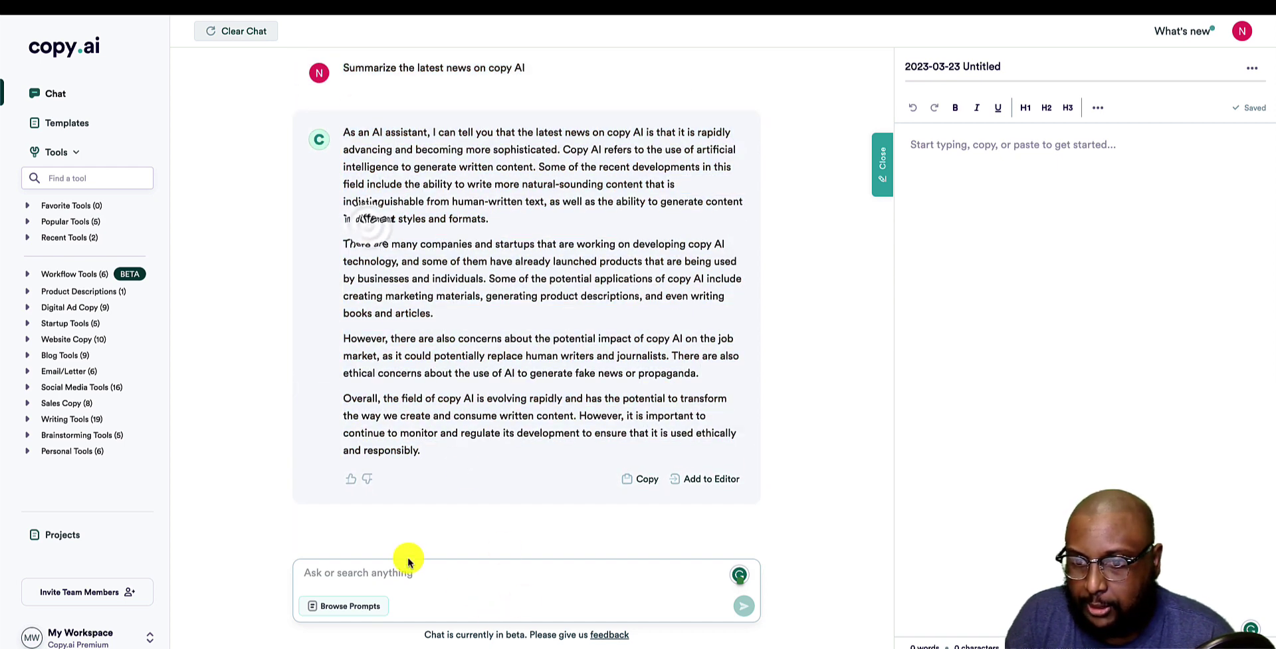
pyautogui.click(238, 31)
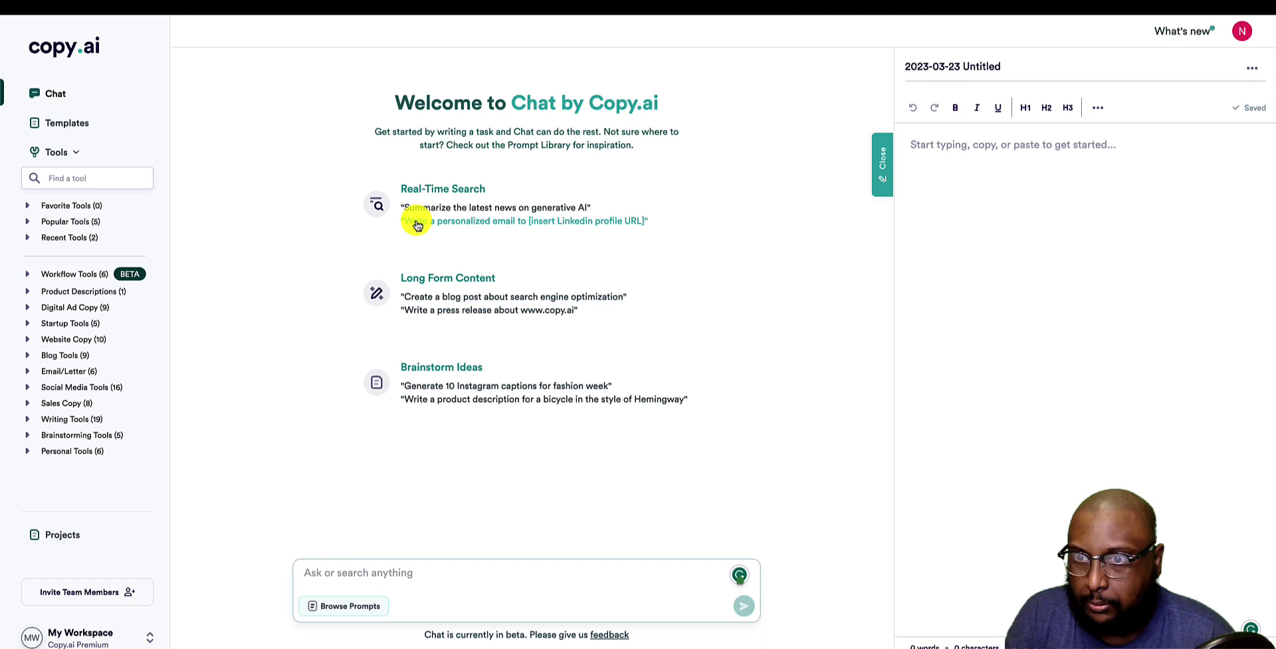
pyautogui.click(418, 222)
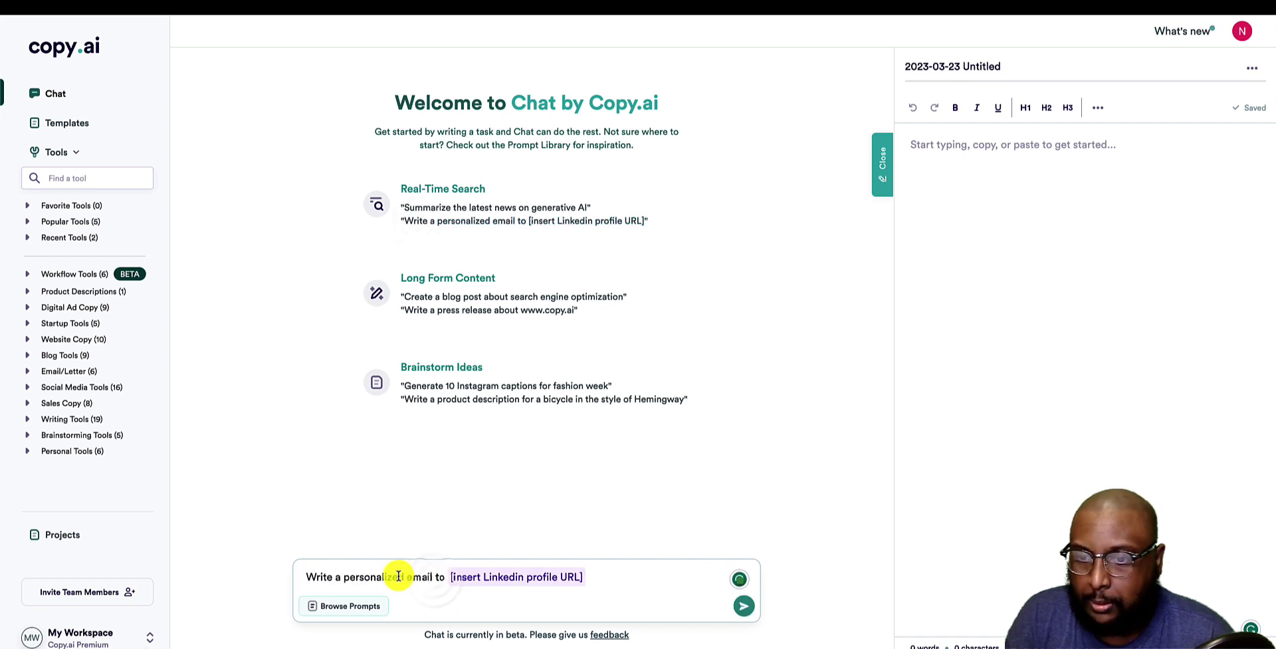
pyautogui.moveTo(432, 577); pyautogui.dragTo(344, 577)
pyautogui.write('summary')
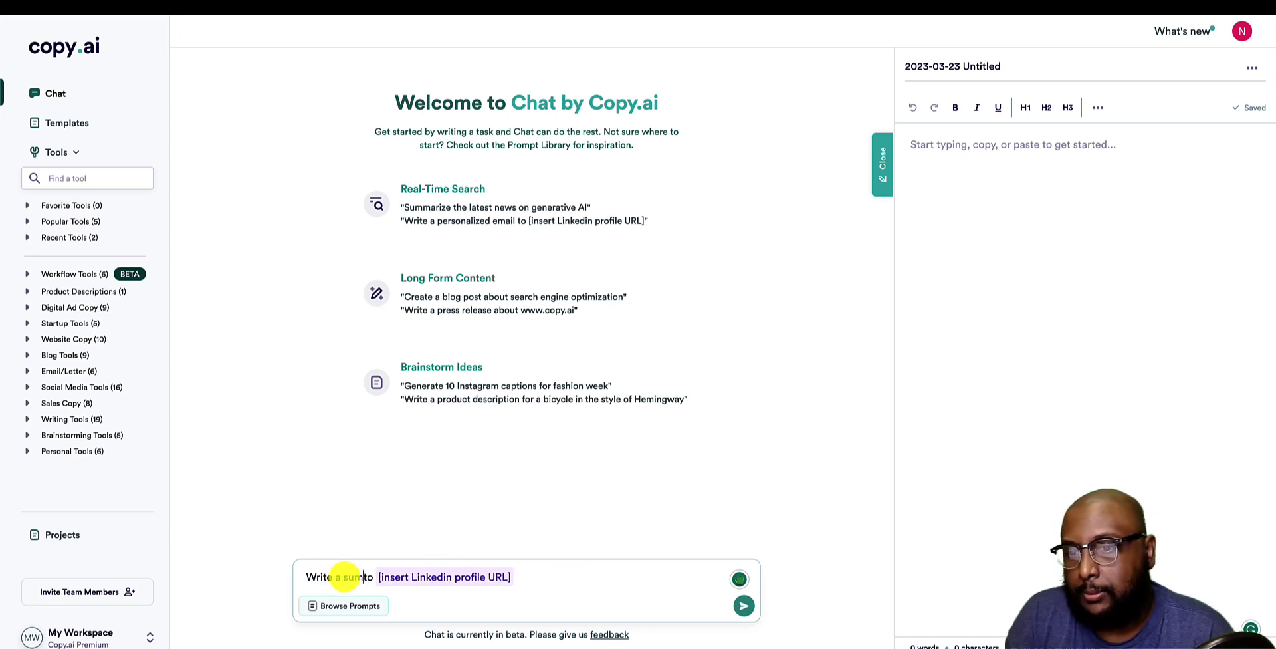
pyautogui.write(' on')
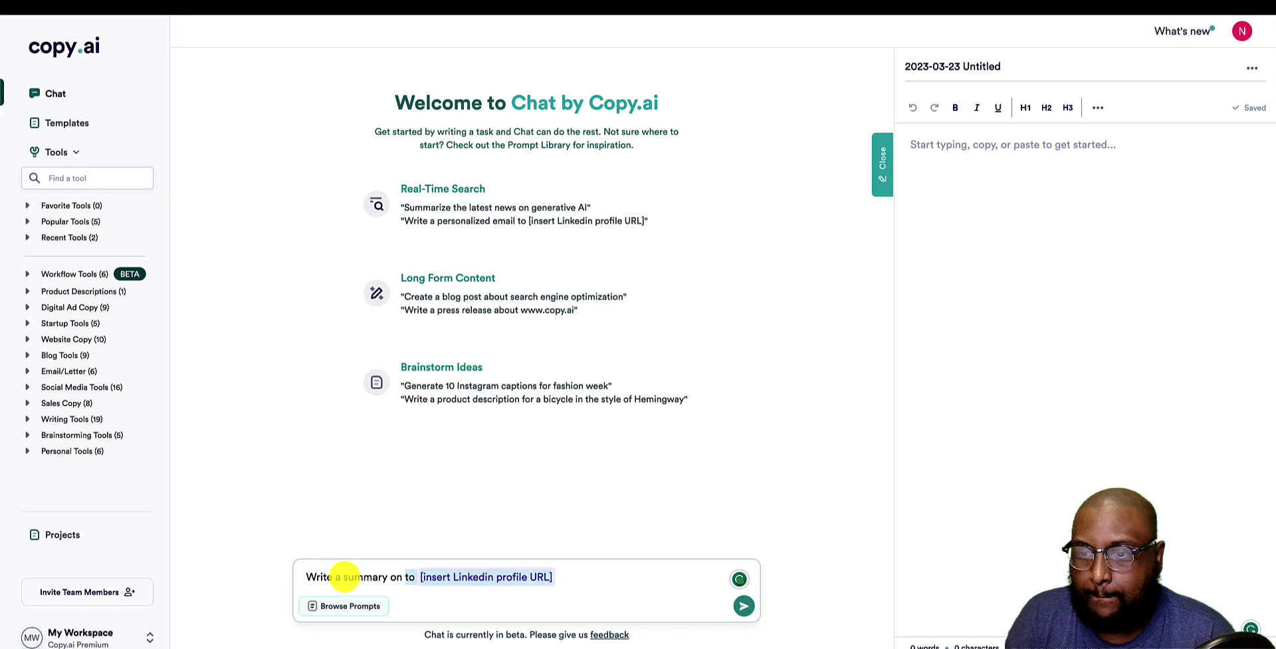
pyautogui.press('BackSpace')
pyautogui.write('https')
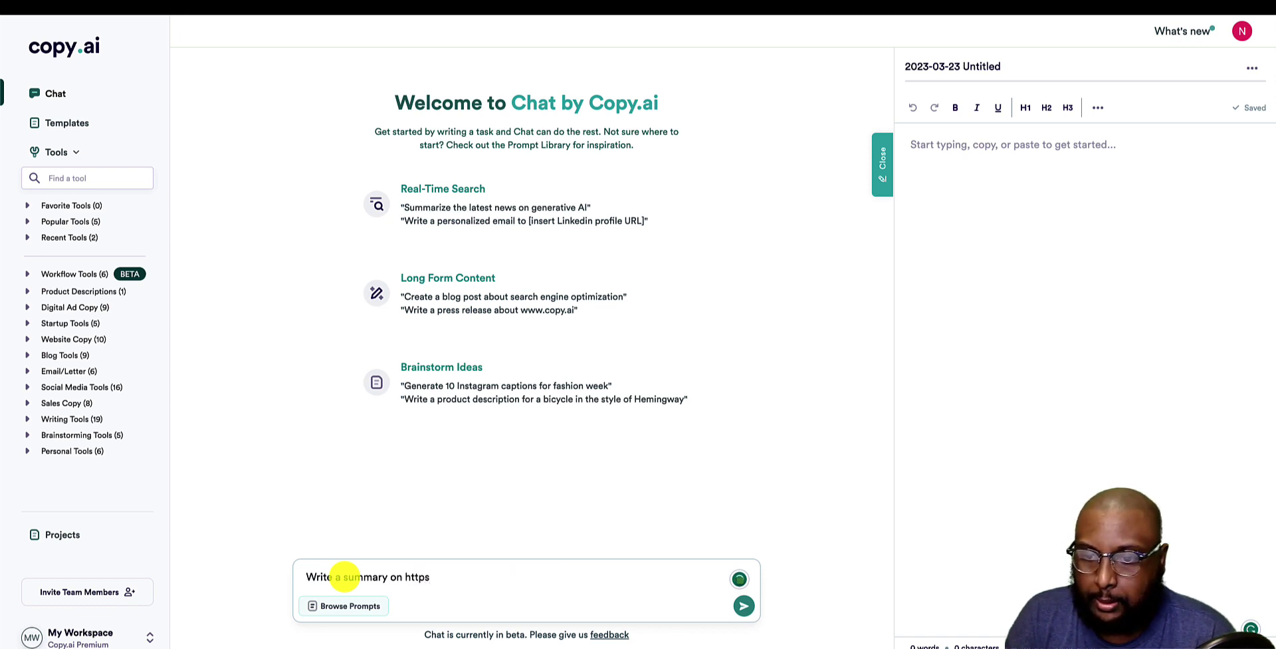
pyautogui.write('://c')
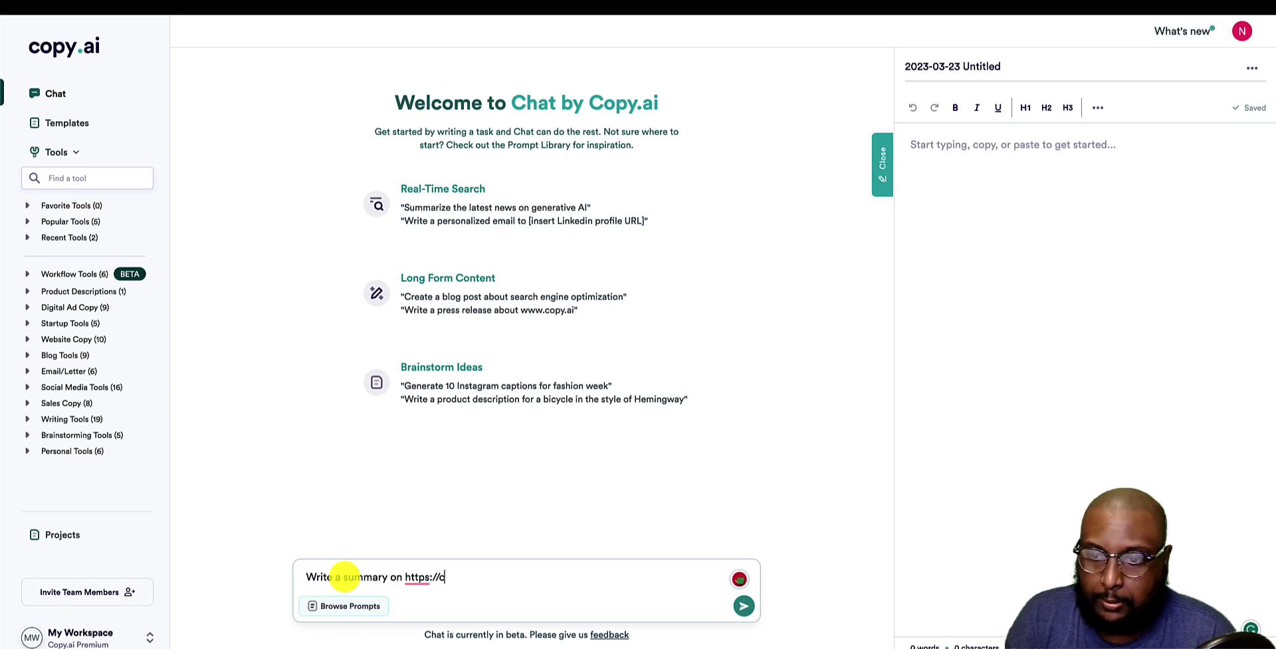
pyautogui.write('opyai.')
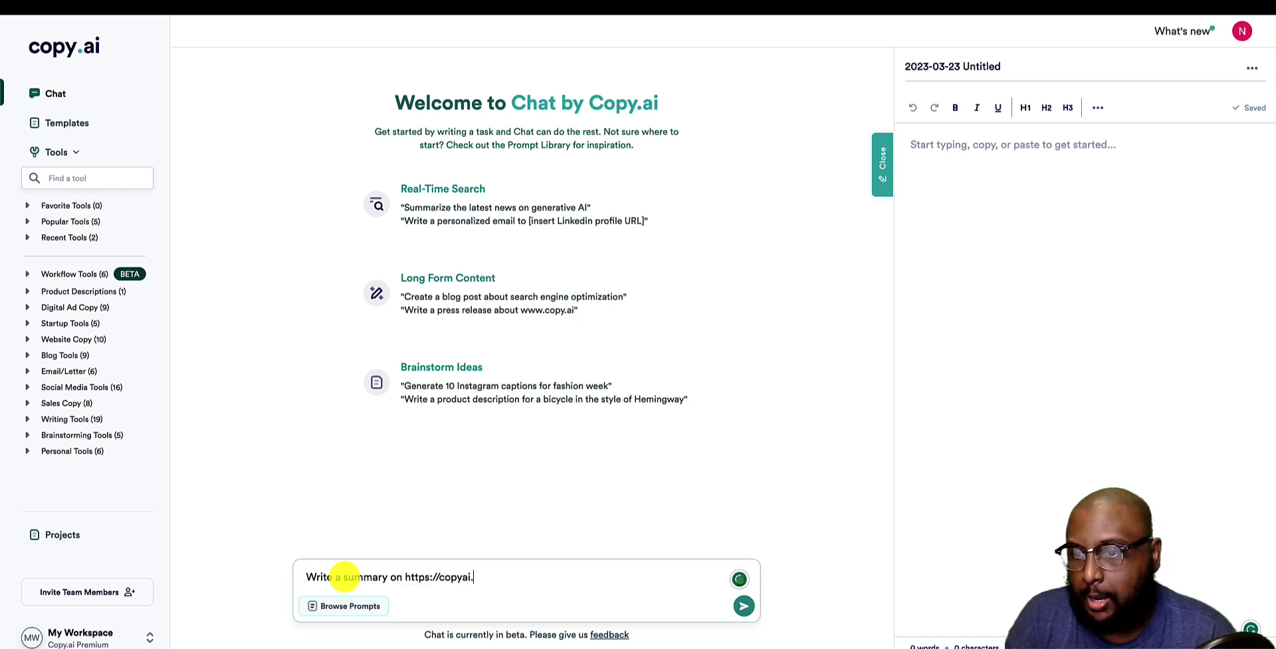
pyautogui.press('BackSpace')
pyautogui.press('BackSpace')
pyautogui.press('BackSpace')
pyautogui.write('.ai')
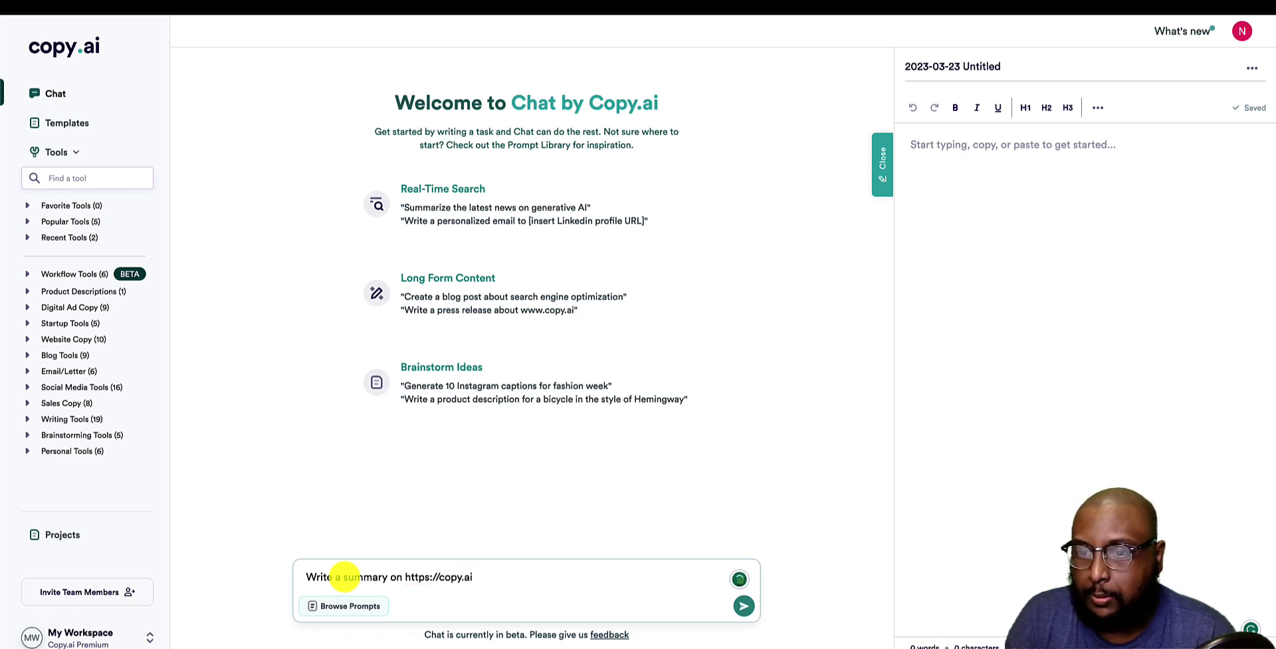
pyautogui.press('Return')
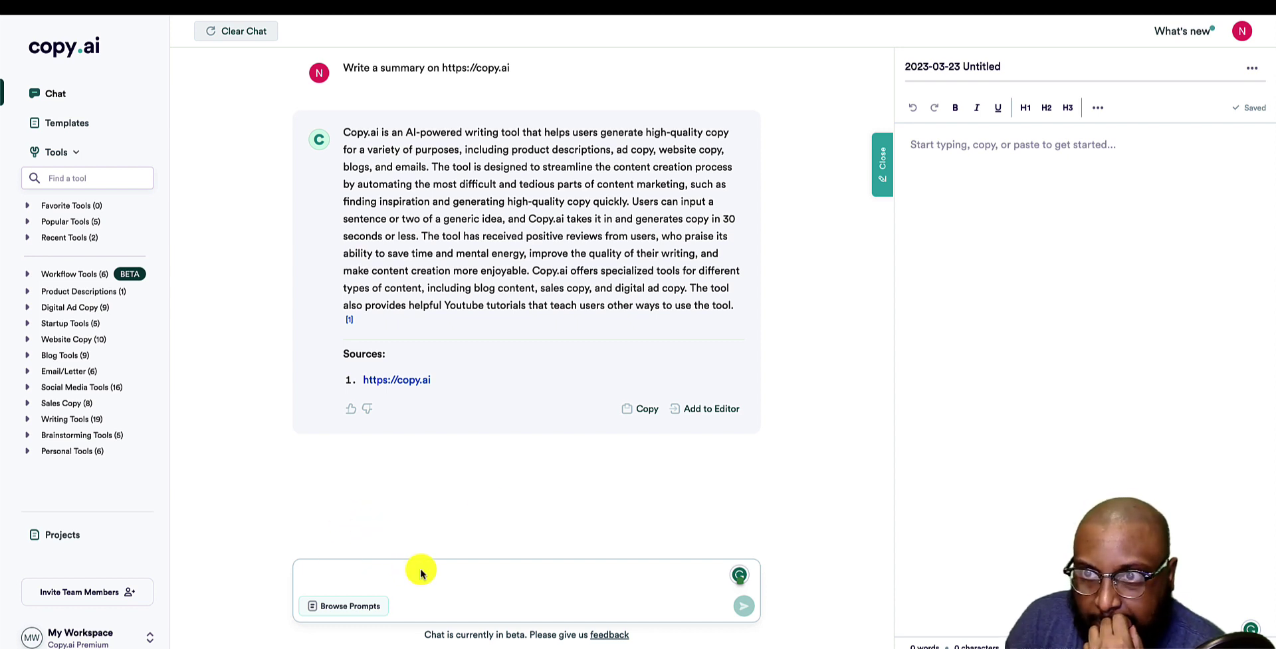
pyautogui.tripleClick(397, 69)
pyautogui.hotkey('ctrl', 'c')
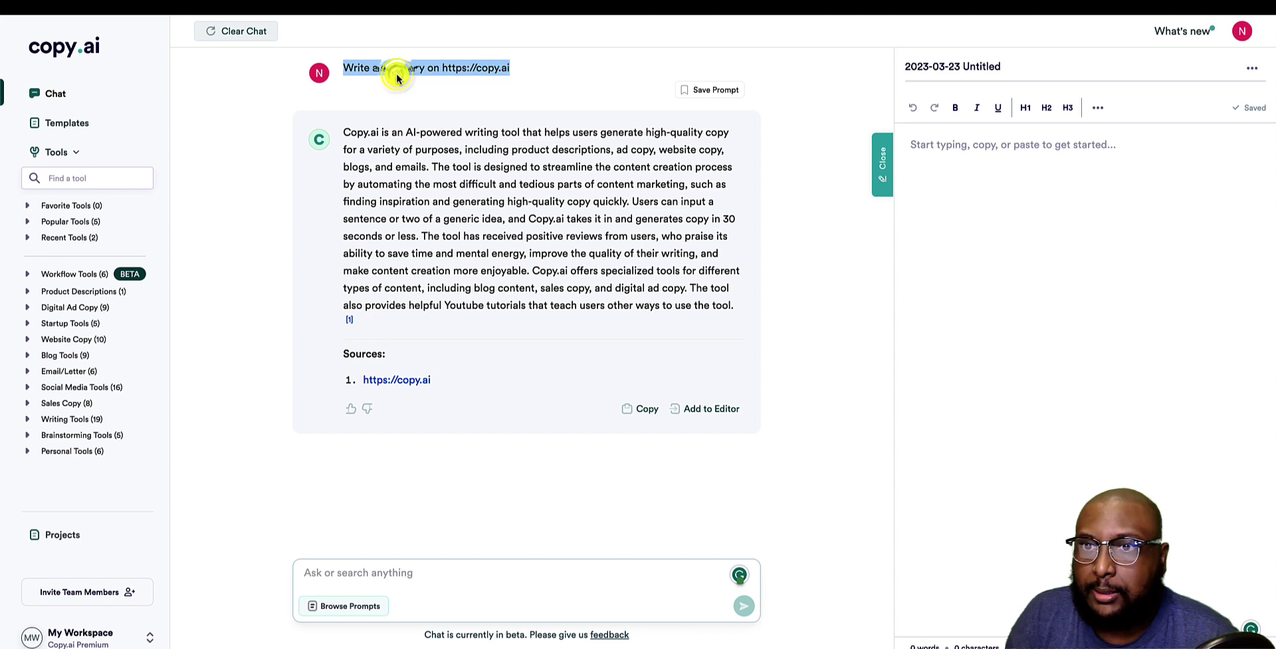
pyautogui.click(414, 571)
pyautogui.hotkey('ctrl', 'v')
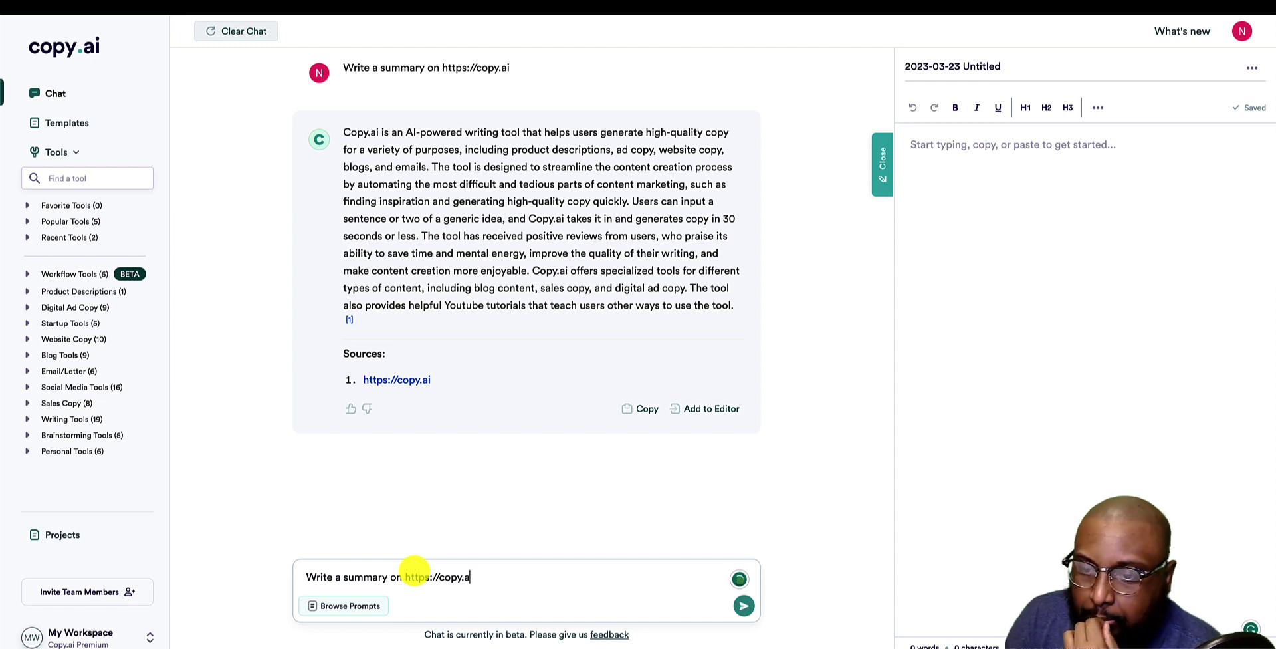
pyautogui.press('BackSpace')
pyautogui.press('BackSpace')
pyautogui.press('BackSpace')
pyautogui.press('BackSpace')
pyautogui.press('BackSpace')
pyautogui.press('BackSpace')
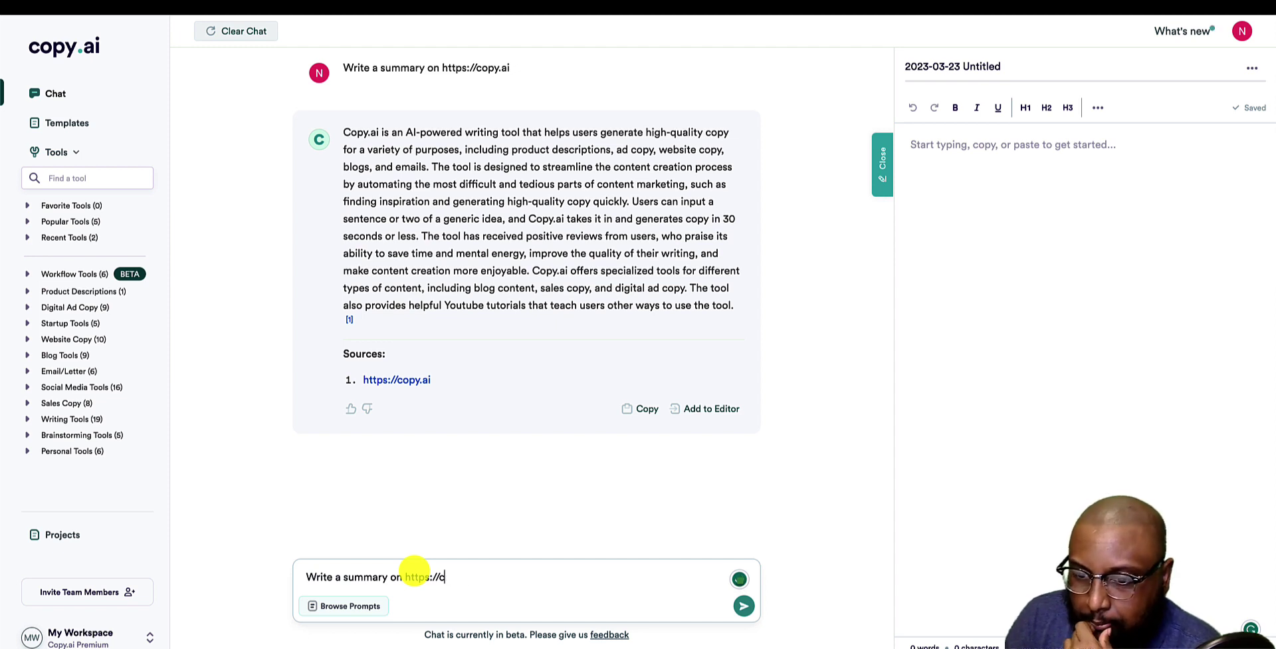
pyautogui.write('longs')
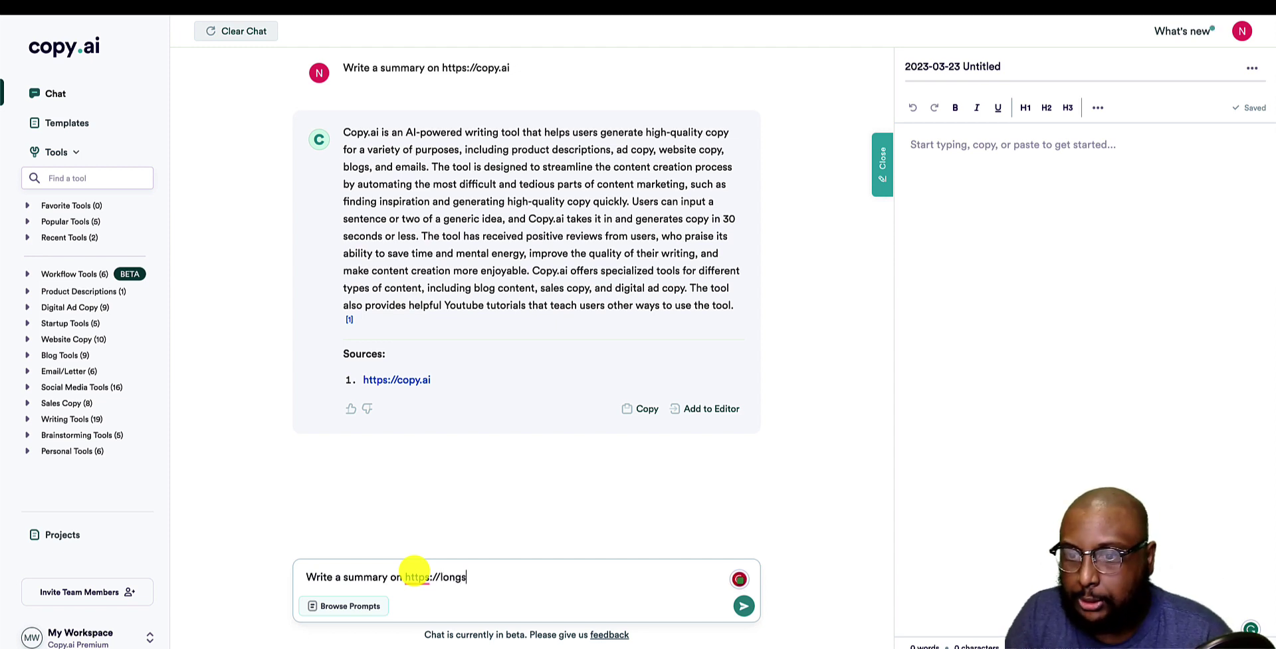
pyautogui.write('hot.ai')
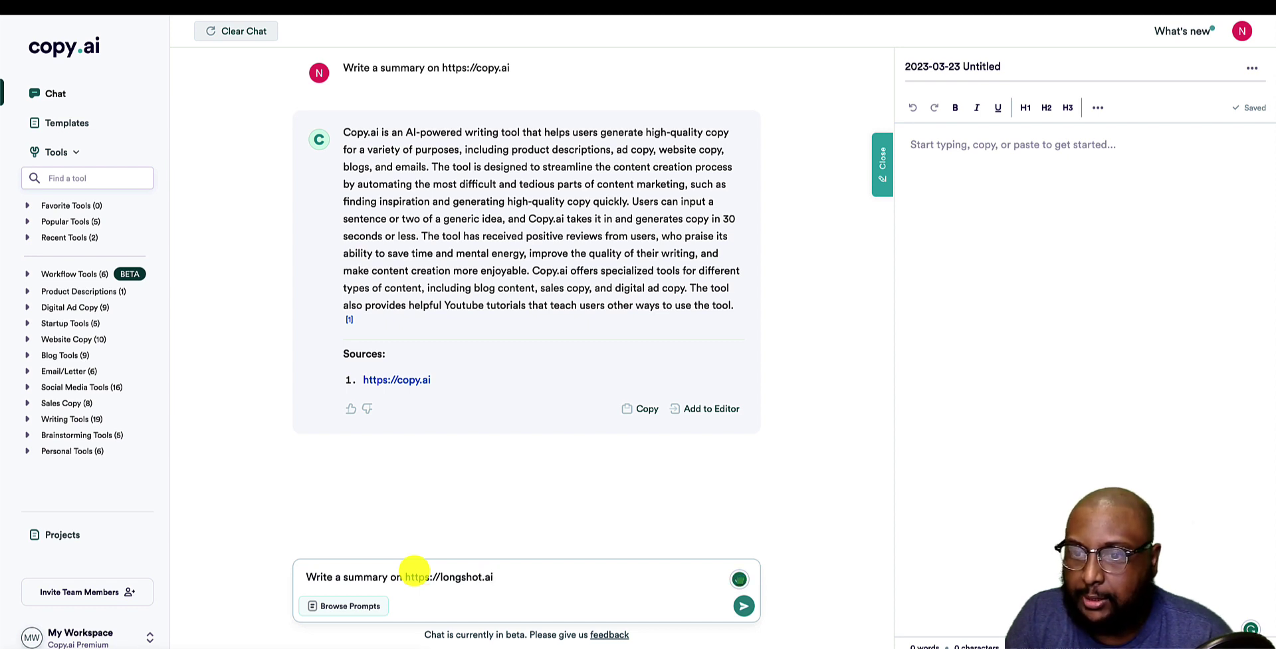
pyautogui.press('Return')
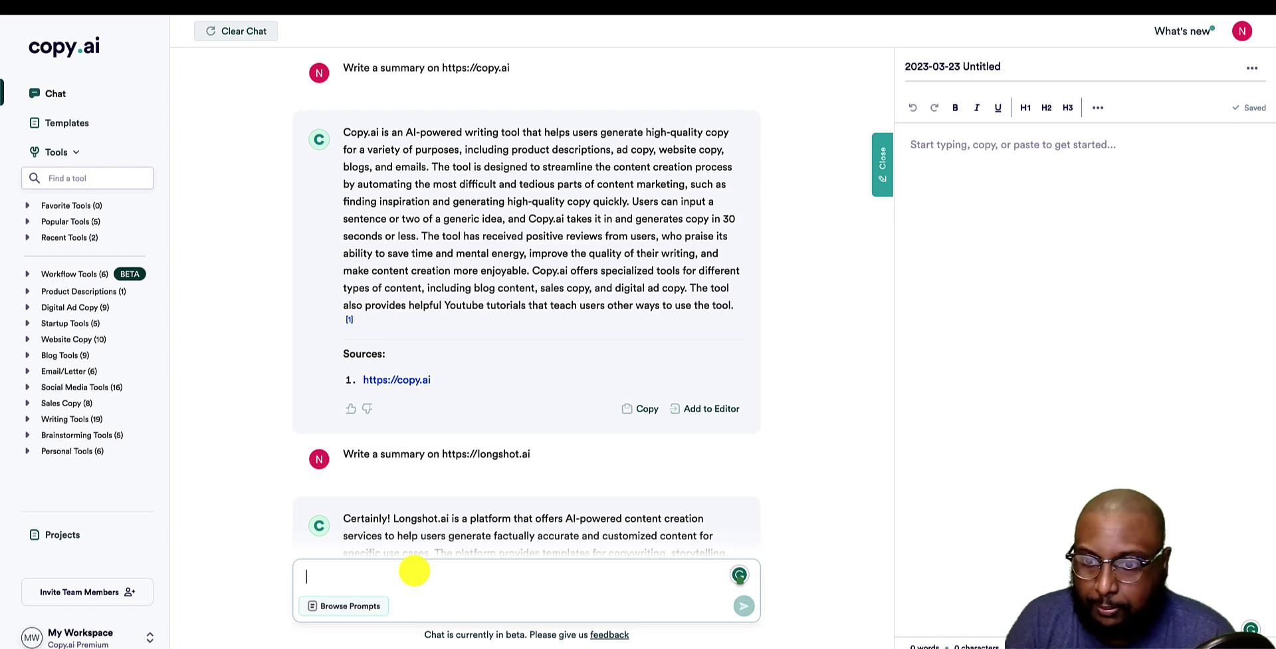
pyautogui.scroll(-5, 466, 345)
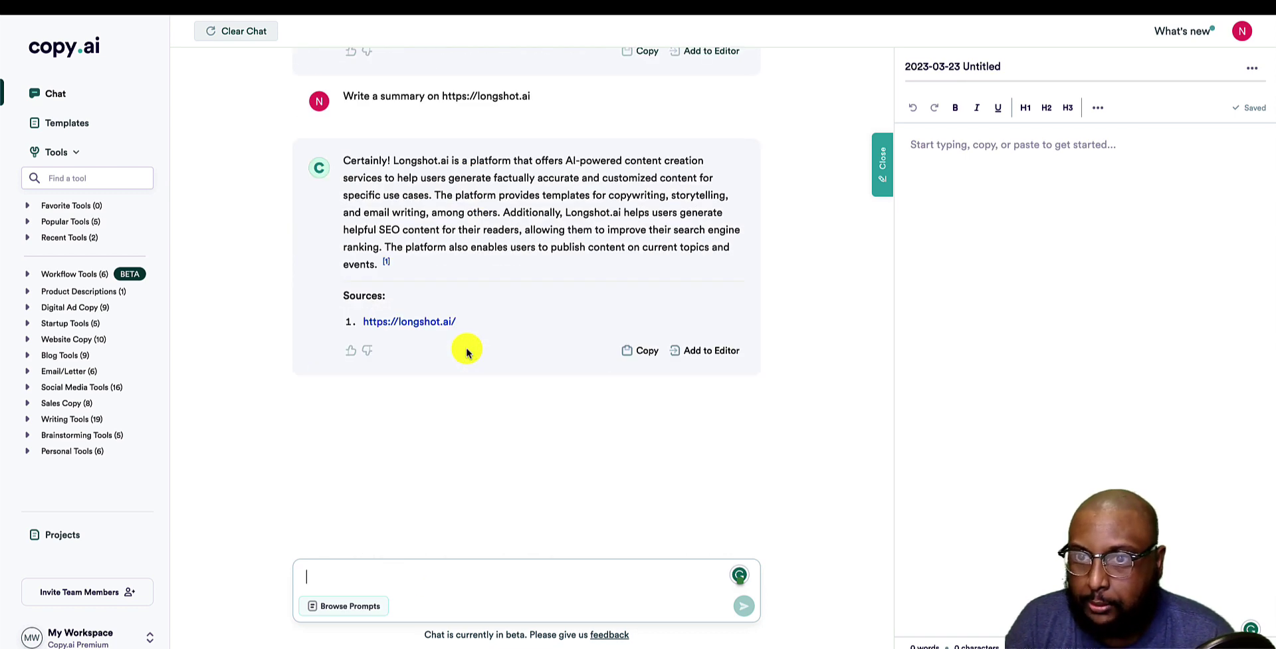
pyautogui.scroll(1, 467, 351)
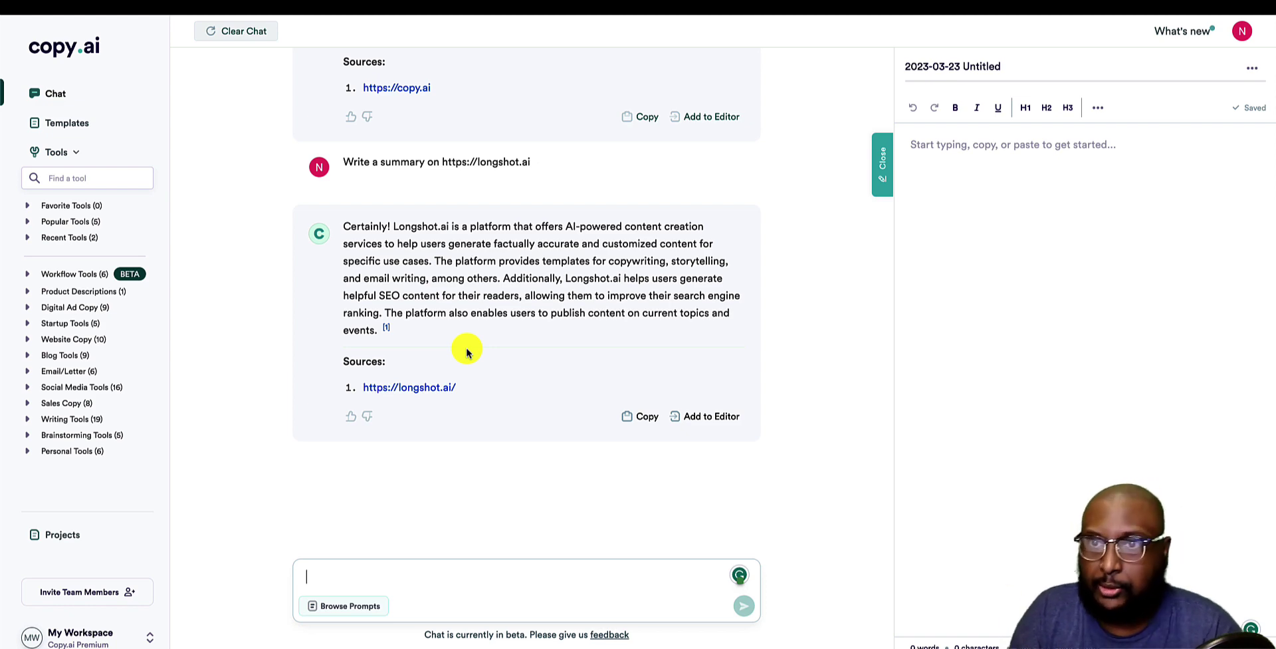
pyautogui.scroll(4, 467, 351)
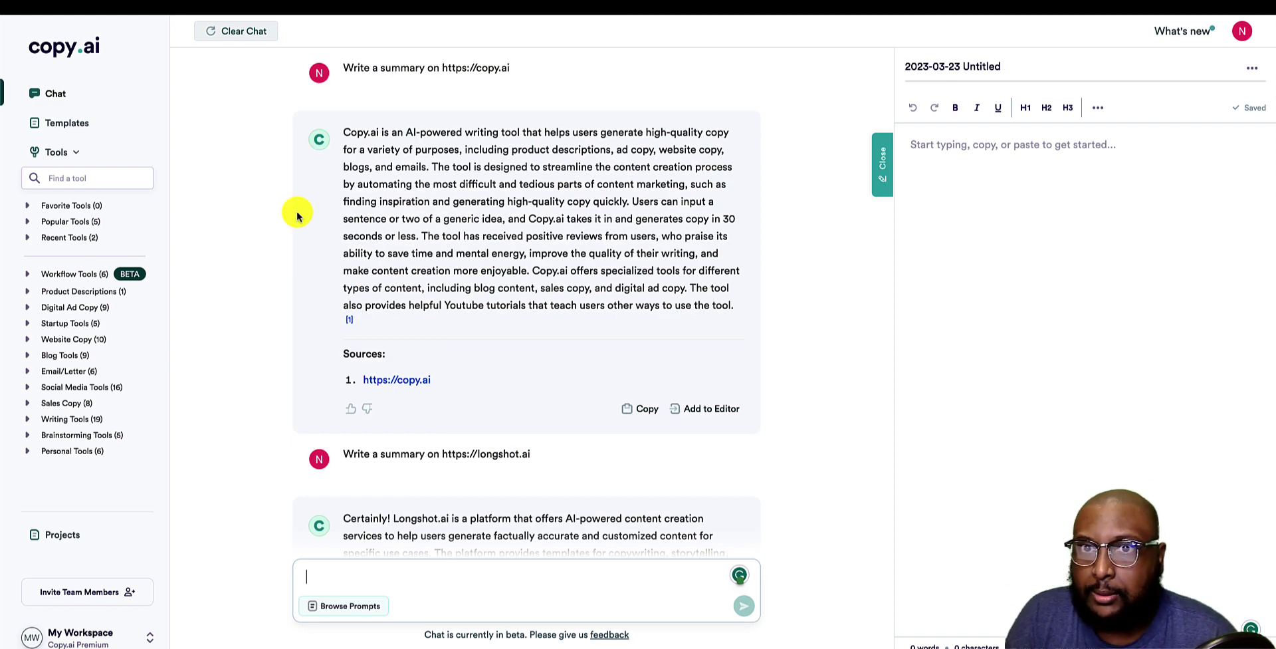
# Start a fresh chat and send the 'Generate 10 Instagram captions for fashion week' example.
pyautogui.click(247, 29)
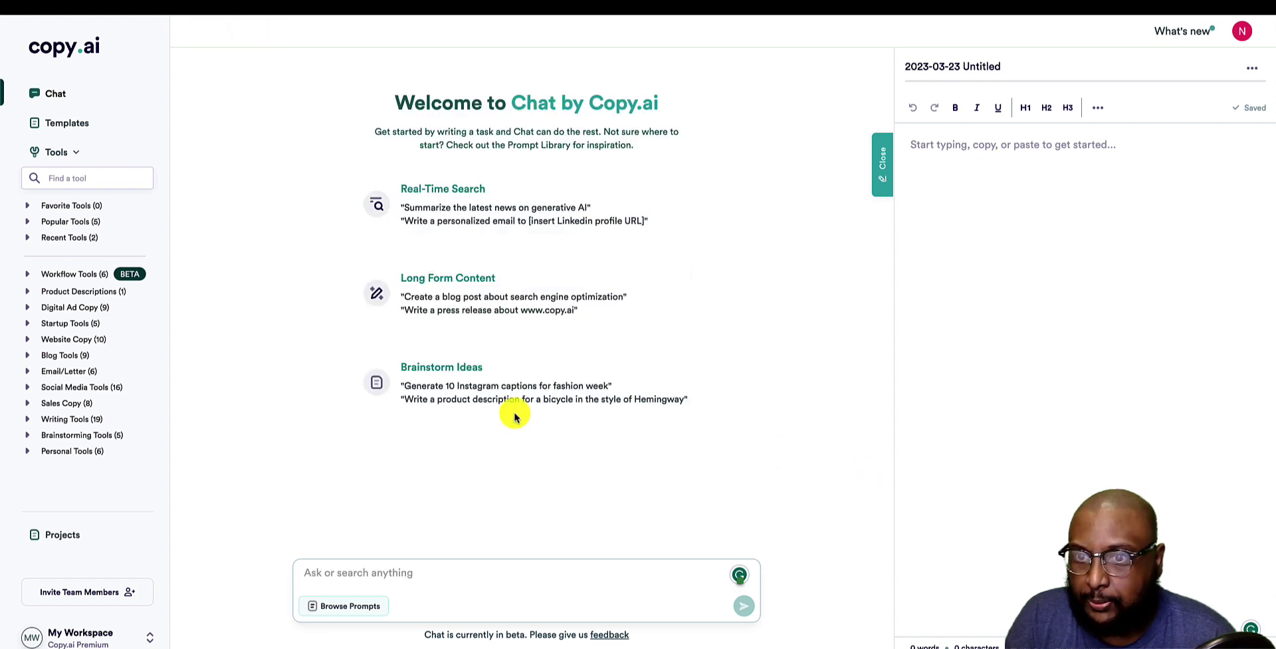
pyautogui.click(436, 392)
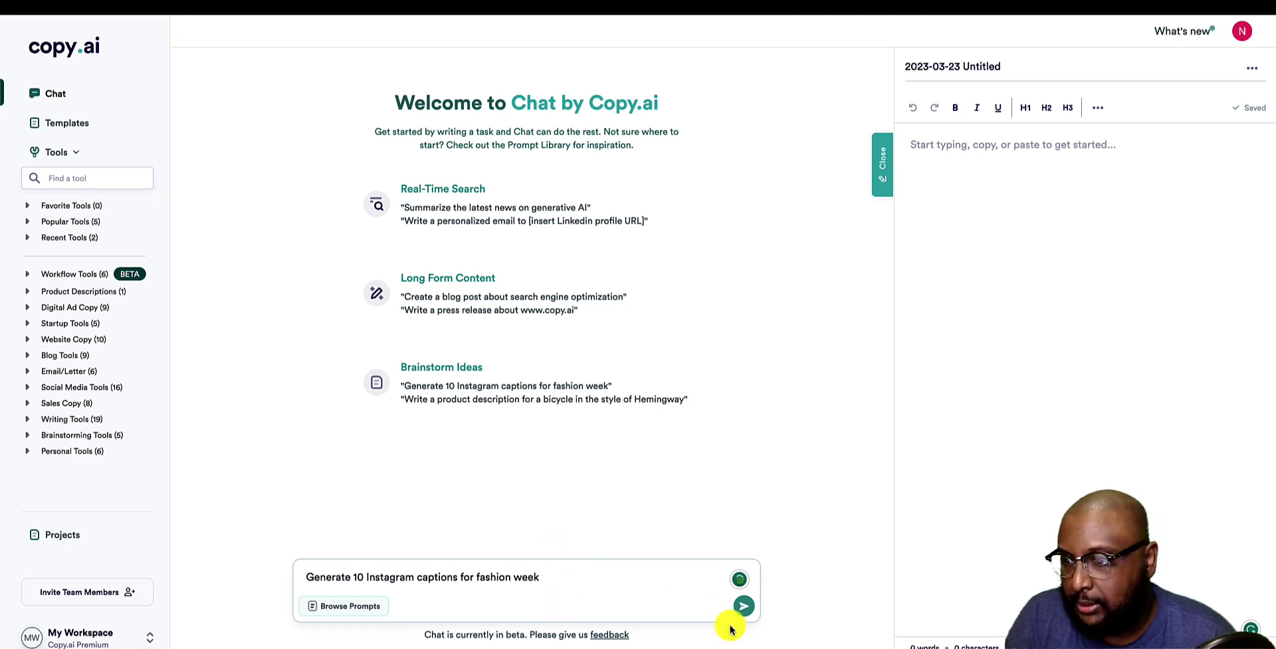
pyautogui.click(744, 606)
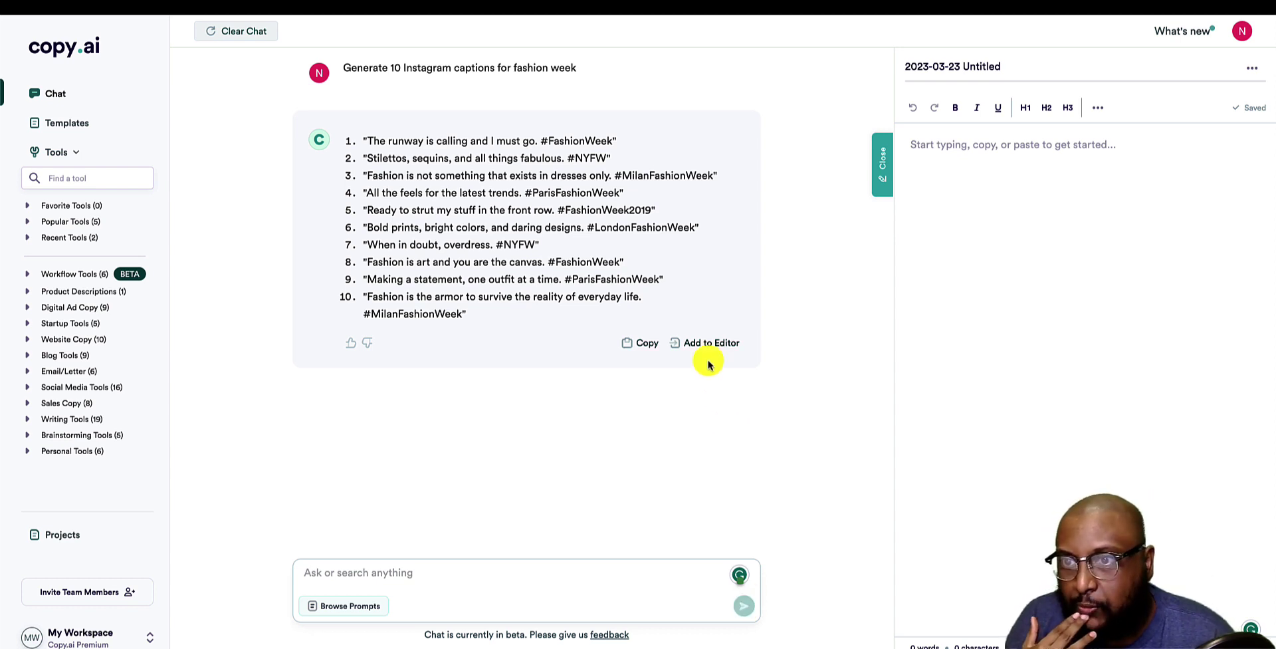
pyautogui.moveTo(652, 214); pyautogui.dragTo(558, 208)
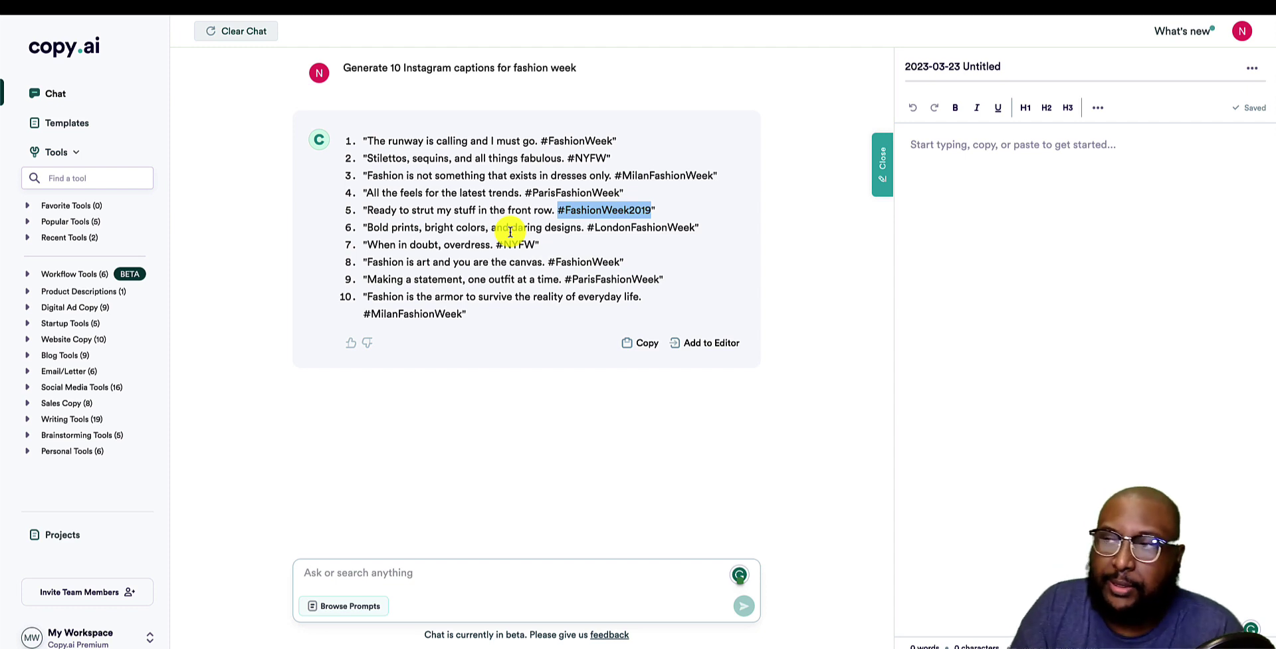
# Clear the captions conversation and open the prompt library's custom prompts.
pyautogui.click(225, 33)
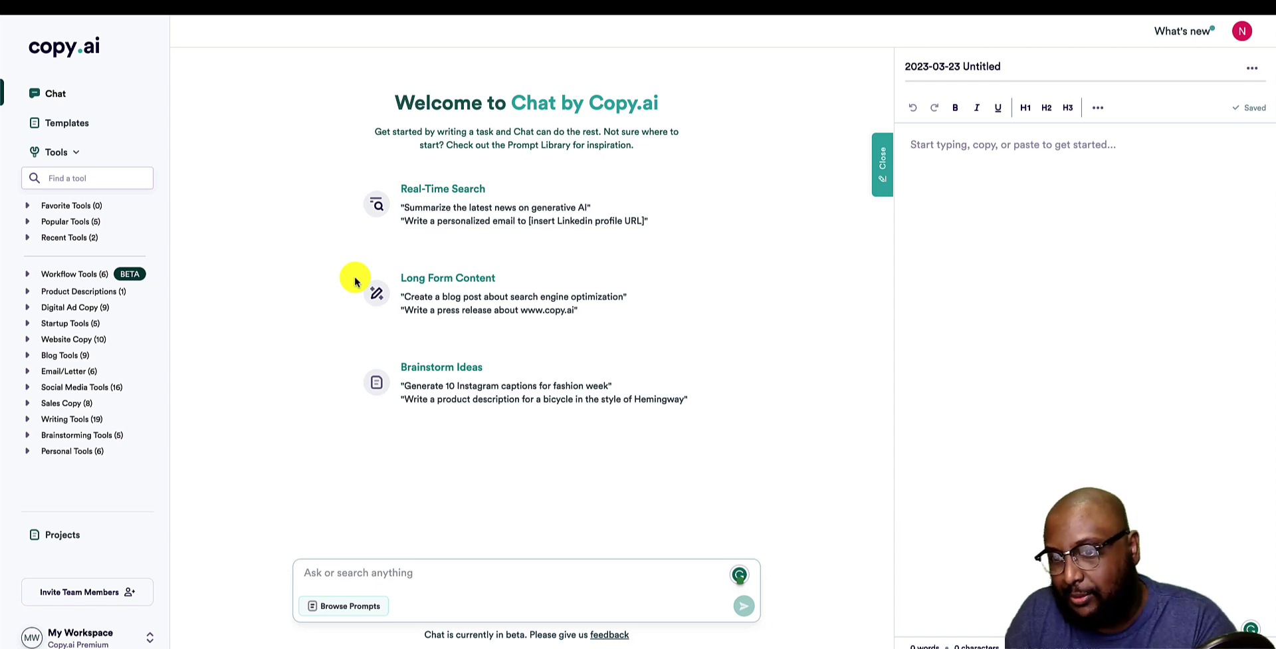
pyautogui.click(355, 606)
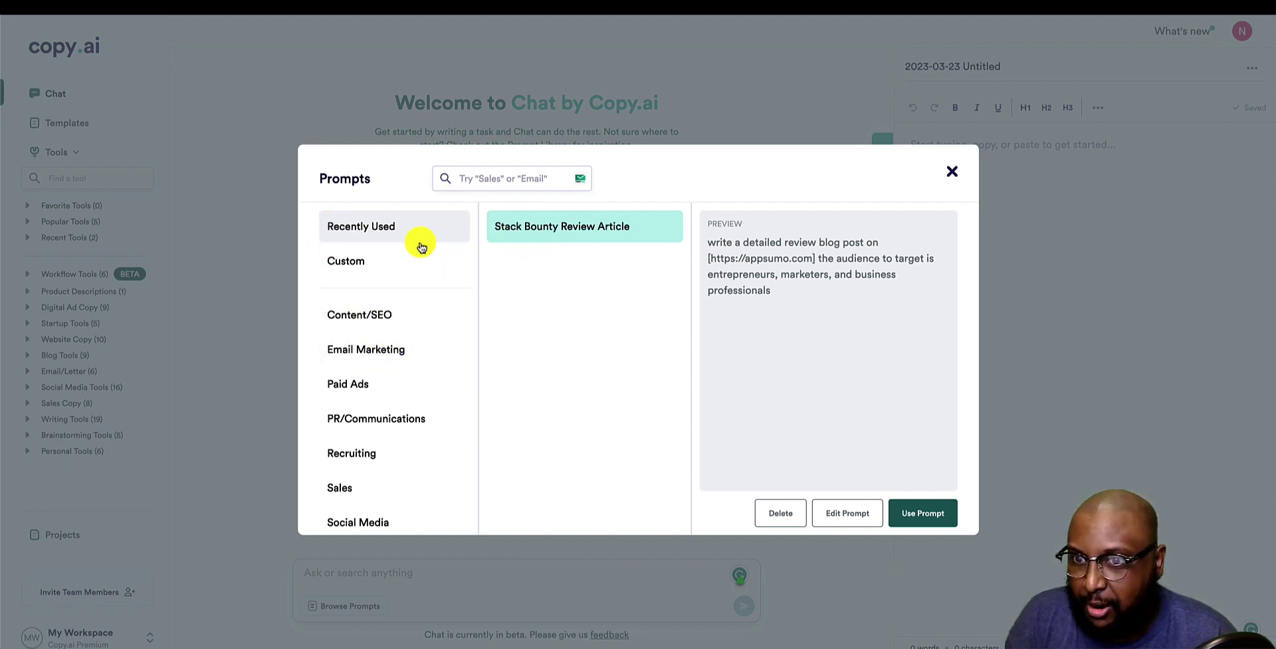
pyautogui.click(388, 260)
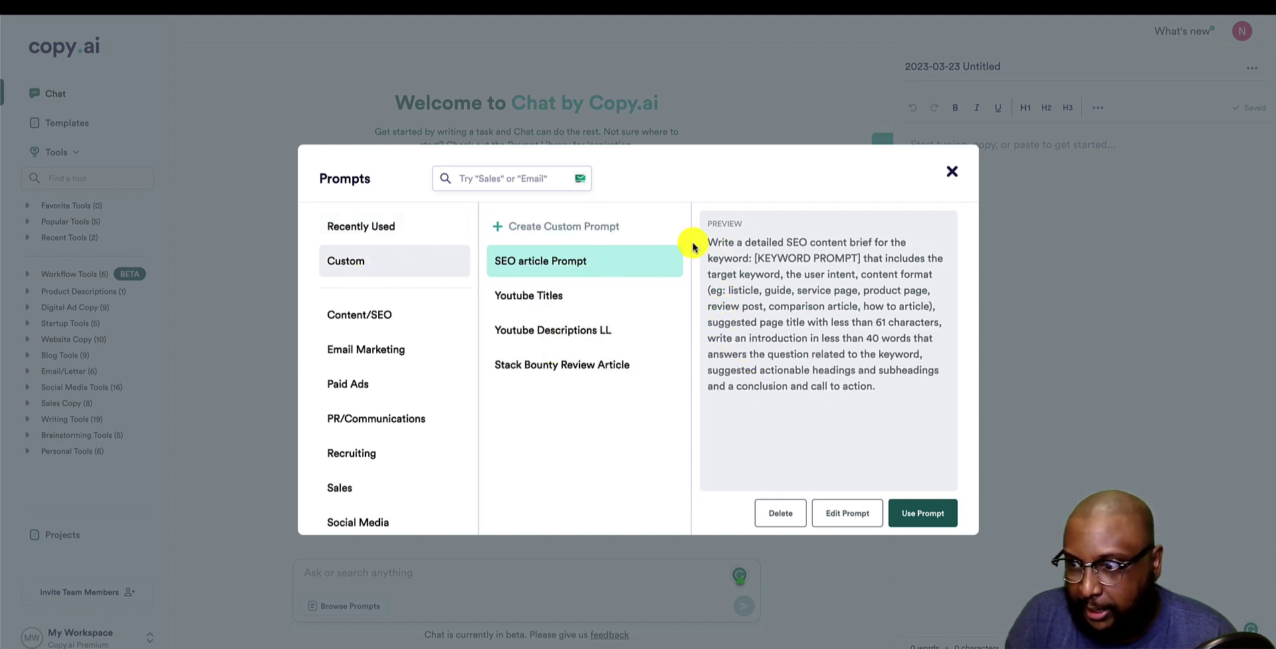
# Browse the Content/SEO prompts and preview the Article Generator template.
pyautogui.click(327, 330)
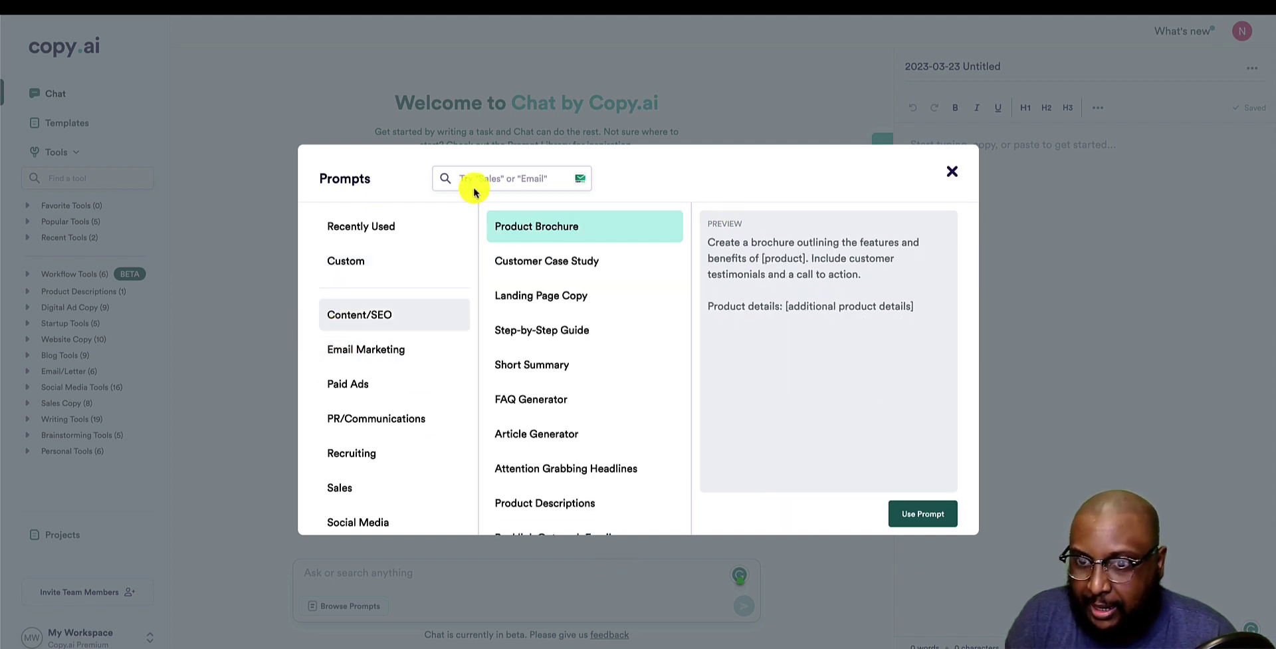
pyautogui.scroll(-1, 417, 384)
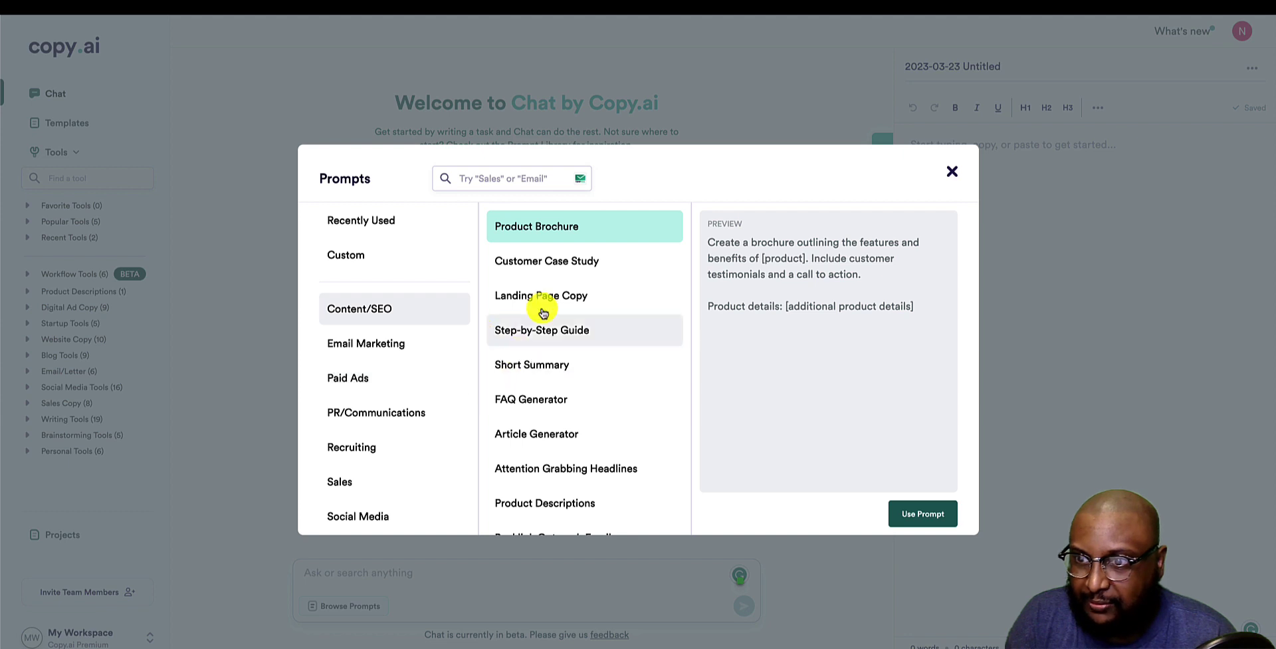
pyautogui.scroll(-1, 555, 287)
pyautogui.scroll(-3, 555, 287)
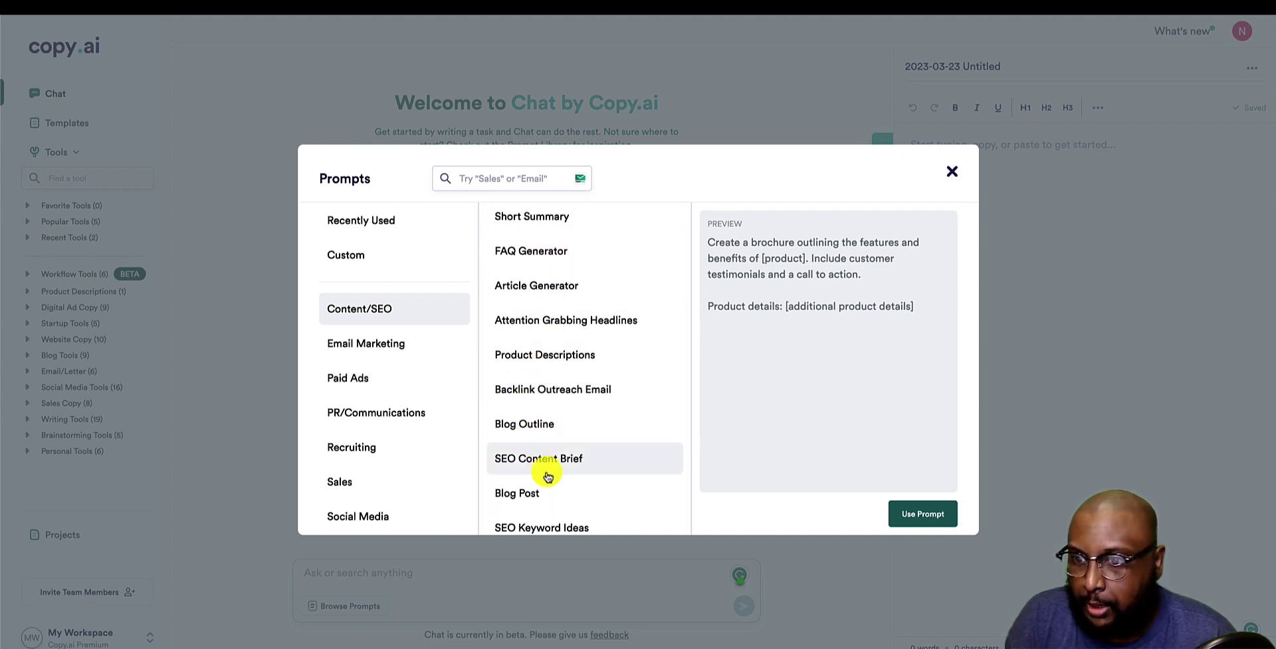
pyautogui.scroll(-1, 563, 516)
pyautogui.click(563, 517)
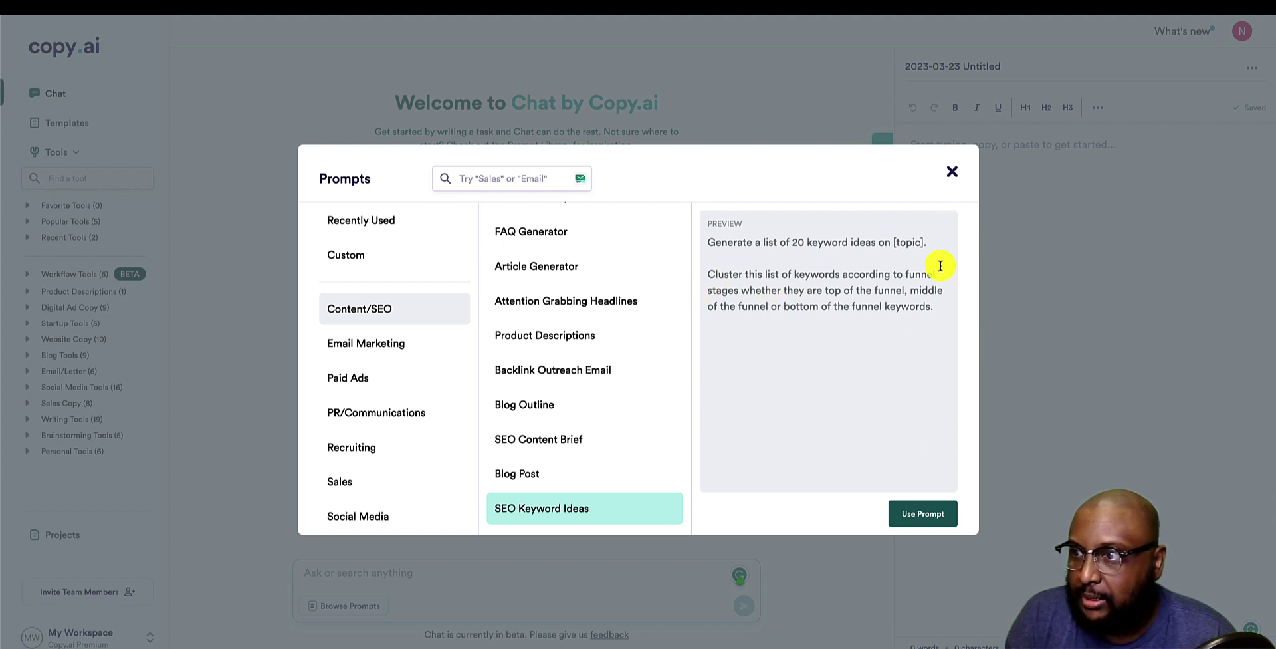
pyautogui.scroll(2, 613, 441)
pyautogui.click(550, 341)
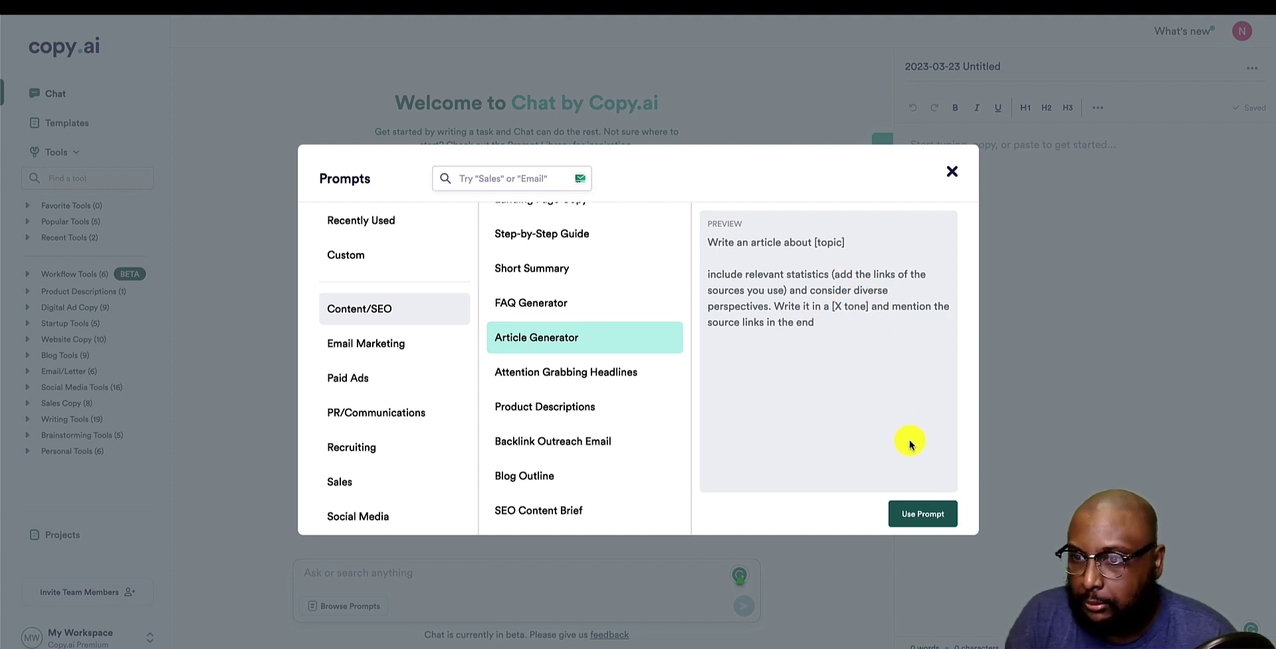
# Send the Article Generator prompt with a politician as topic and 'fox news anchor' tone.
pyautogui.click(922, 513)
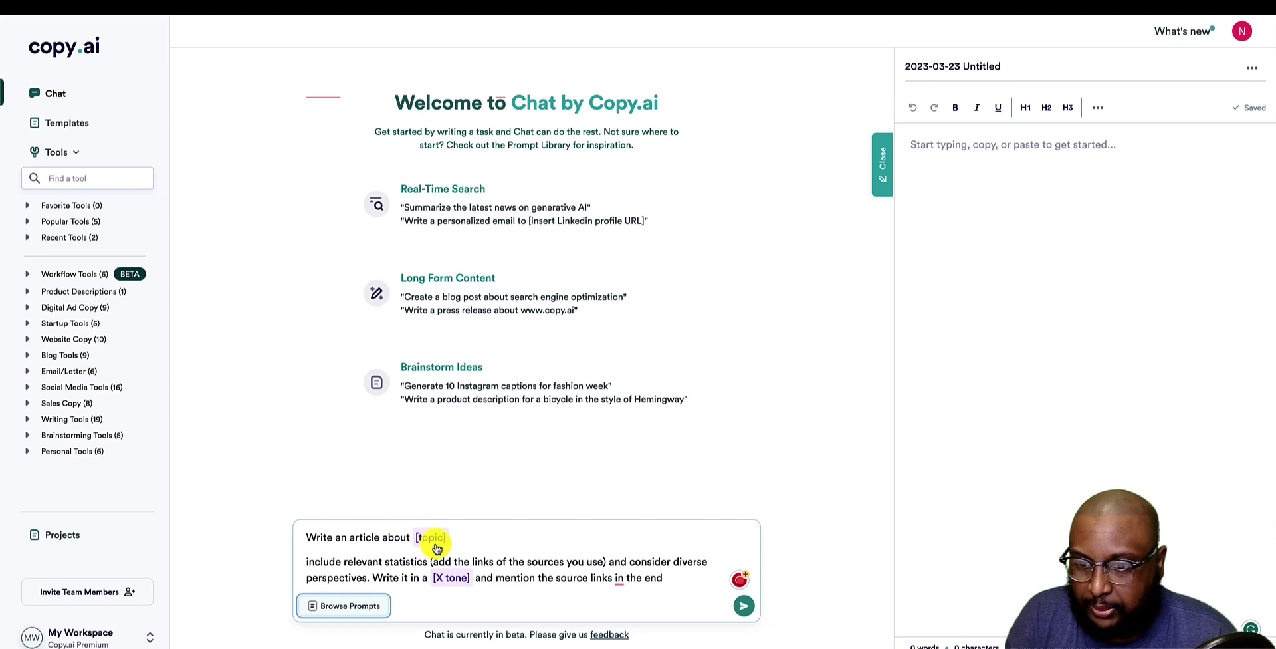
pyautogui.click(447, 541)
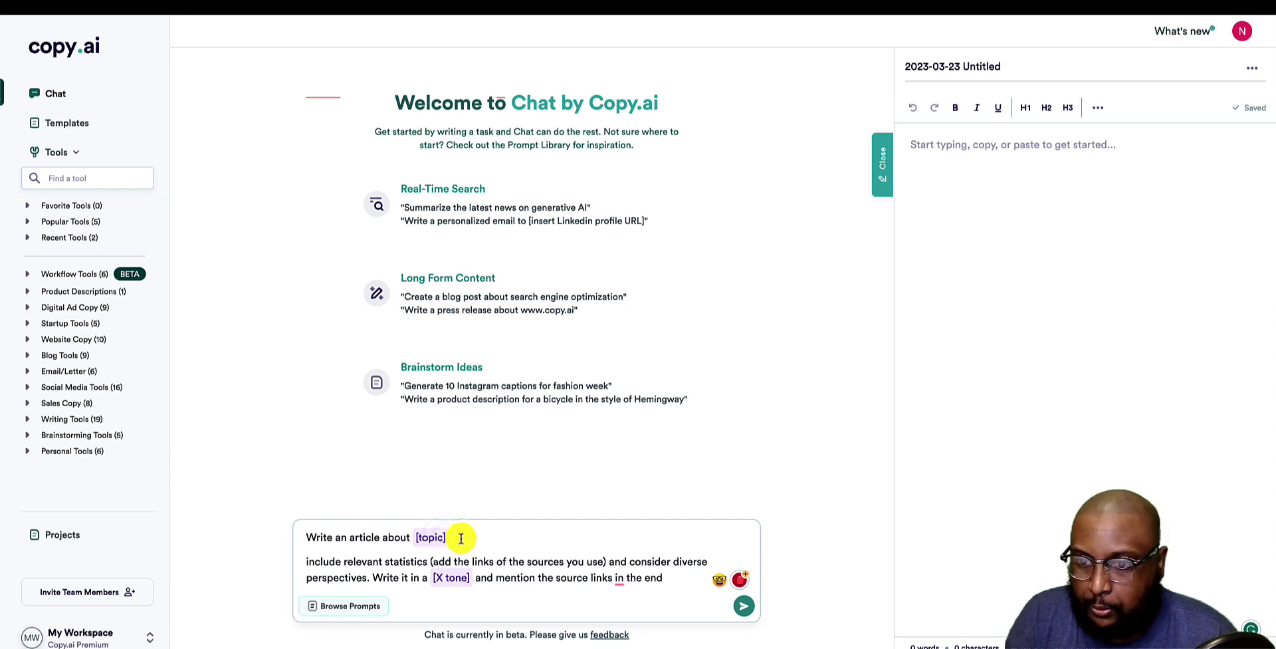
pyautogui.press('BackSpace')
pyautogui.press('BackSpace')
pyautogui.press('BackSpace')
pyautogui.press('BackSpace')
pyautogui.press('BackSpace')
pyautogui.press('BackSpace')
pyautogui.press('BackSpace')
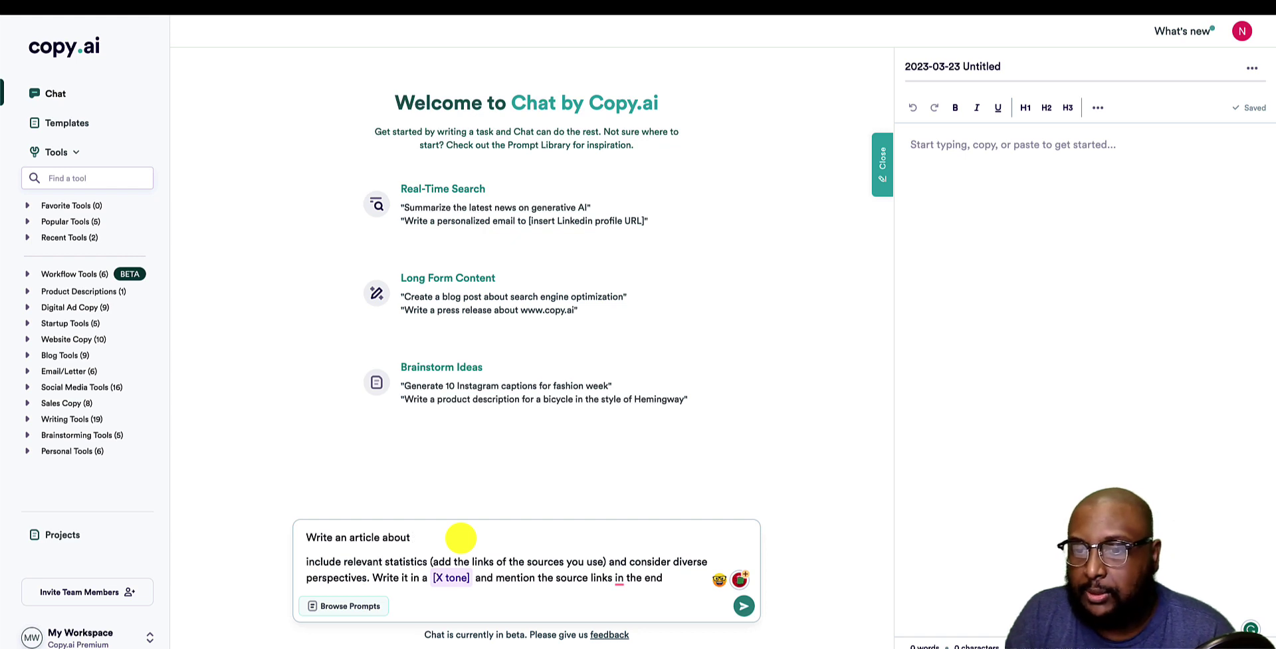
pyautogui.write('Donald Trump')
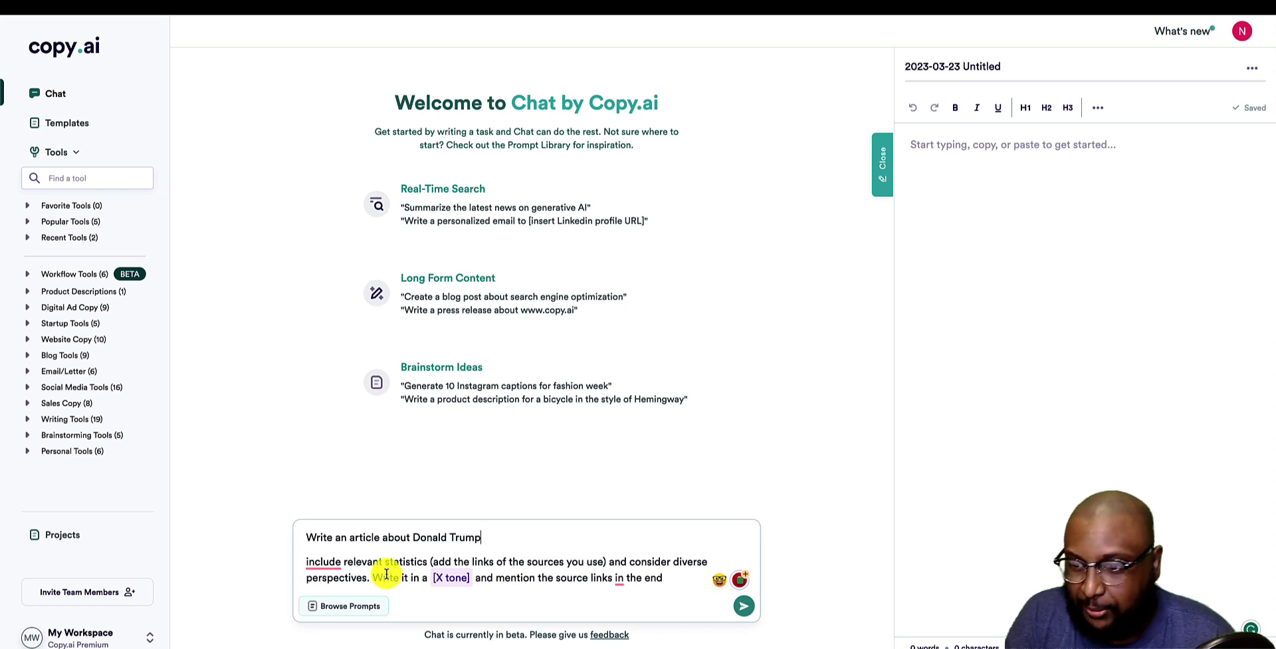
pyautogui.click(470, 580)
pyautogui.press('BackSpace')
pyautogui.press('BackSpace')
pyautogui.press('BackSpace')
pyautogui.press('BackSpace')
pyautogui.press('BackSpace')
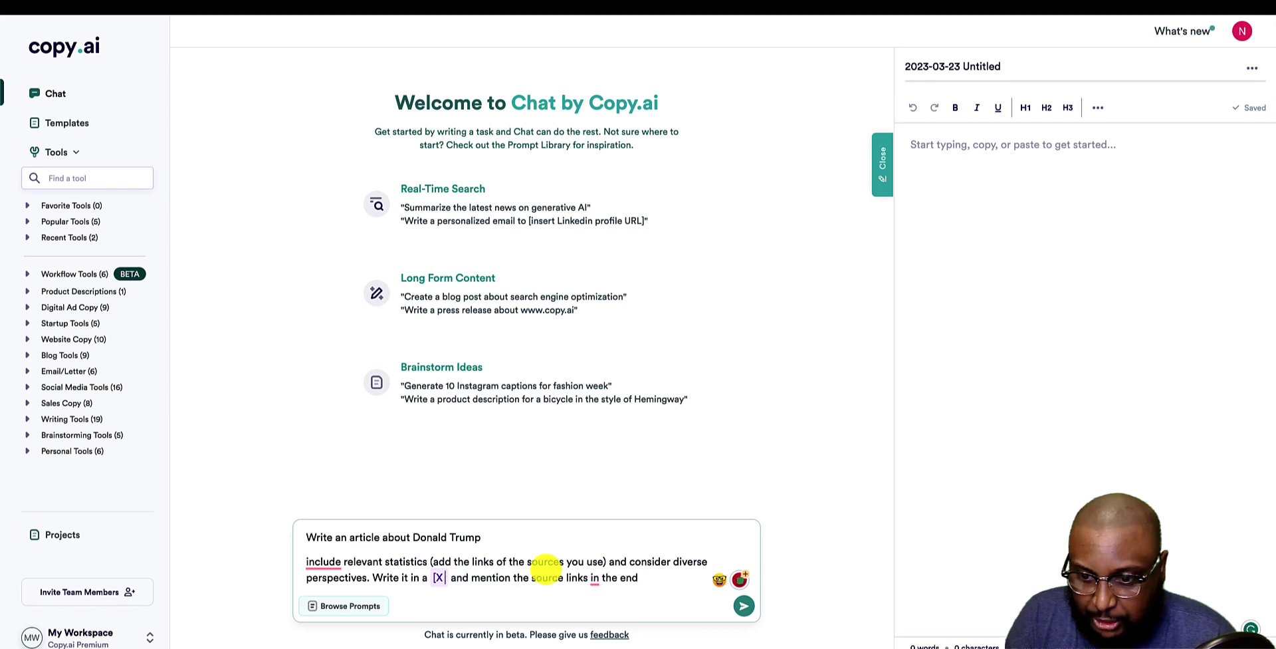
pyautogui.press('BackSpace')
pyautogui.press('BackSpace')
pyautogui.press('BackSpace')
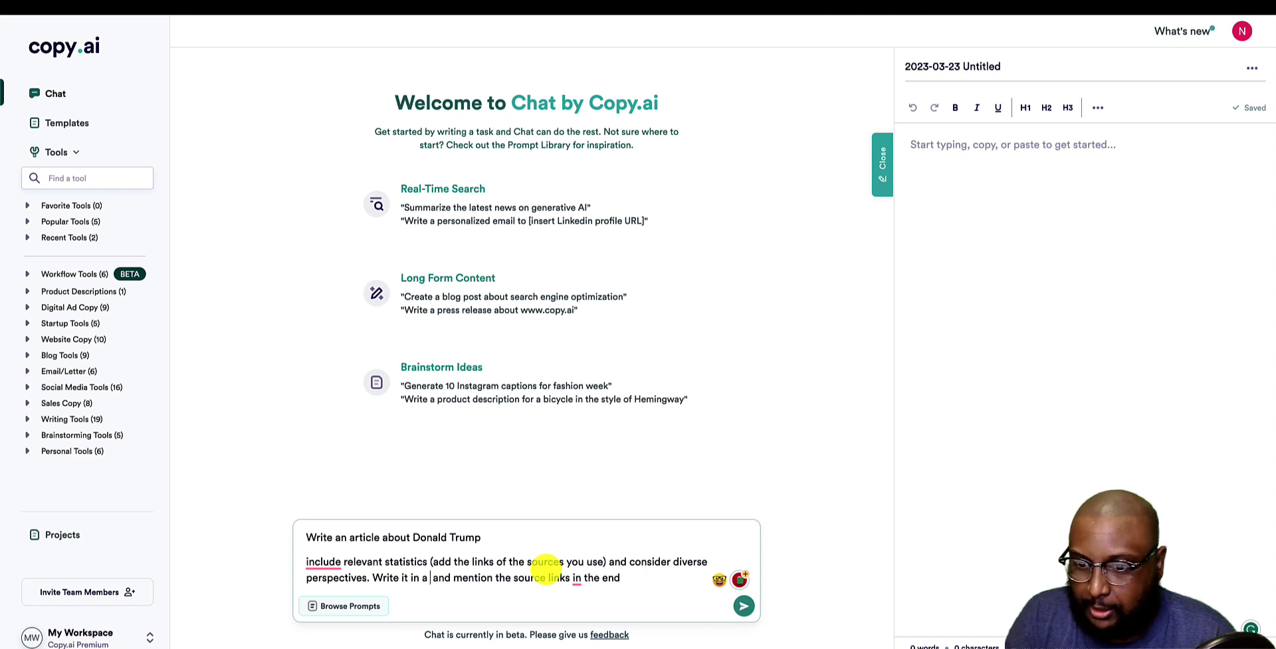
pyautogui.write('fox news a ')
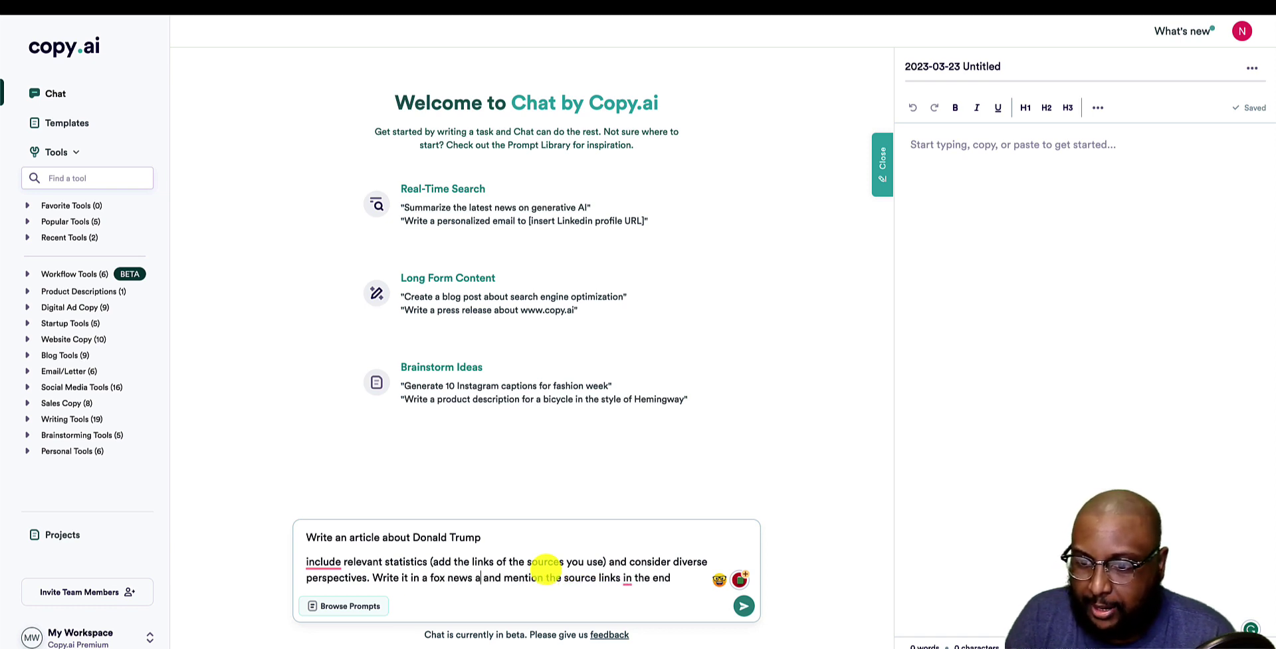
pyautogui.write('nchor')
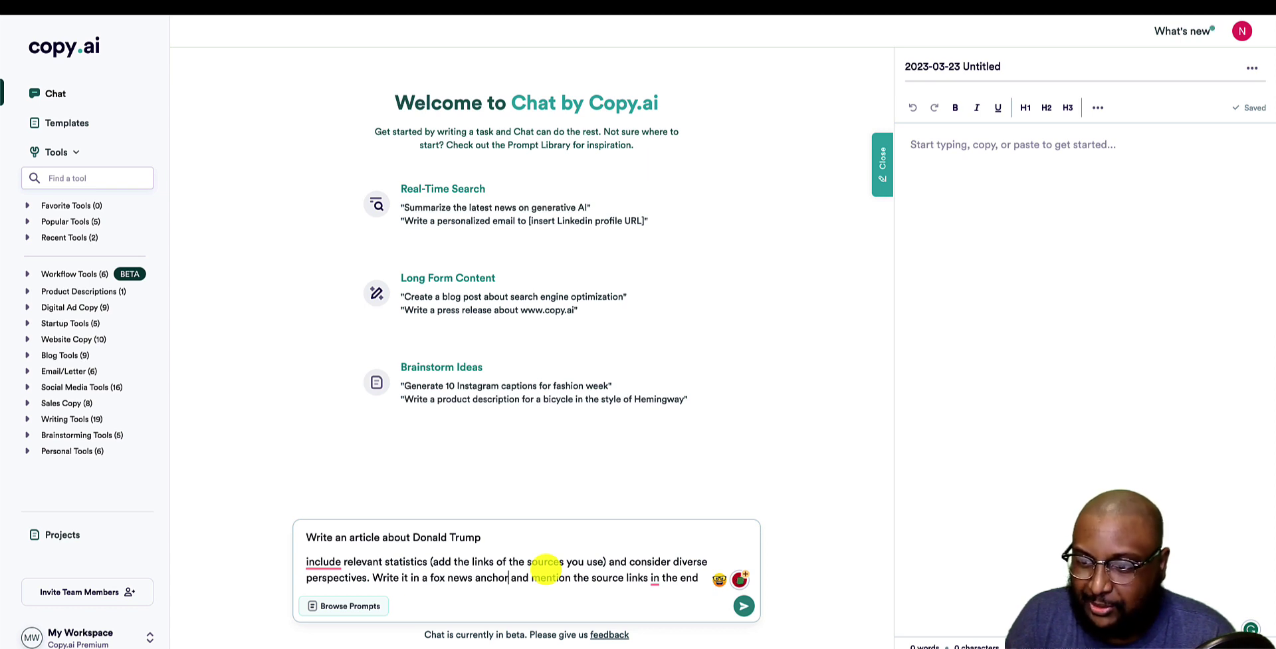
pyautogui.press('Return')
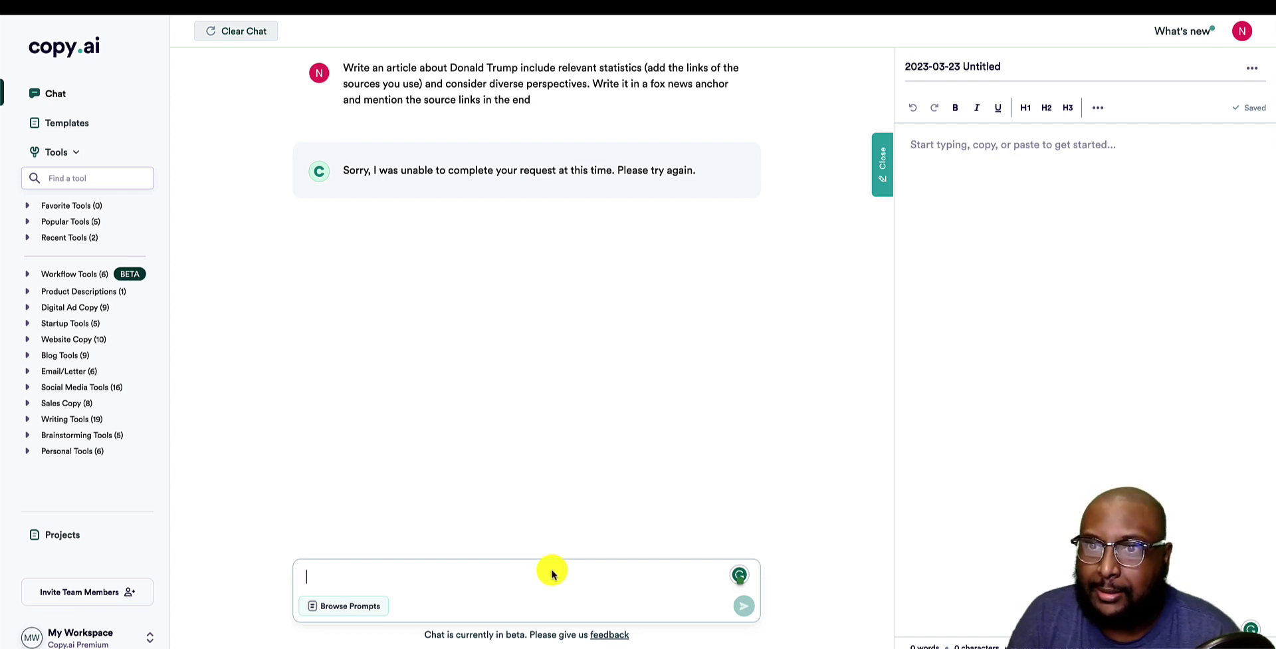
# Copy the previously sent article prompt into the empty message box.
pyautogui.moveTo(347, 170); pyautogui.dragTo(701, 238)
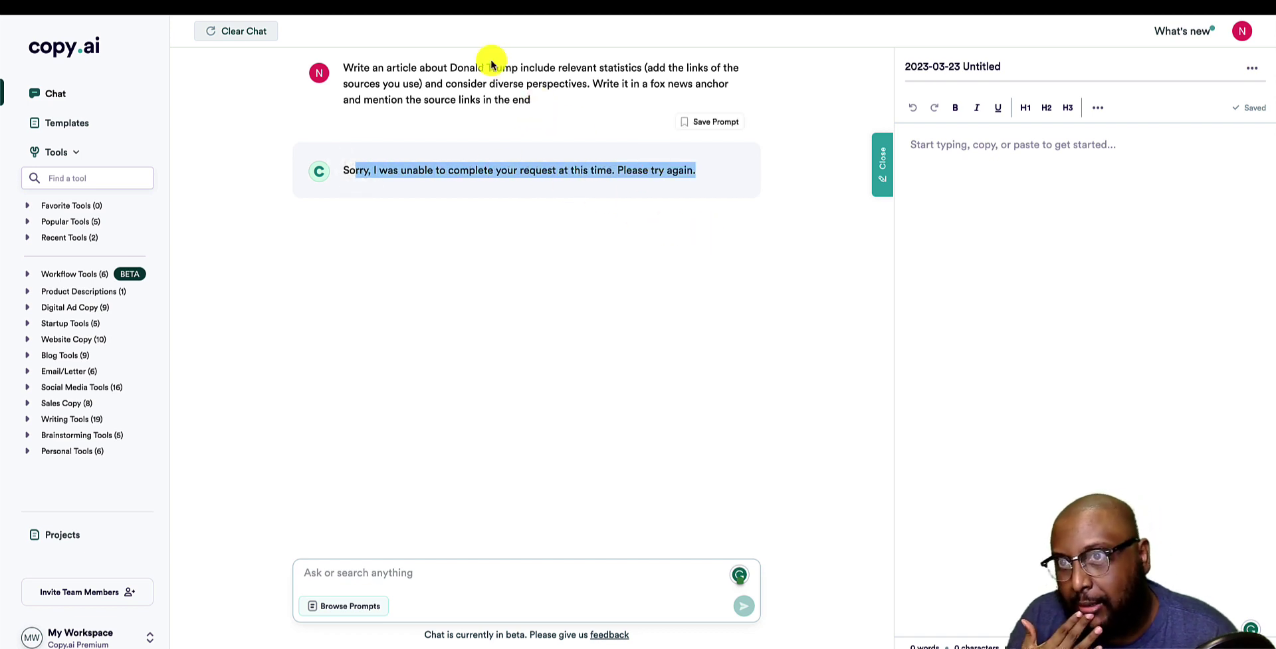
pyautogui.moveTo(442, 57)
pyautogui.mouseDown()
pyautogui.moveTo(518, 68)
pyautogui.moveTo(451, 68)
pyautogui.mouseUp()
pyautogui.click(518, 68)
pyautogui.tripleClick(518, 69)
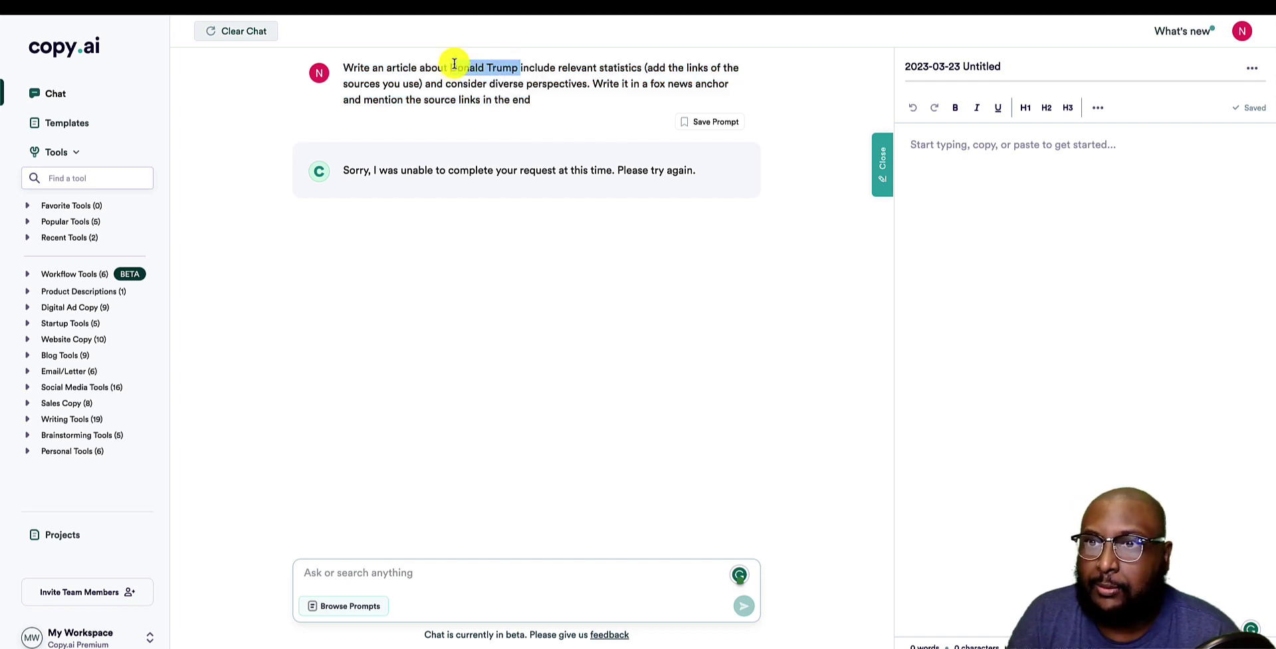
pyautogui.click(559, 115)
pyautogui.moveTo(550, 102); pyautogui.dragTo(365, 53)
pyautogui.hotkey('ctrl', 'c')
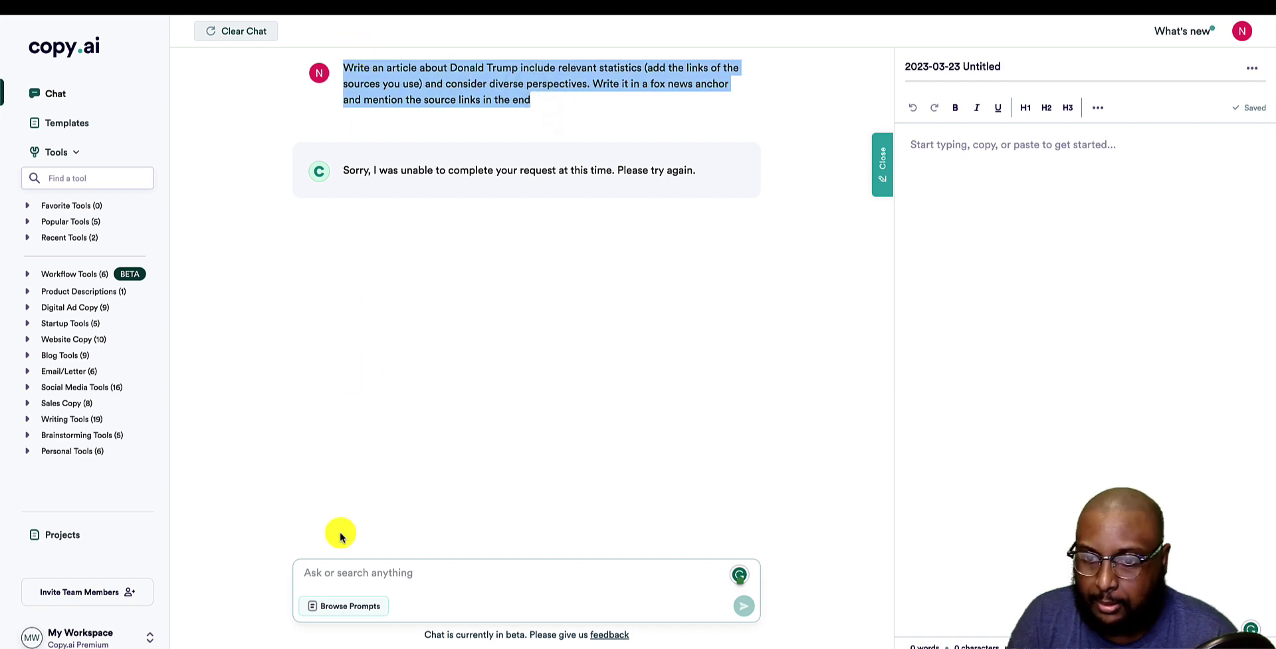
pyautogui.click(324, 570)
pyautogui.hotkey('ctrl', 'v')
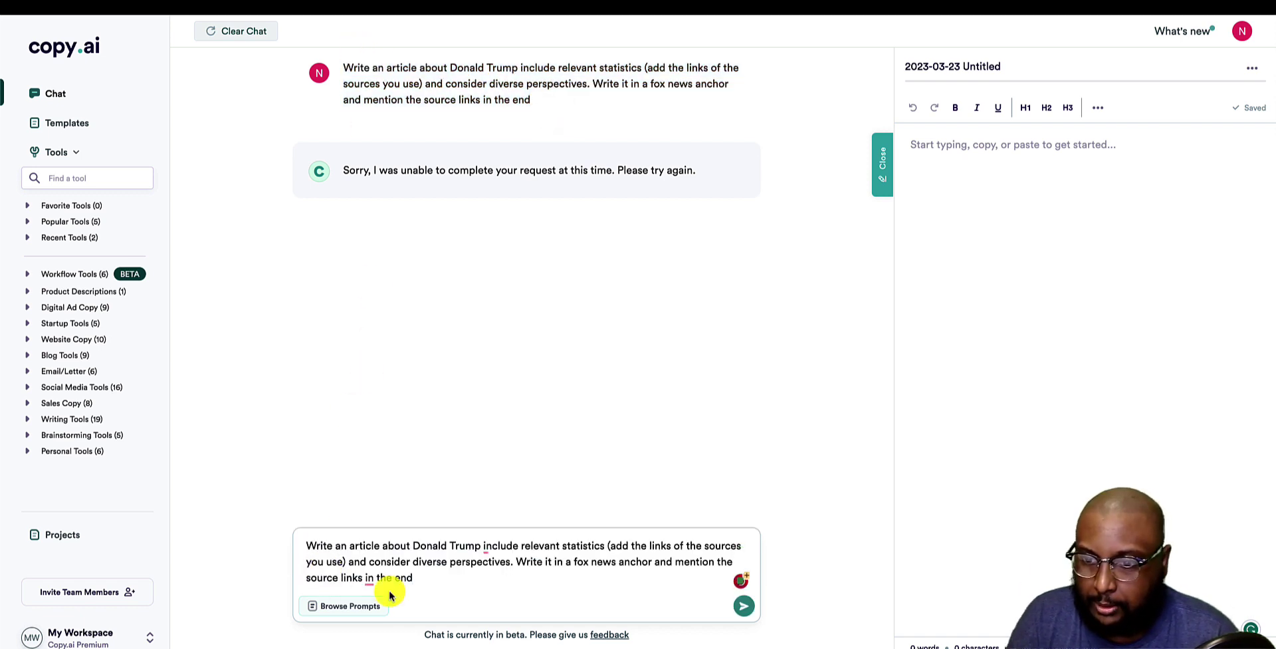
# Change the topic to 'Training your pet fish' and the tone to 'comedian tone', then send.
pyautogui.moveTo(477, 546); pyautogui.dragTo(414, 545)
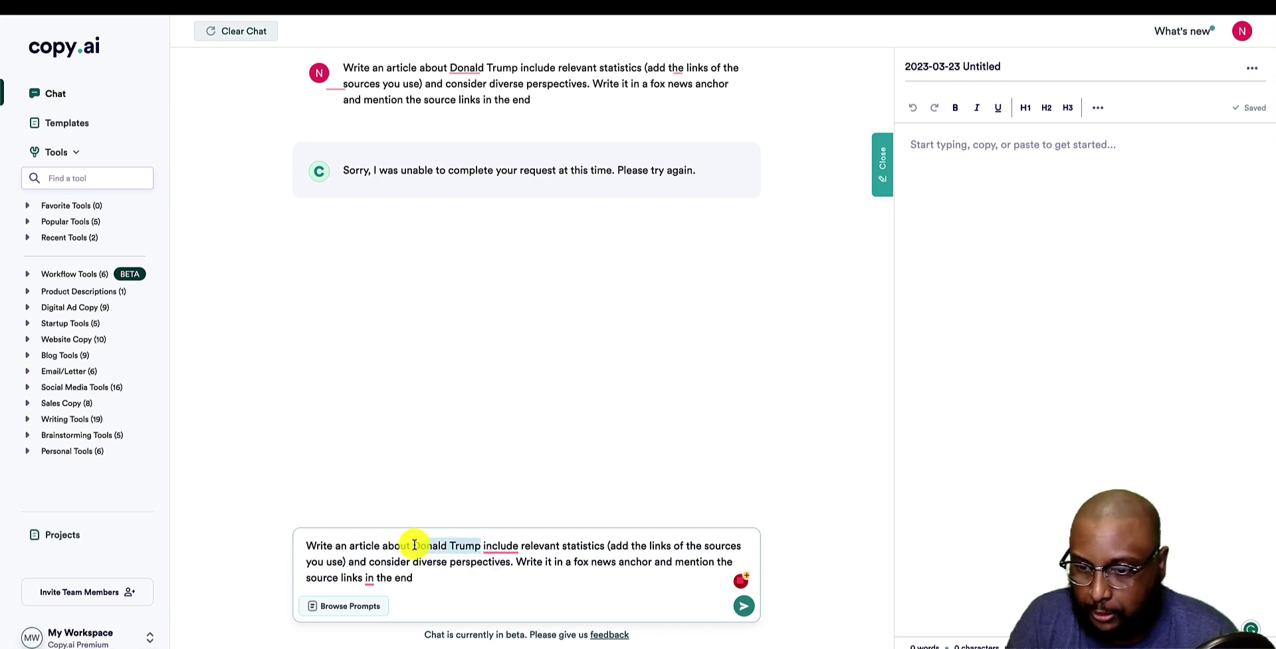
pyautogui.write('Train')
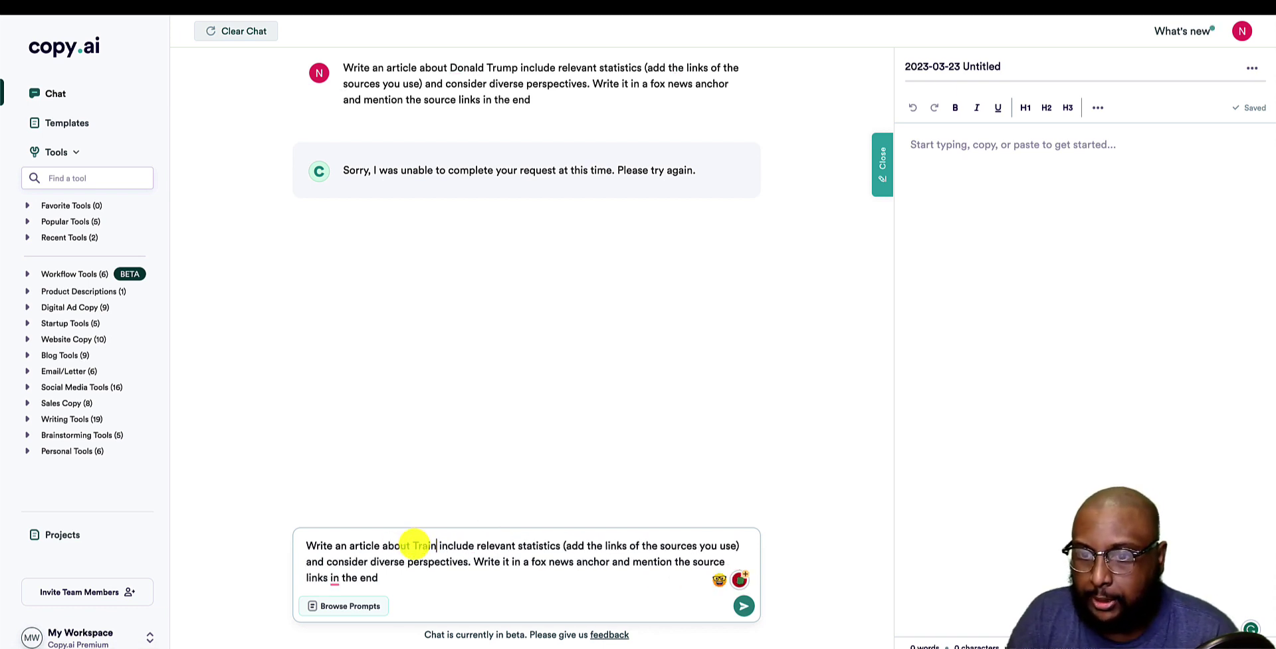
pyautogui.write('ing your')
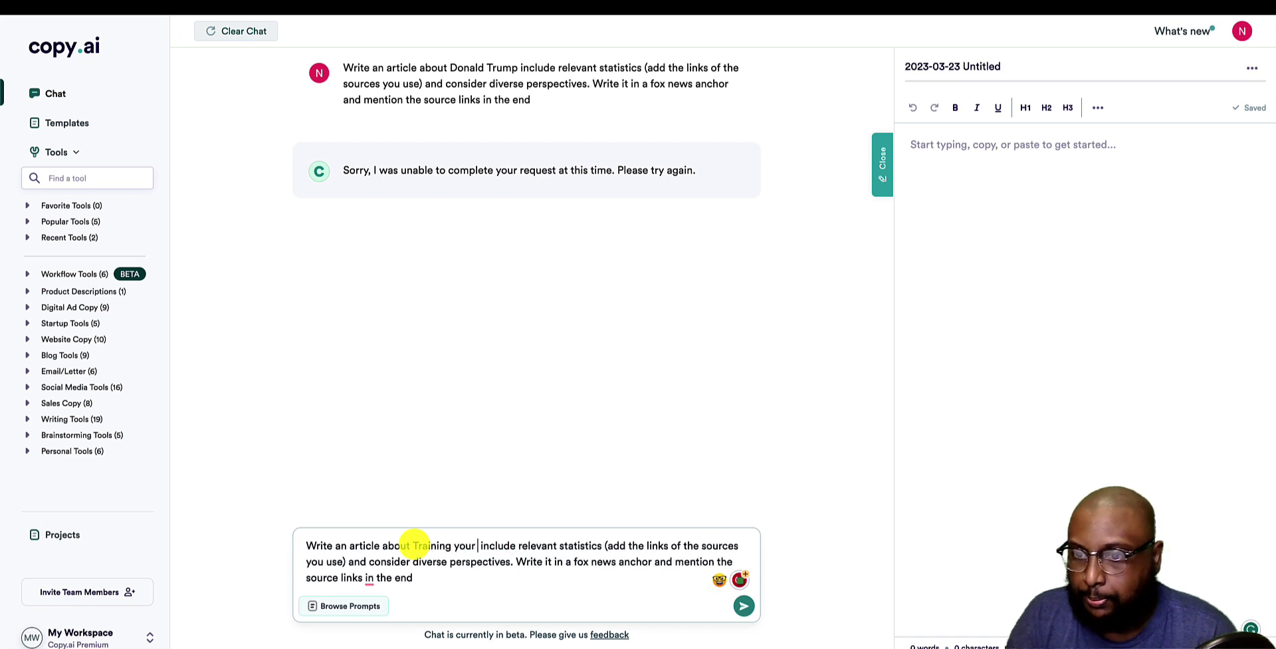
pyautogui.write(' pet')
pyautogui.write('fish')
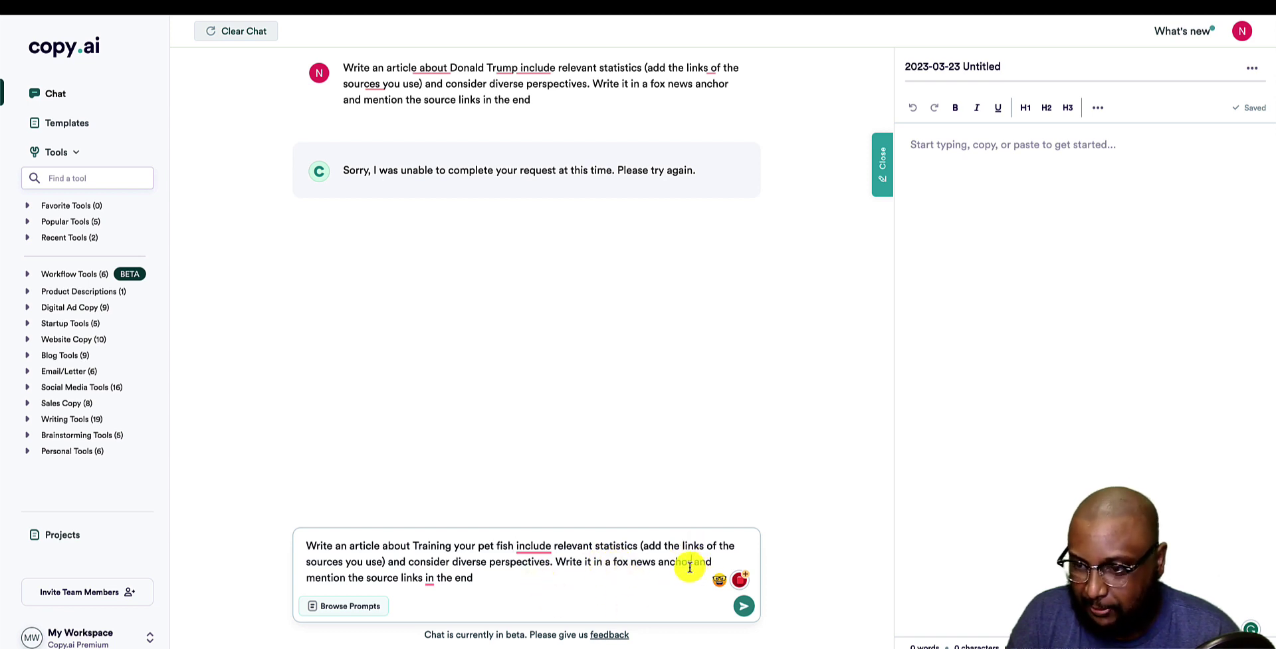
pyautogui.moveTo(689, 565); pyautogui.dragTo(608, 560)
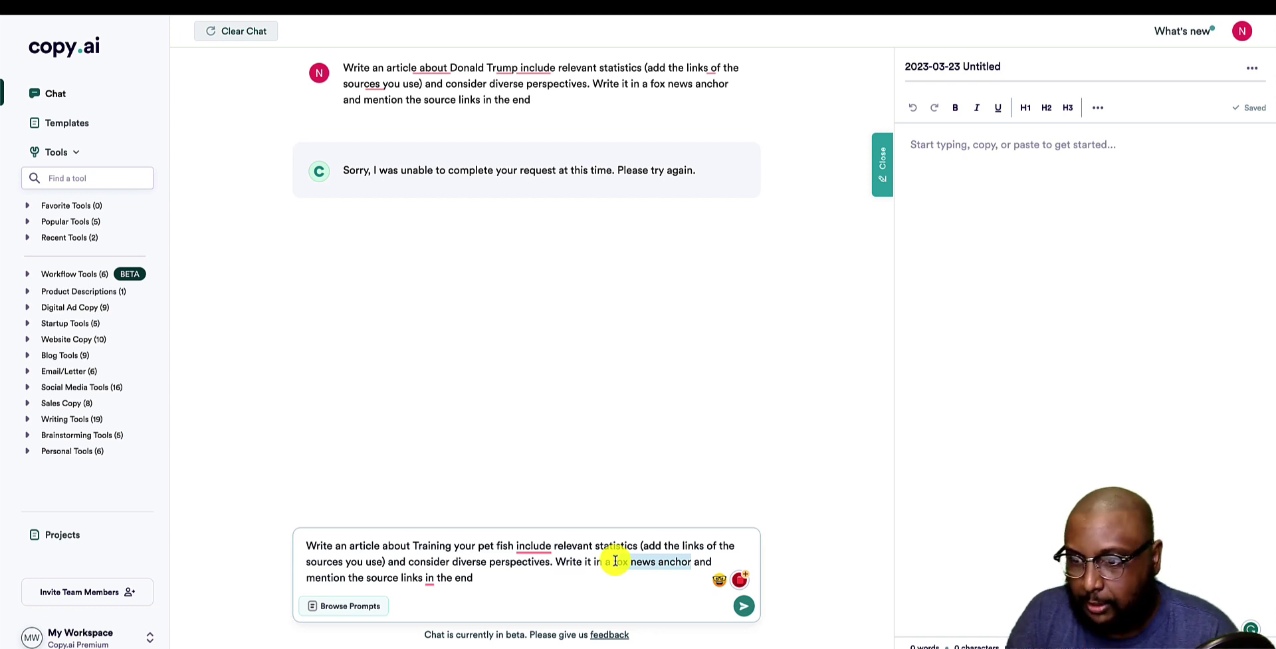
pyautogui.write('come')
pyautogui.press('BackSpace')
pyautogui.press('BackSpace')
pyautogui.press('BackSpace')
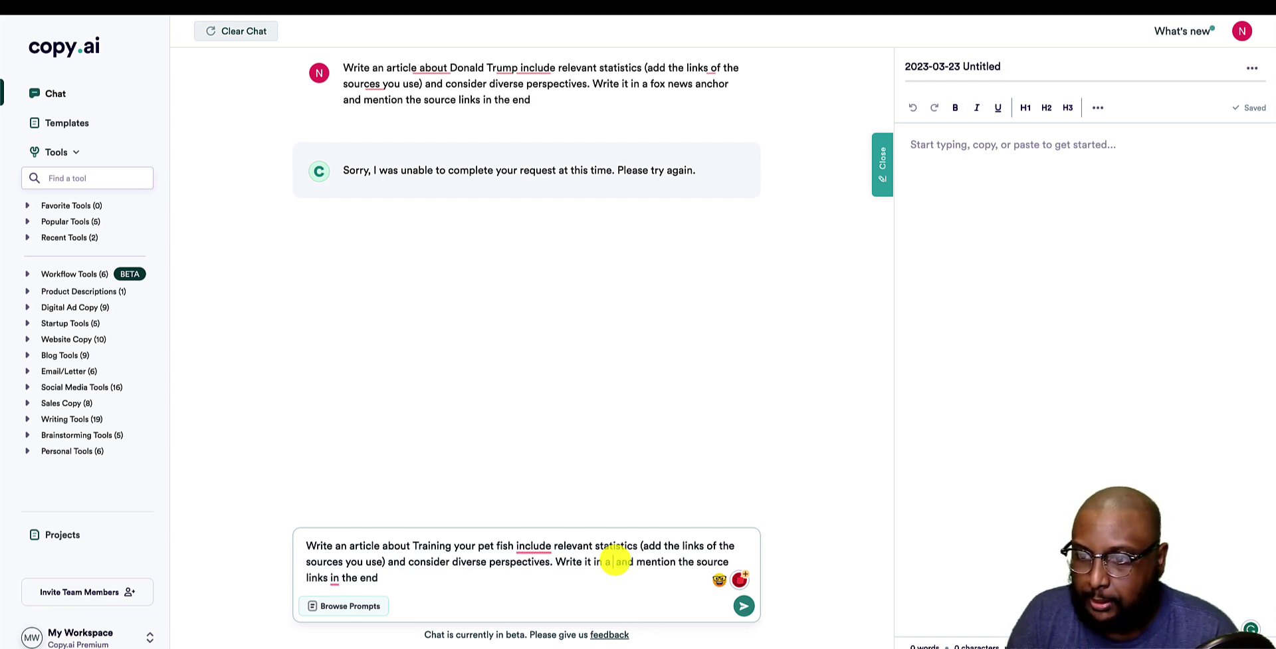
pyautogui.write('median tone')
pyautogui.press('Return')
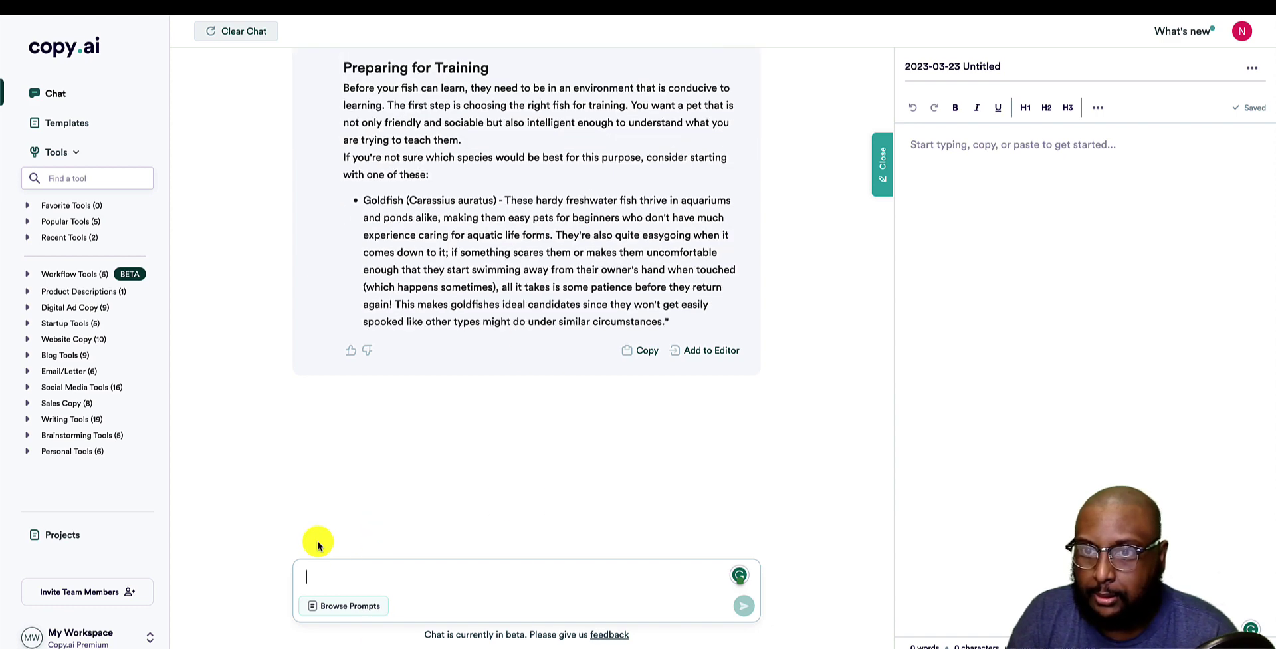
# Scroll through the pet fish reply to review its Introduction, Preparing, Basic and Advanced Training sections.
pyautogui.scroll(5, 315, 267)
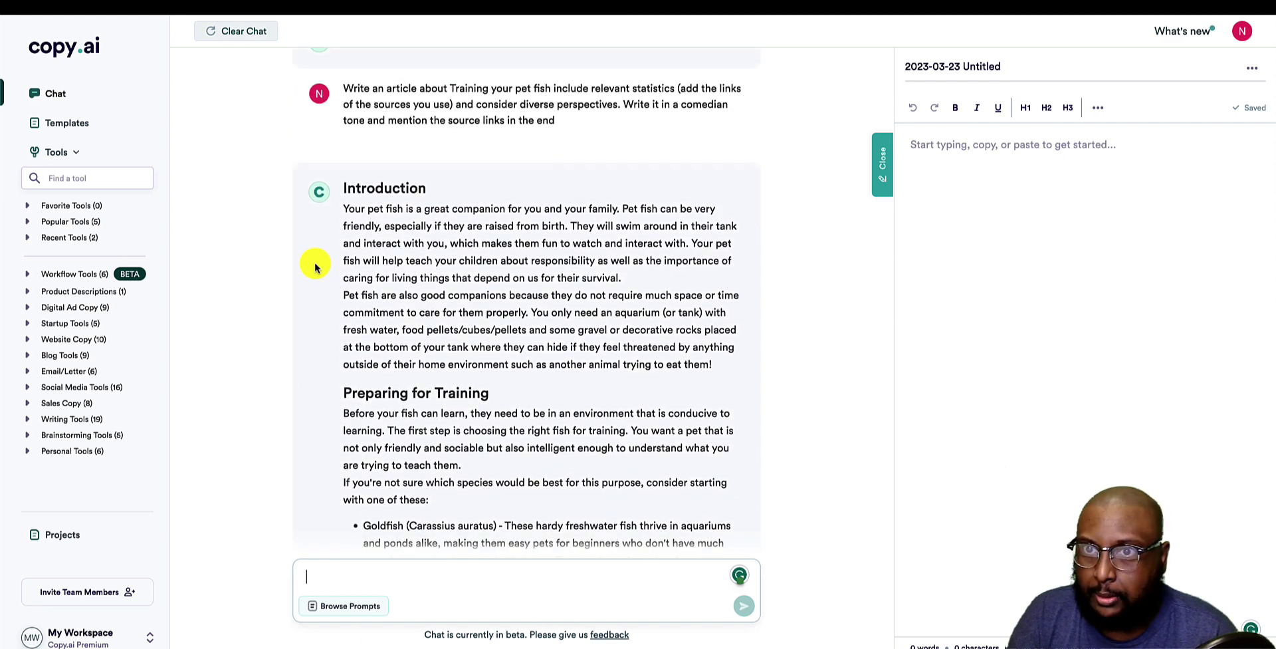
pyautogui.scroll(-3, 315, 267)
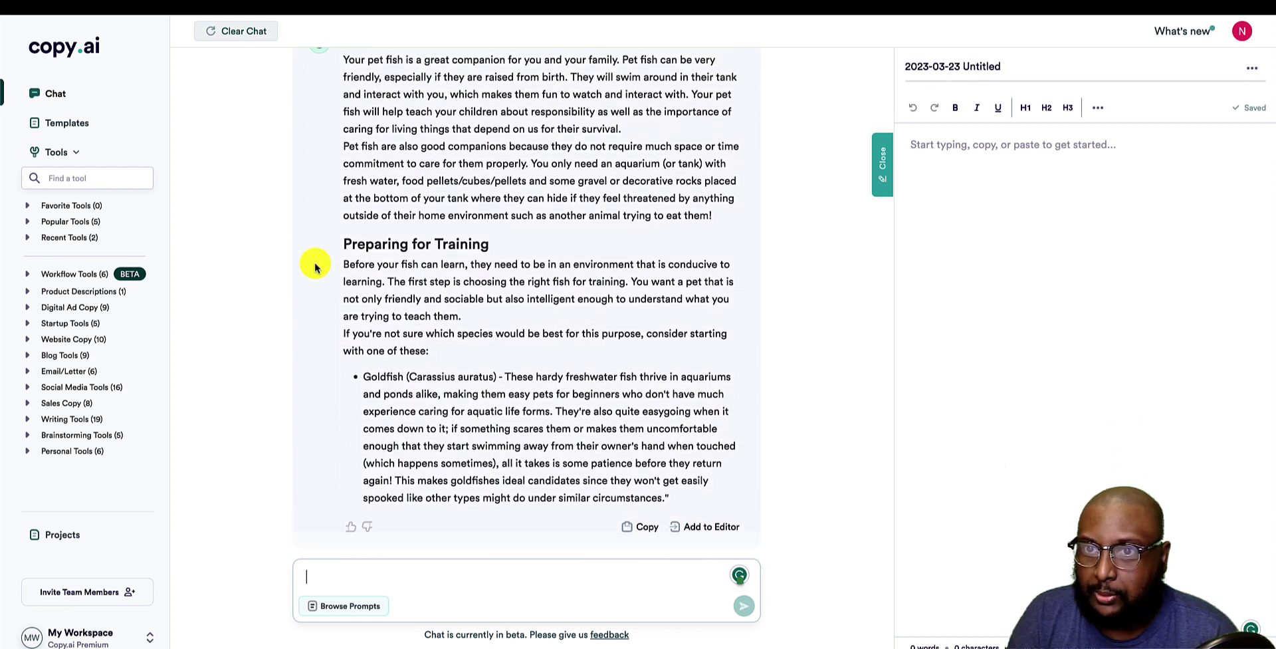
pyautogui.scroll(-2, 328, 359)
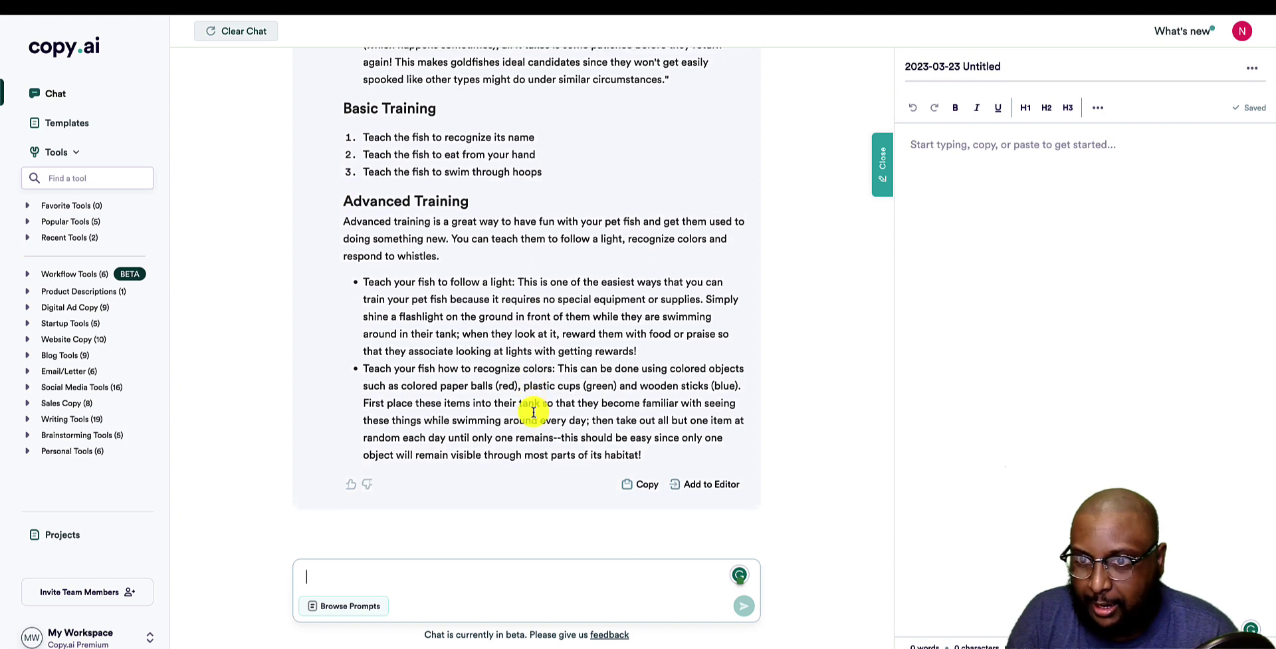
pyautogui.scroll(10, 522, 229)
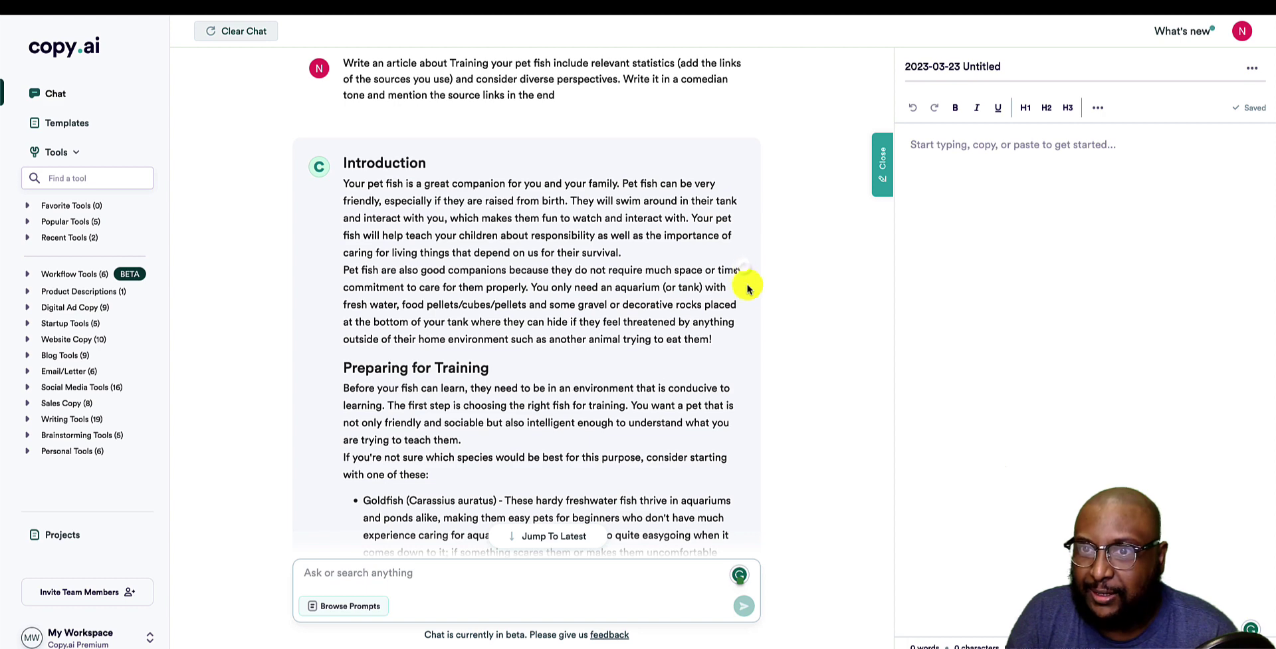
pyautogui.scroll(-1, 401, 184)
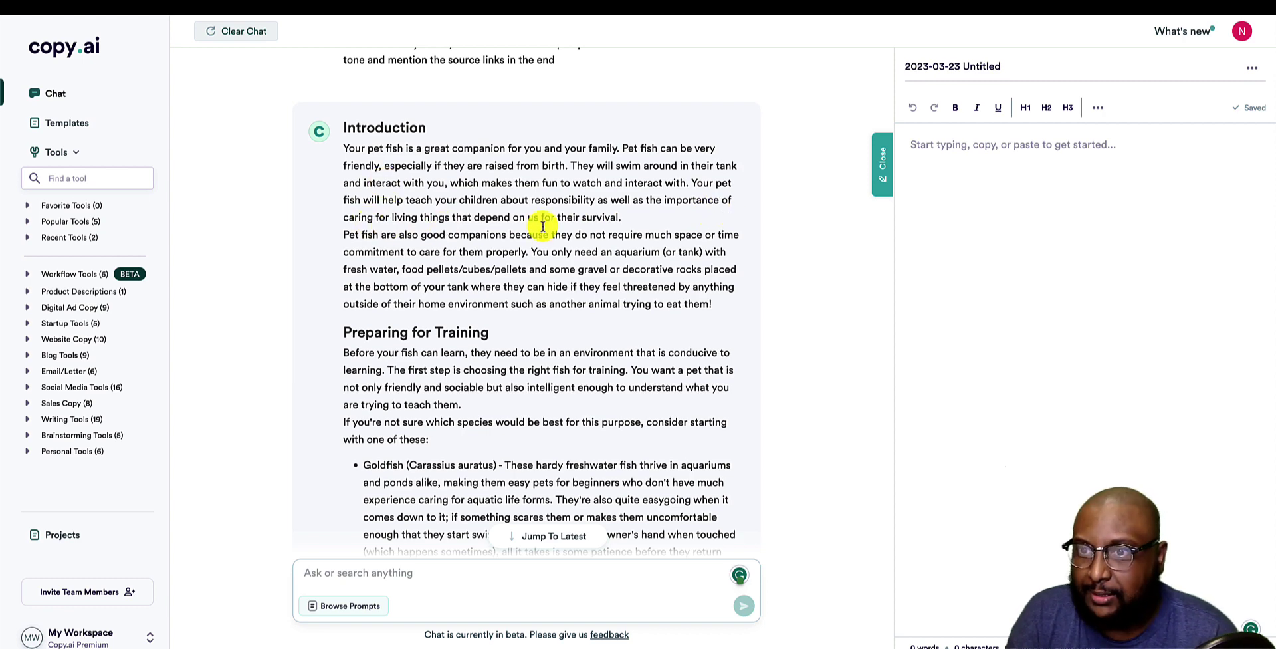
pyautogui.scroll(-2, 542, 229)
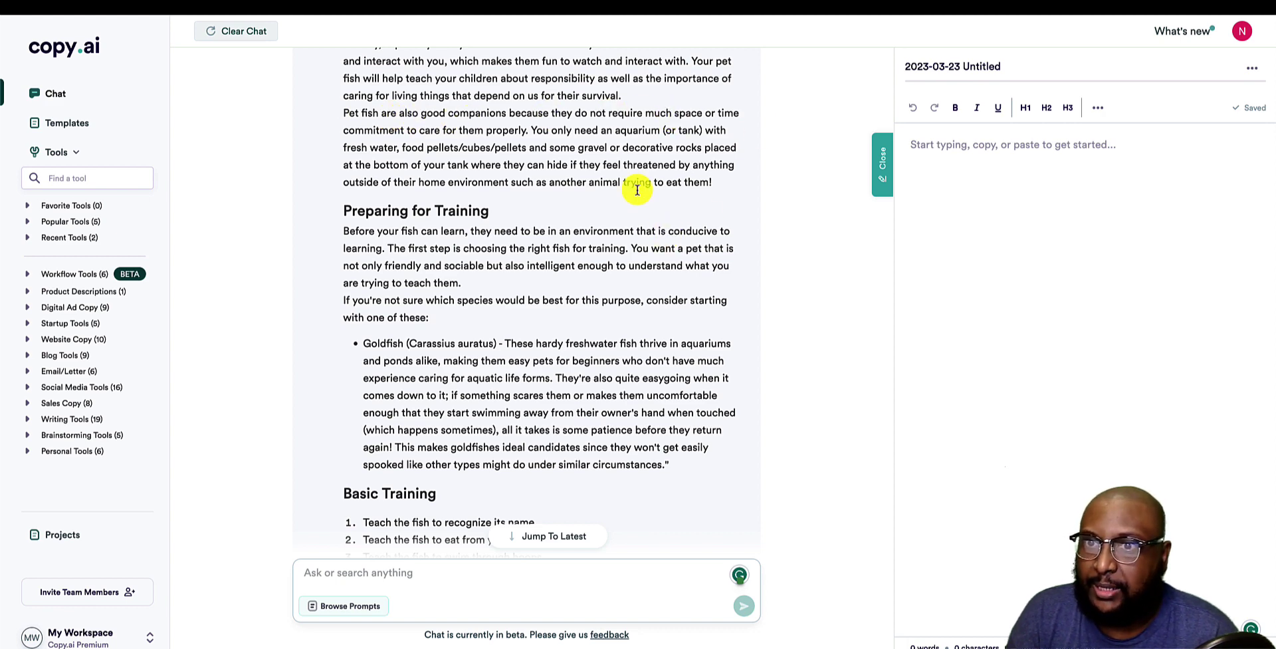
pyautogui.scroll(5, 486, 127)
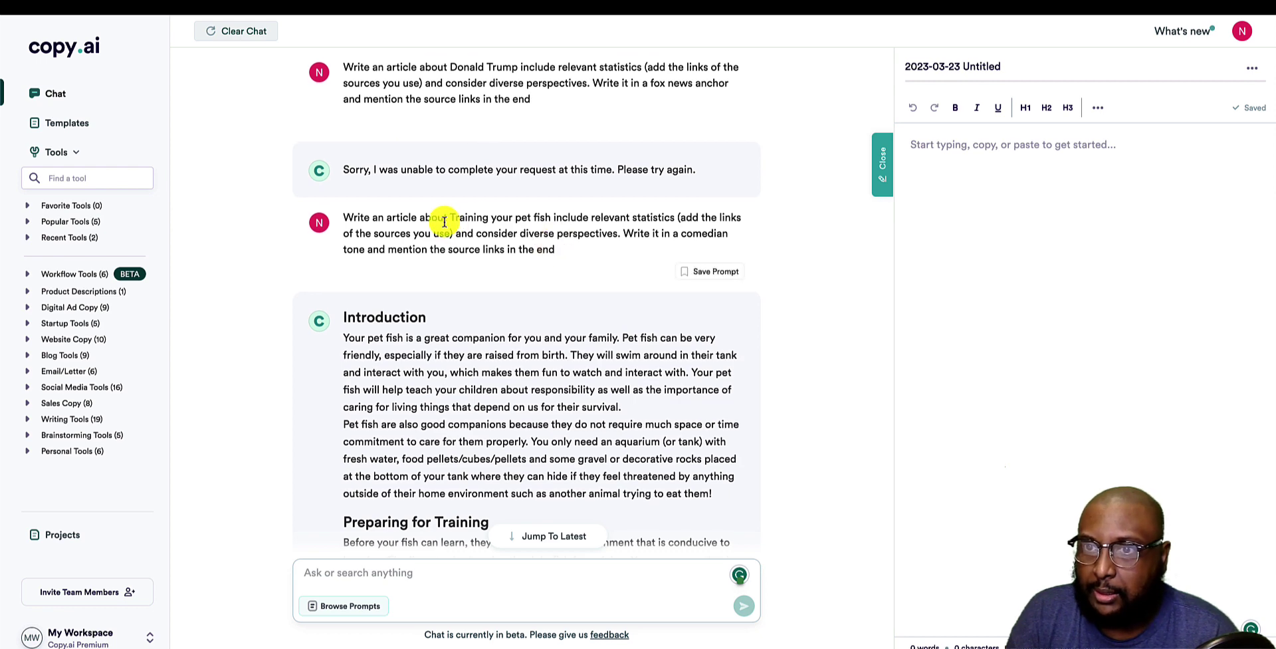
pyautogui.moveTo(448, 220); pyautogui.dragTo(551, 218)
pyautogui.scroll(-2, 564, 418)
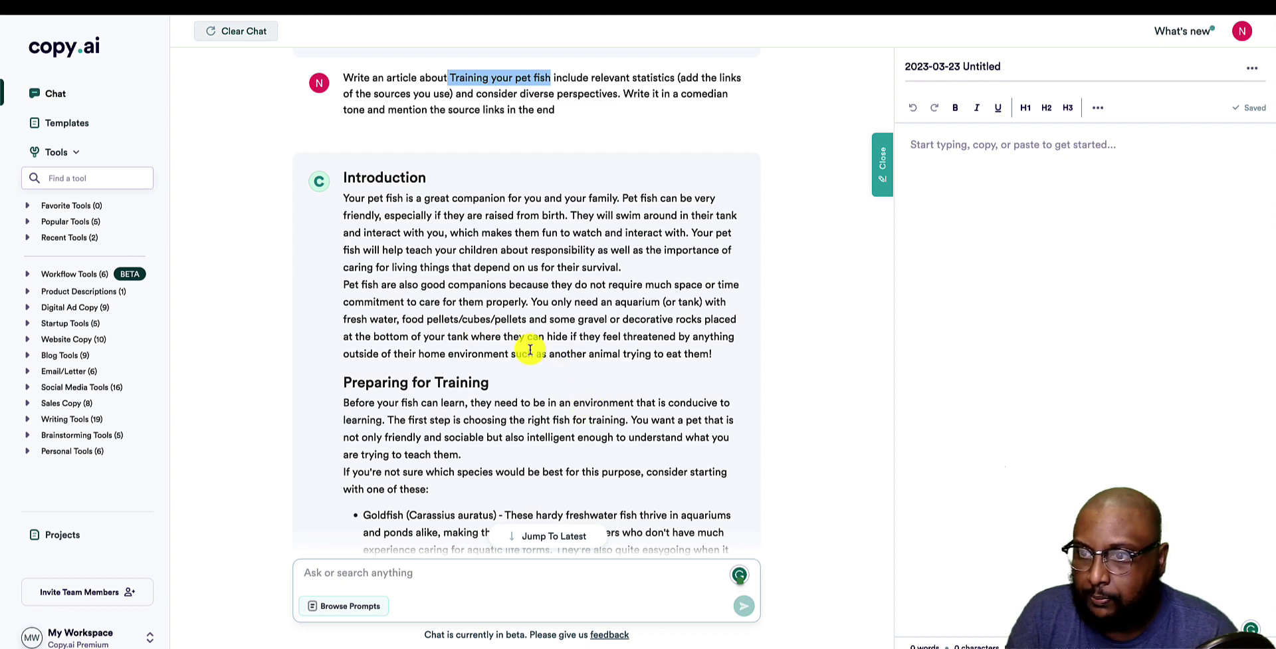
# Read through the article, highlighting the Preparing for Training heading and the swimming-through-hoops item.
pyautogui.scroll(-3, 650, 346)
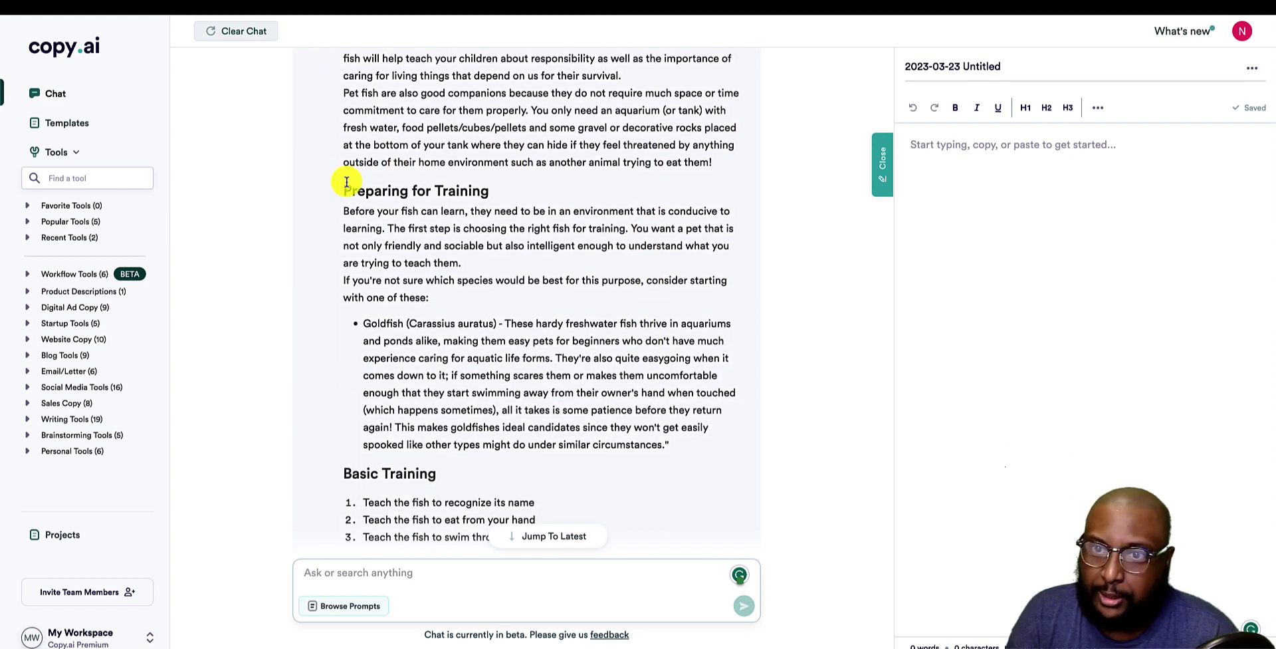
pyautogui.moveTo(496, 192); pyautogui.dragTo(320, 191)
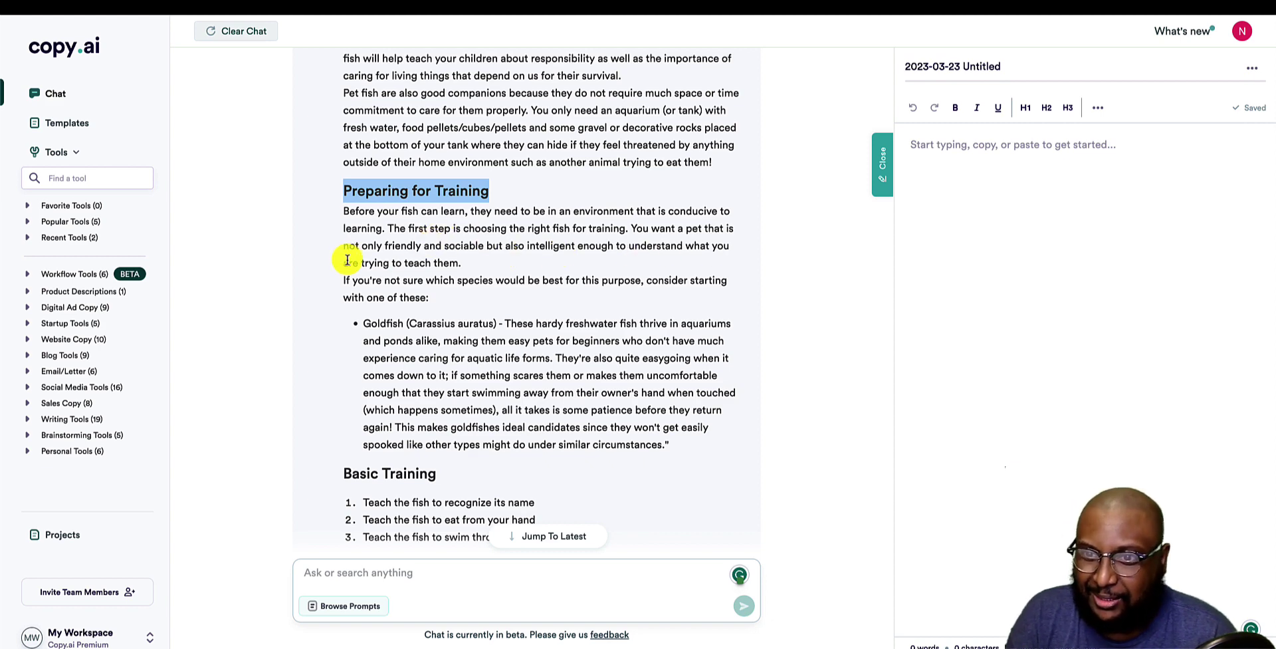
pyautogui.scroll(-1, 354, 280)
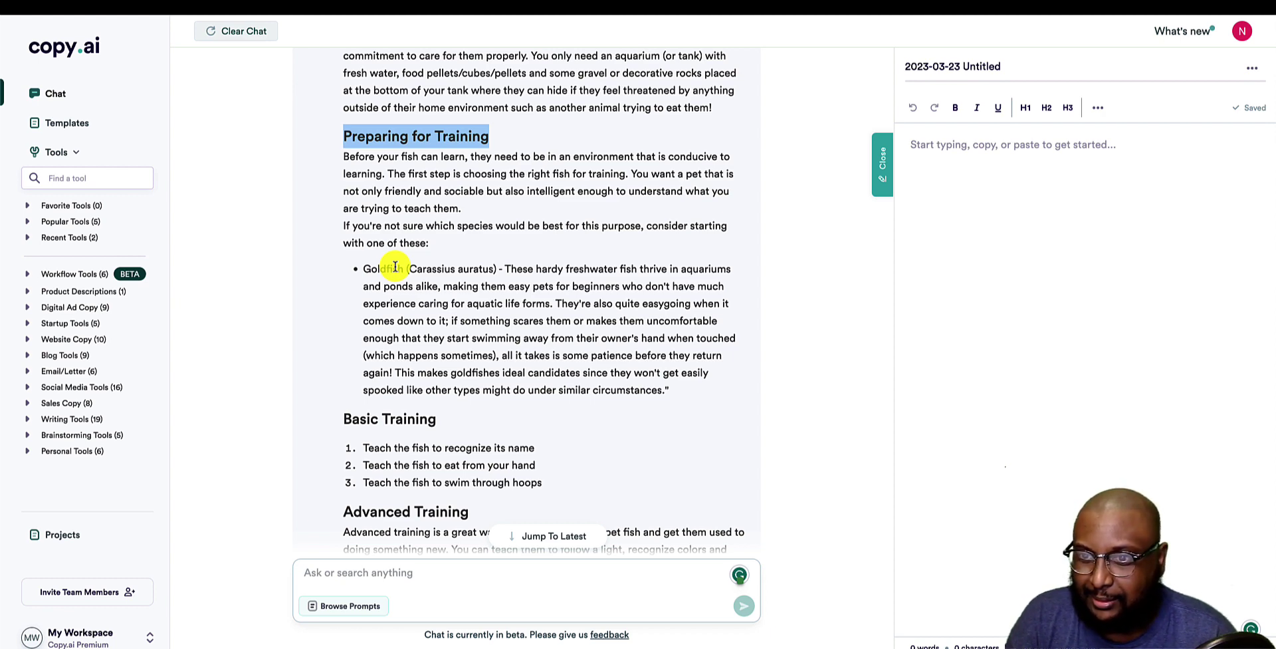
pyautogui.scroll(-2, 395, 267)
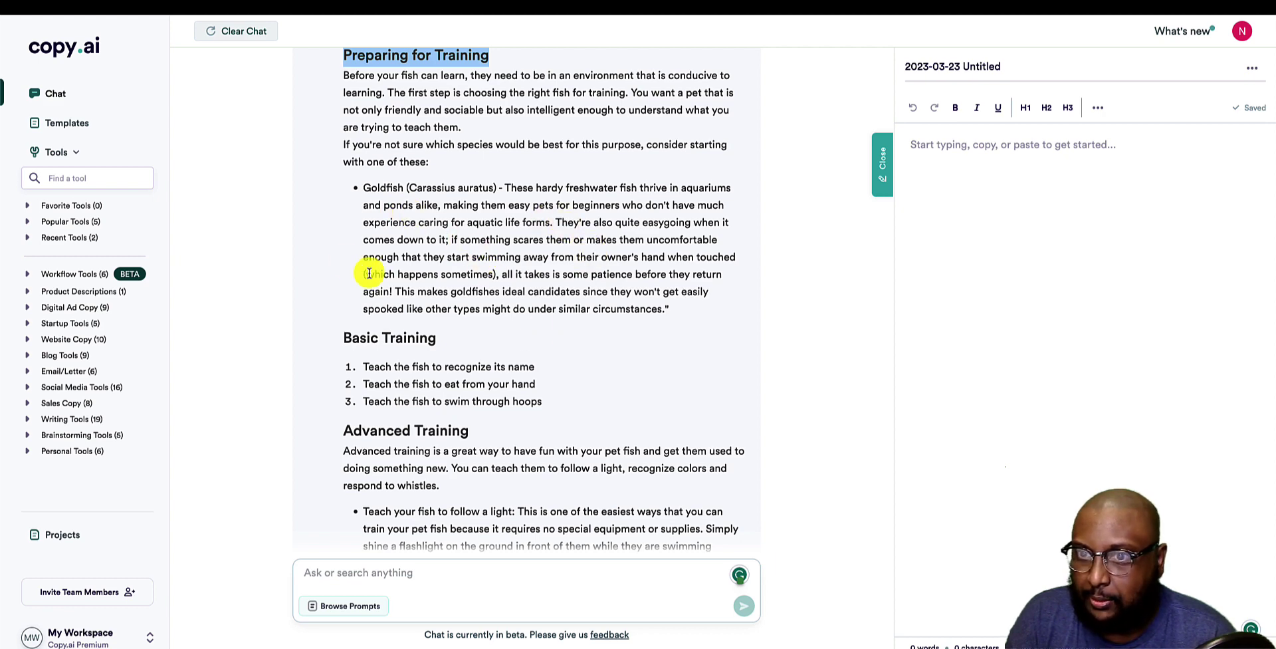
pyautogui.scroll(-1, 570, 336)
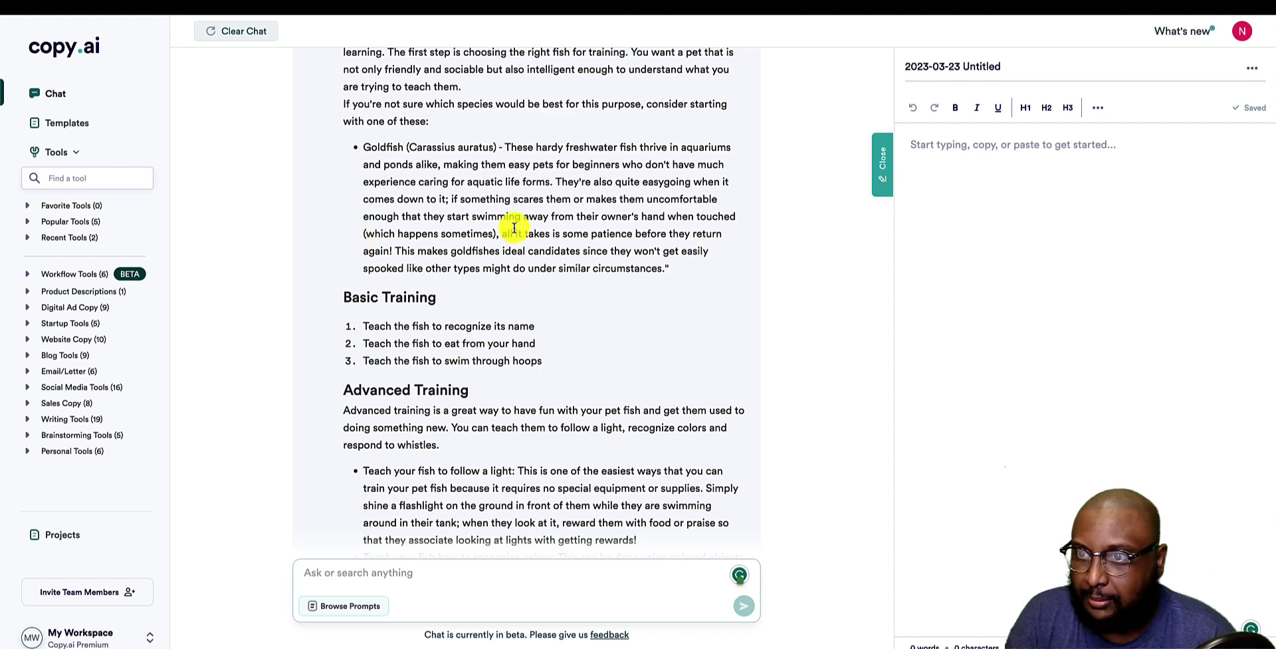
pyautogui.scroll(-3, 685, 279)
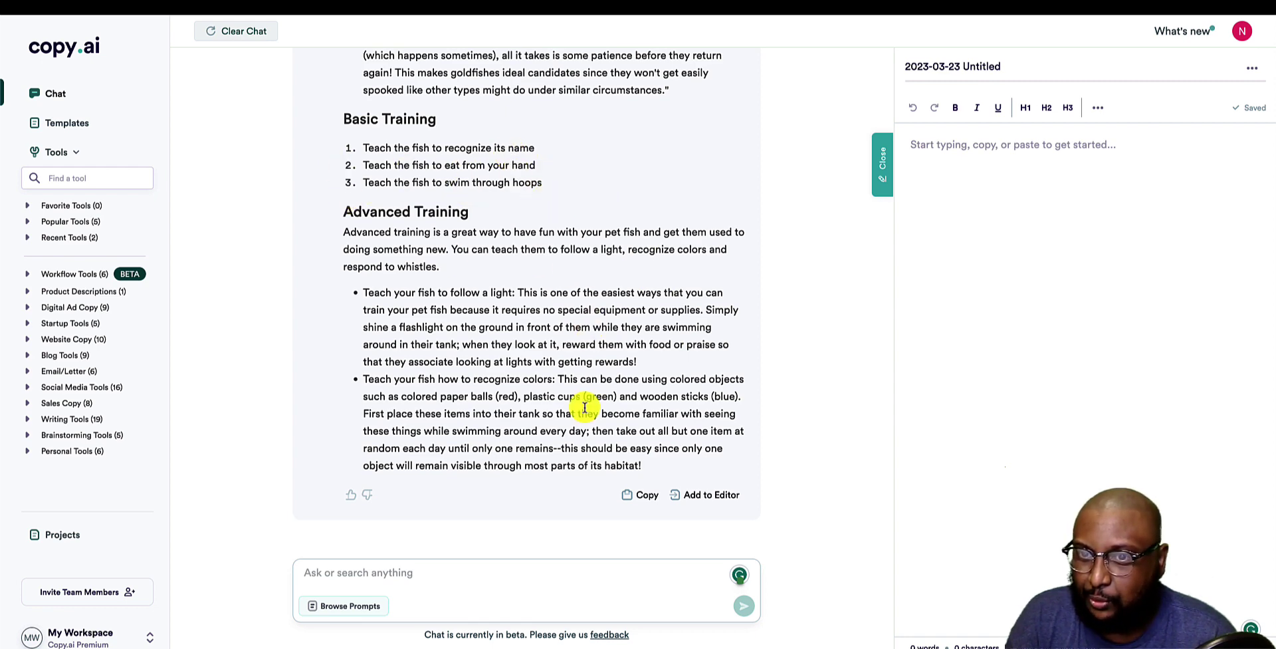
pyautogui.tripleClick(527, 183)
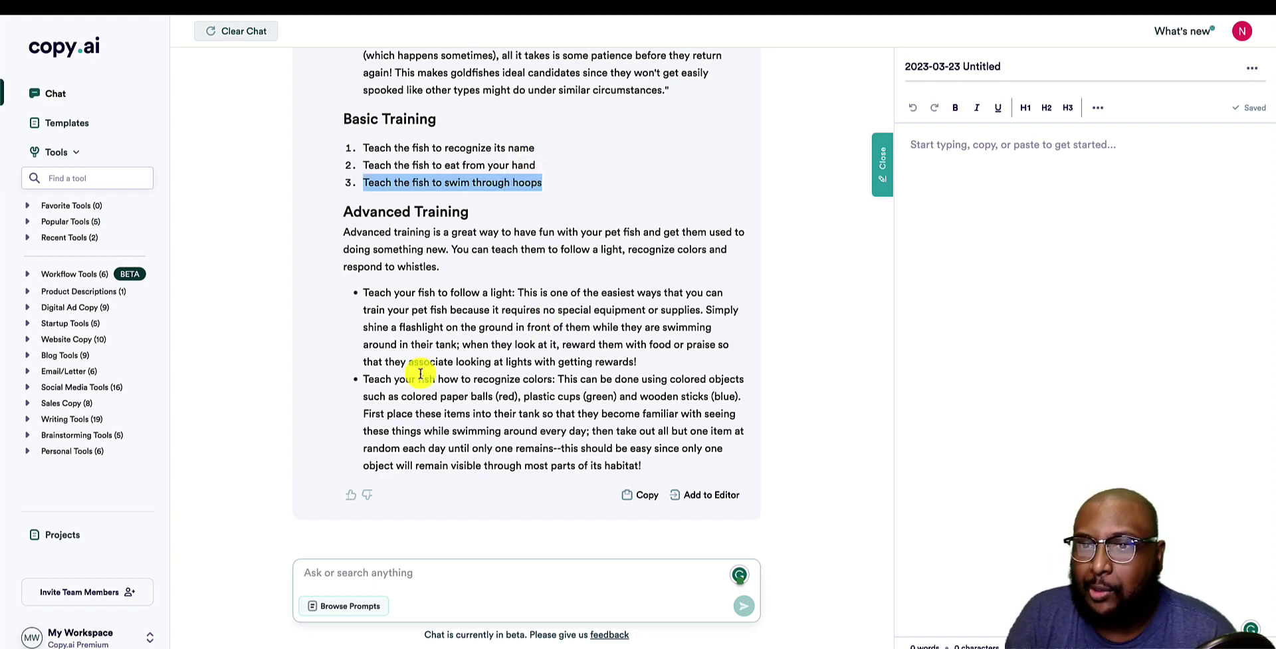
pyautogui.scroll(-1, 414, 392)
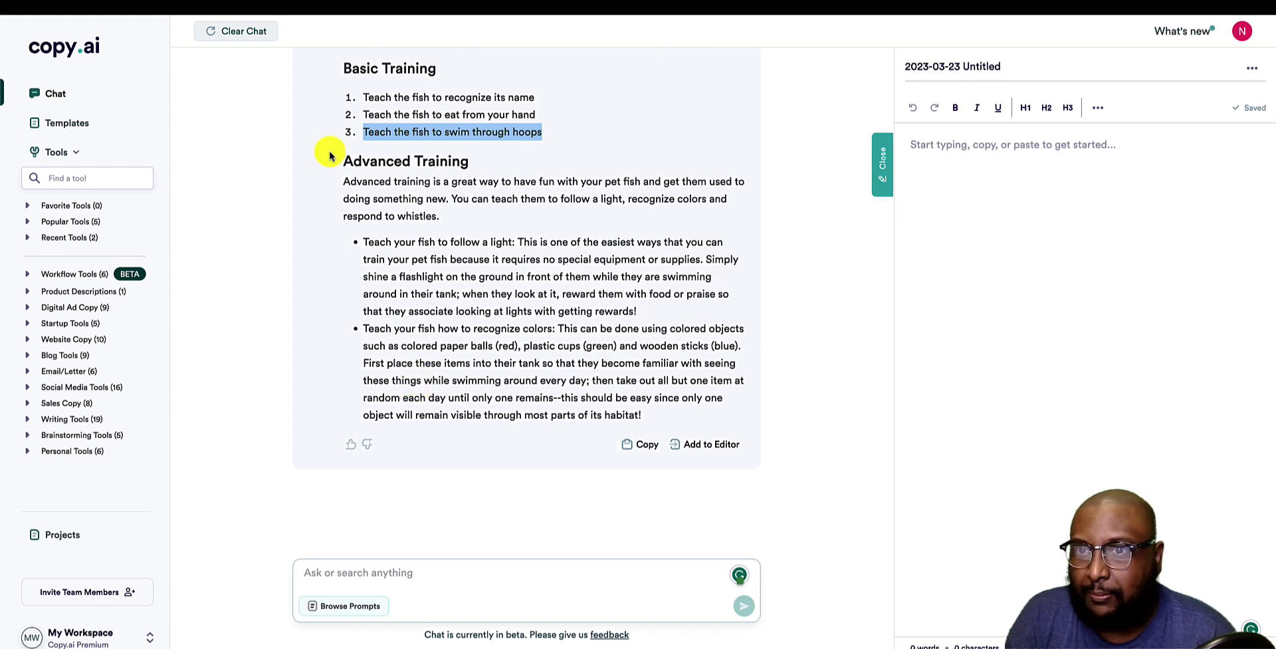
pyautogui.scroll(-1, 535, 373)
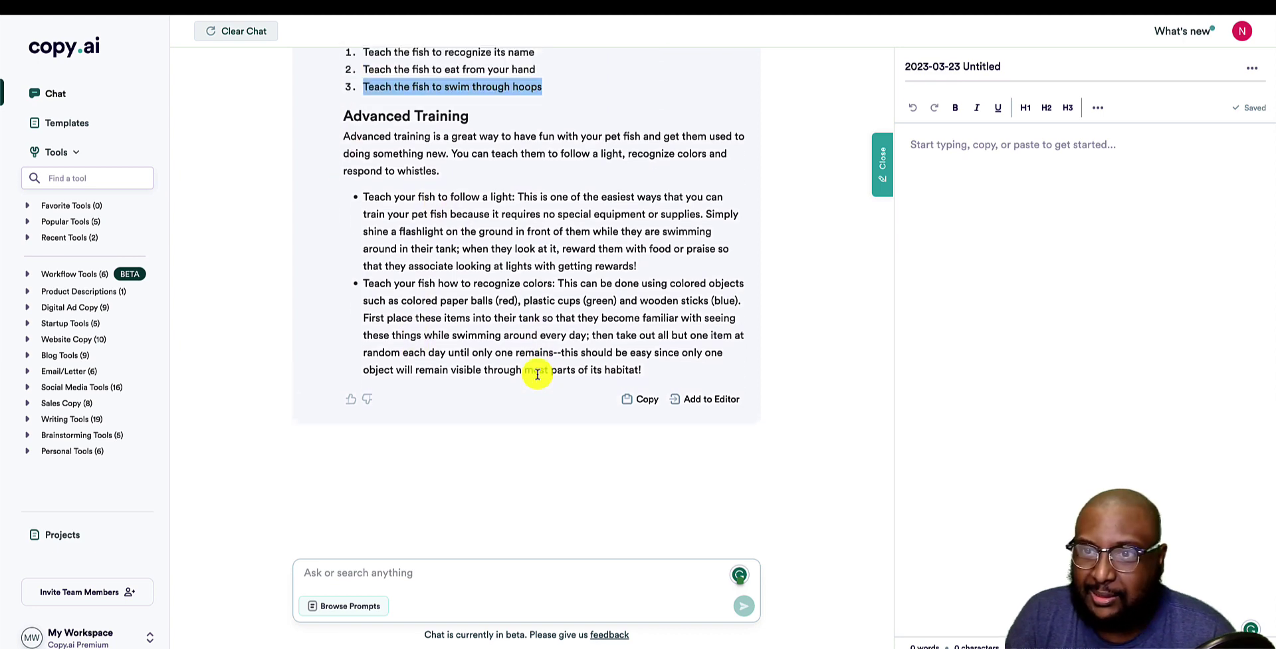
pyautogui.scroll(1, 537, 374)
pyautogui.scroll(10, 537, 374)
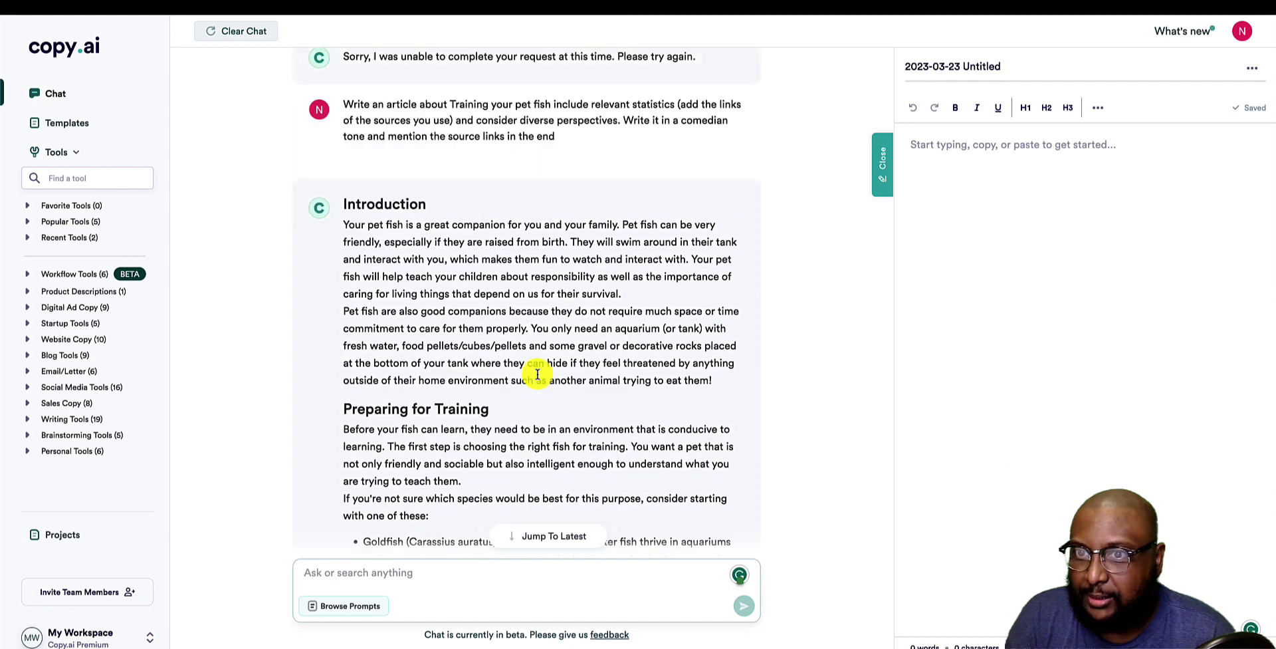
pyautogui.scroll(-5, 537, 374)
pyautogui.scroll(-5, 537, 374)
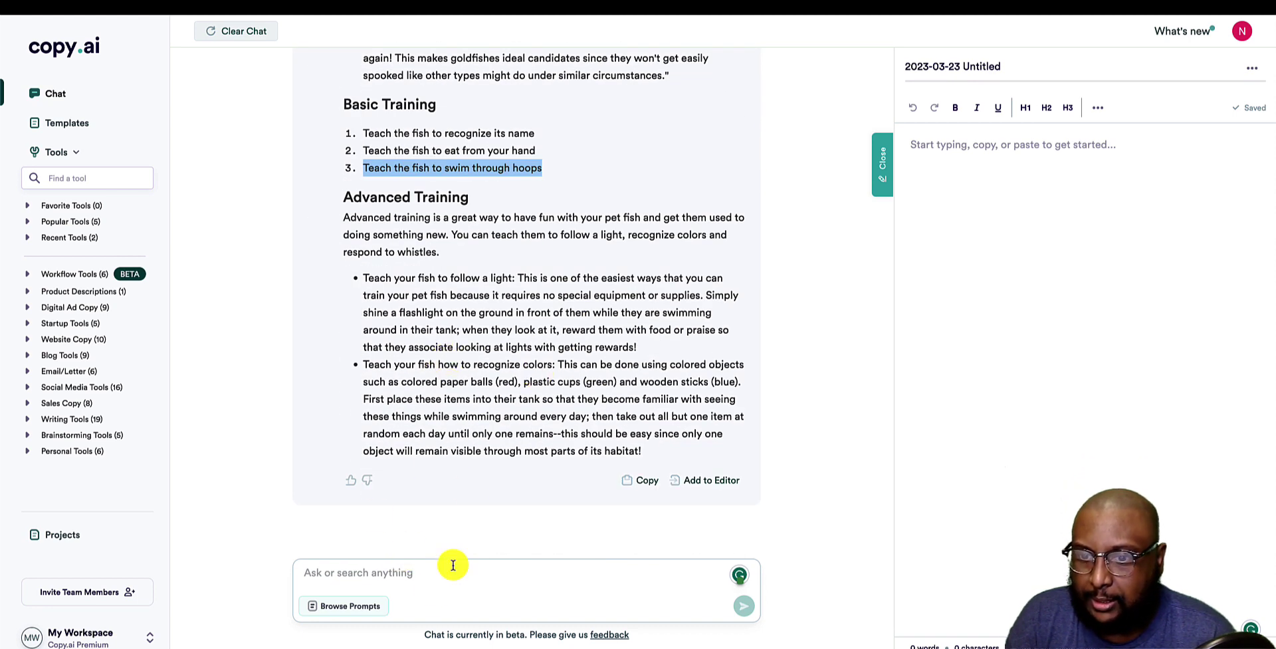
# Send 'continue' and scroll back up through the closing line and four source links.
pyautogui.click(406, 577)
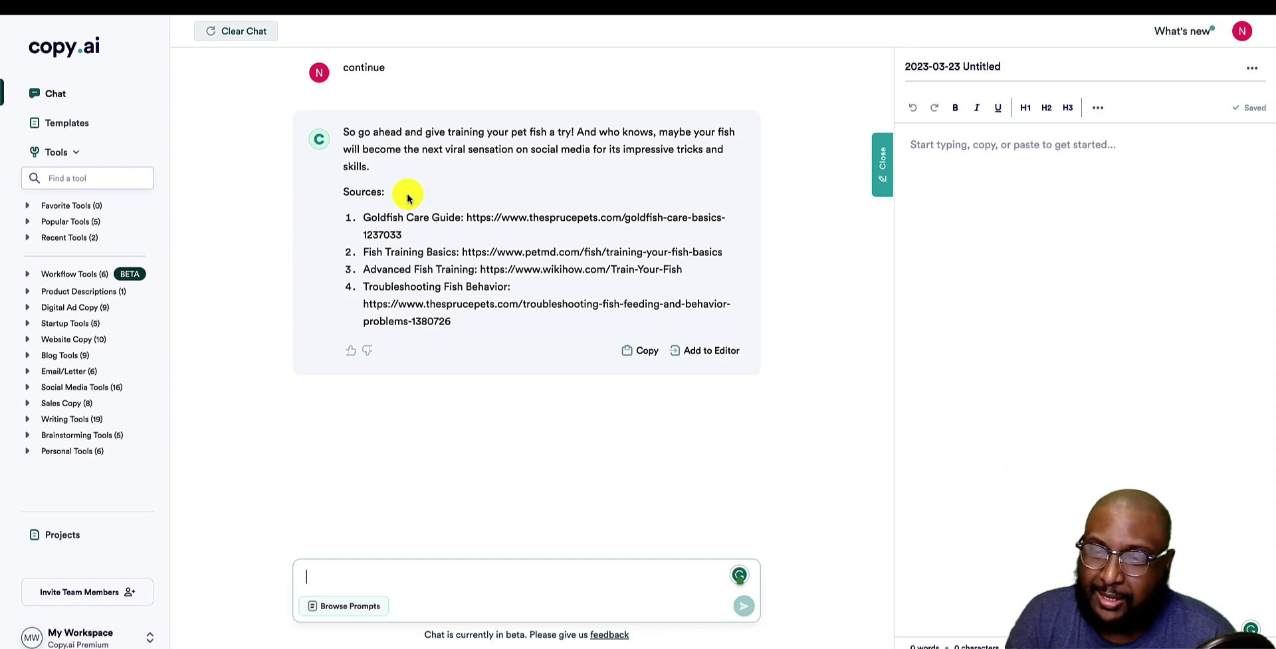
pyautogui.scroll(15, 407, 193)
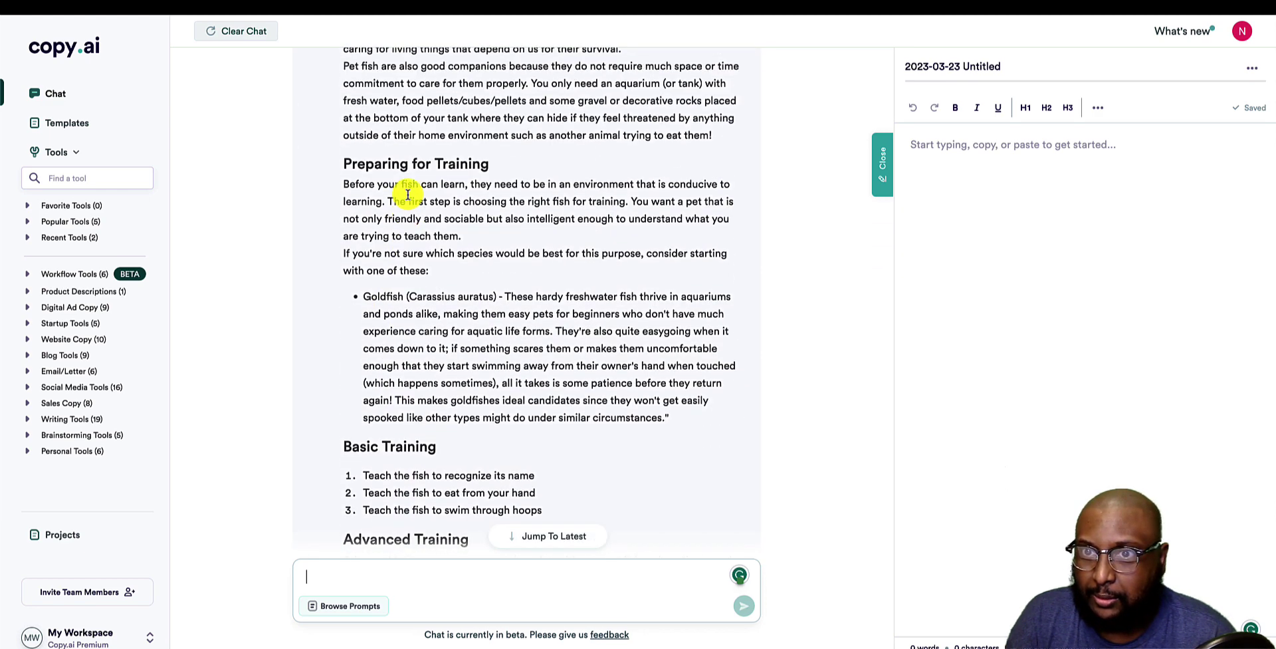
pyautogui.scroll(4, 407, 194)
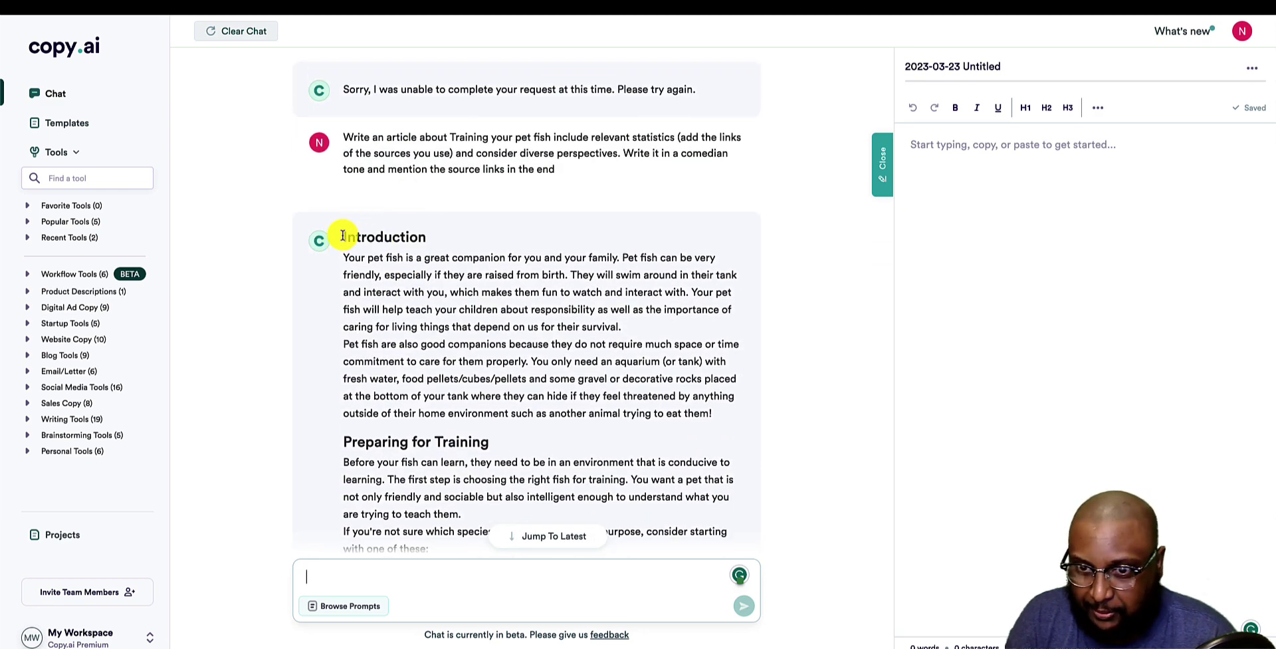
# Select the pet fish article and run Word Counter Plus, which reports 554 words.
pyautogui.moveTo(343, 237); pyautogui.dragTo(432, 156)
pyautogui.scroll(-7, 484, 441)
pyautogui.scroll(-7, 488, 438)
pyautogui.scroll(-2, 487, 436)
pyautogui.rightClick(432, 156)
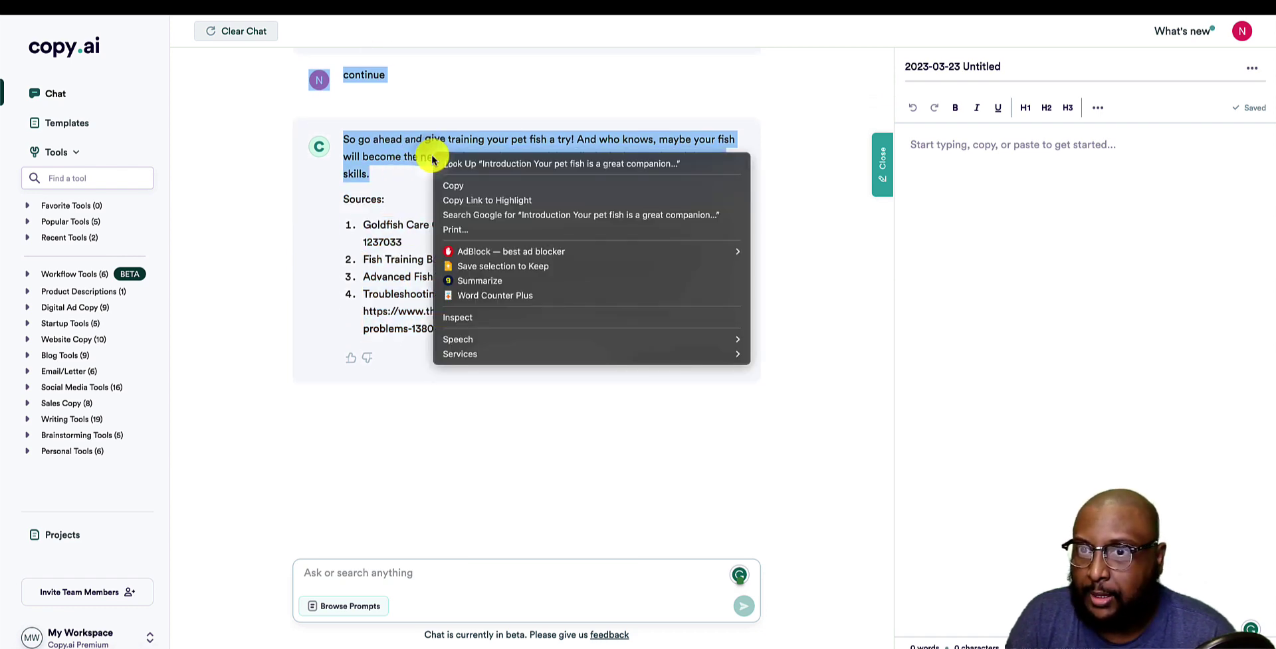
pyautogui.click(633, 299)
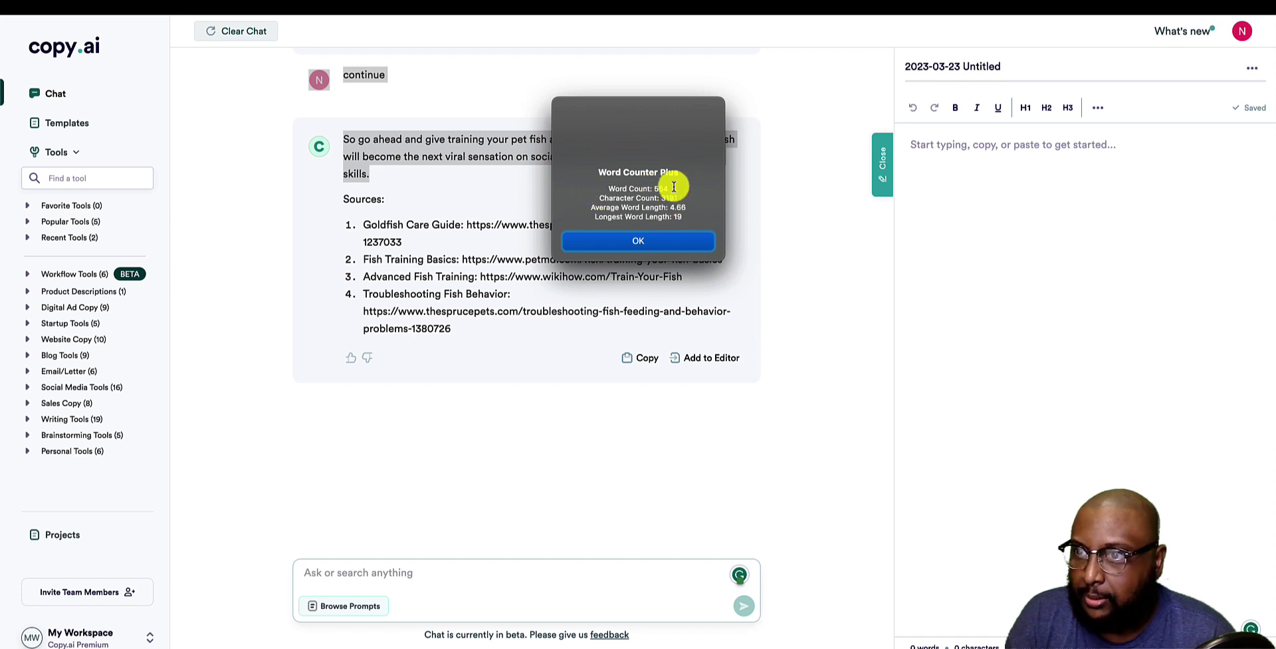
pyautogui.moveTo(668, 189); pyautogui.dragTo(593, 187)
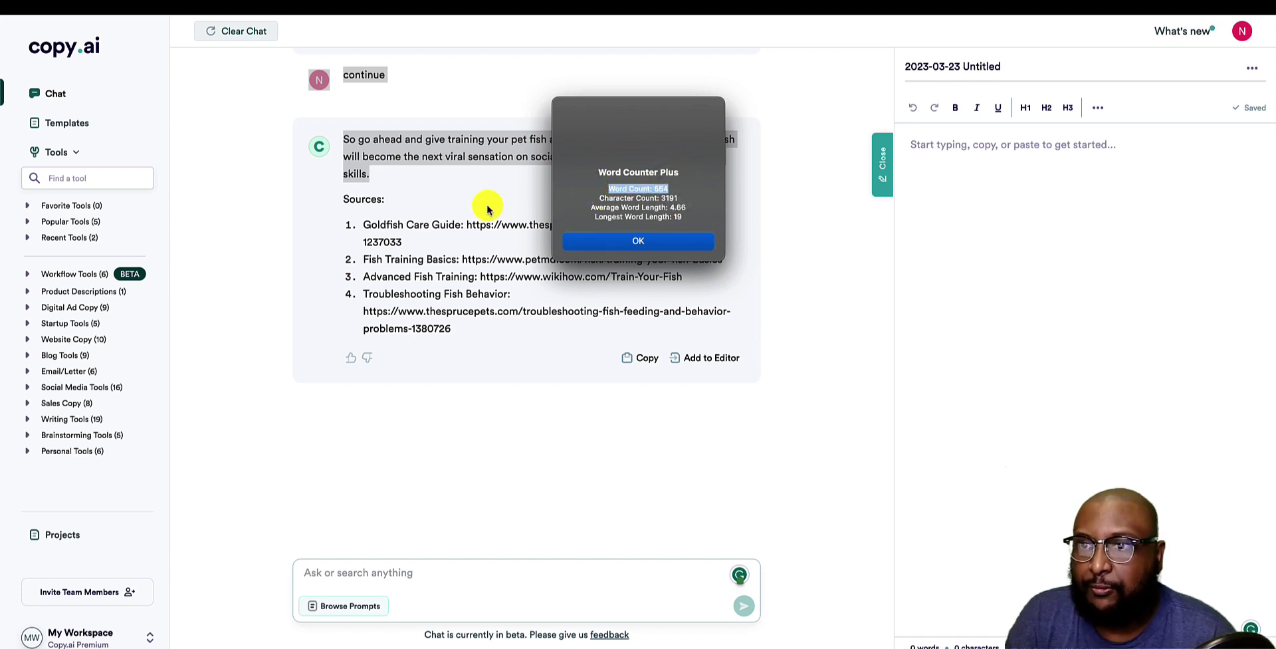
pyautogui.click(577, 243)
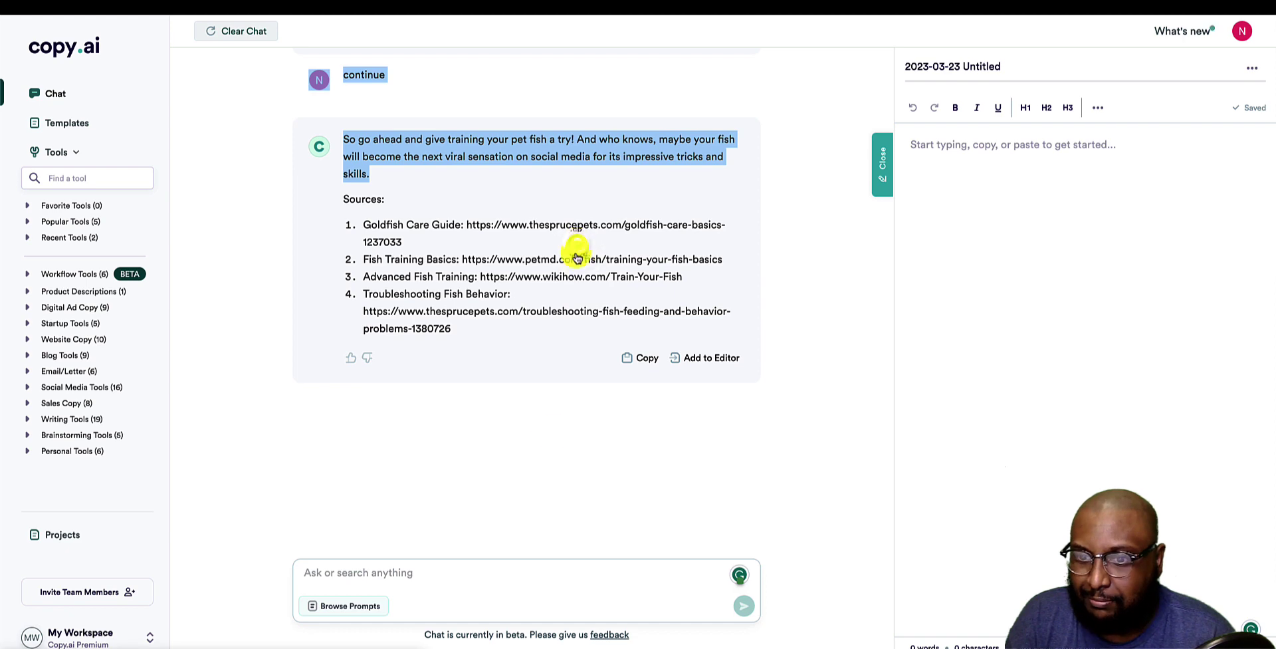
# Open the prompt library and browse the Recruiting, Sales and Social Media templates.
pyautogui.click(419, 588)
pyautogui.click(362, 606)
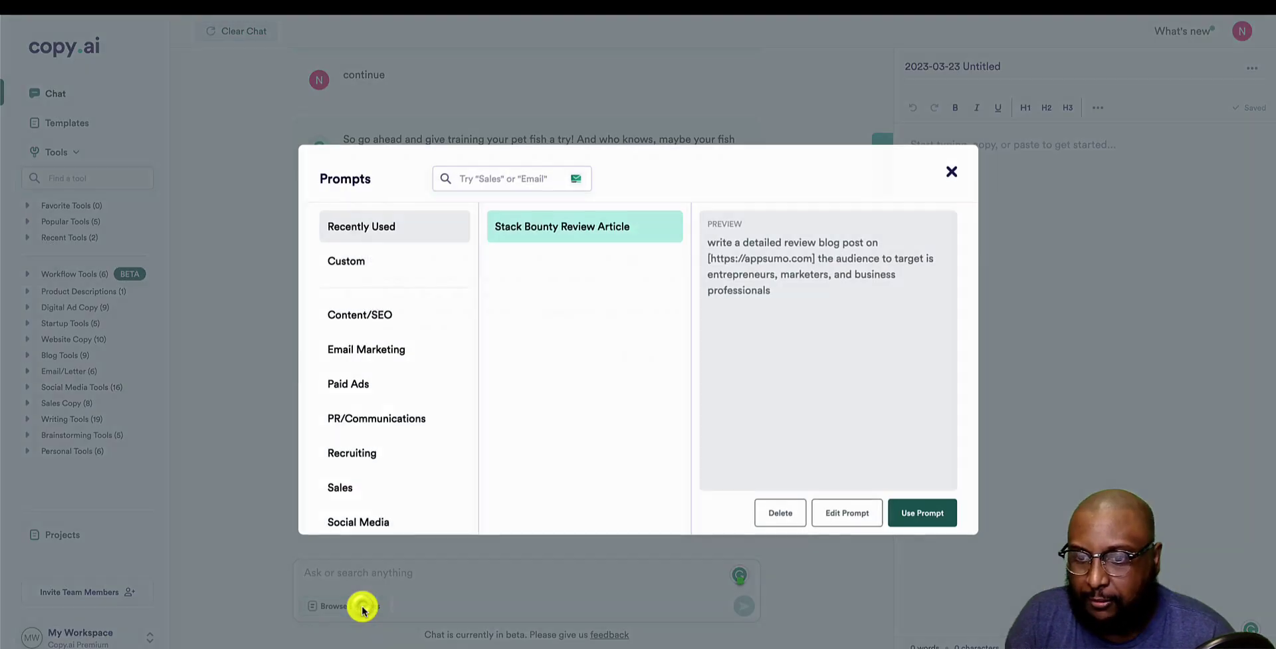
pyautogui.scroll(-1, 398, 432)
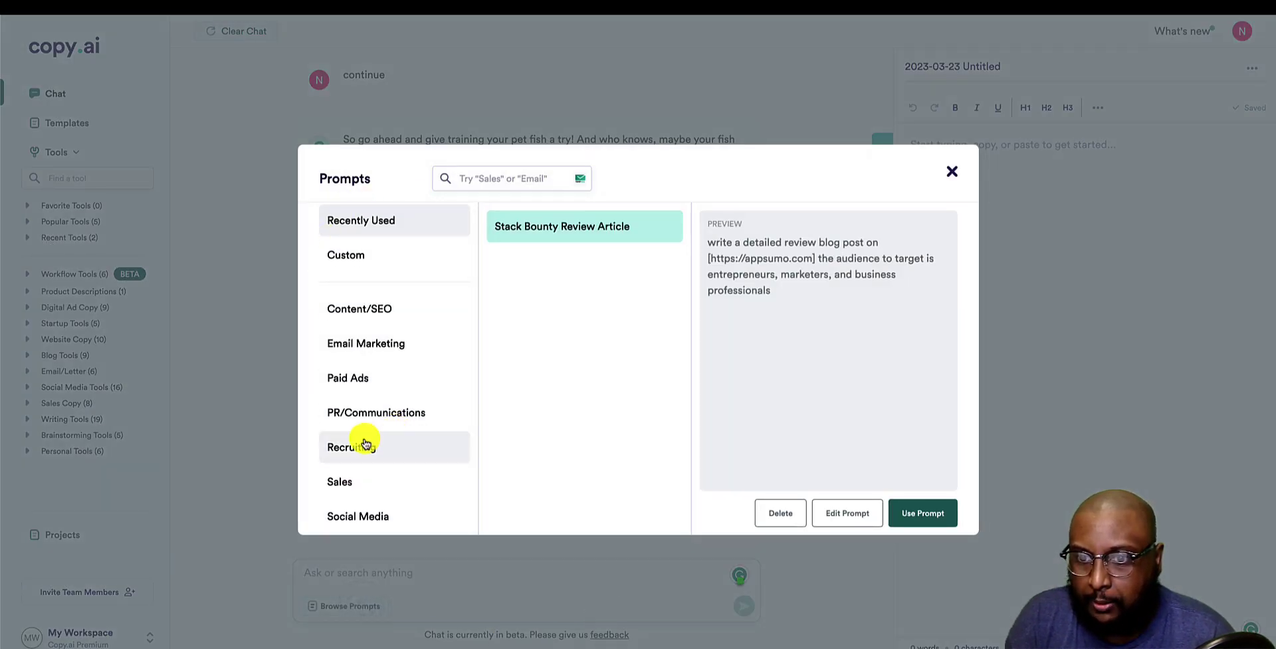
pyautogui.click(365, 444)
pyautogui.click(348, 483)
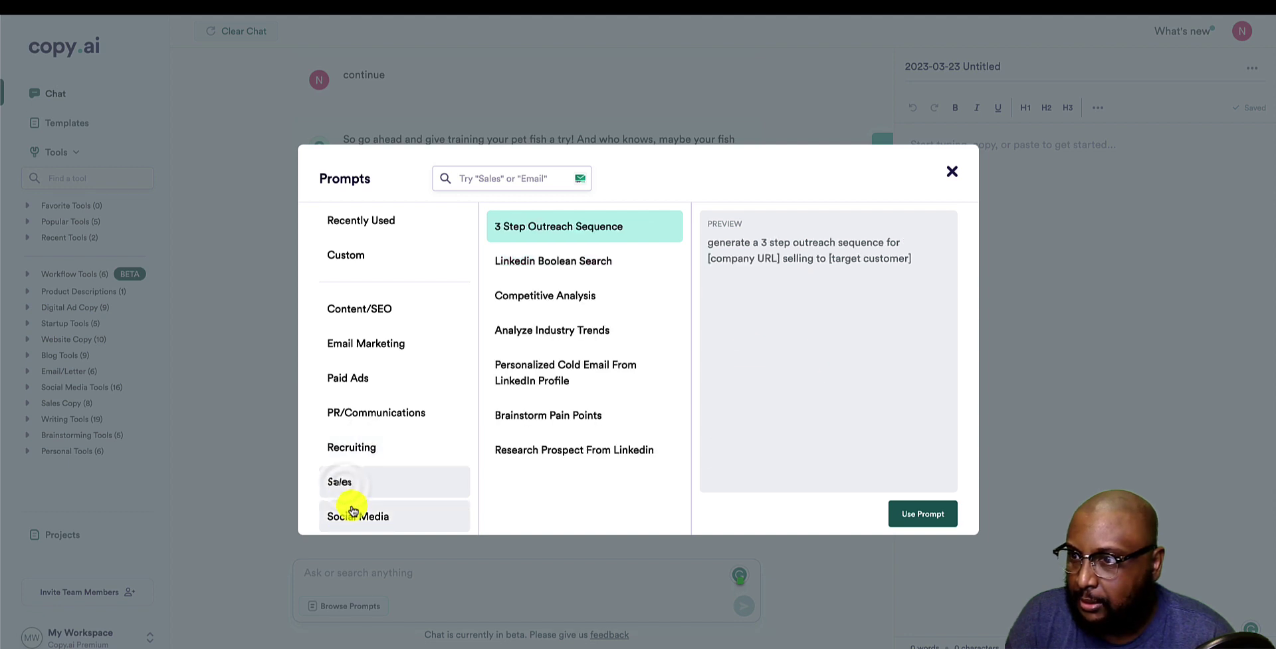
pyautogui.click(353, 511)
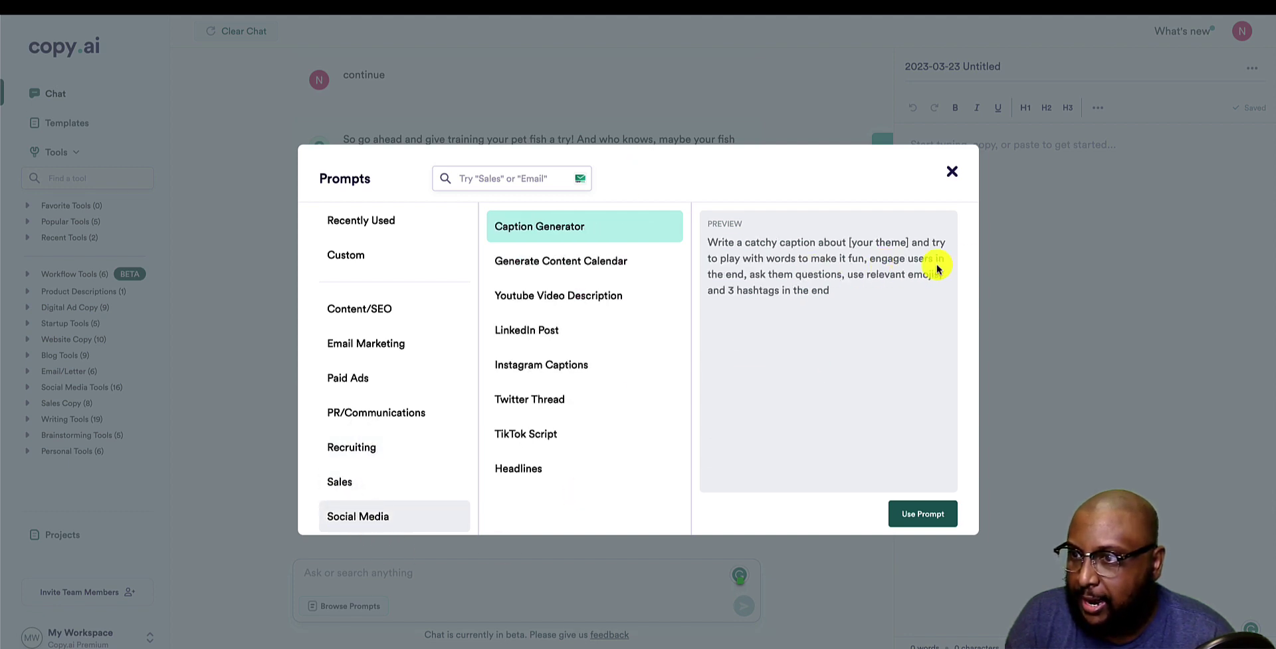
pyautogui.click(572, 366)
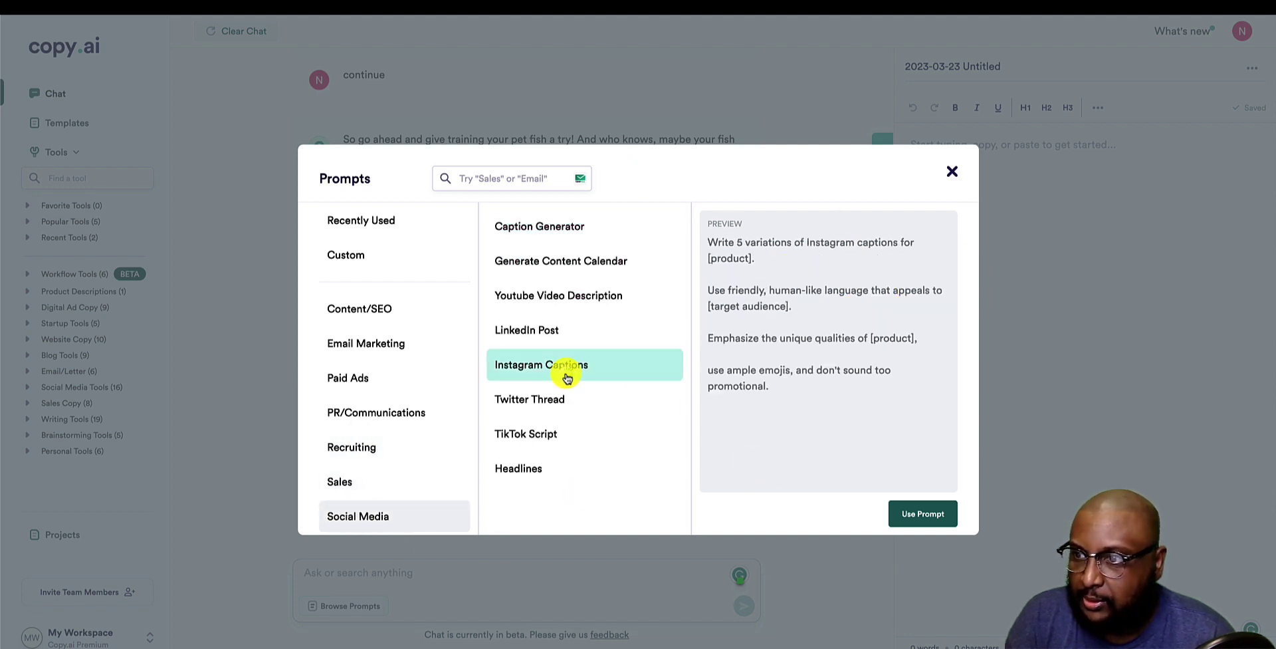
pyautogui.click(525, 292)
pyautogui.click(530, 364)
pyautogui.click(532, 462)
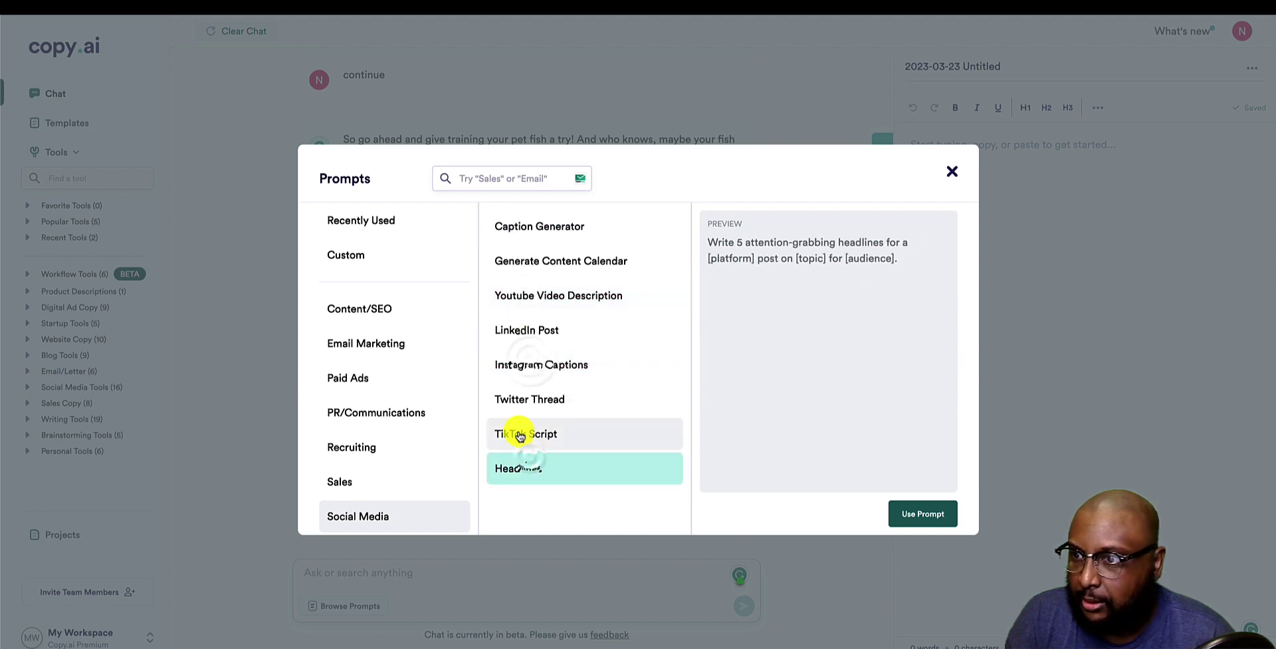
# Look through the Paid Ads templates, then preview Content/SEO's Step-by-Step Guide.
pyautogui.click(390, 373)
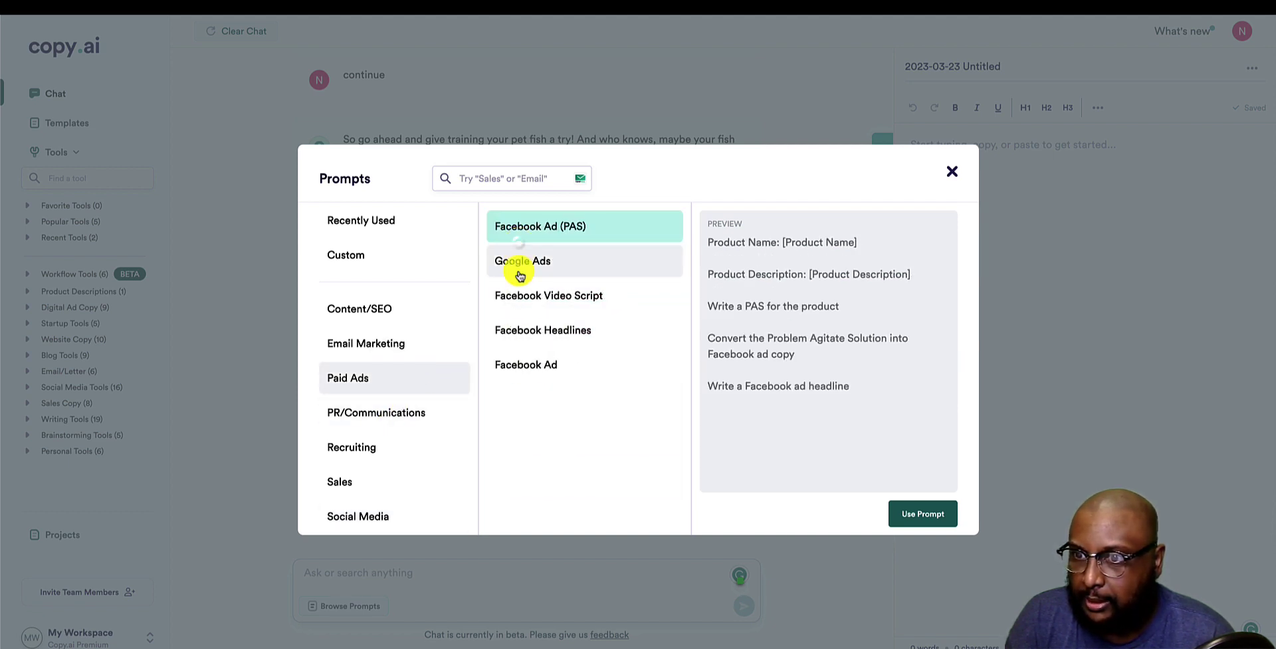
pyautogui.click(519, 292)
pyautogui.click(515, 334)
pyautogui.click(509, 362)
pyautogui.click(343, 308)
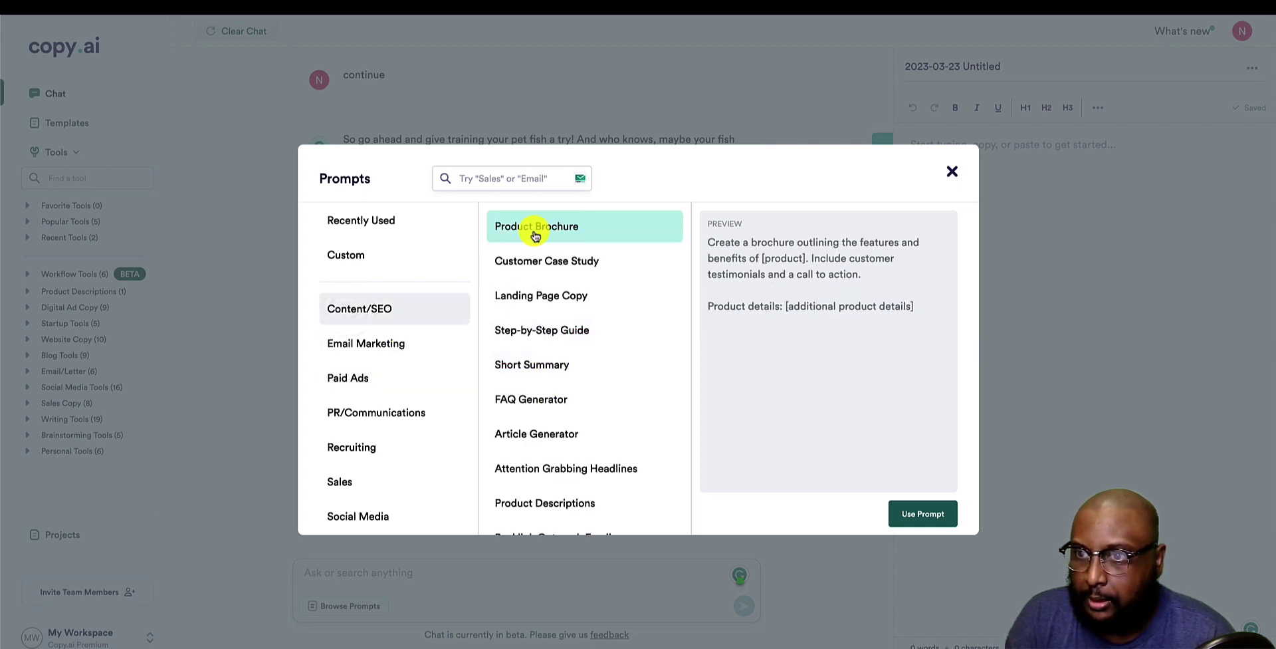
pyautogui.scroll(-1, 601, 461)
pyautogui.click(555, 316)
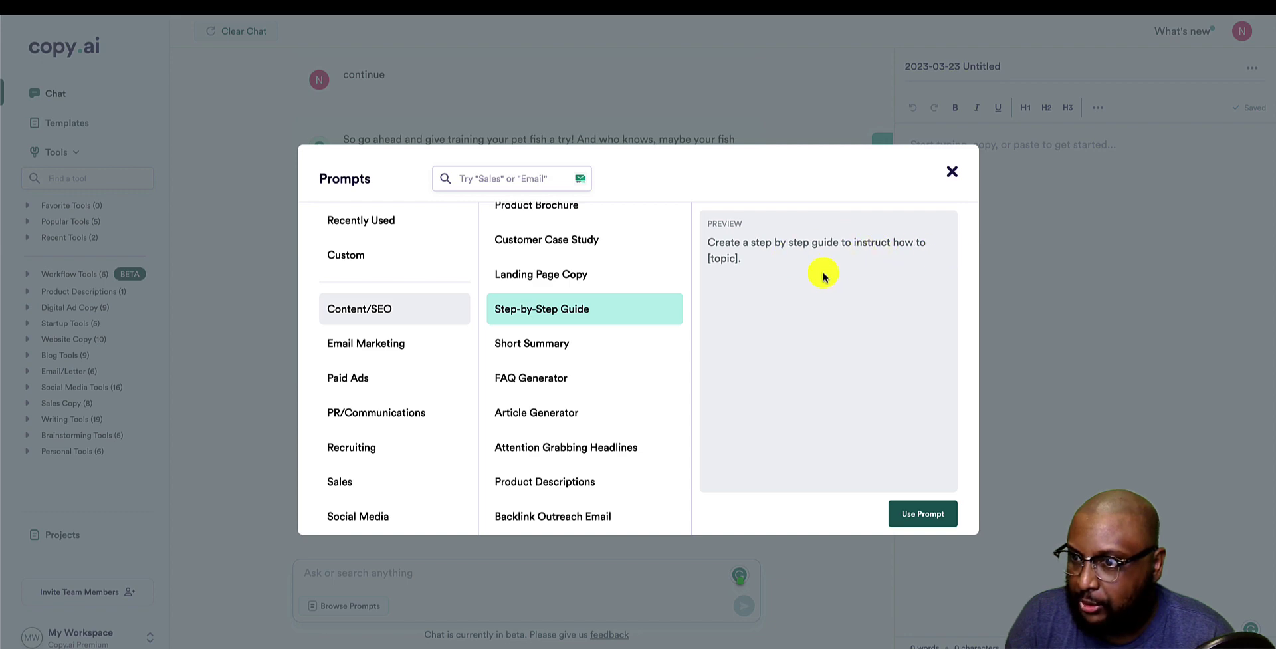
# Send the Step-by-Step Guide prompt with its topic set to 'how to train your dog to sit.'.
pyautogui.click(917, 514)
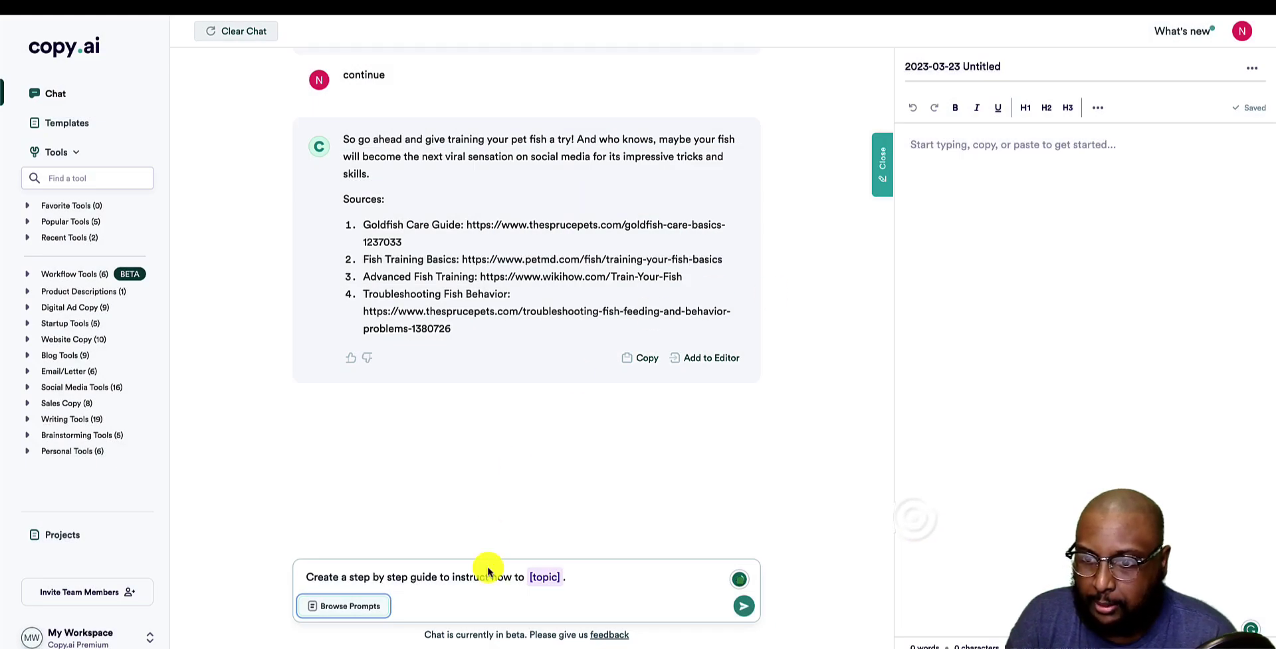
pyautogui.click(556, 580)
pyautogui.moveTo(564, 580); pyautogui.dragTo(531, 578)
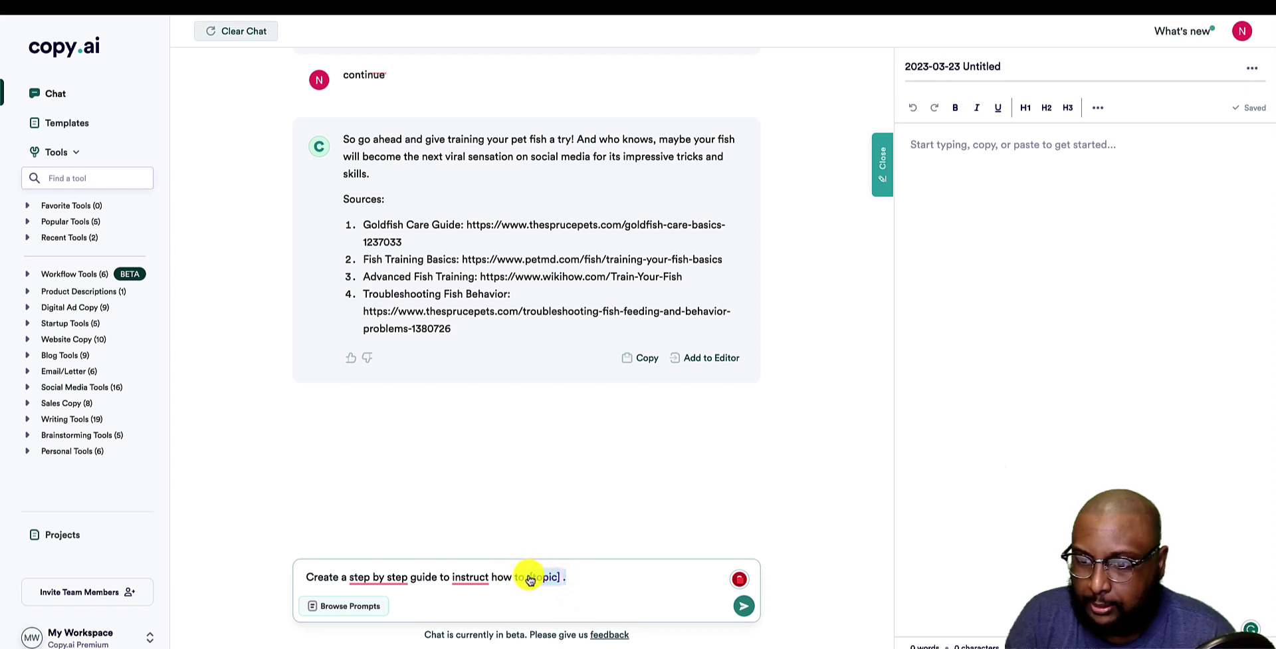
pyautogui.press('BackSpace')
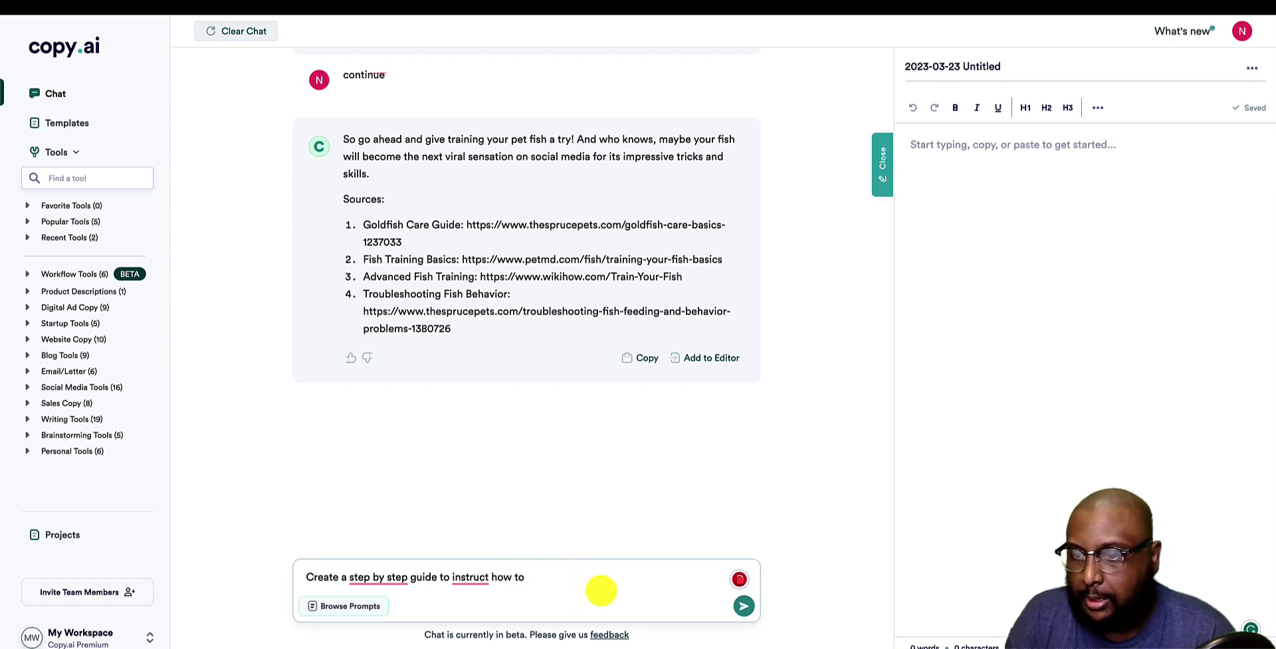
pyautogui.write('how to train')
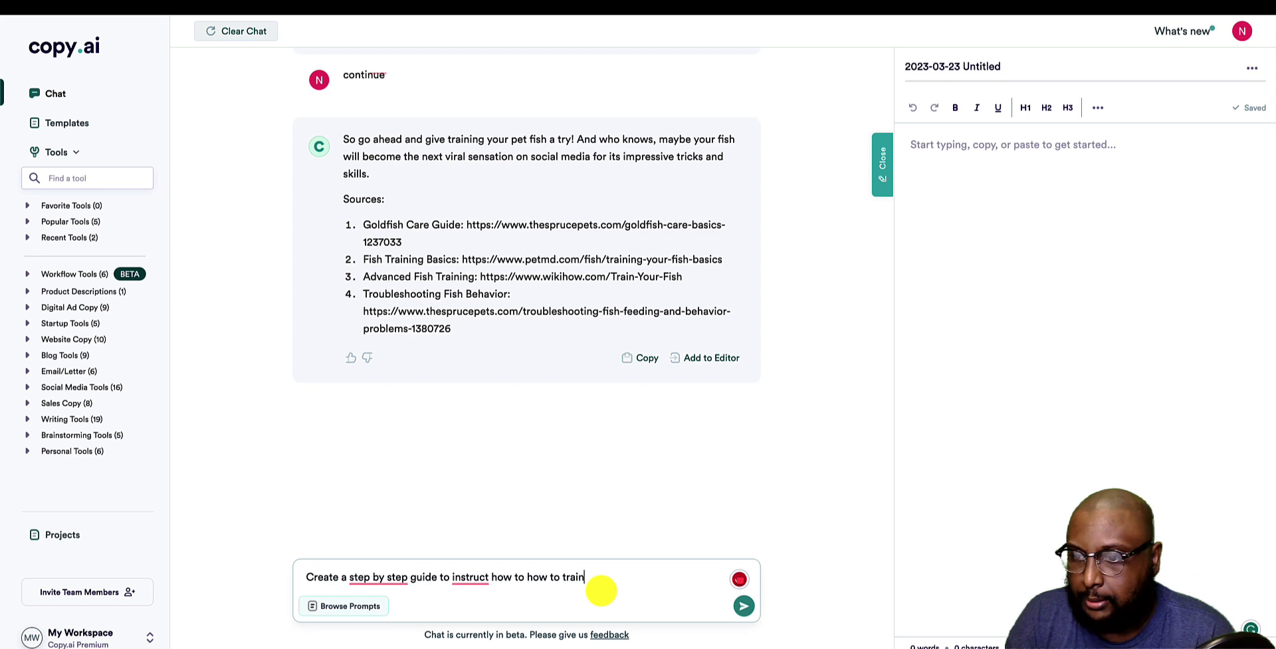
pyautogui.write(' your dog to si')
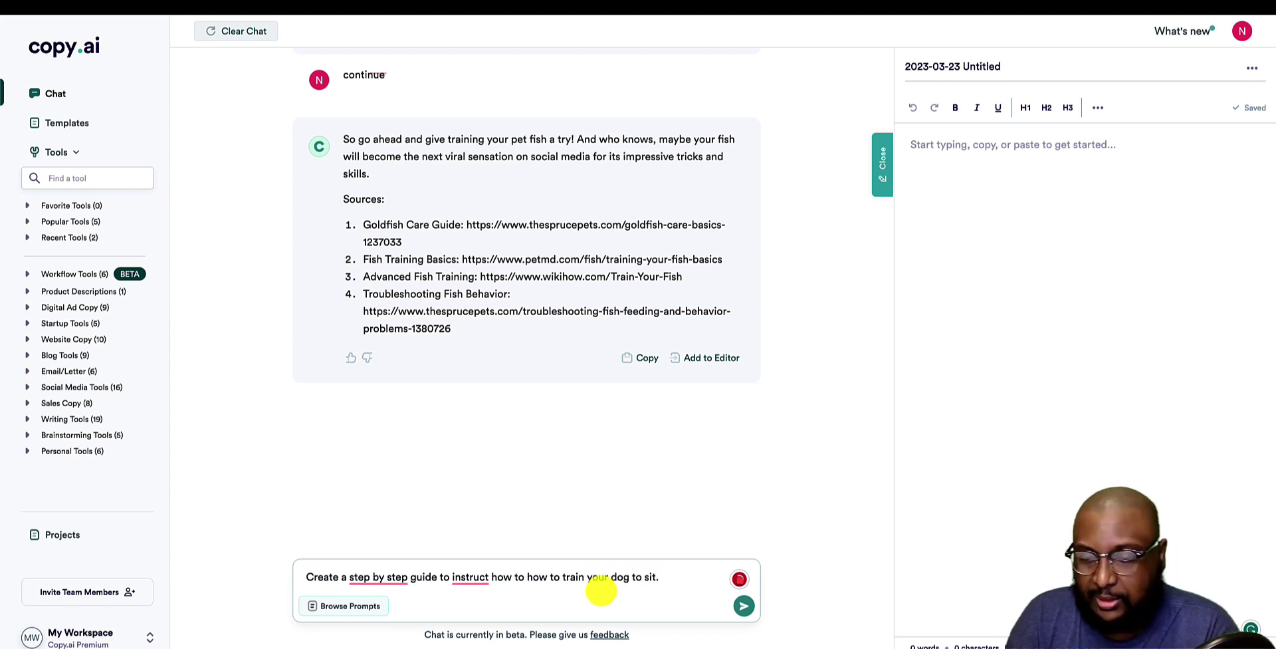
pyautogui.write('t.')
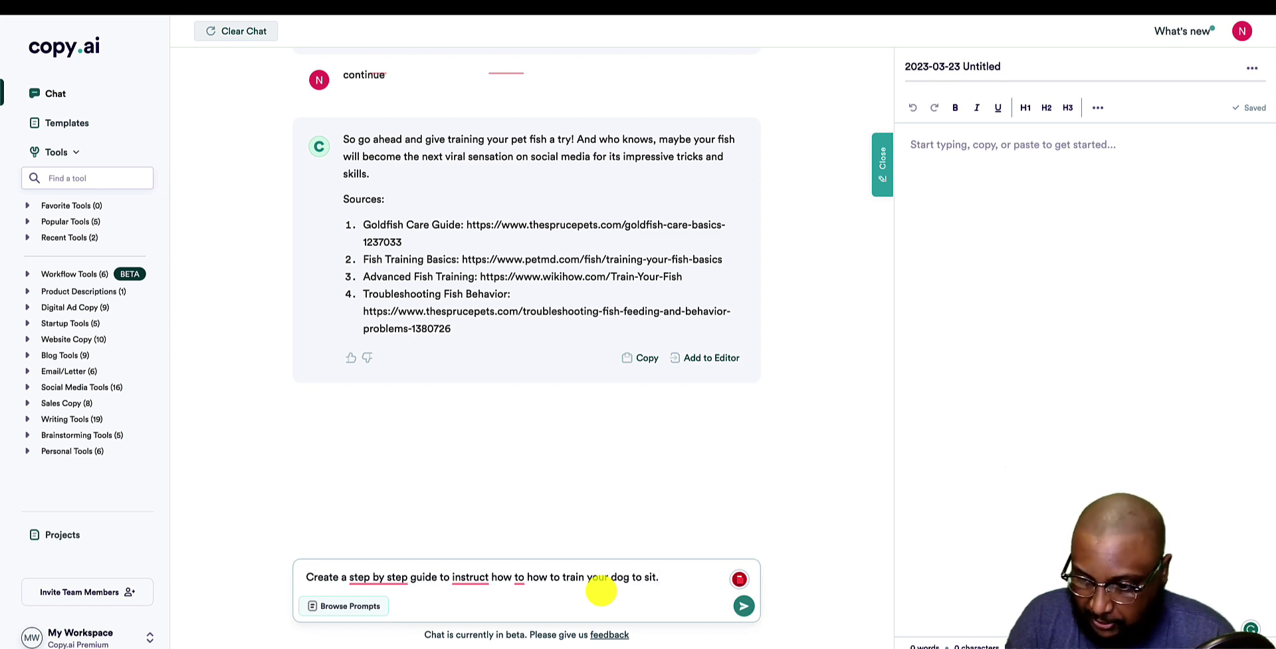
pyautogui.press('Return')
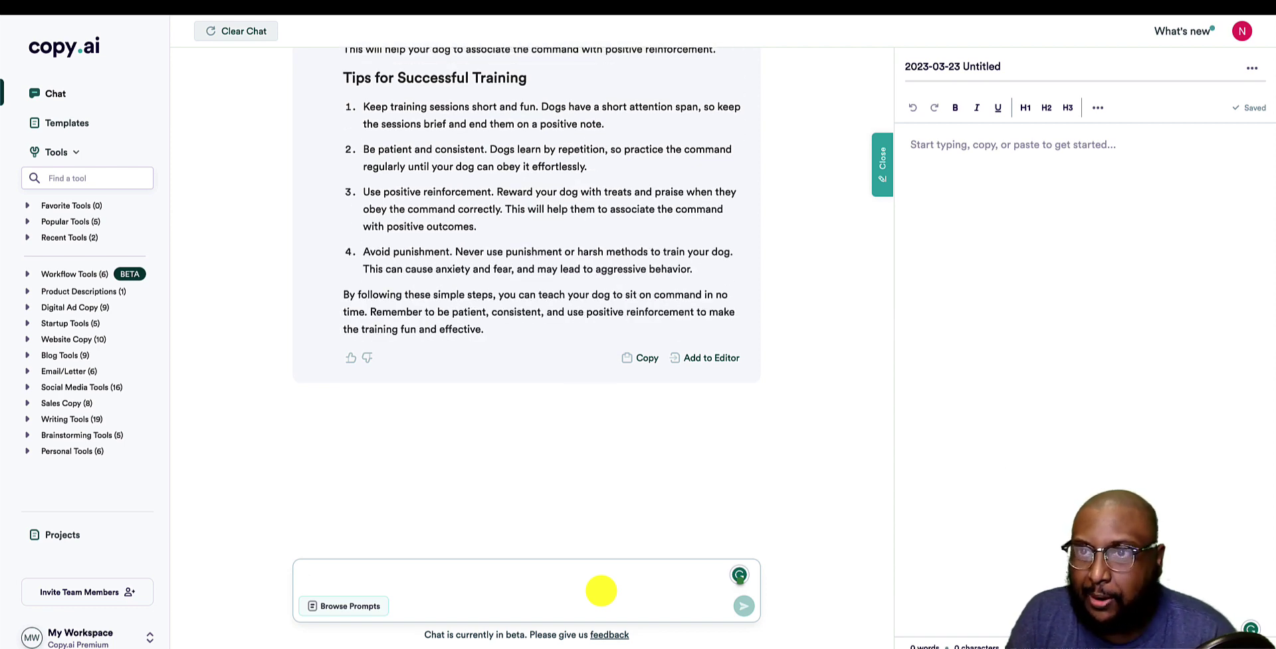
# Review both replies, then select the dog-sit guide from 'Teaching your dog to sit' to its end.
pyautogui.scroll(10, 308, 322)
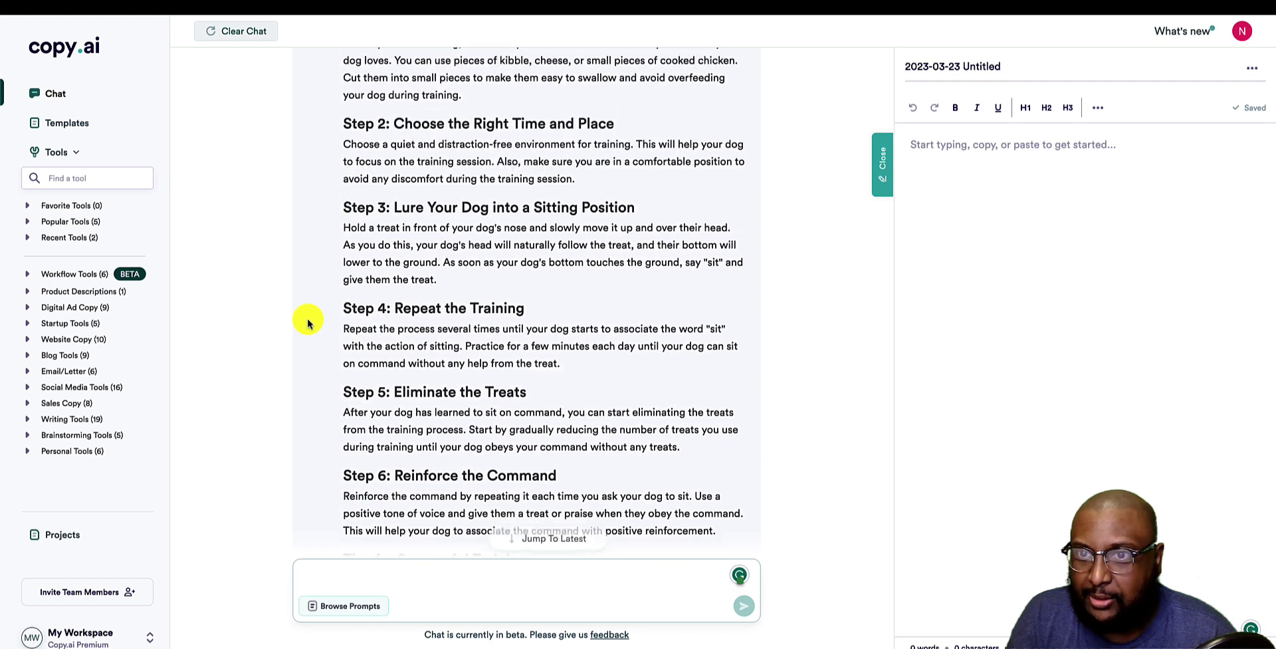
pyautogui.scroll(3, 308, 322)
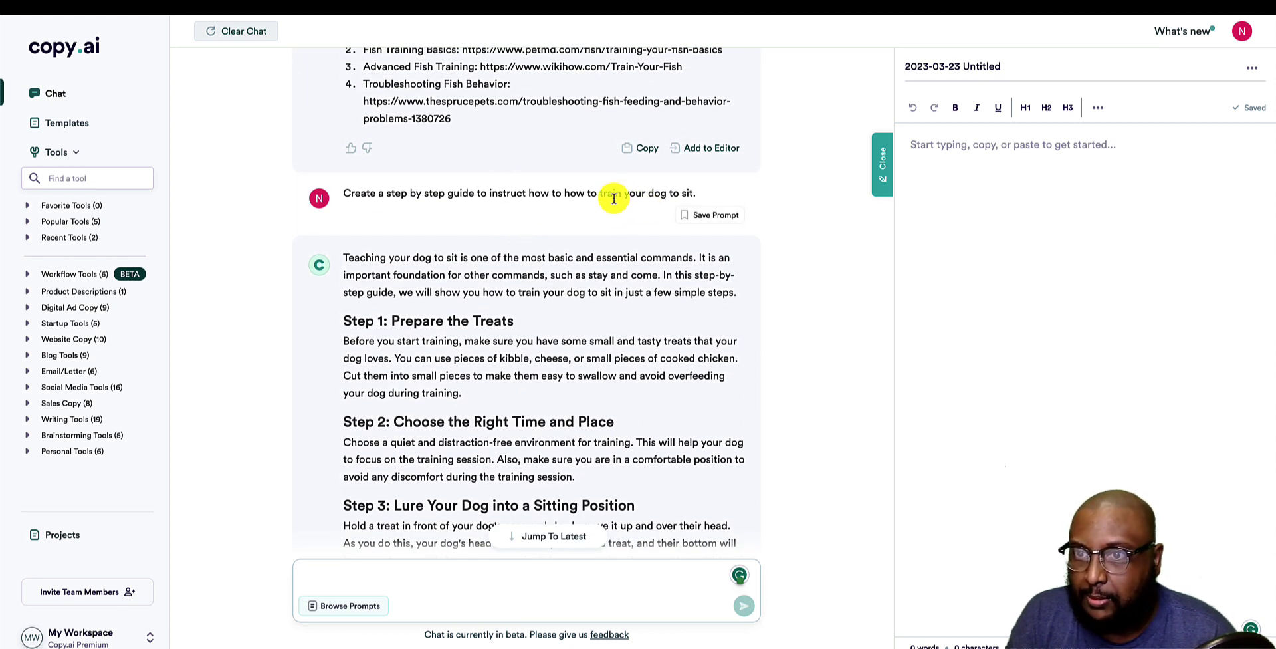
pyautogui.scroll(-4, 613, 197)
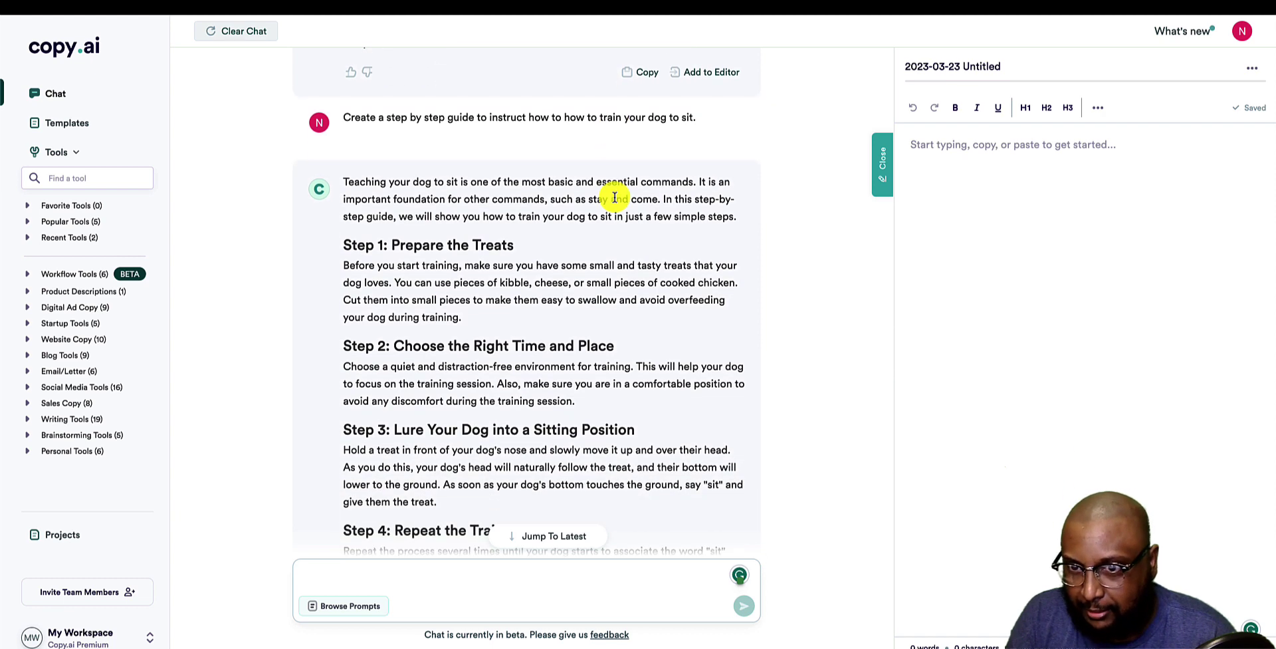
pyautogui.scroll(3, 612, 194)
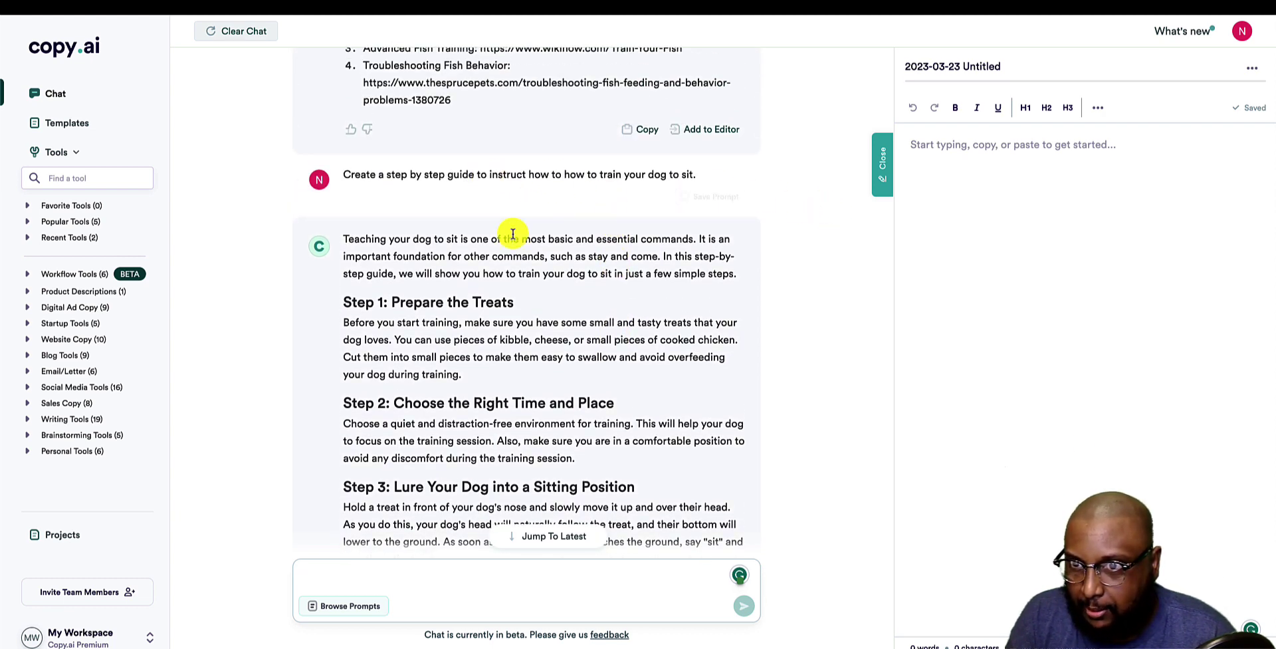
pyautogui.scroll(10, 512, 234)
pyautogui.scroll(15, 513, 234)
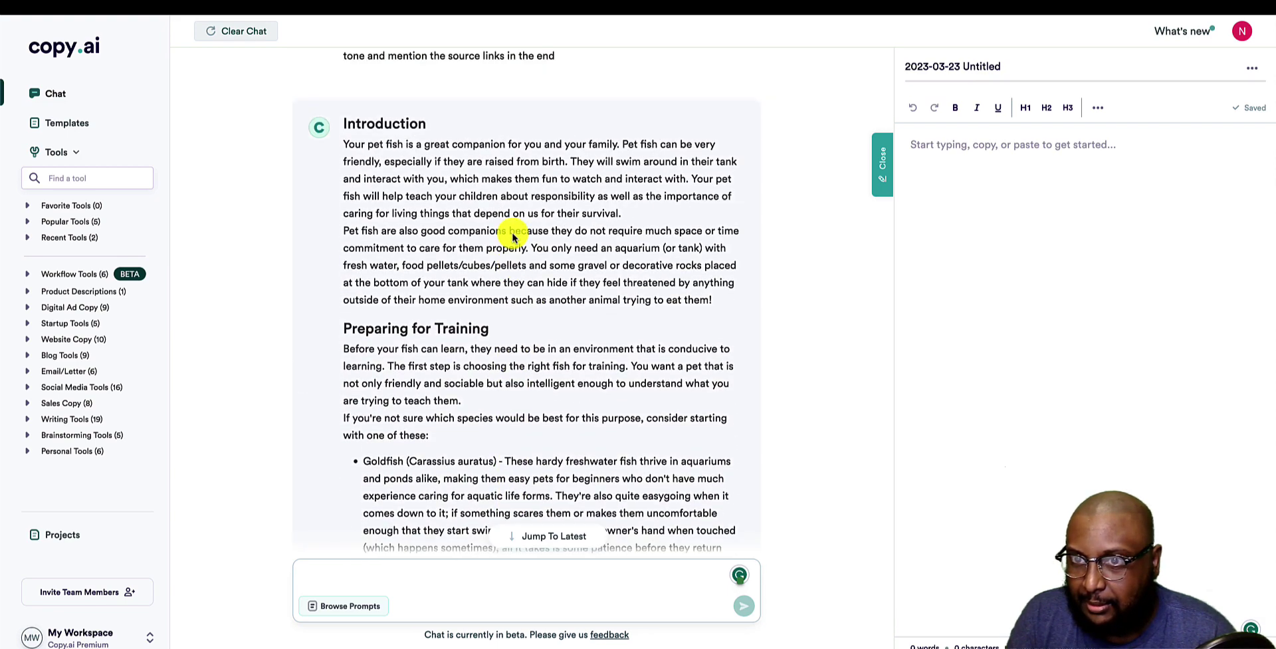
pyautogui.scroll(-13, 512, 237)
pyautogui.scroll(-10, 512, 236)
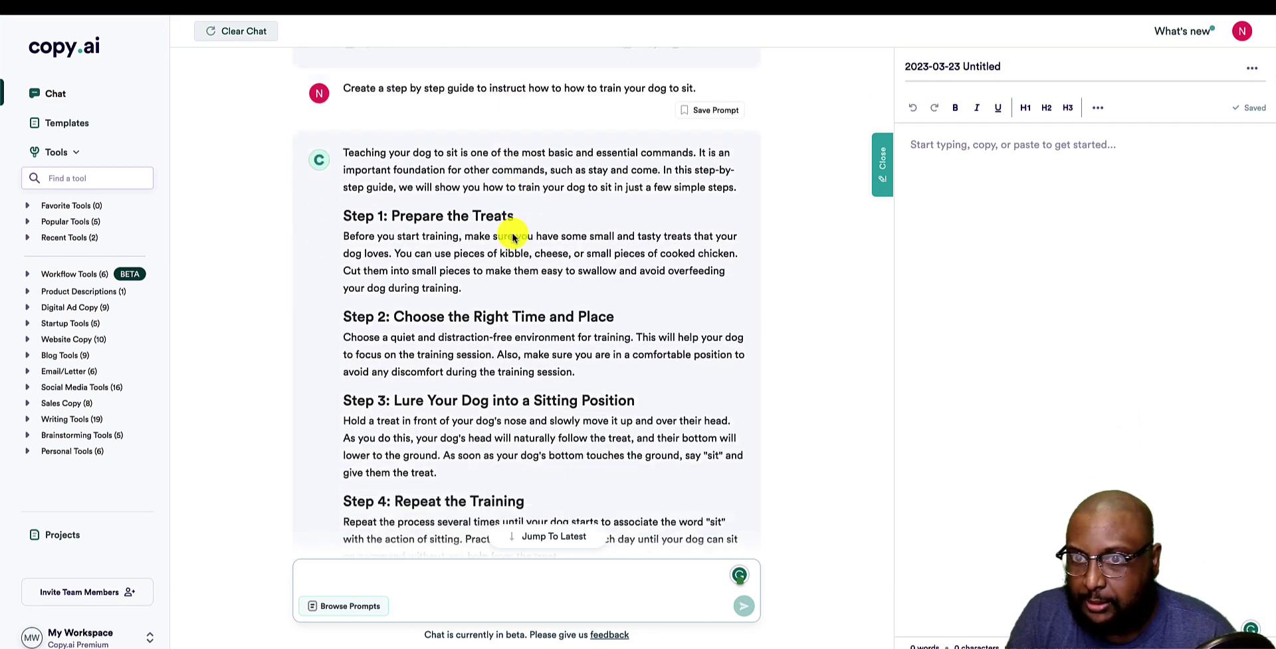
pyautogui.moveTo(344, 97); pyautogui.dragTo(547, 319)
pyautogui.rightClick(523, 305)
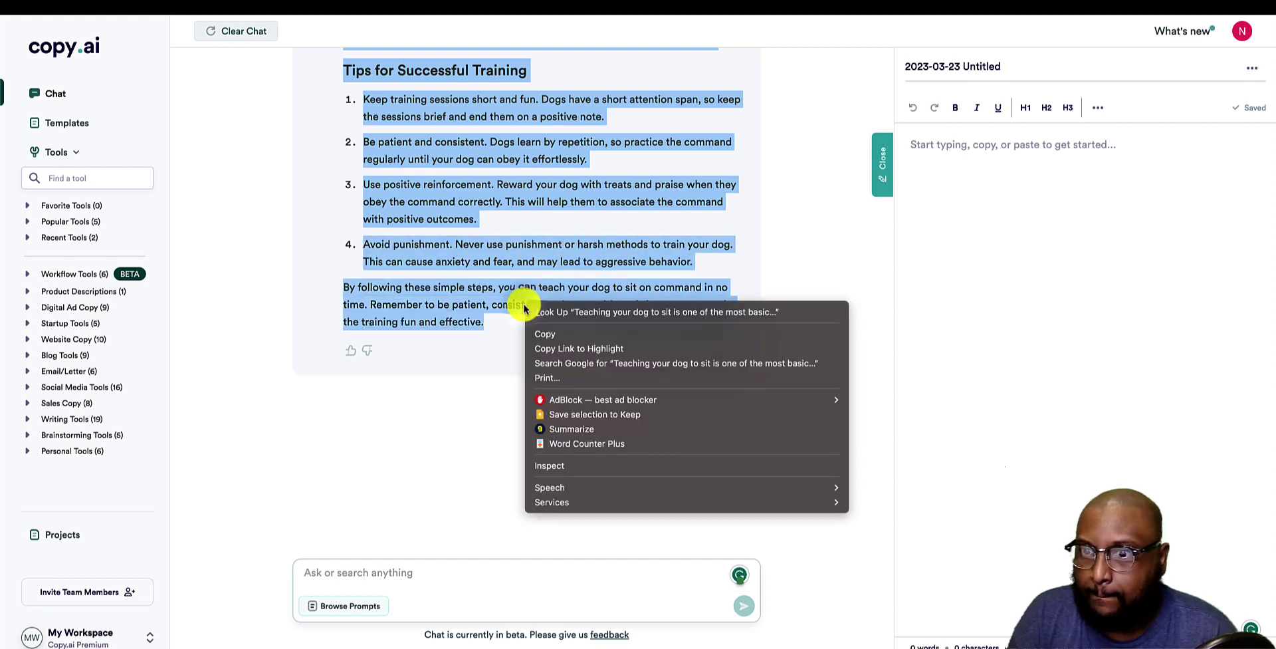
pyautogui.click(557, 447)
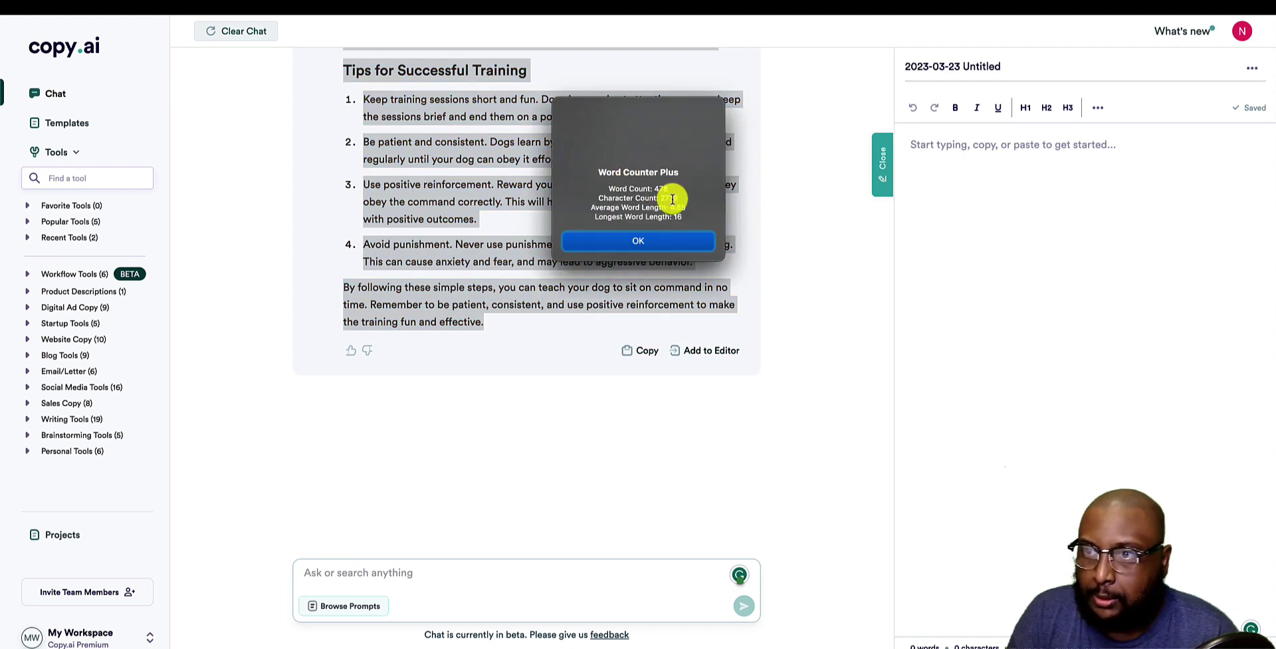
pyautogui.click(598, 242)
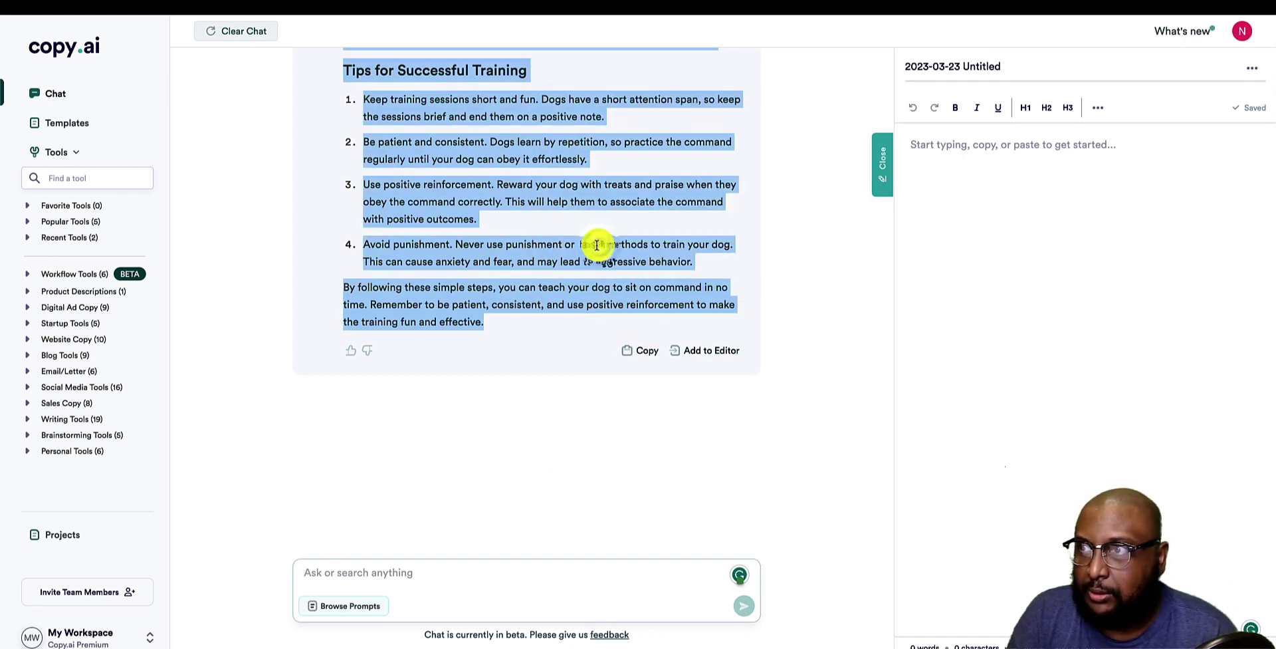
pyautogui.scroll(15, 599, 244)
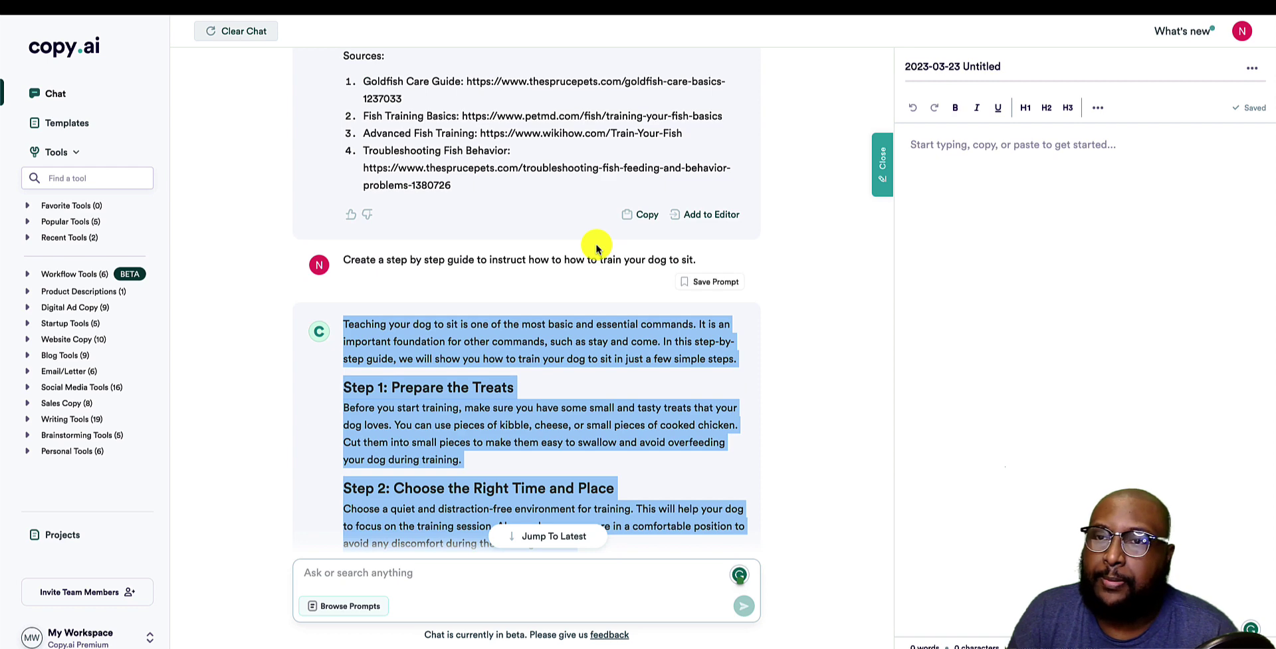
pyautogui.scroll(-5, 597, 246)
pyautogui.click(596, 246)
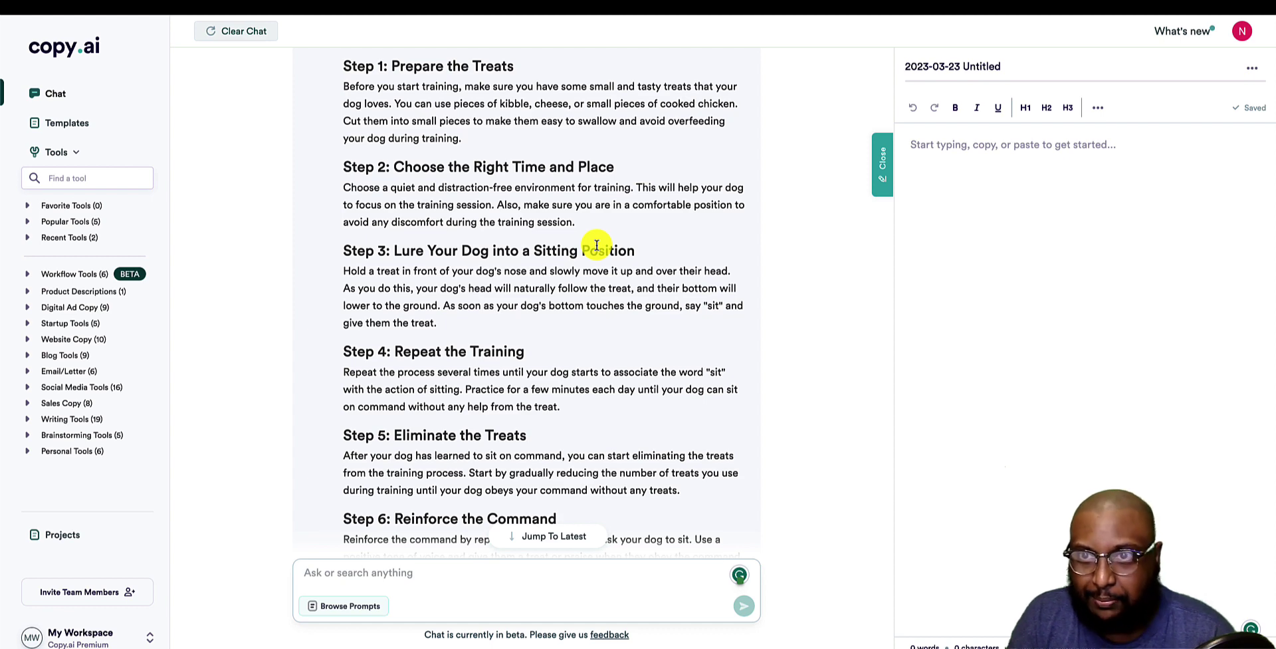
# Clear the pet fish and dog-training conversation, returning Chat to its starter prompt suggestions.
pyautogui.scroll(15, 597, 246)
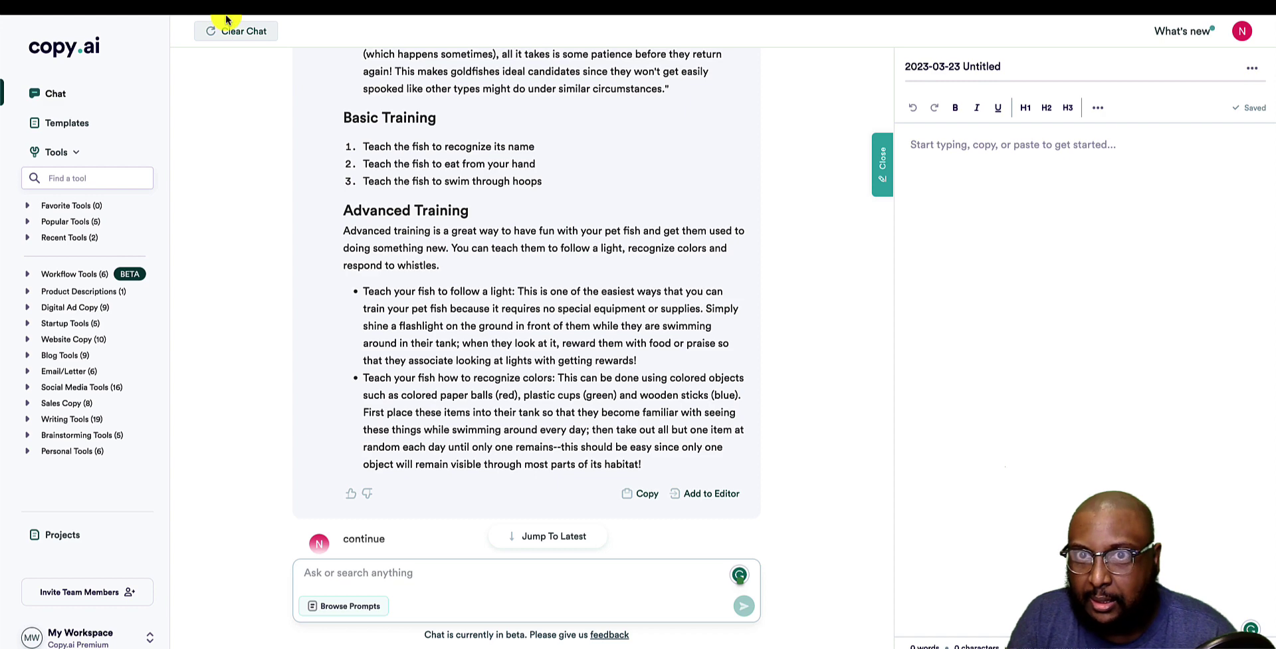
pyautogui.click(244, 35)
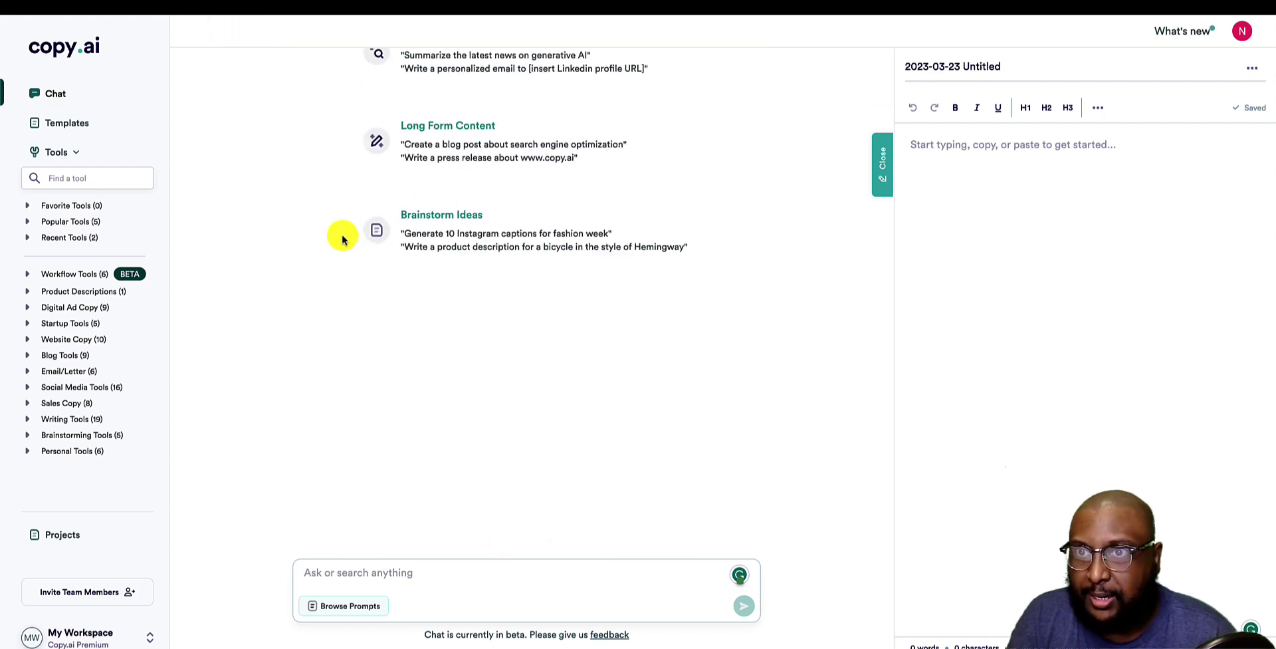